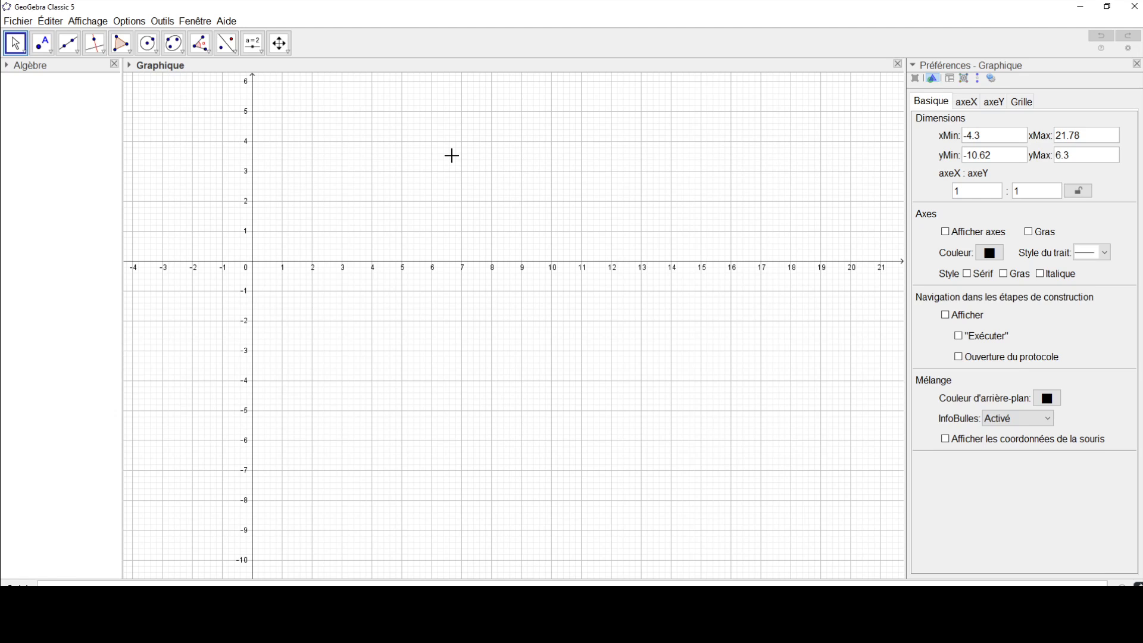
Step: Hide the coordinate axes and the grid in the graphics view
{"action": "right_click", "coordinate": [452, 156]}
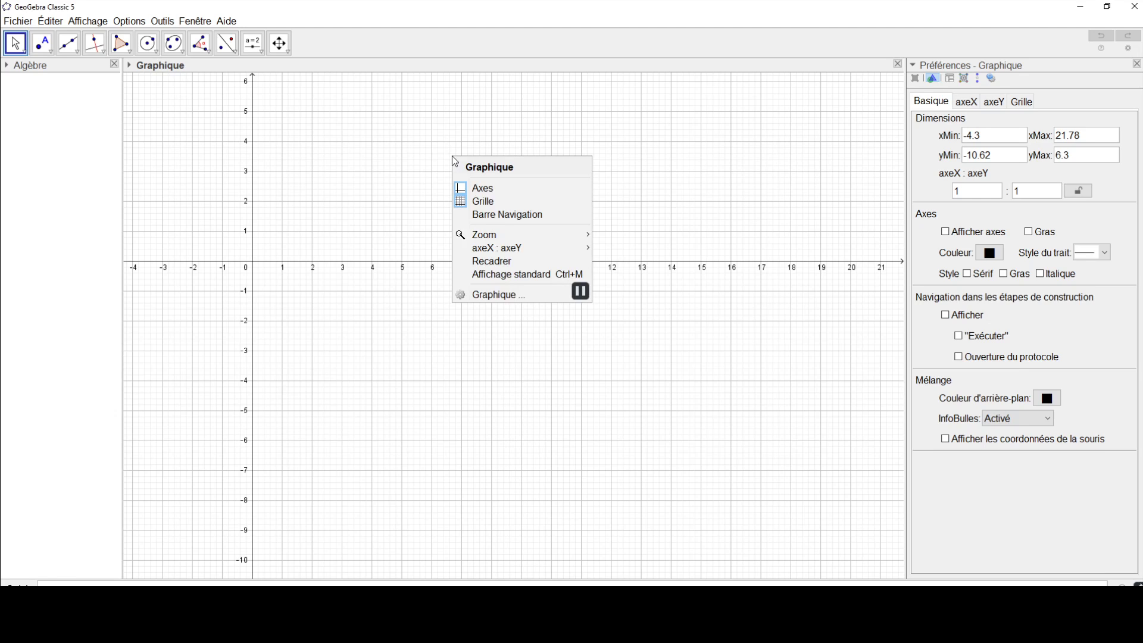
{"action": "left_click", "coordinate": [488, 189]}
{"action": "right_click", "coordinate": [485, 186]}
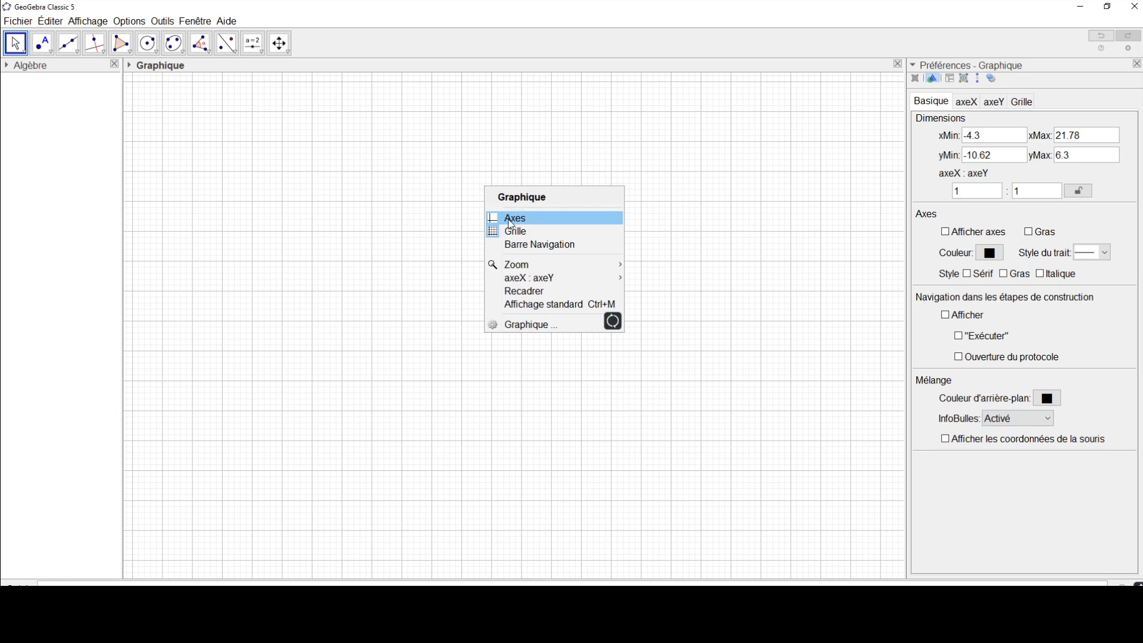
{"action": "left_click", "coordinate": [513, 237]}
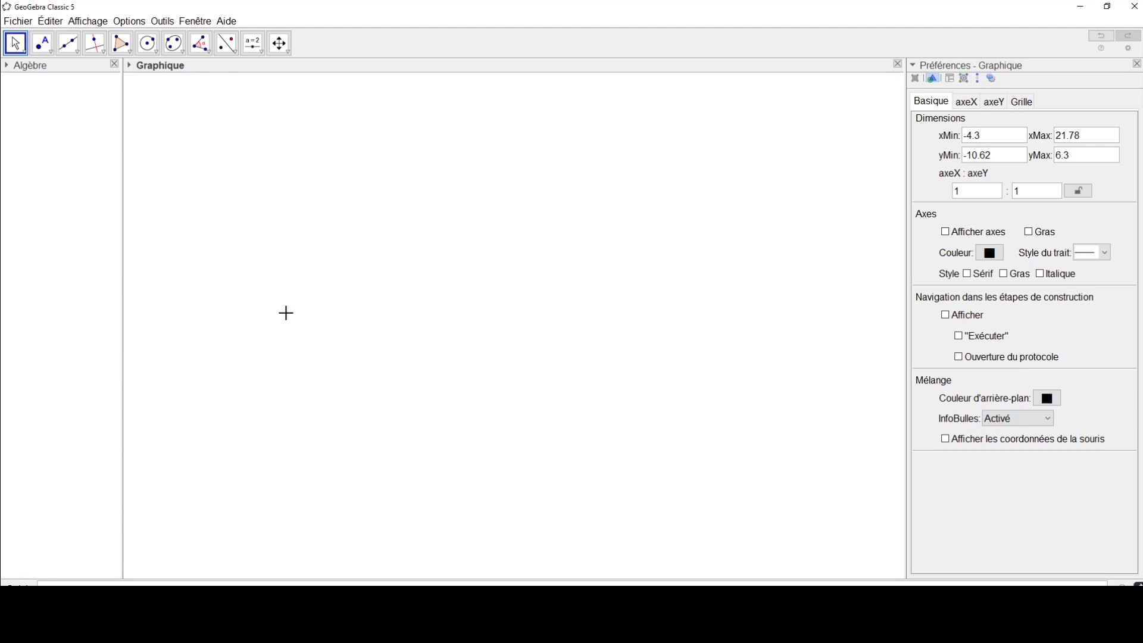
Step: Set the labelling option so that only new points are labelled
{"action": "left_click", "coordinate": [129, 21]}
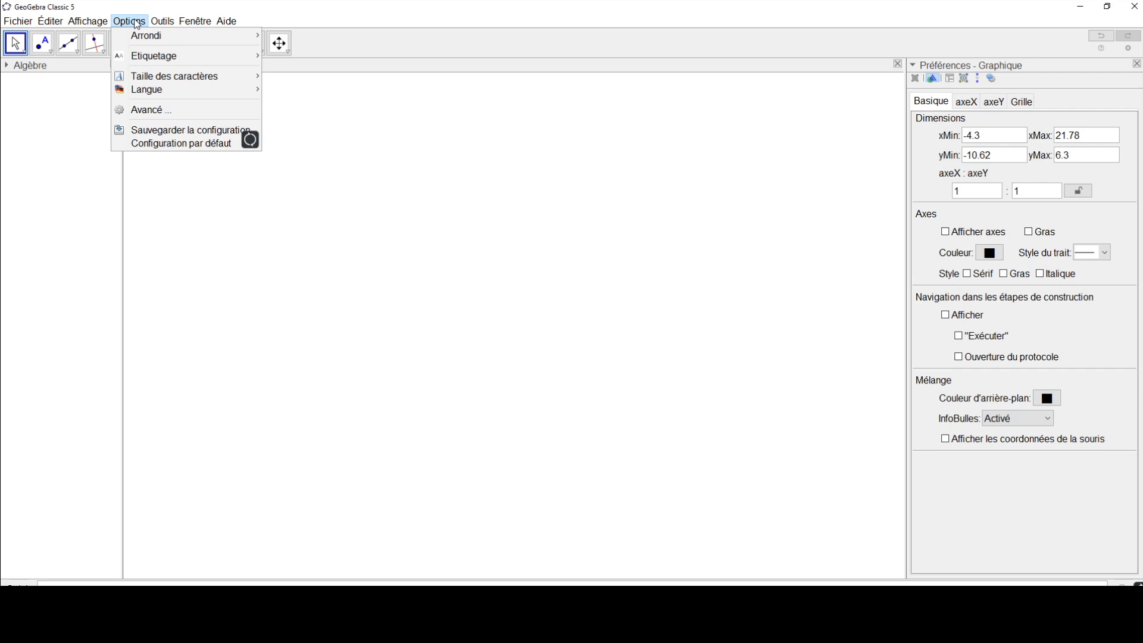
{"action": "mouse_move", "coordinate": [152, 60]}
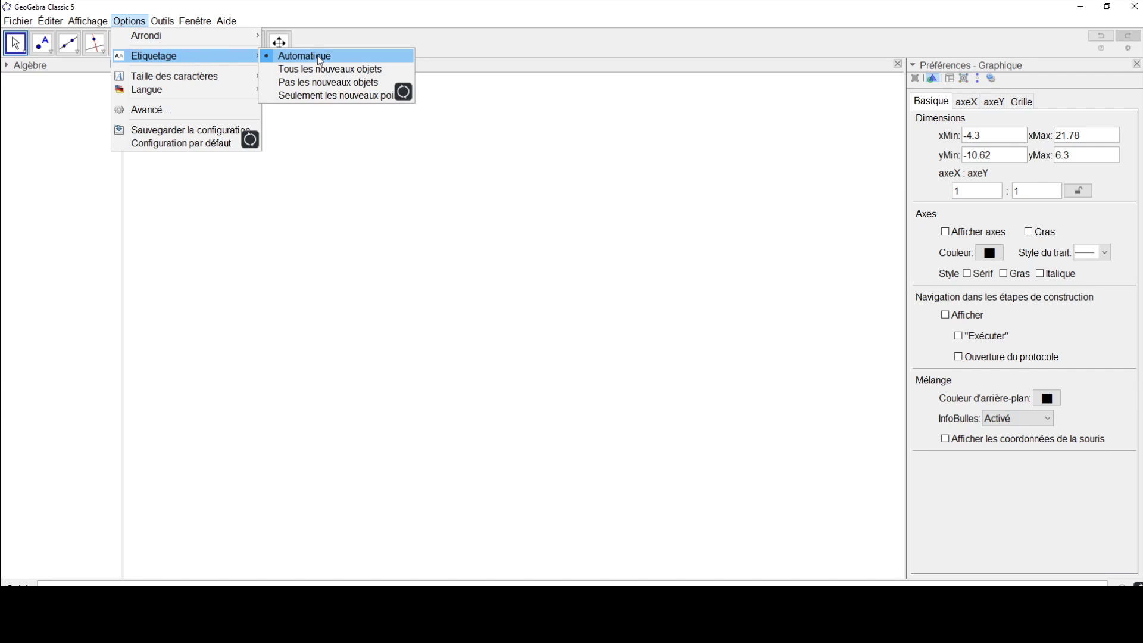
{"action": "left_click", "coordinate": [309, 97]}
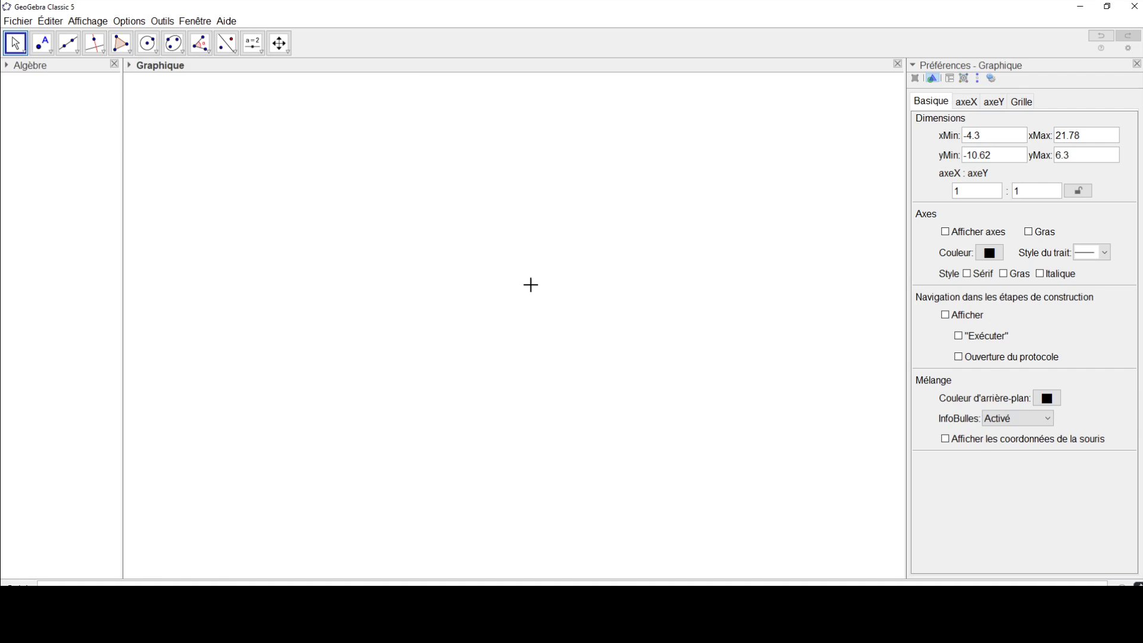
{"action": "left_click", "coordinate": [68, 44]}
{"action": "left_click", "coordinate": [267, 160]}
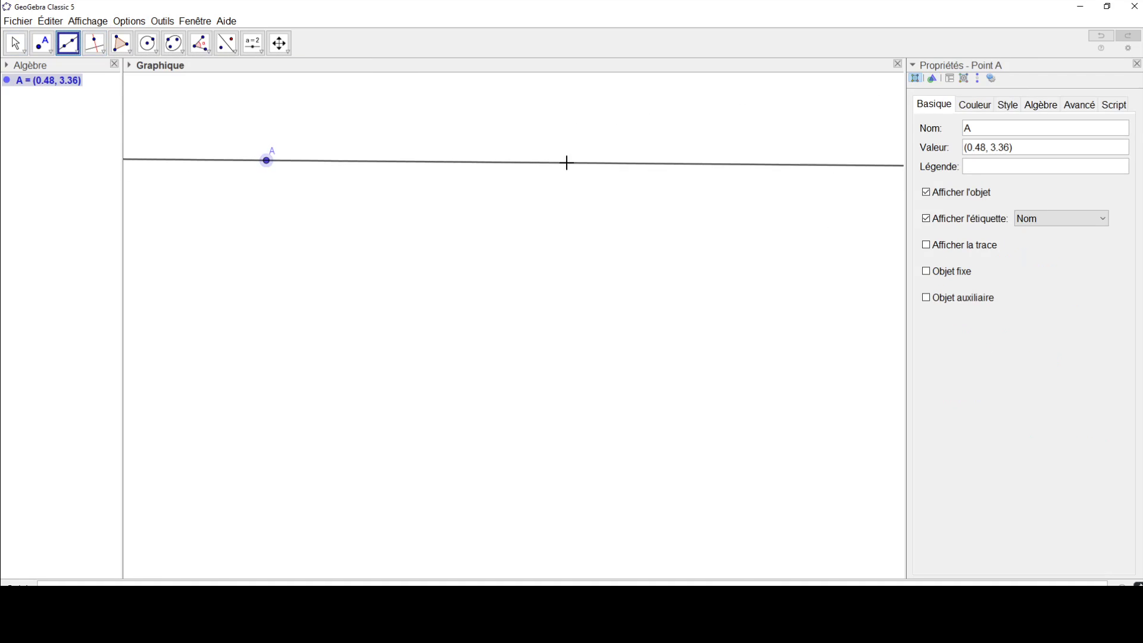
{"action": "left_click", "coordinate": [635, 163]}
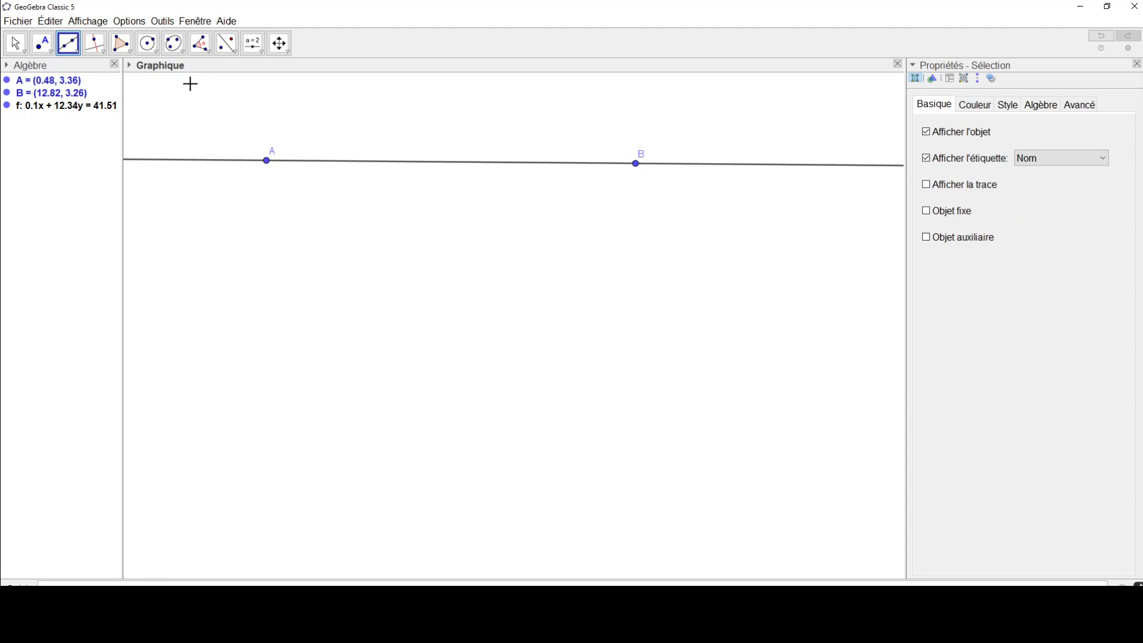
{"action": "left_click", "coordinate": [1101, 36]}
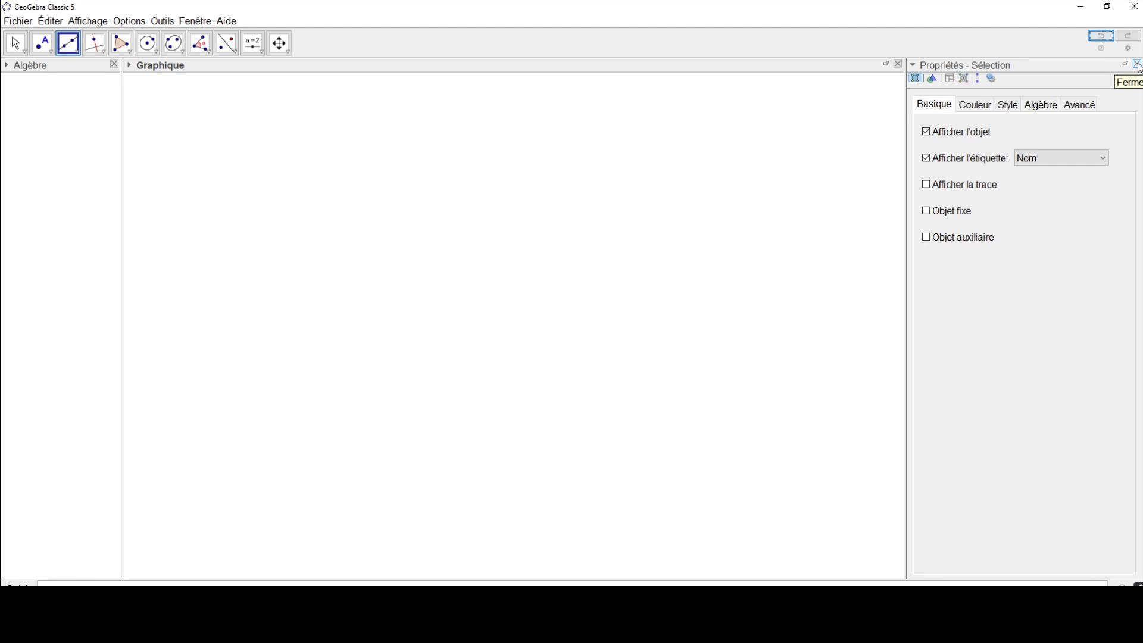
Step: Close the properties view and draw a centre-radius circle of radius 3 around a new point A near the middle of the drawing area
{"action": "left_click", "coordinate": [1139, 65]}
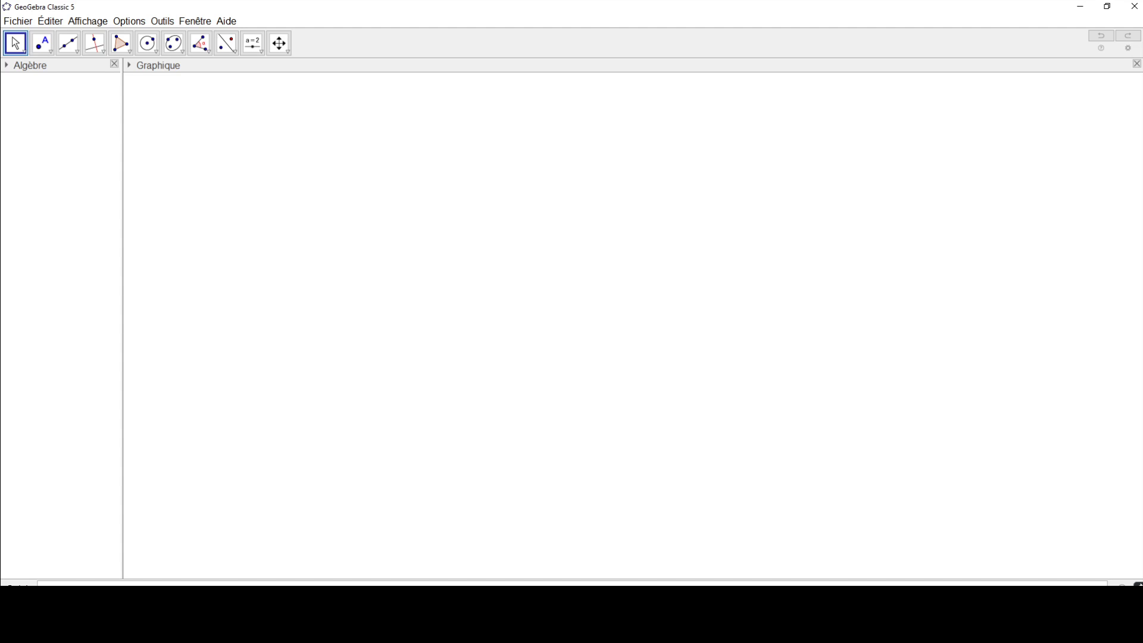
{"action": "left_click", "coordinate": [151, 52]}
{"action": "left_click", "coordinate": [149, 46]}
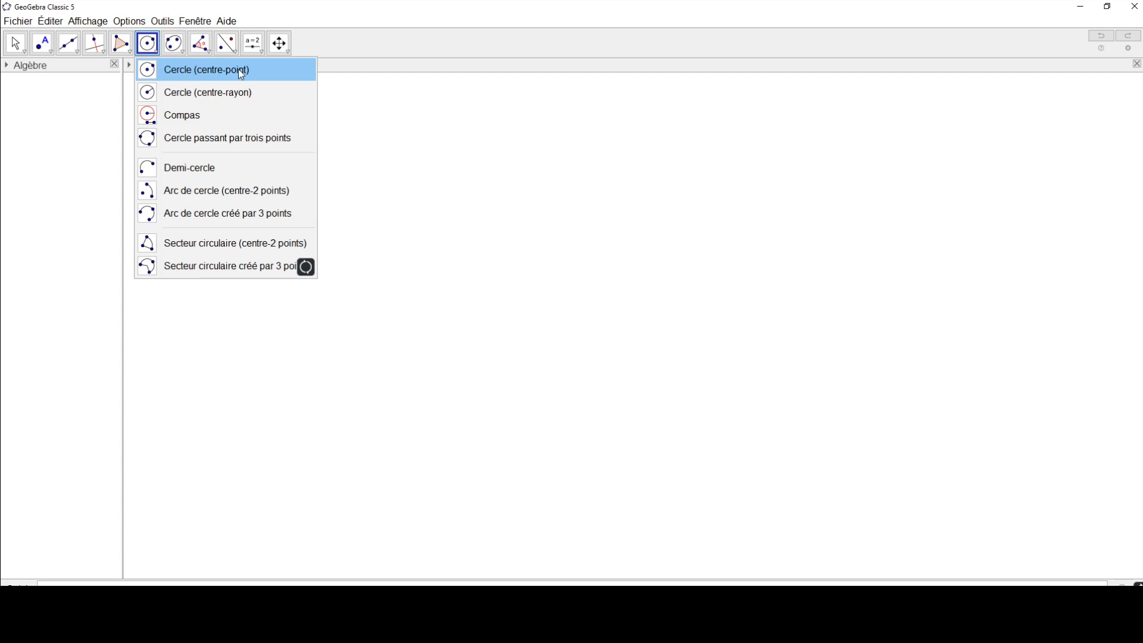
{"action": "left_click", "coordinate": [182, 95]}
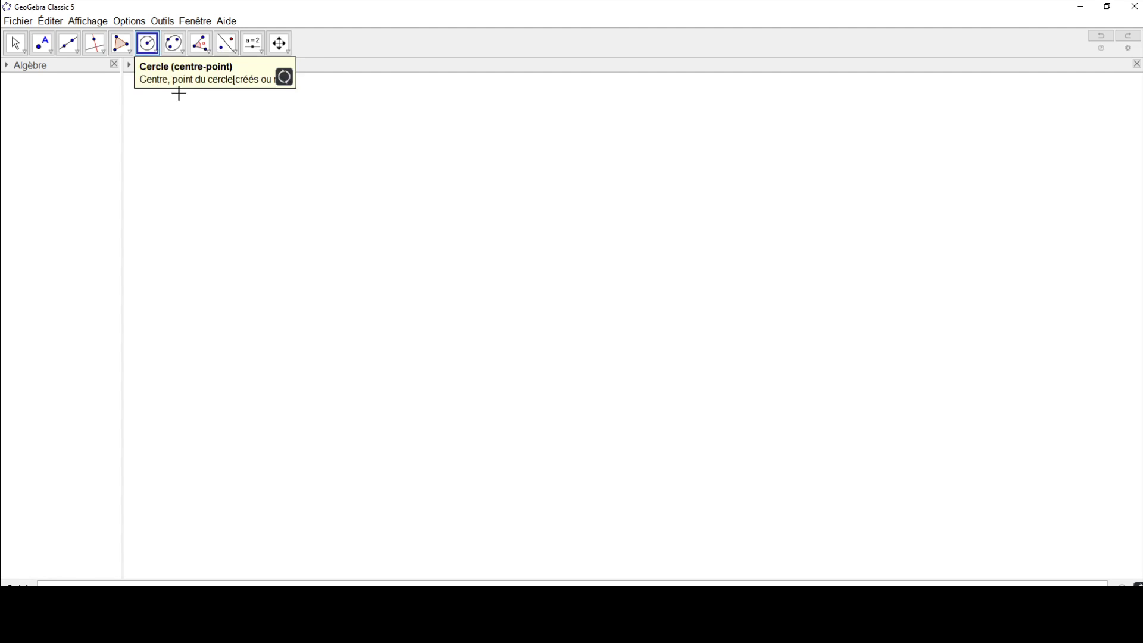
{"action": "left_click", "coordinate": [565, 297]}
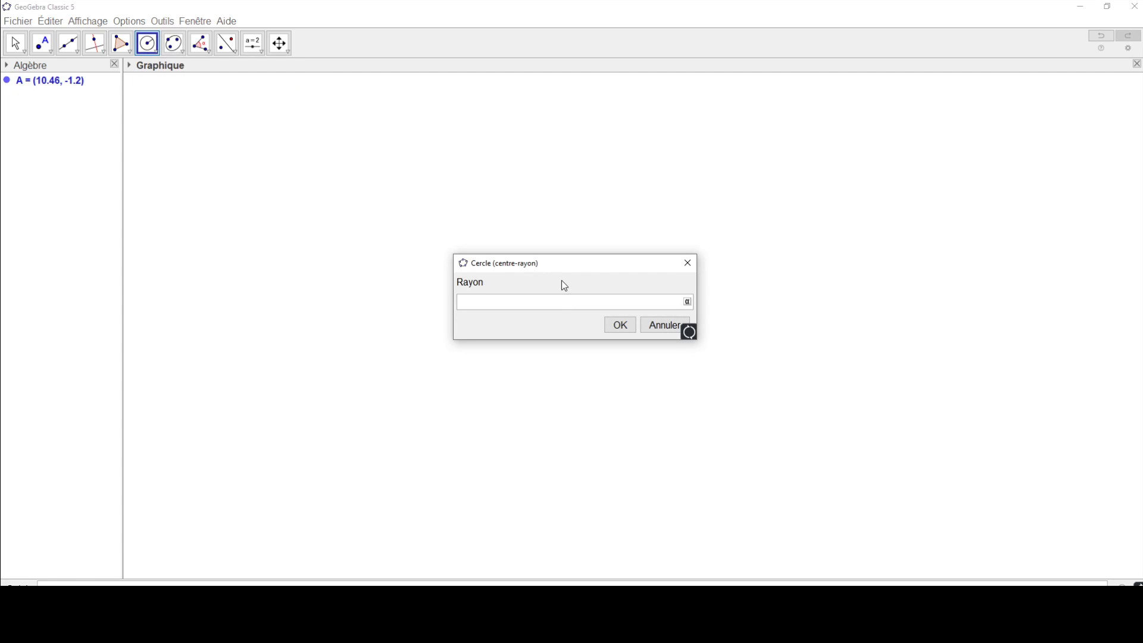
{"action": "type", "text": "3"}
{"action": "key", "text": "Return"}
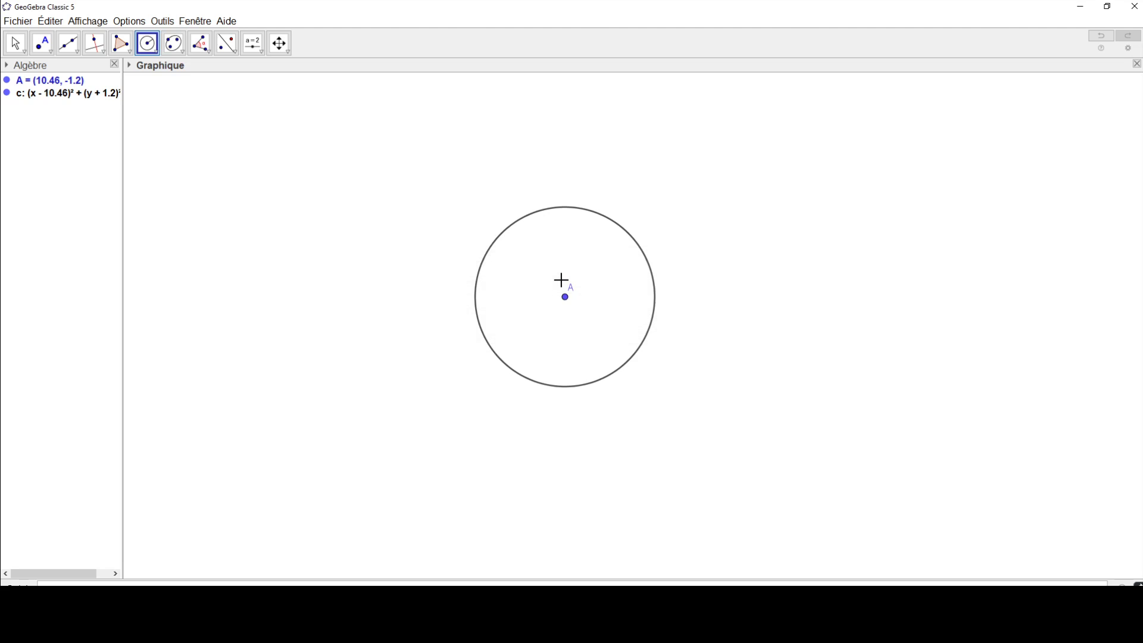
Step: Draw a segment of given length 5 starting from the circle's centre A
{"action": "scroll", "coordinate": [621, 309], "scroll_direction": "up", "scroll_amount": 4}
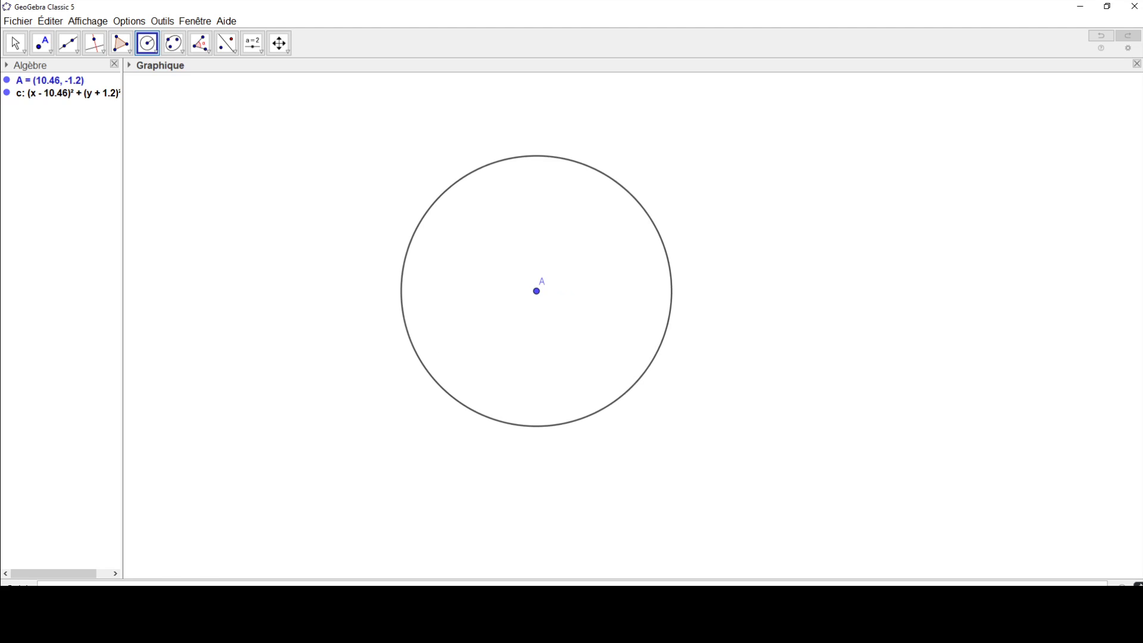
{"action": "left_click", "coordinate": [68, 53]}
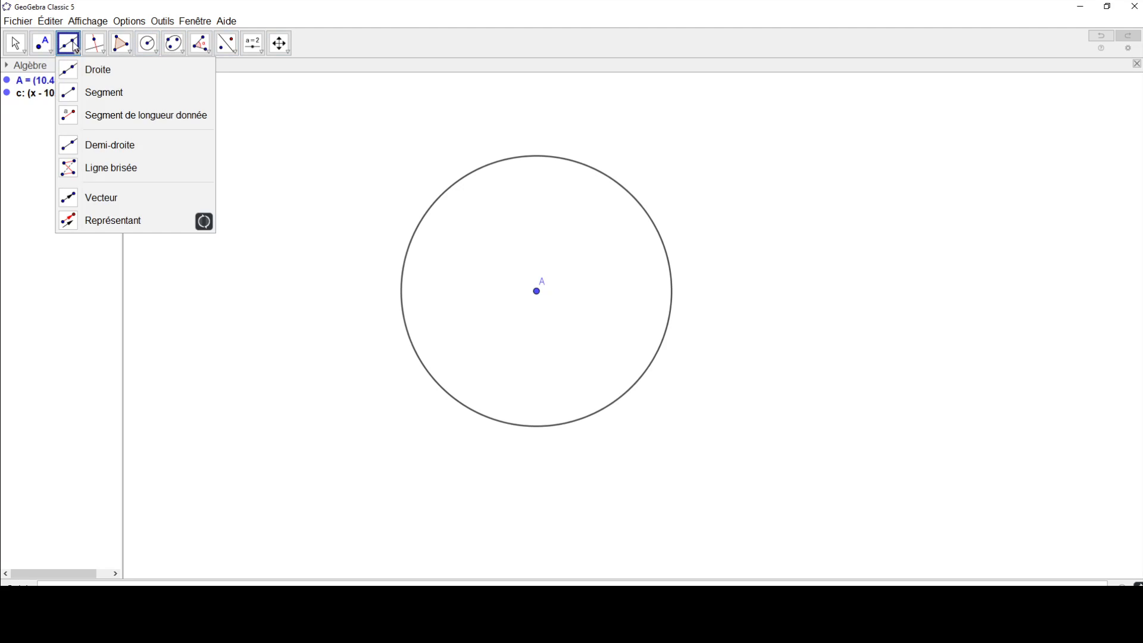
{"action": "left_click", "coordinate": [76, 116]}
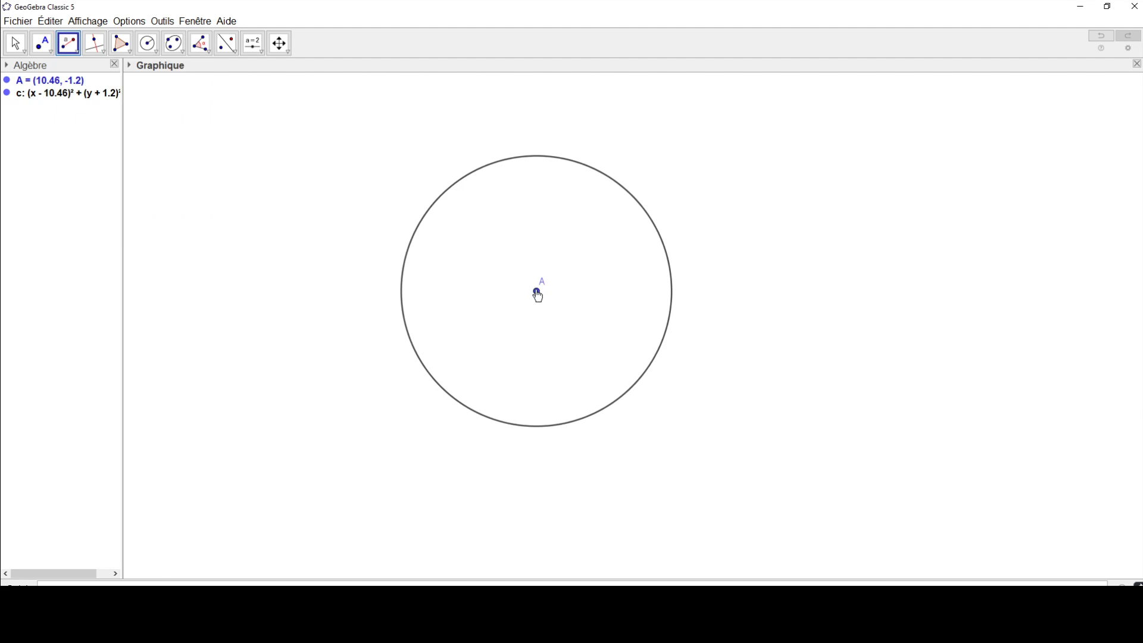
{"action": "left_click", "coordinate": [537, 293]}
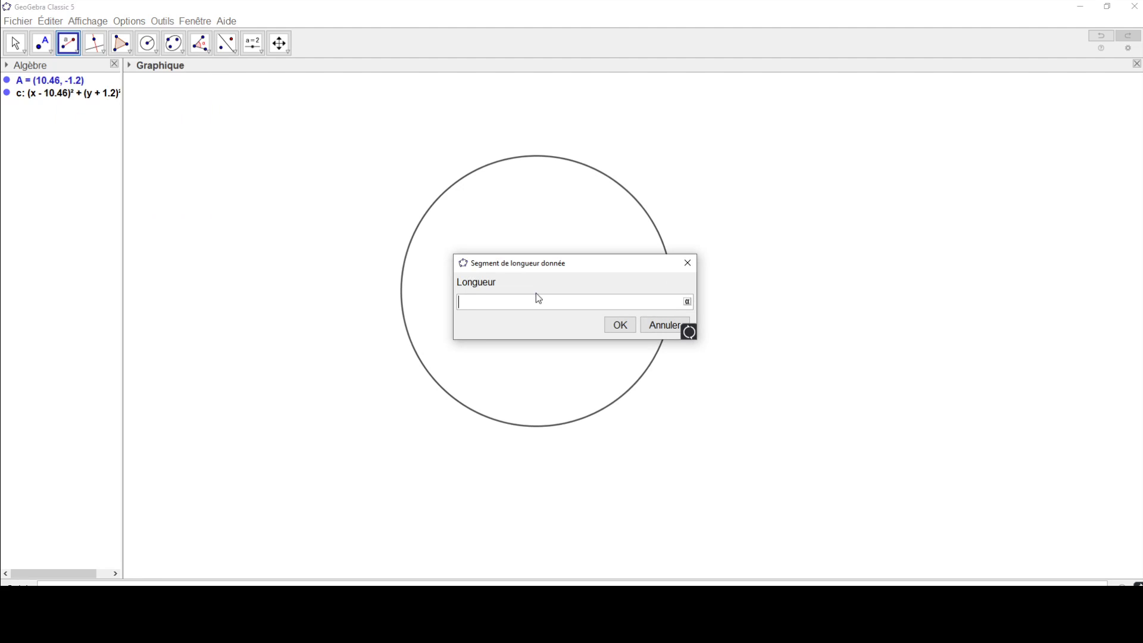
{"action": "type", "text": "5"}
{"action": "left_click", "coordinate": [619, 326]}
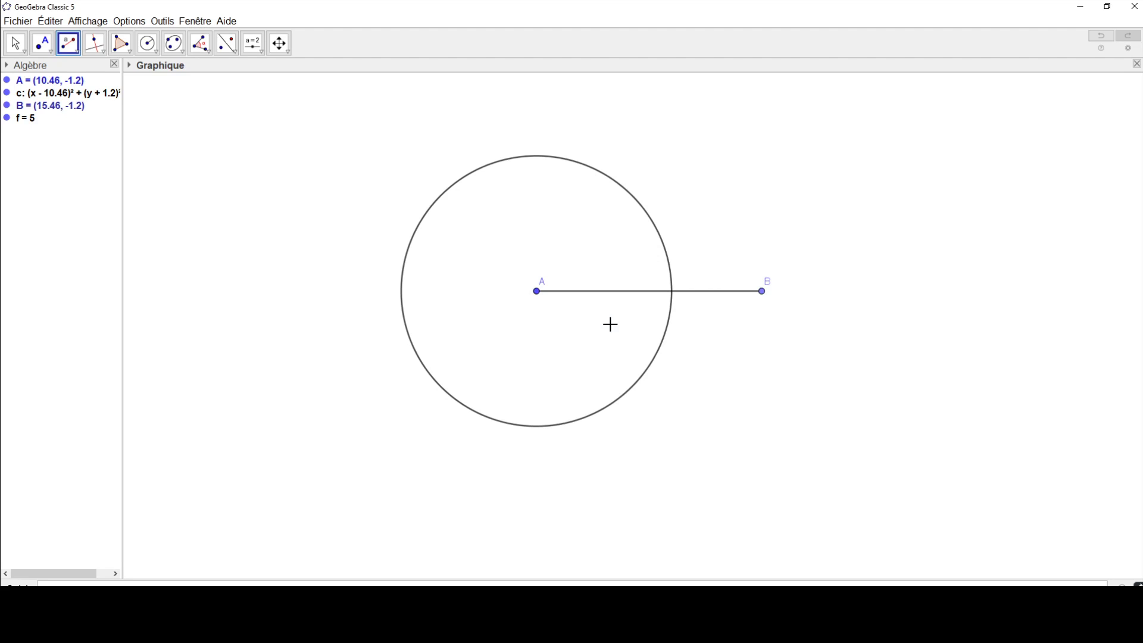
Step: Draw a second centre-radius circle centred on point B with radius 3
{"action": "left_click", "coordinate": [153, 52]}
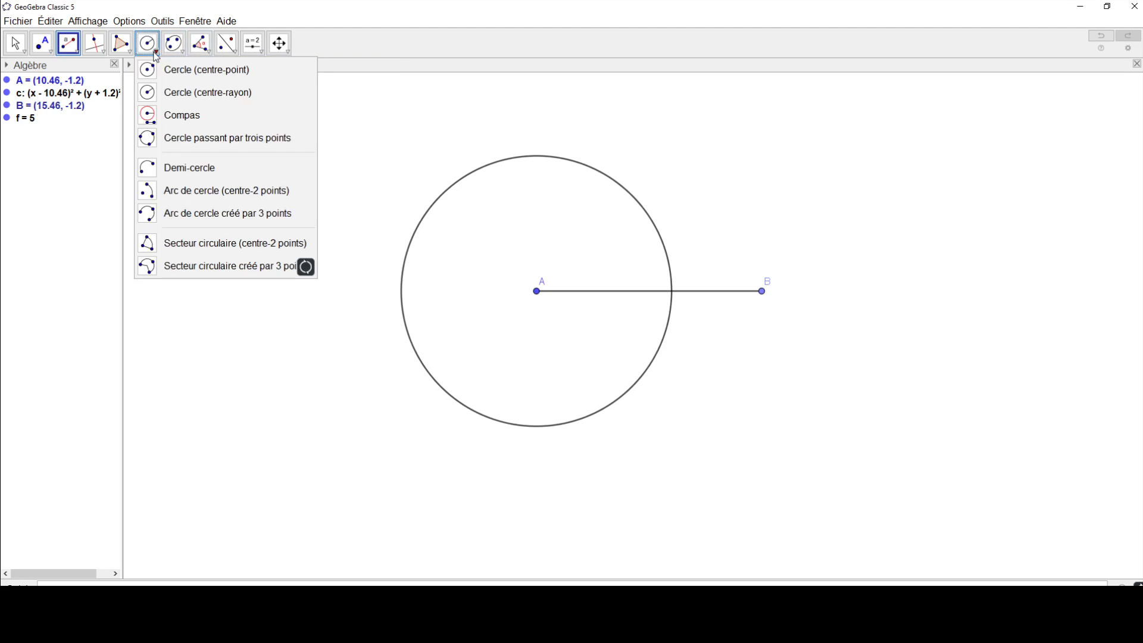
{"action": "left_click", "coordinate": [156, 92]}
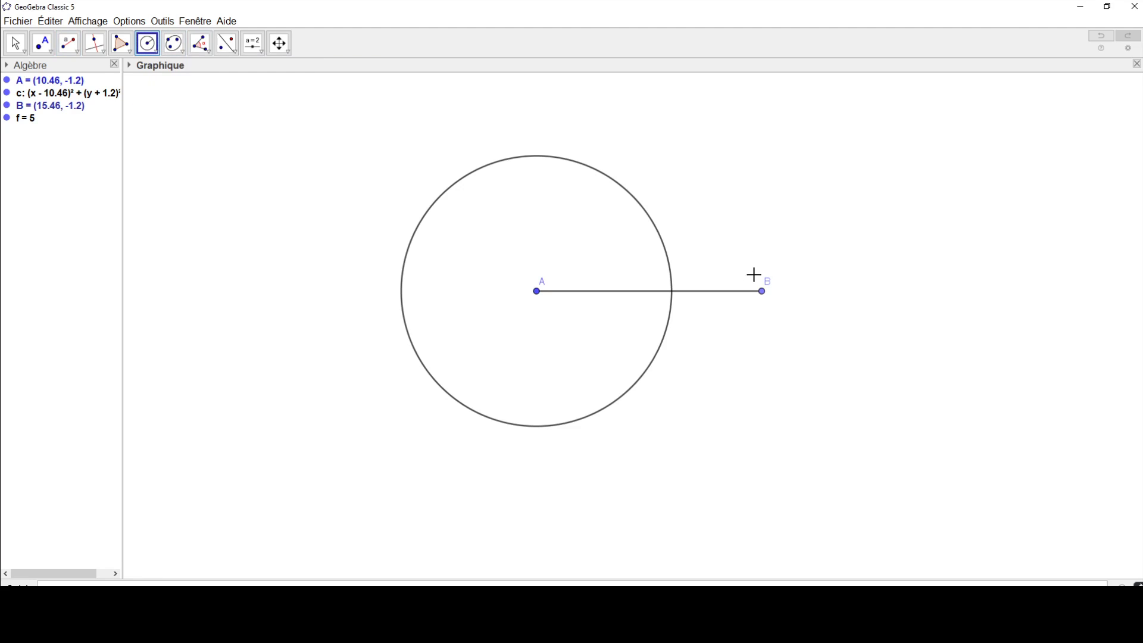
{"action": "left_click", "coordinate": [764, 293]}
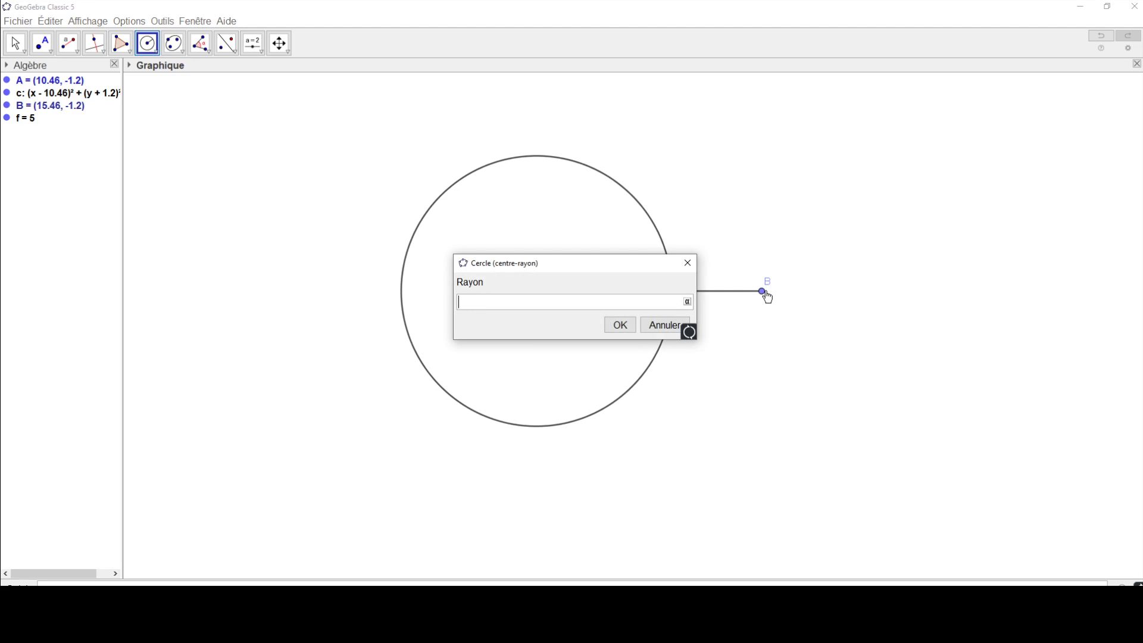
{"action": "type", "text": "f"}
{"action": "left_click", "coordinate": [610, 326]}
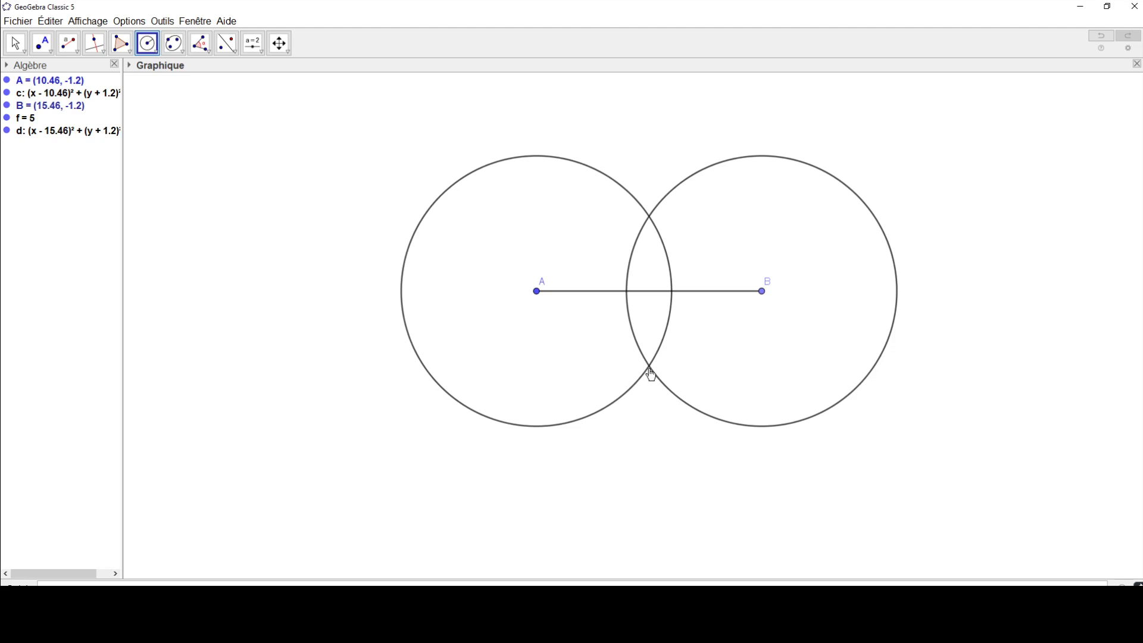
Step: Create the two intersection points of the circles centred on A and B
{"action": "left_click", "coordinate": [49, 56]}
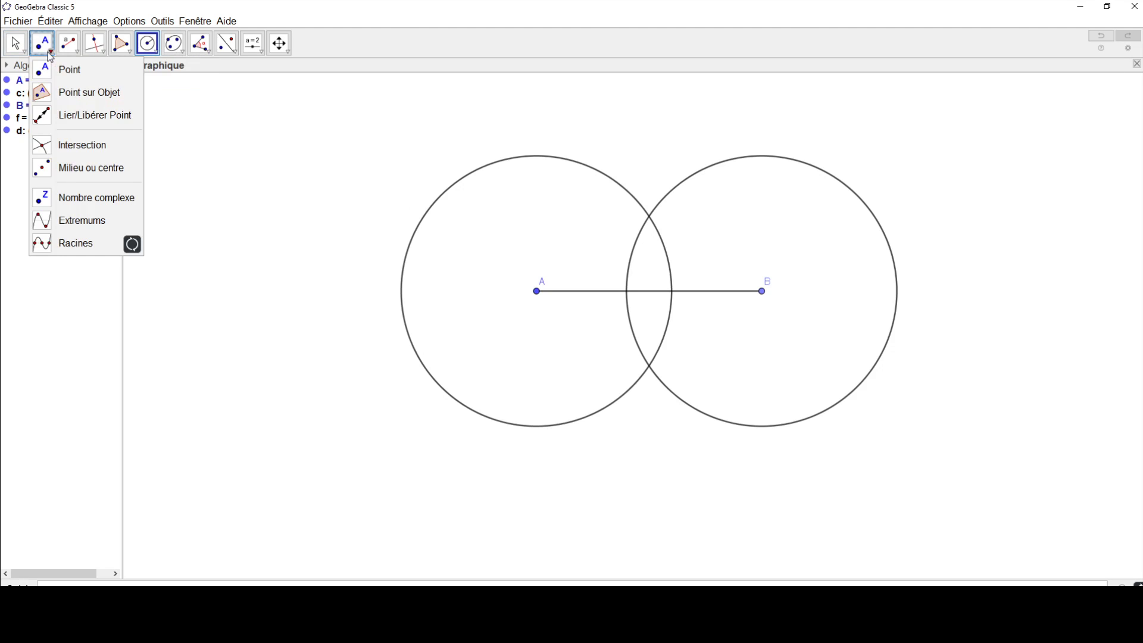
{"action": "left_click", "coordinate": [47, 150]}
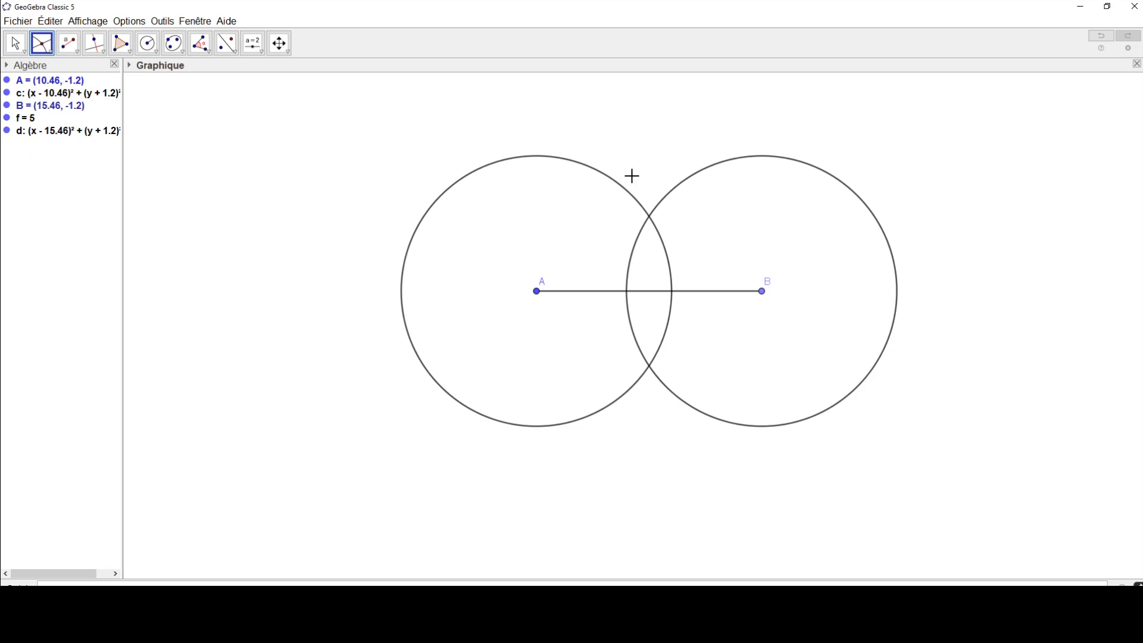
{"action": "left_click", "coordinate": [608, 173]}
{"action": "left_click", "coordinate": [699, 176]}
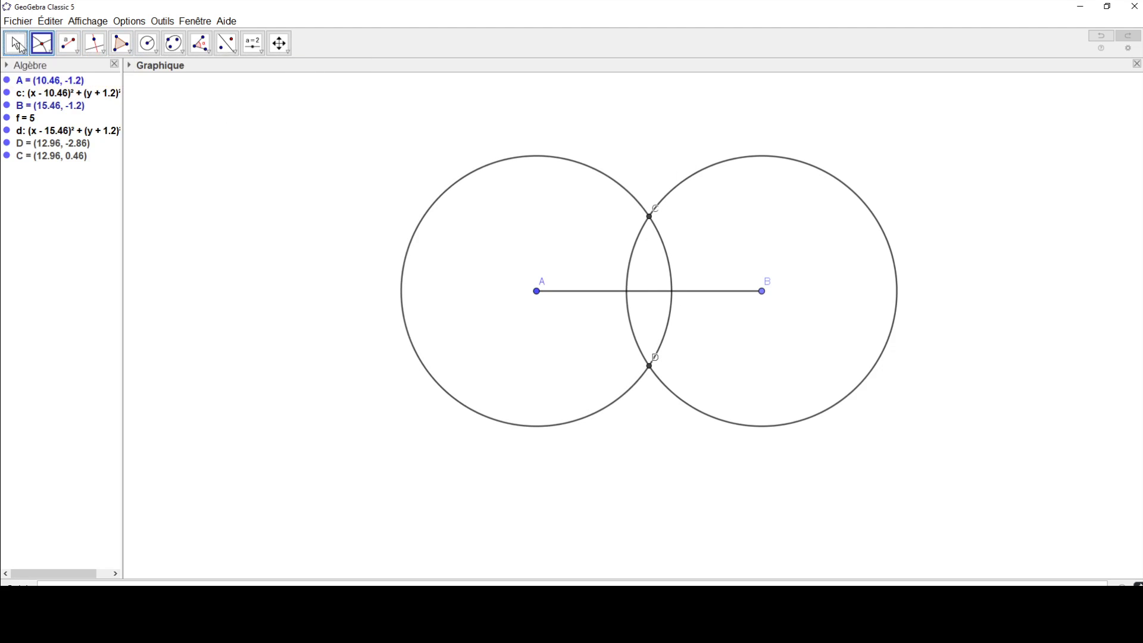
Step: Move label C just above its intersection point and label D just below its own, clear of the circles
{"action": "key", "text": "Escape"}
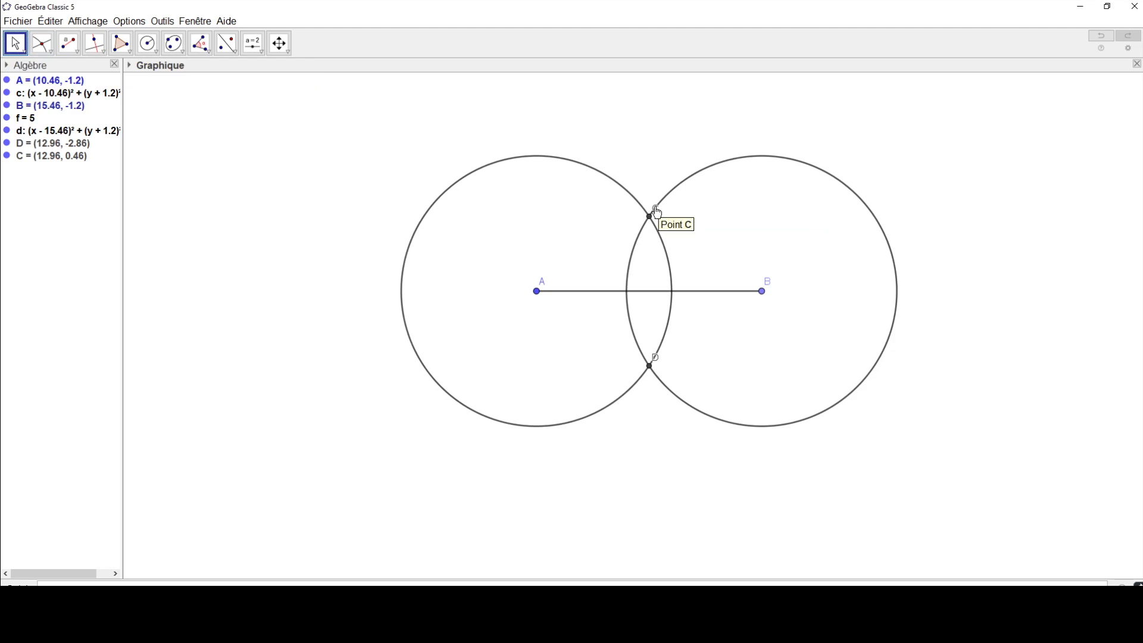
{"action": "left_click_drag", "start_coordinate": [656, 208], "coordinate": [650, 200]}
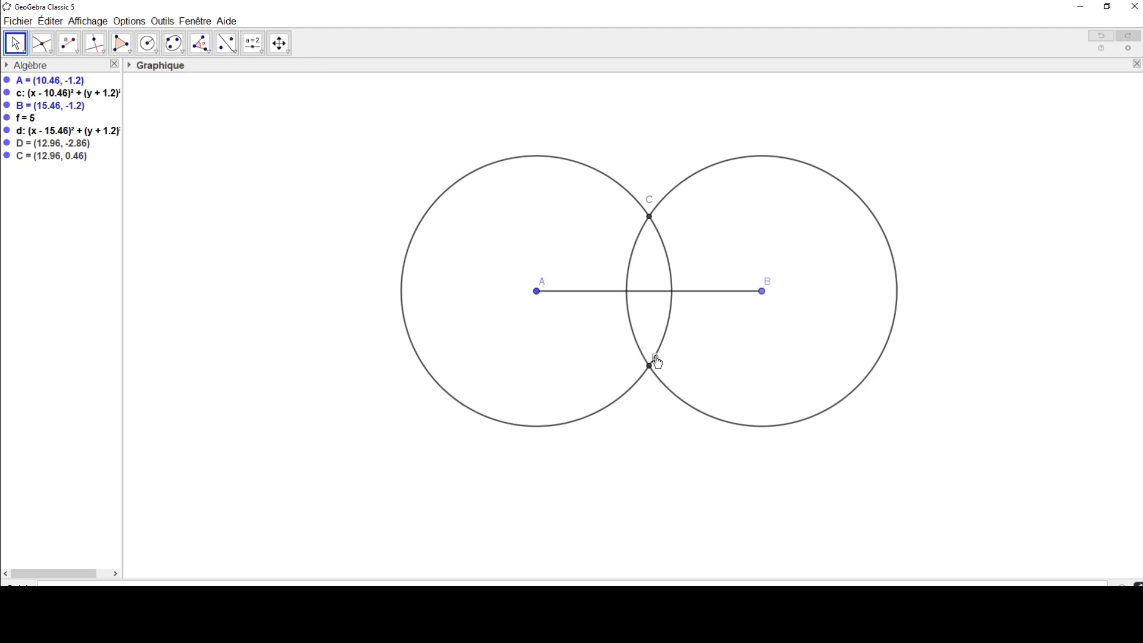
{"action": "left_click_drag", "start_coordinate": [655, 358], "coordinate": [650, 385]}
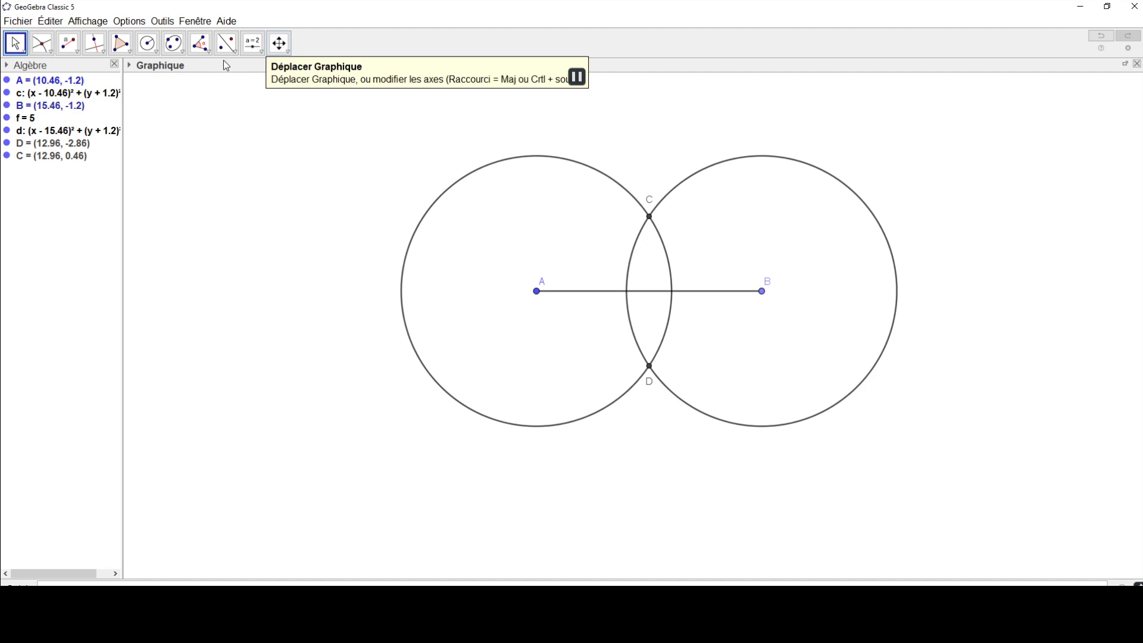
Step: Draw a circular arc with centre A running from point C to point D over the first circle
{"action": "left_click", "coordinate": [153, 53]}
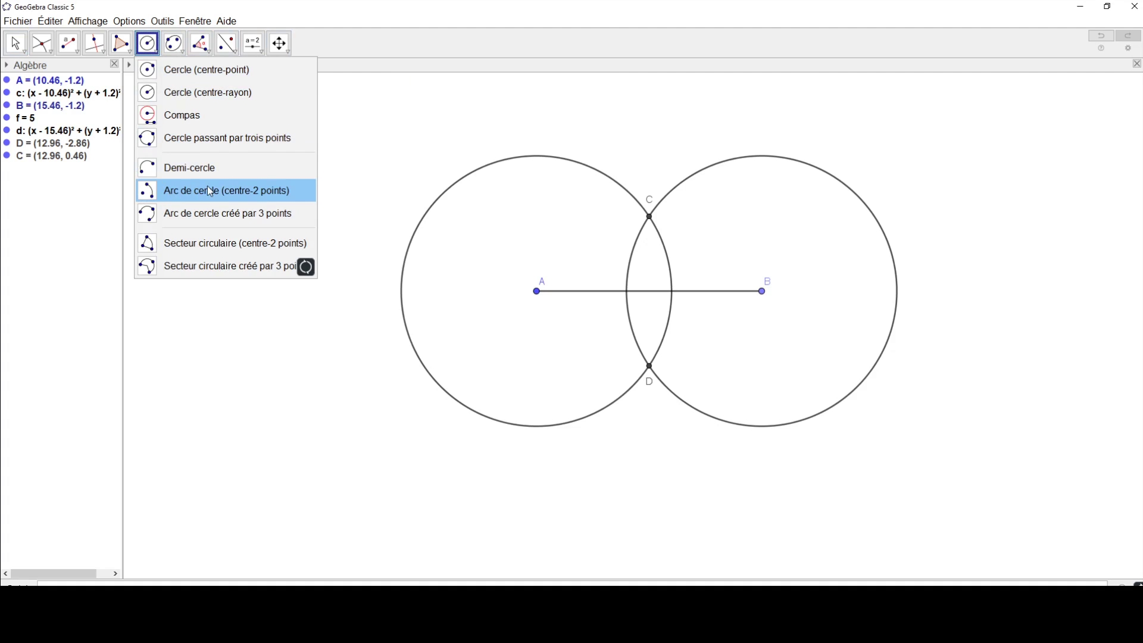
{"action": "left_click", "coordinate": [173, 192]}
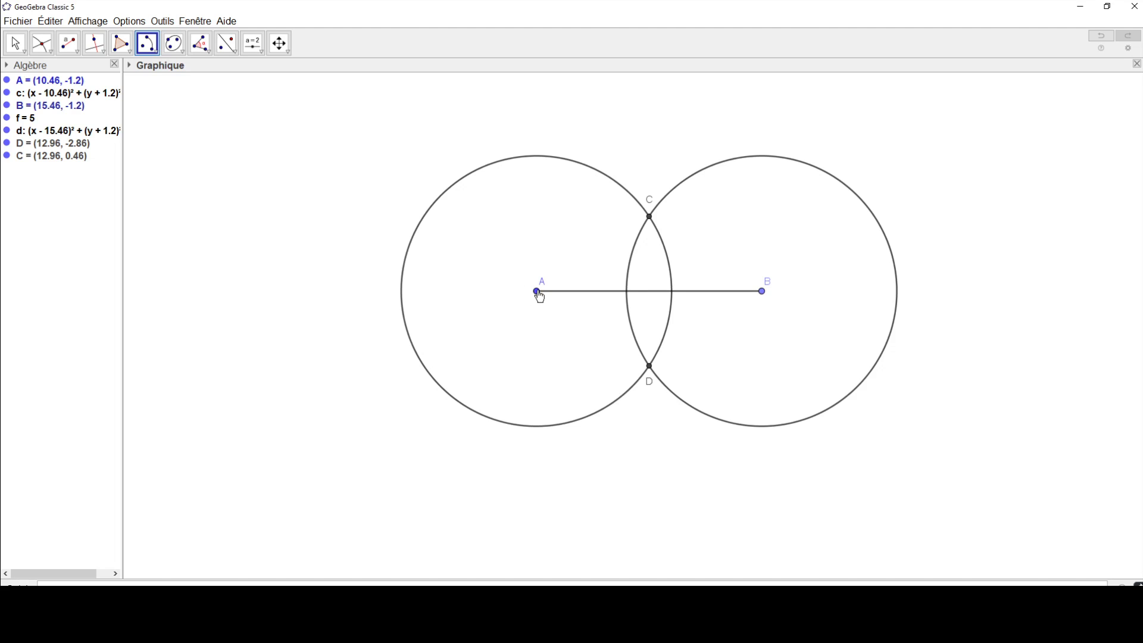
{"action": "left_click", "coordinate": [537, 291]}
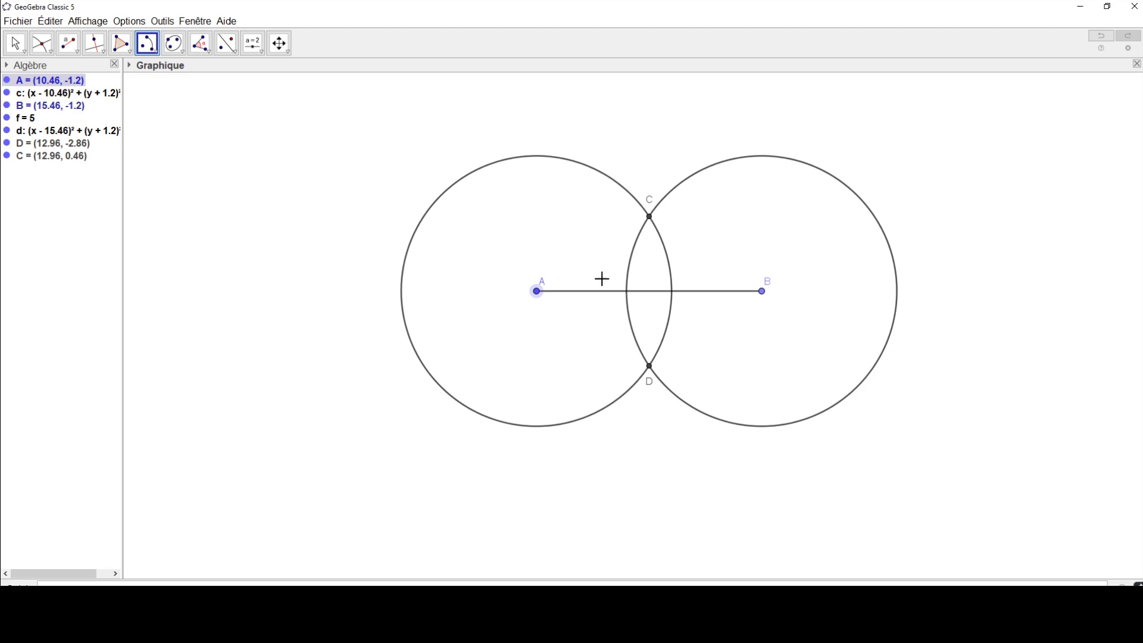
{"action": "left_click", "coordinate": [650, 218]}
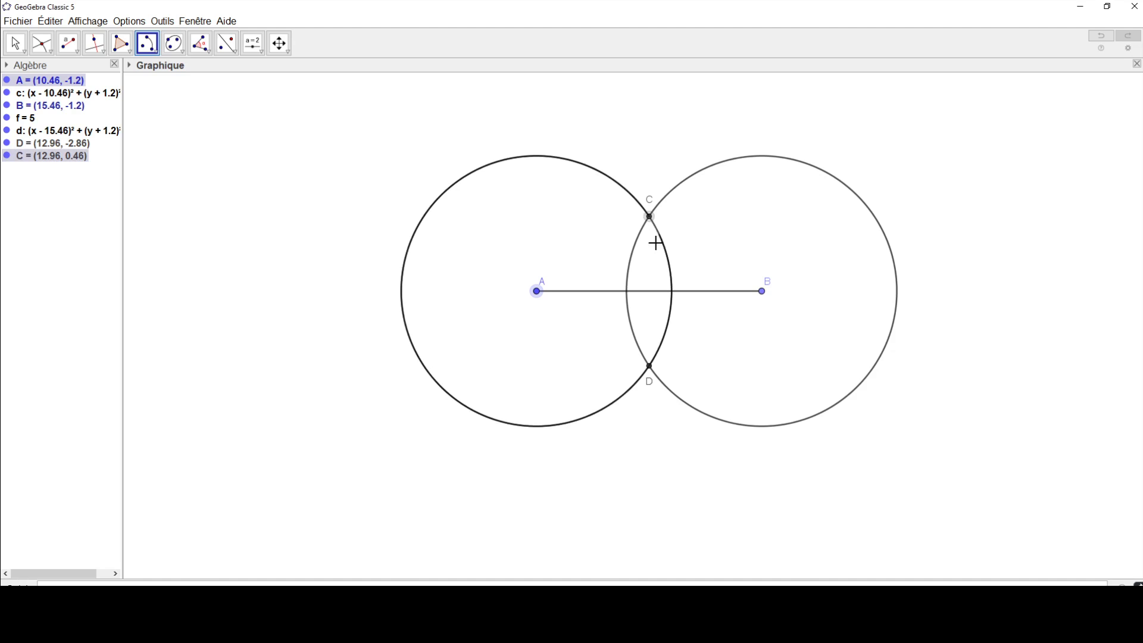
{"action": "left_click", "coordinate": [650, 369]}
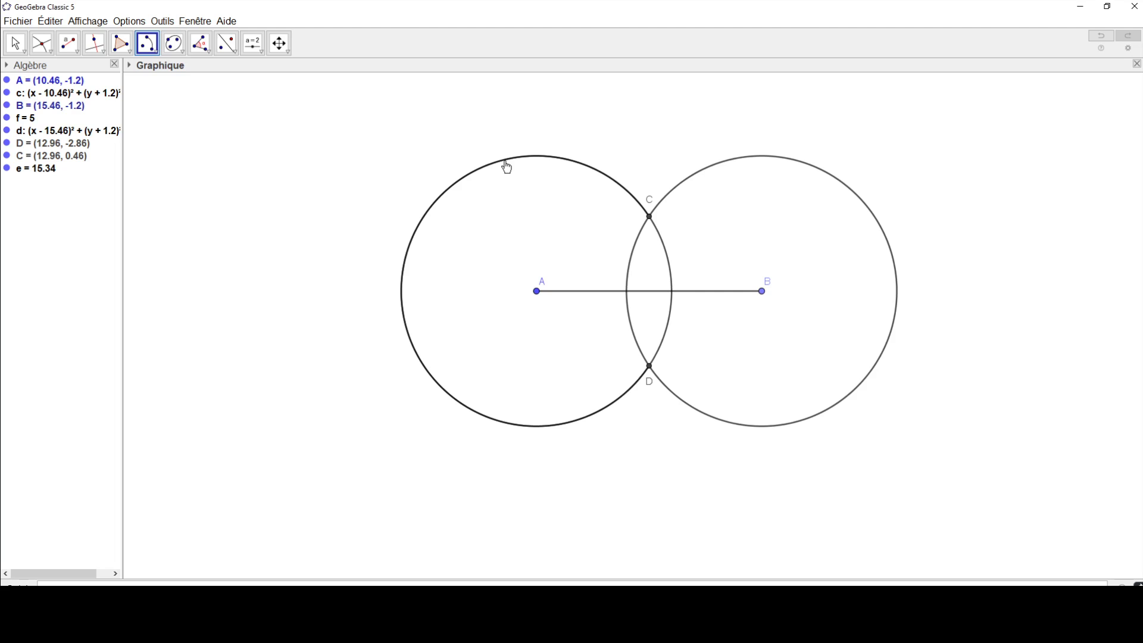
Step: Undo the large arc centred on A and hide the circle centred on A
{"action": "right_click", "coordinate": [476, 176]}
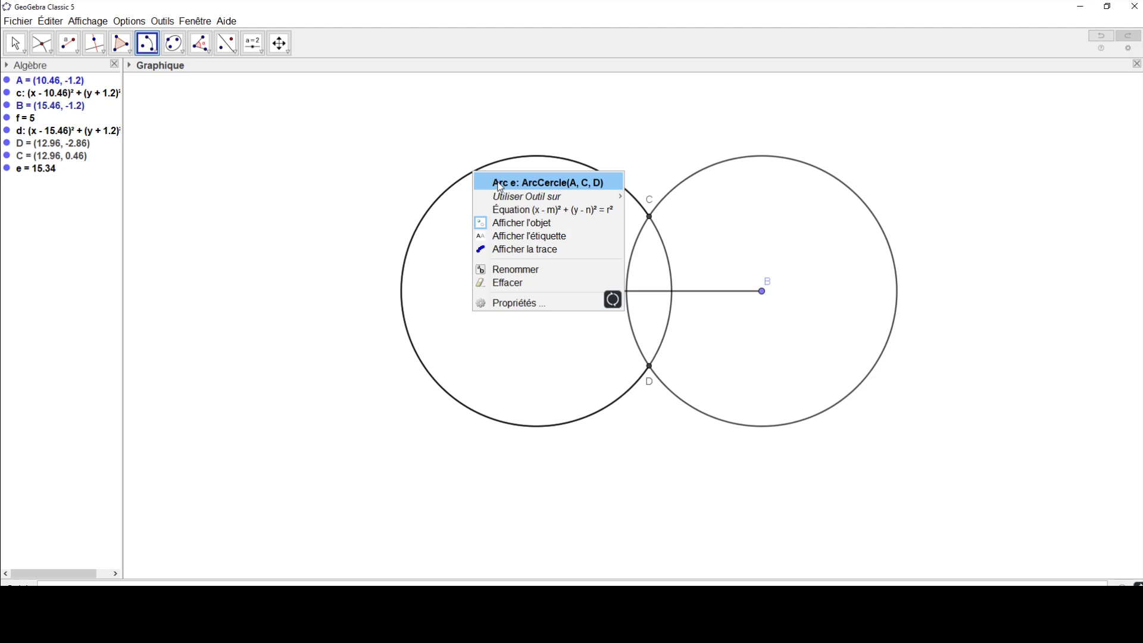
{"action": "left_click", "coordinate": [1099, 37]}
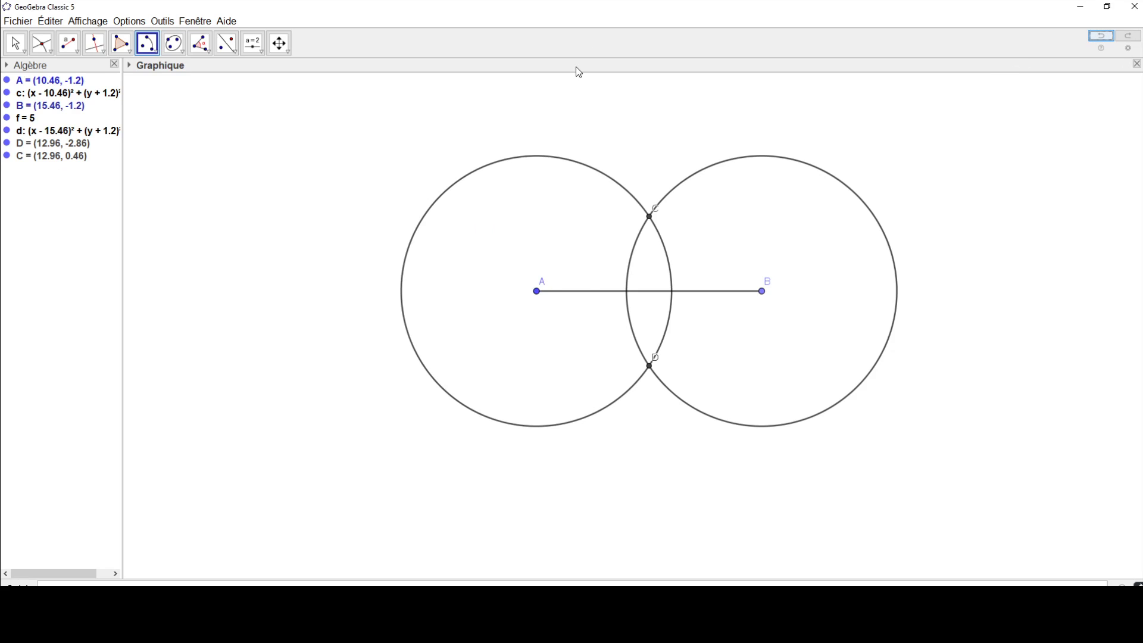
{"action": "right_click", "coordinate": [465, 173]}
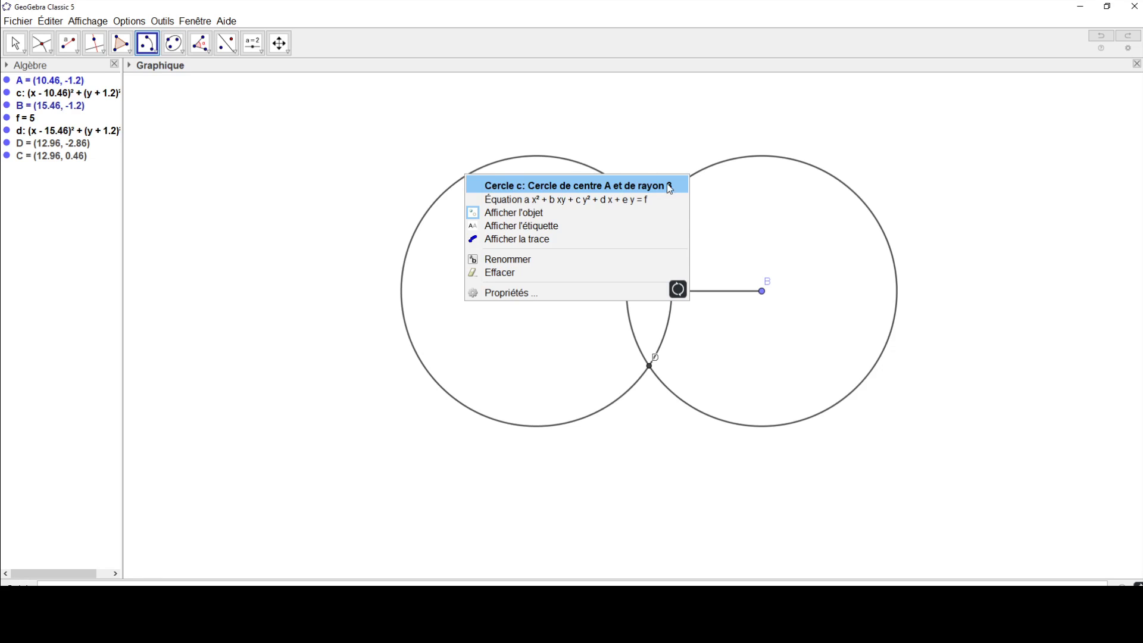
{"action": "left_click", "coordinate": [501, 218]}
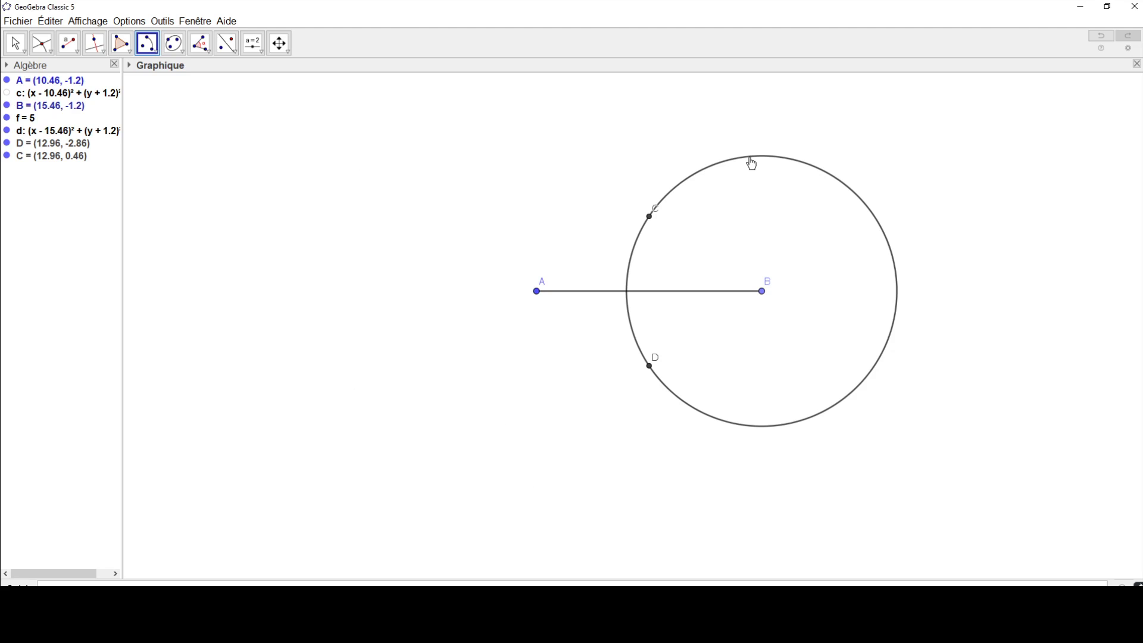
Step: Hide the circle centred on B and widen the algebra list enough to show the full circle equations
{"action": "key", "text": "Escape"}
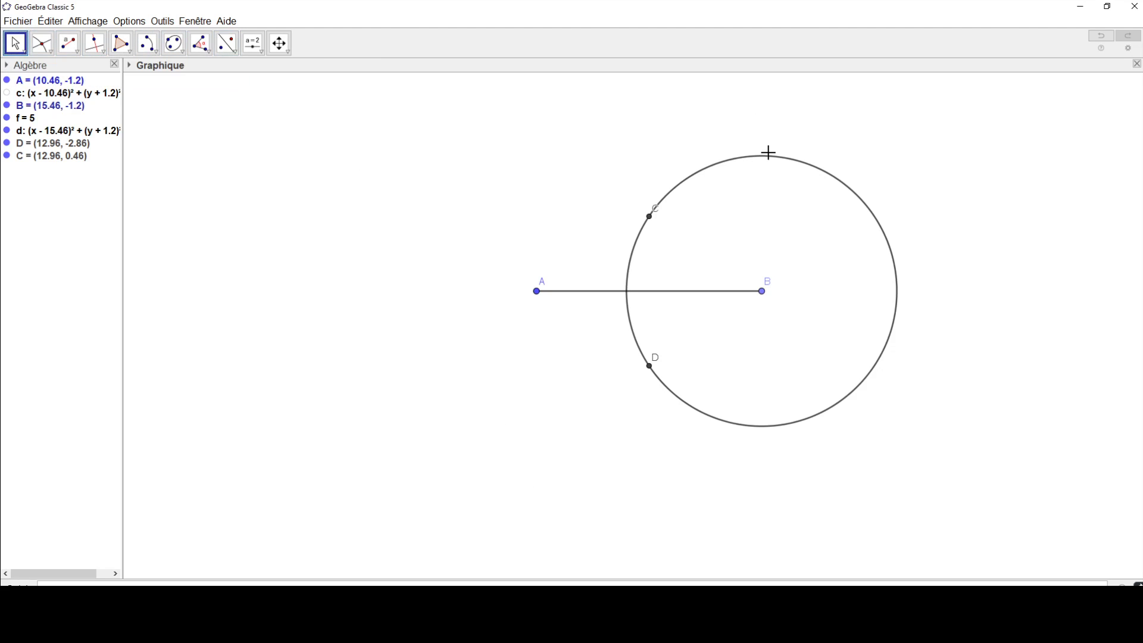
{"action": "left_click", "coordinate": [769, 156]}
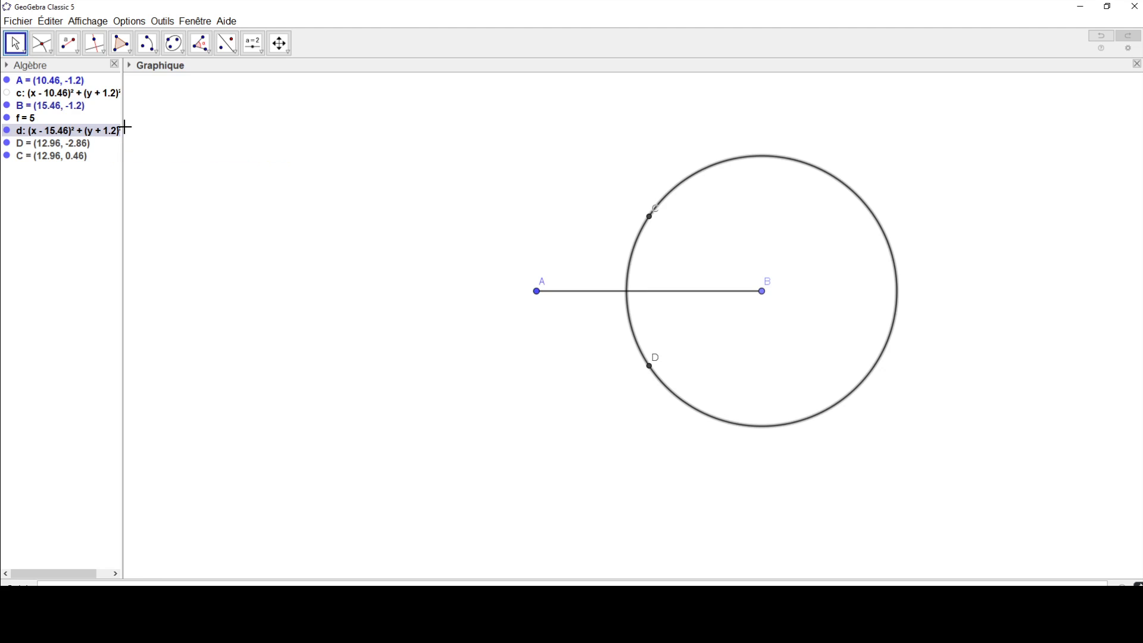
{"action": "left_click_drag", "start_coordinate": [124, 122], "coordinate": [278, 119]}
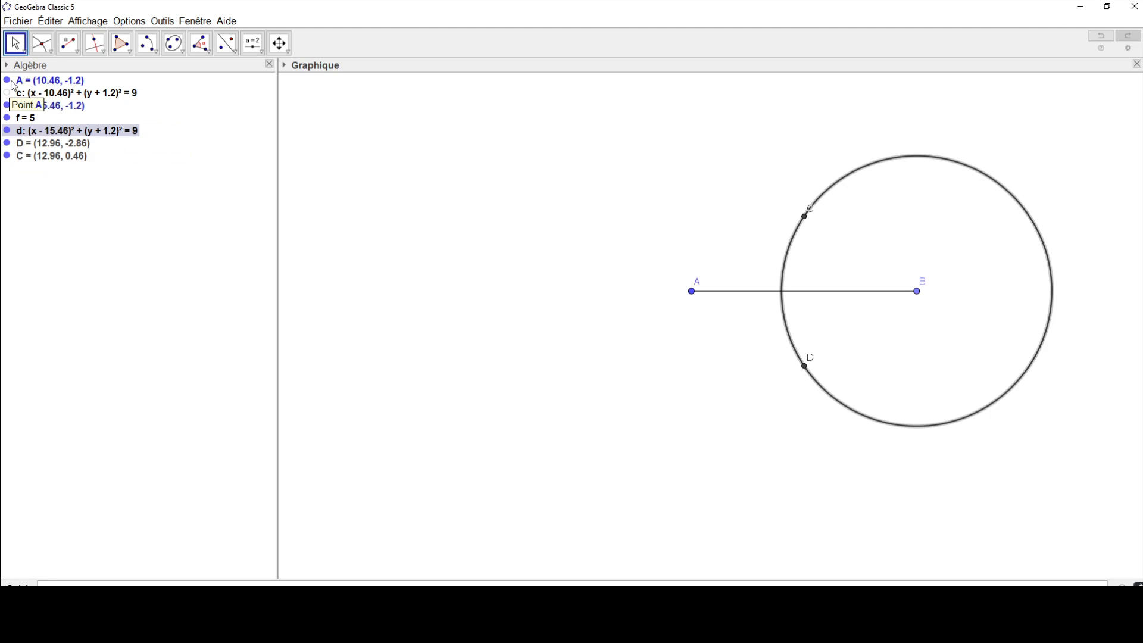
{"action": "left_click", "coordinate": [7, 131]}
{"action": "left_click", "coordinate": [7, 130]}
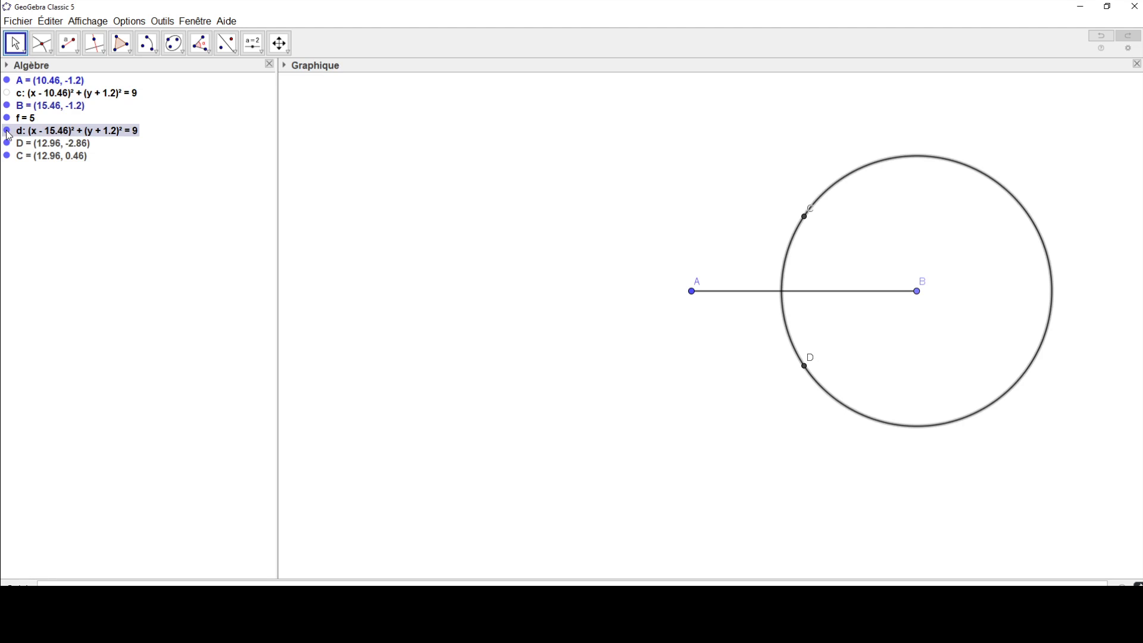
{"action": "left_click", "coordinate": [7, 131]}
{"action": "left_click", "coordinate": [8, 131]}
{"action": "right_click", "coordinate": [887, 158]}
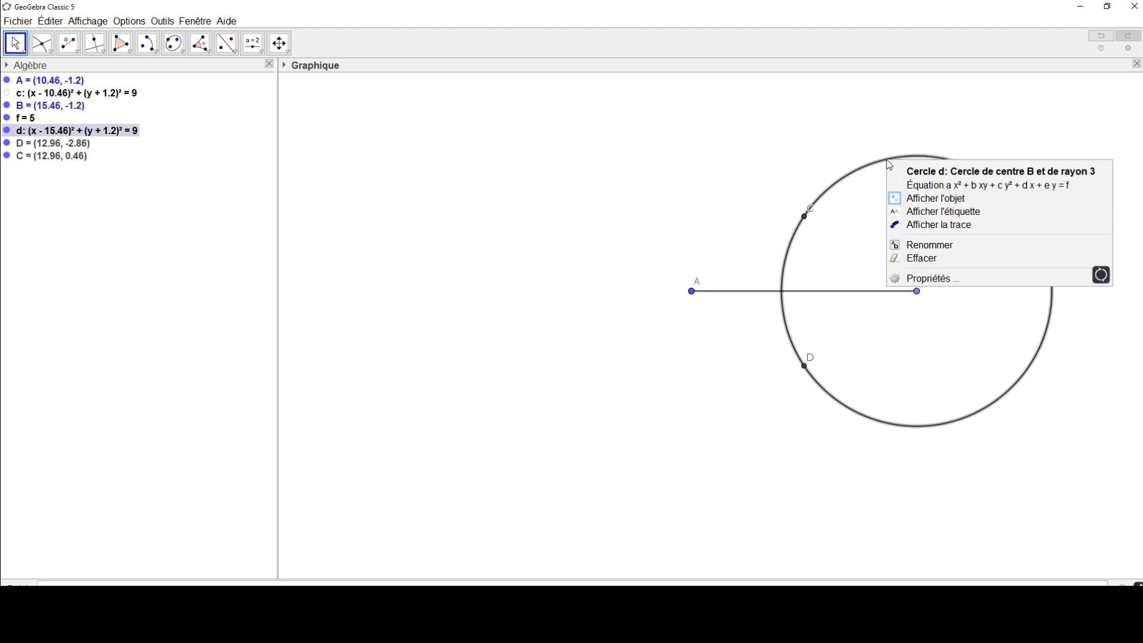
{"action": "left_click", "coordinate": [911, 196]}
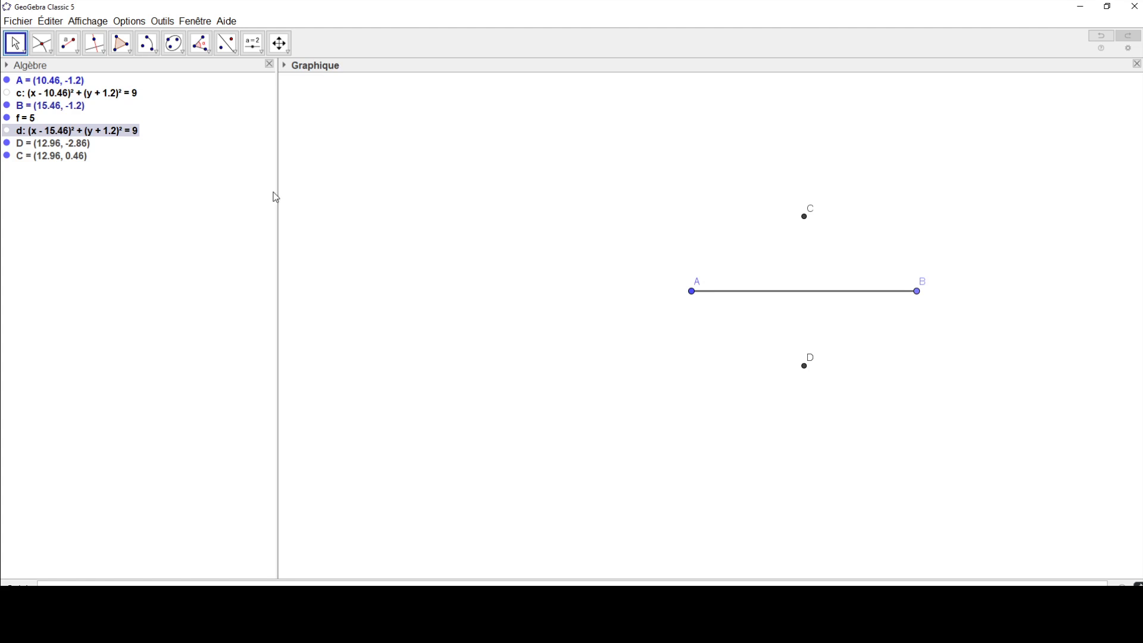
{"action": "left_click_drag", "start_coordinate": [276, 193], "coordinate": [177, 189]}
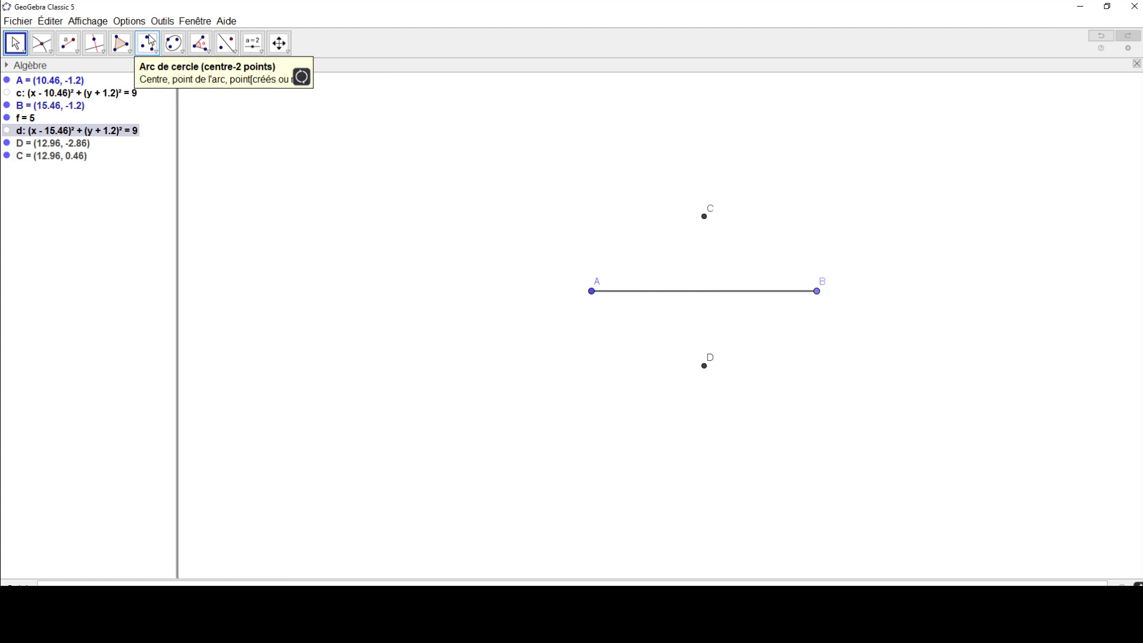
Step: Draw a circular arc with centre A running from point D to point C
{"action": "left_click", "coordinate": [148, 44]}
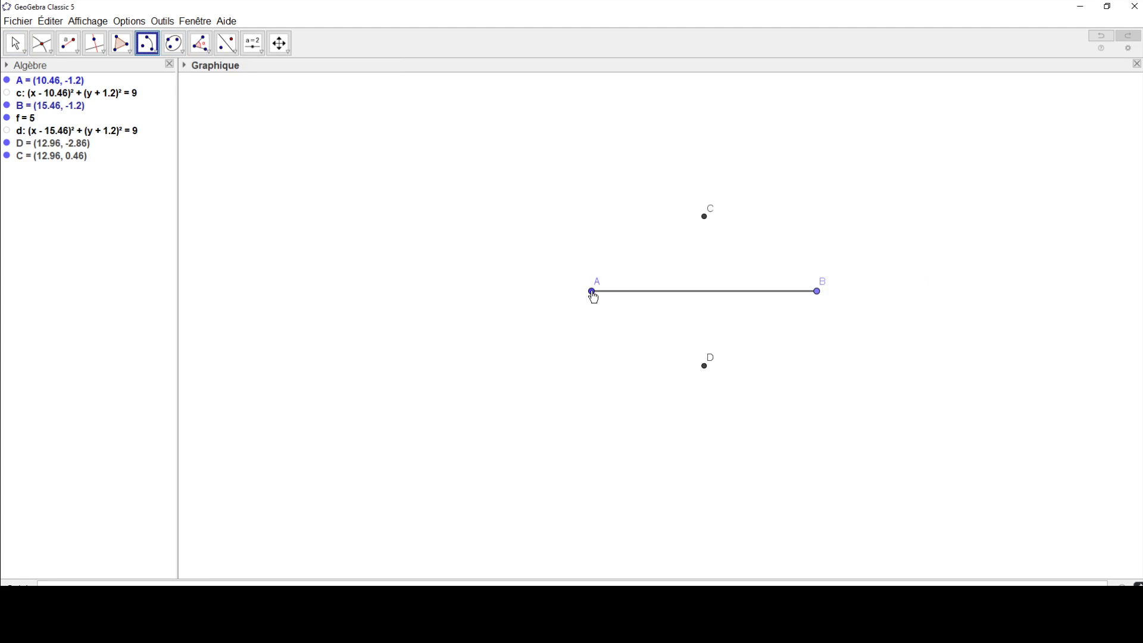
{"action": "left_click", "coordinate": [593, 293]}
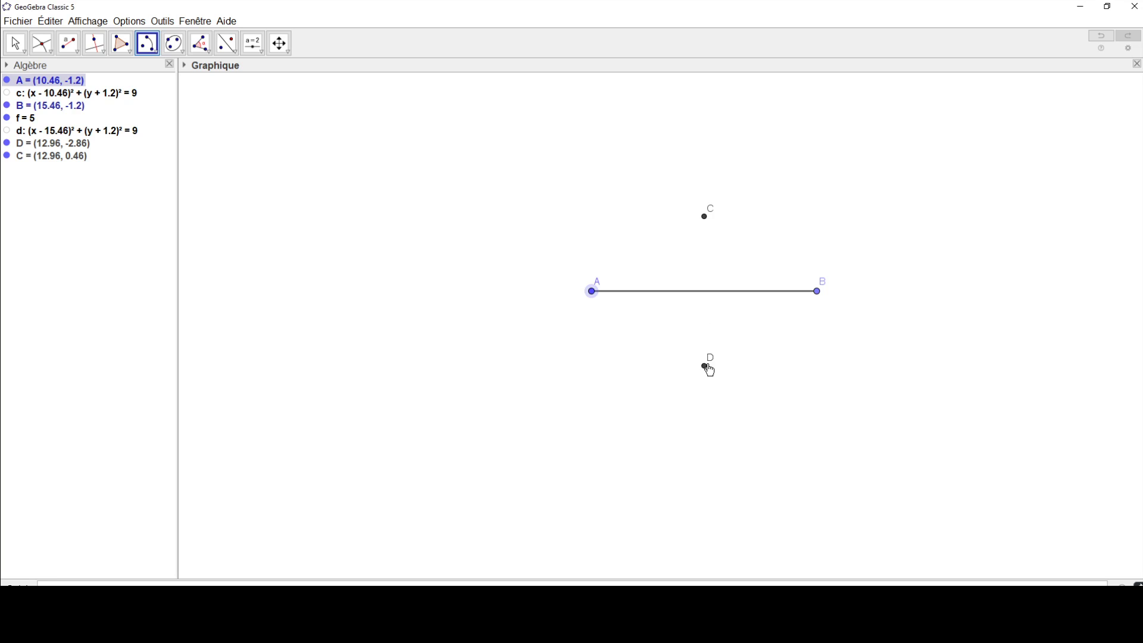
{"action": "left_click", "coordinate": [707, 366]}
{"action": "left_click", "coordinate": [706, 217]}
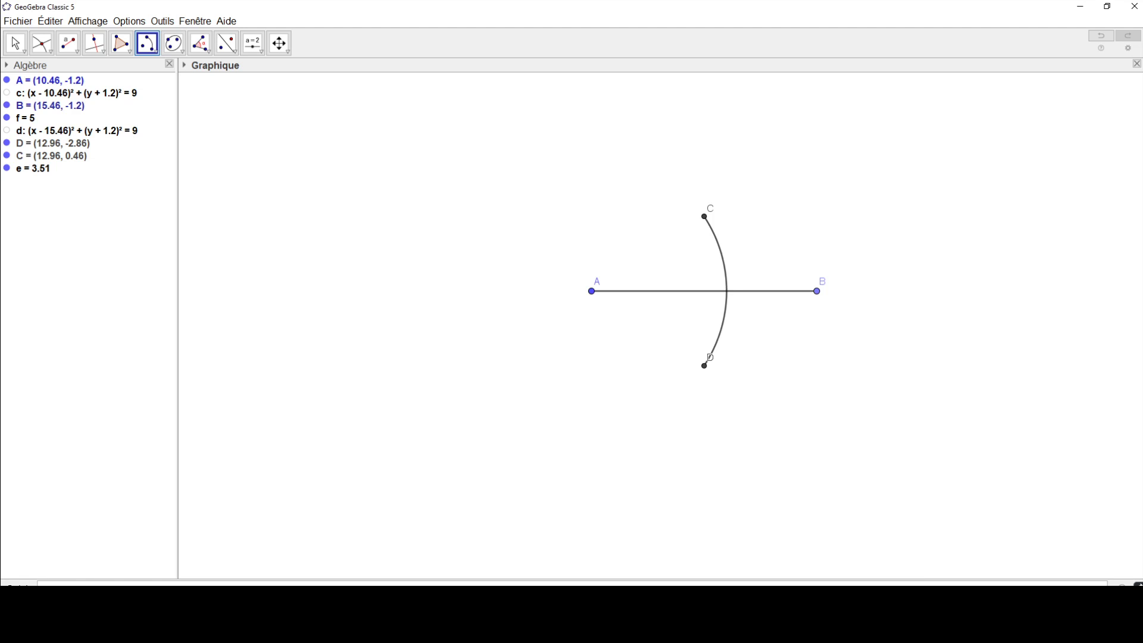
Step: Try to draw a circular arc with centre B running from point D to point C
{"action": "left_click", "coordinate": [816, 291]}
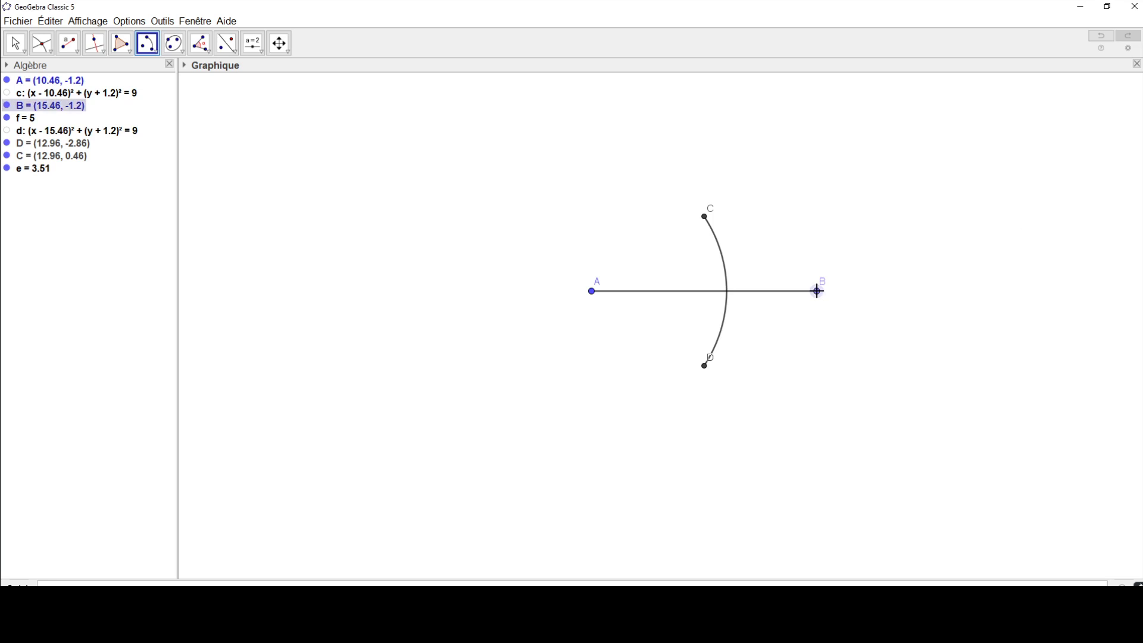
{"action": "left_click", "coordinate": [705, 366]}
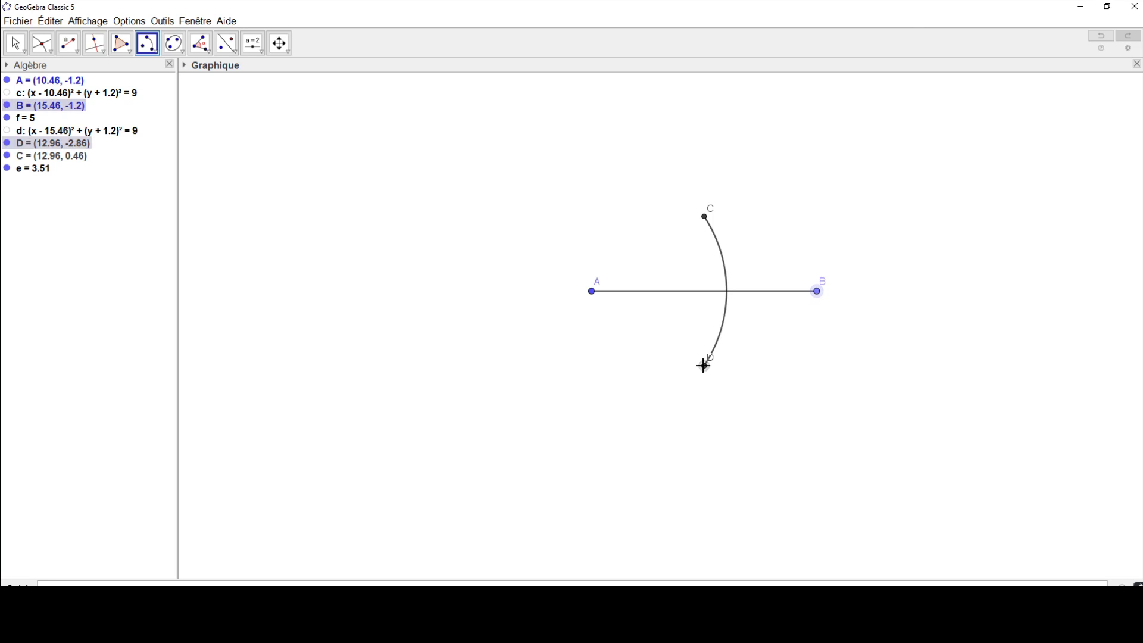
{"action": "left_click", "coordinate": [704, 217]}
{"action": "left_click", "coordinate": [1103, 36]}
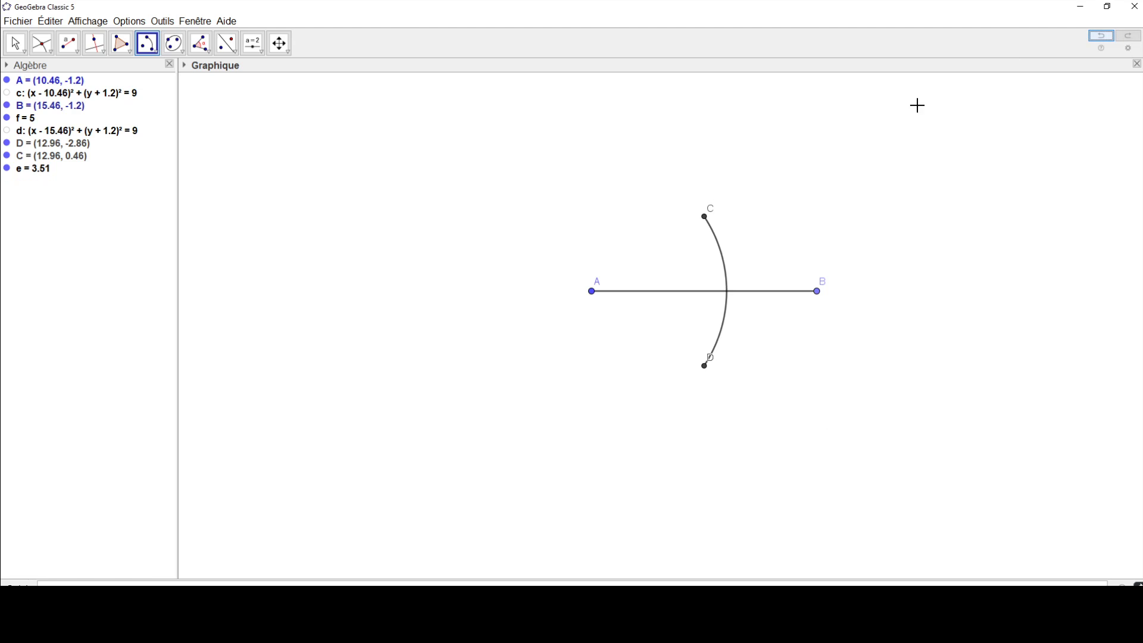
Step: Draw a circular arc with centre B from point C to point D to close the lens shape, and hide segment AB
{"action": "left_click", "coordinate": [818, 292]}
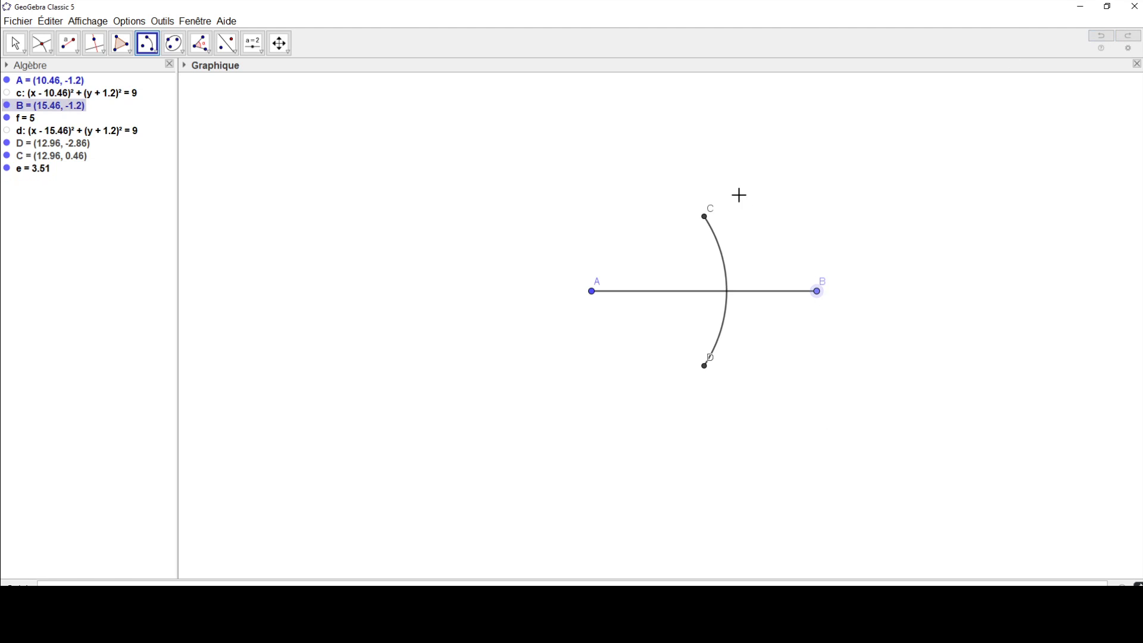
{"action": "left_click", "coordinate": [704, 218]}
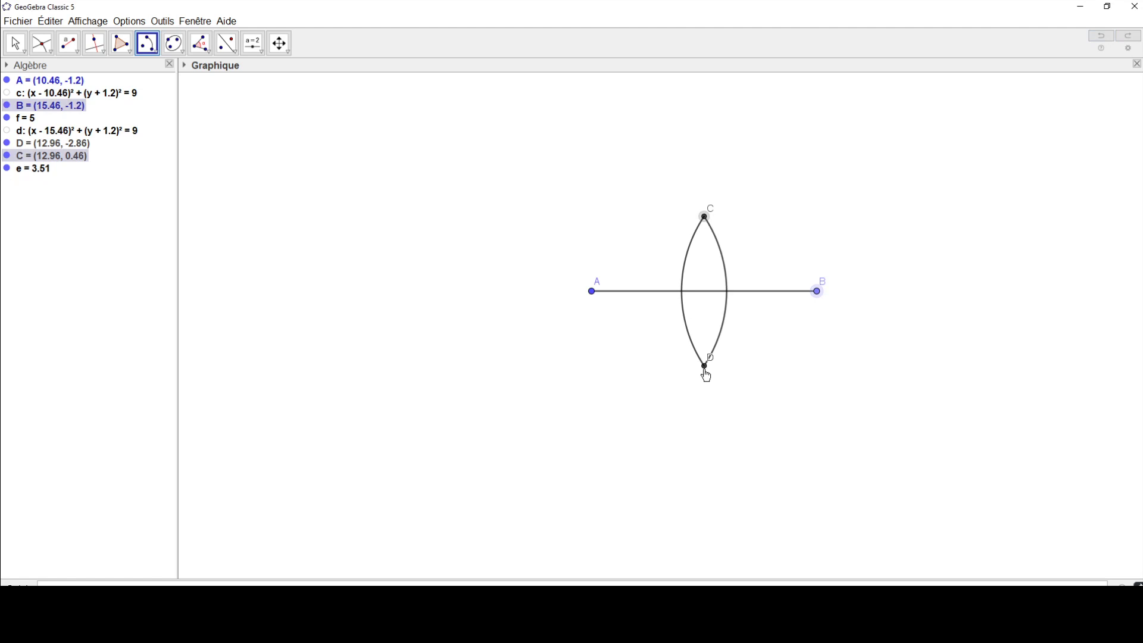
{"action": "left_click", "coordinate": [705, 367]}
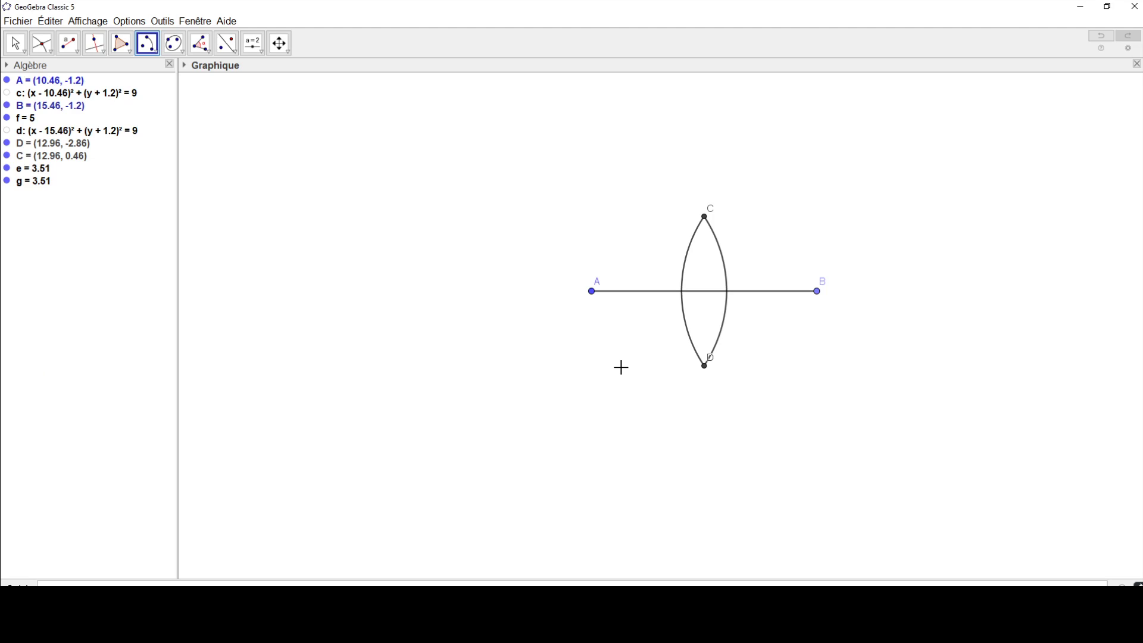
{"action": "right_click", "coordinate": [635, 294]}
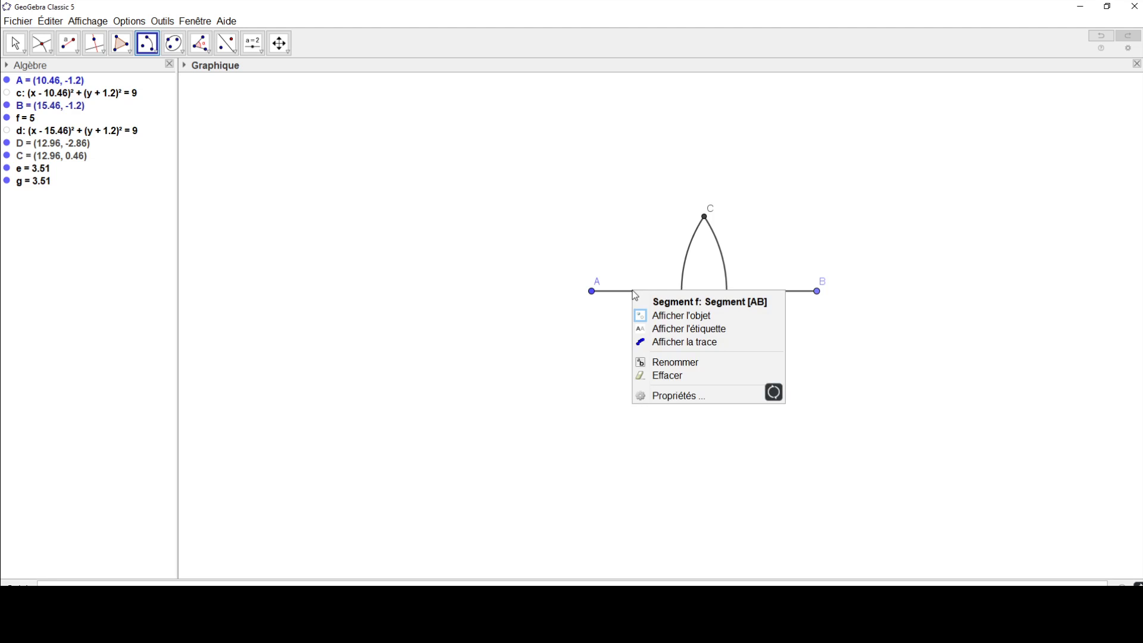
{"action": "left_click", "coordinate": [667, 320]}
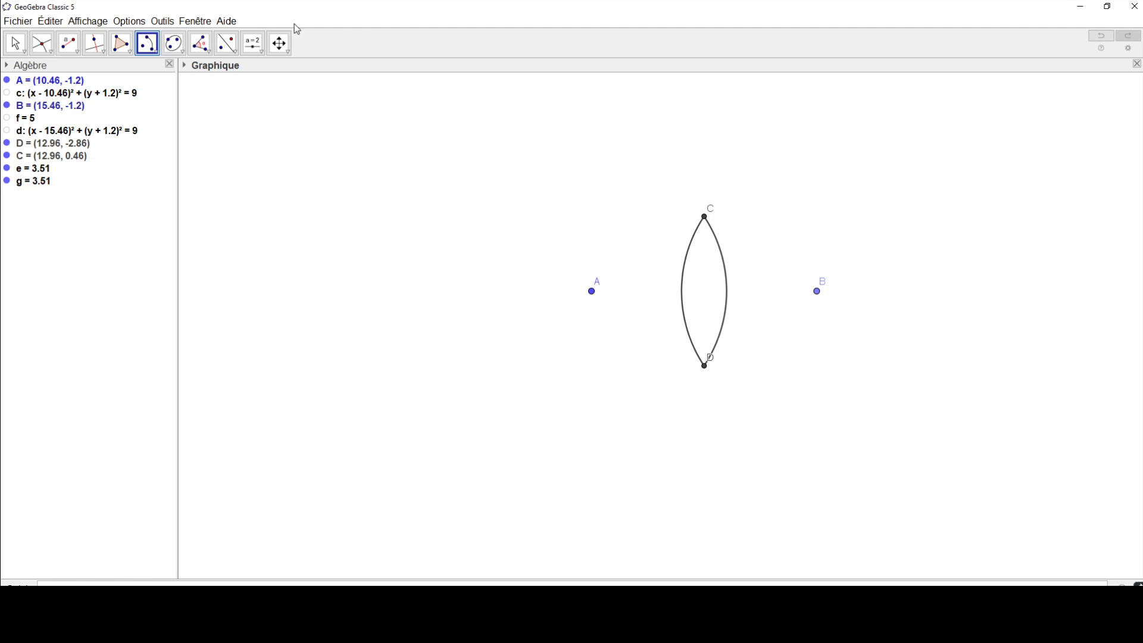
Step: Draw a line through point D and a new point placed up and to the left of A at about (6.3, 1.33)
{"action": "left_click", "coordinate": [51, 53]}
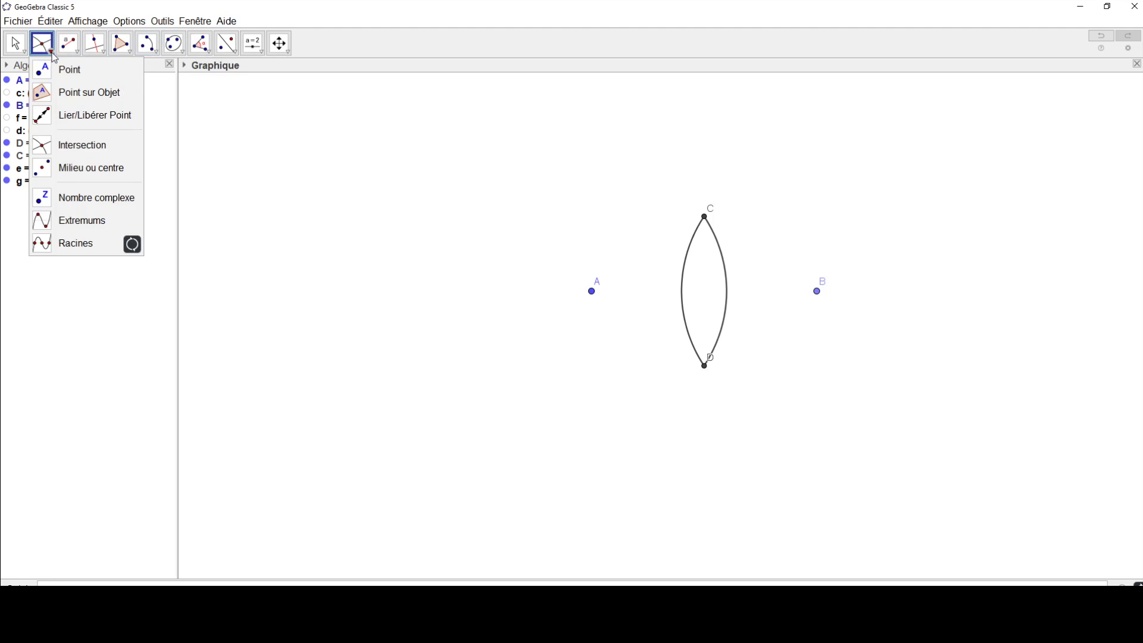
{"action": "left_click", "coordinate": [68, 43]}
{"action": "left_click", "coordinate": [90, 92]}
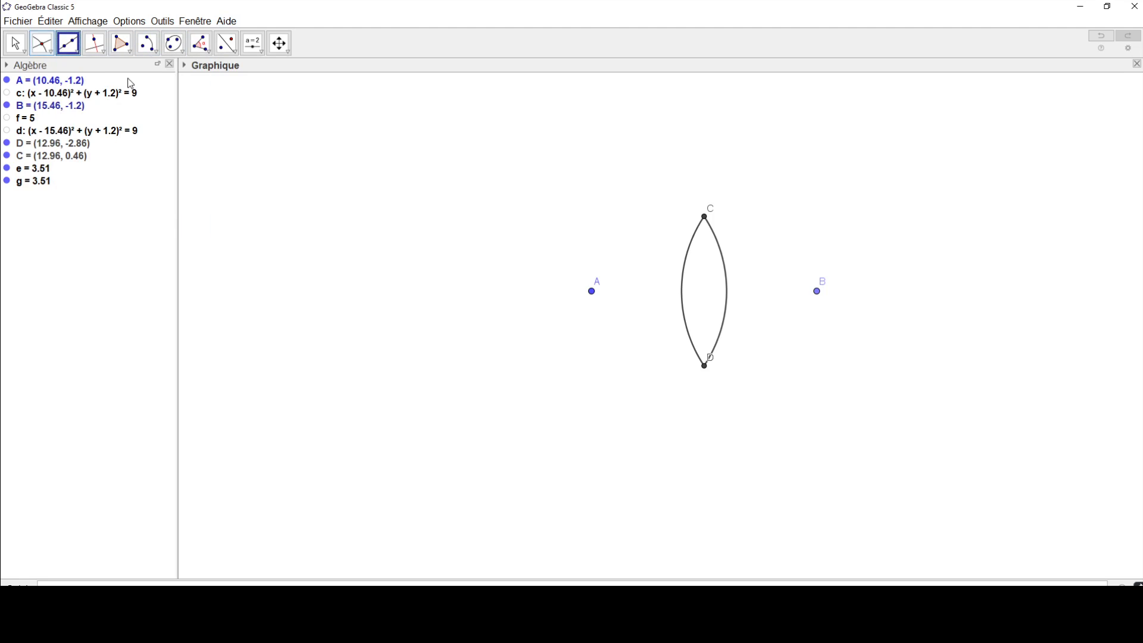
{"action": "left_click", "coordinate": [706, 367]}
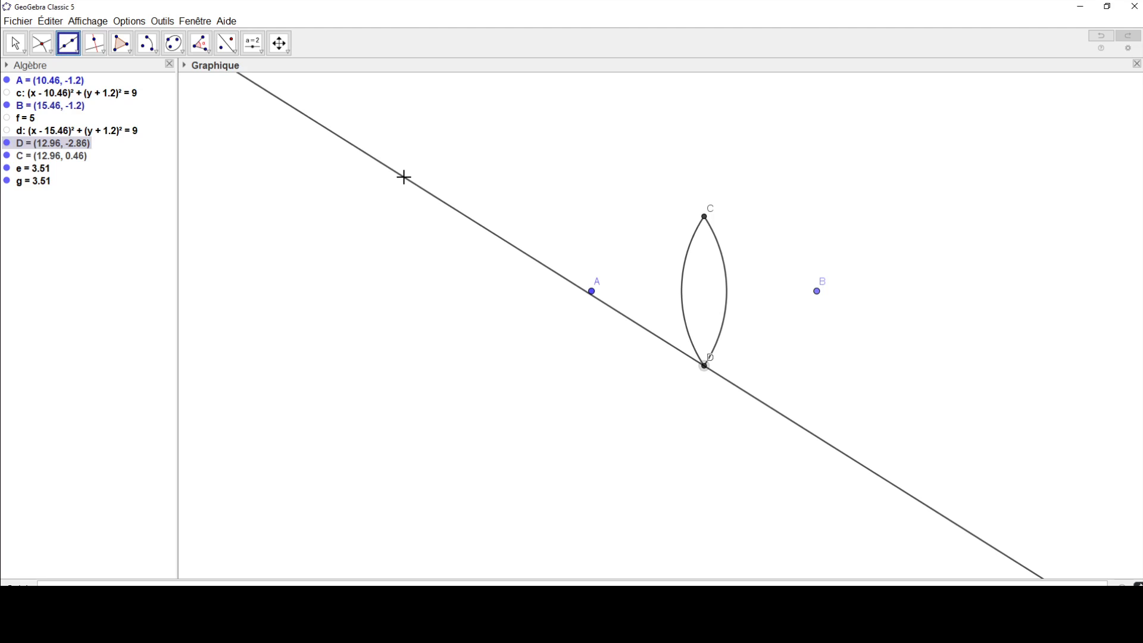
{"action": "left_click", "coordinate": [404, 177]}
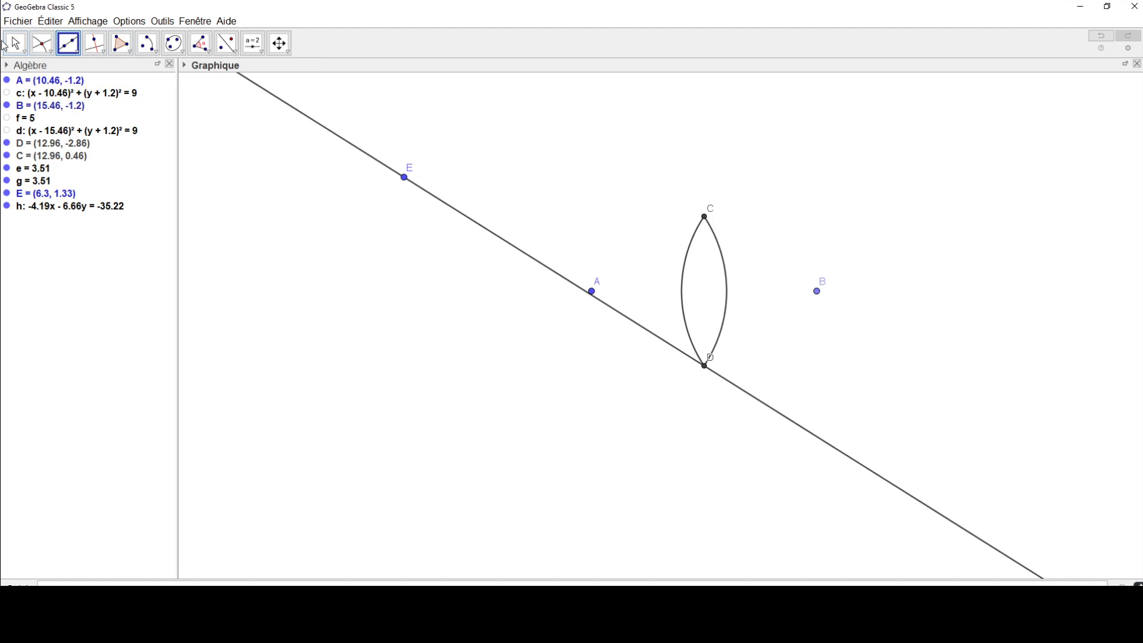
Step: Move point A to about (6.55, -3.67) and point B to about (10.38, -0.45) to shift and tilt the lens
{"action": "key", "text": "Escape"}
{"action": "left_click", "coordinate": [705, 217]}
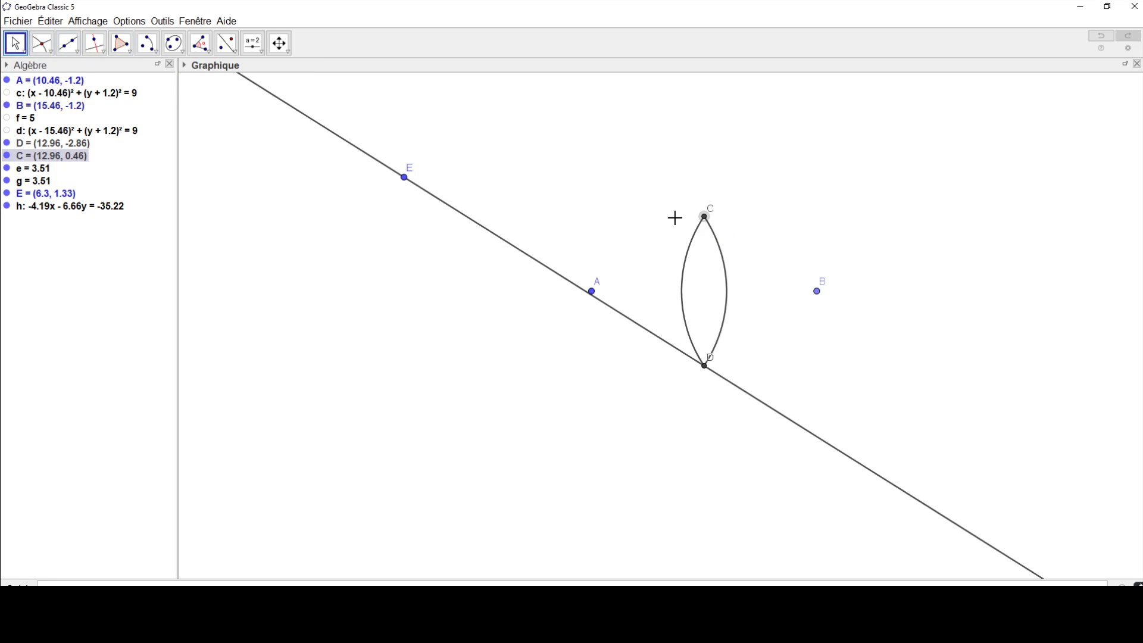
{"action": "left_click_drag", "start_coordinate": [592, 293], "coordinate": [418, 409]}
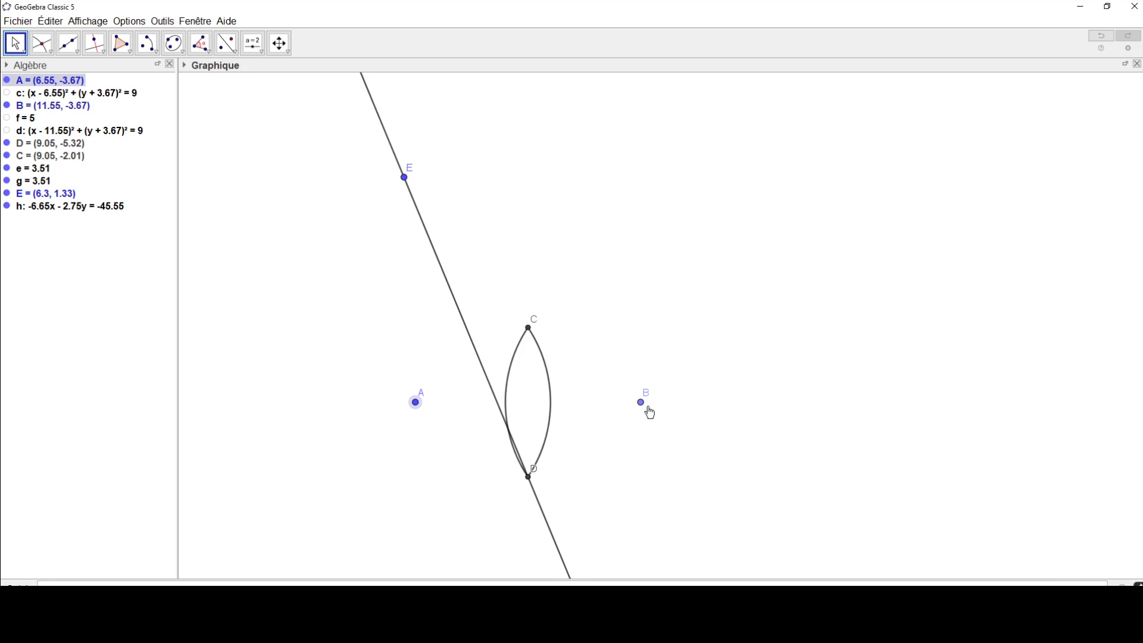
{"action": "left_click_drag", "start_coordinate": [641, 403], "coordinate": [609, 249]}
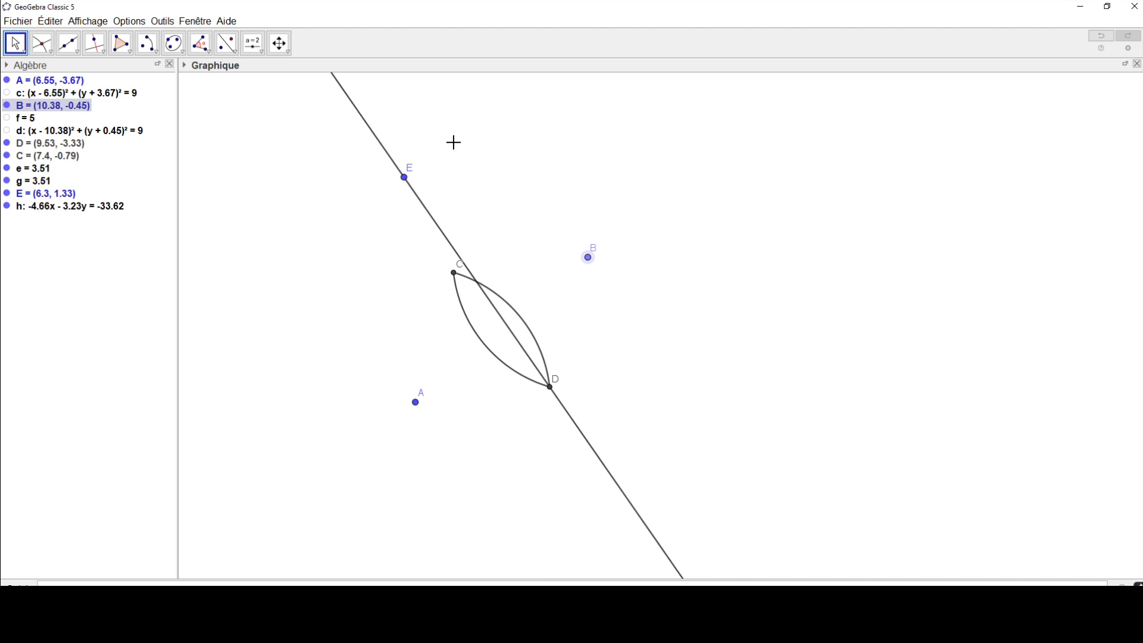
Step: Move point E to about (9.45, 2.36) and point B to about (9.92, 0.03), making the line through D nearly vertical
{"action": "left_click", "coordinate": [405, 178]}
{"action": "left_click_drag", "start_coordinate": [406, 181], "coordinate": [553, 143]}
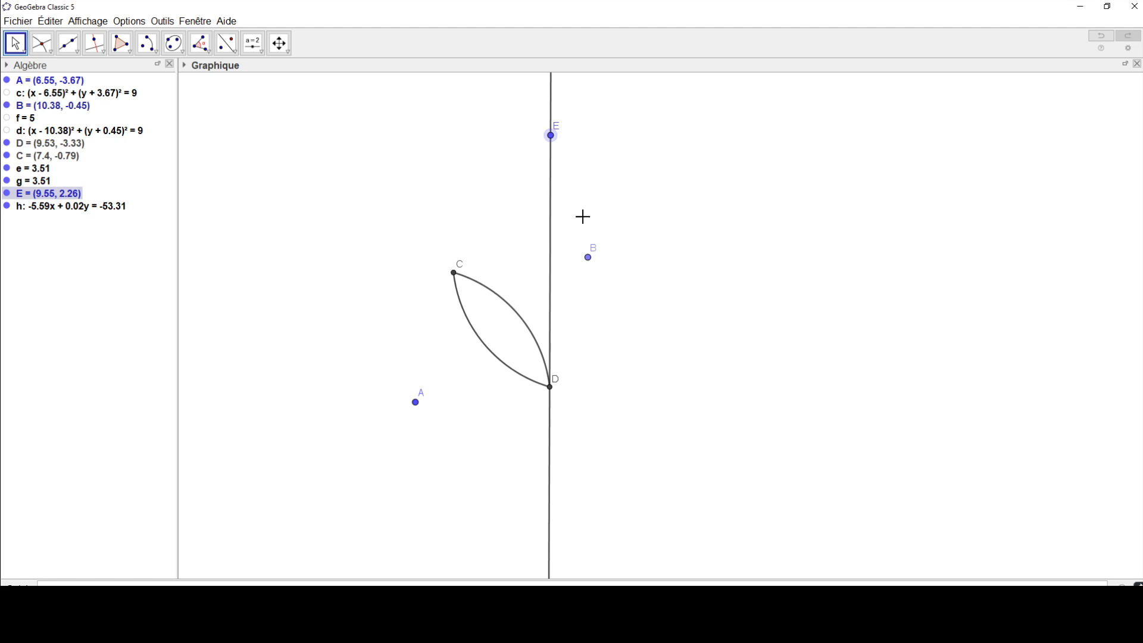
{"action": "left_click_drag", "start_coordinate": [588, 258], "coordinate": [572, 240]}
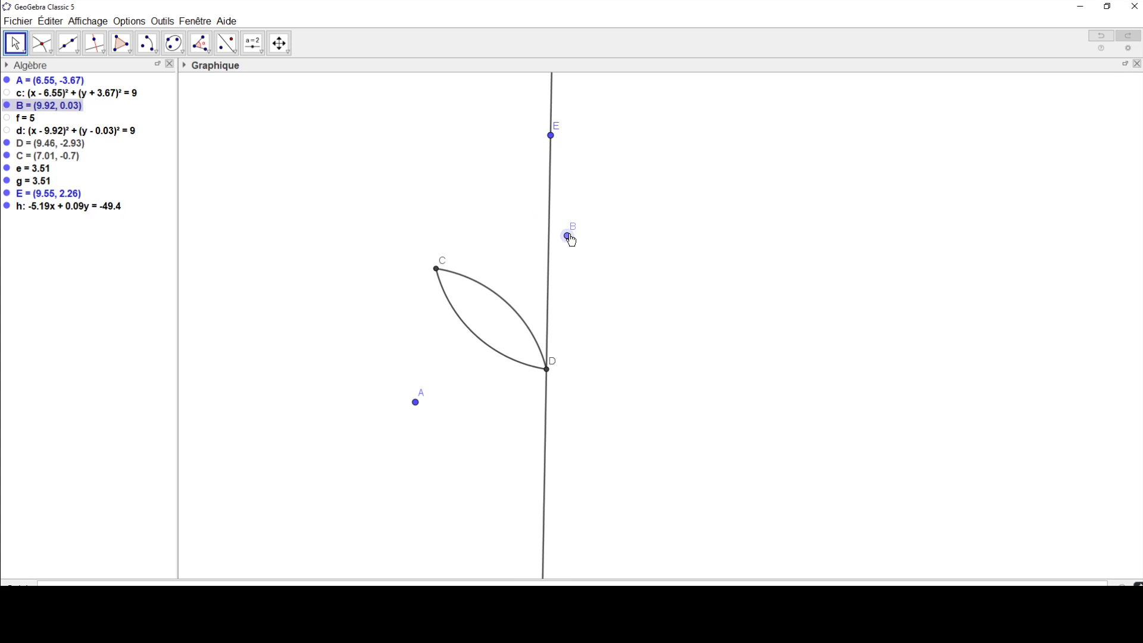
{"action": "left_click_drag", "start_coordinate": [551, 135], "coordinate": [546, 130]}
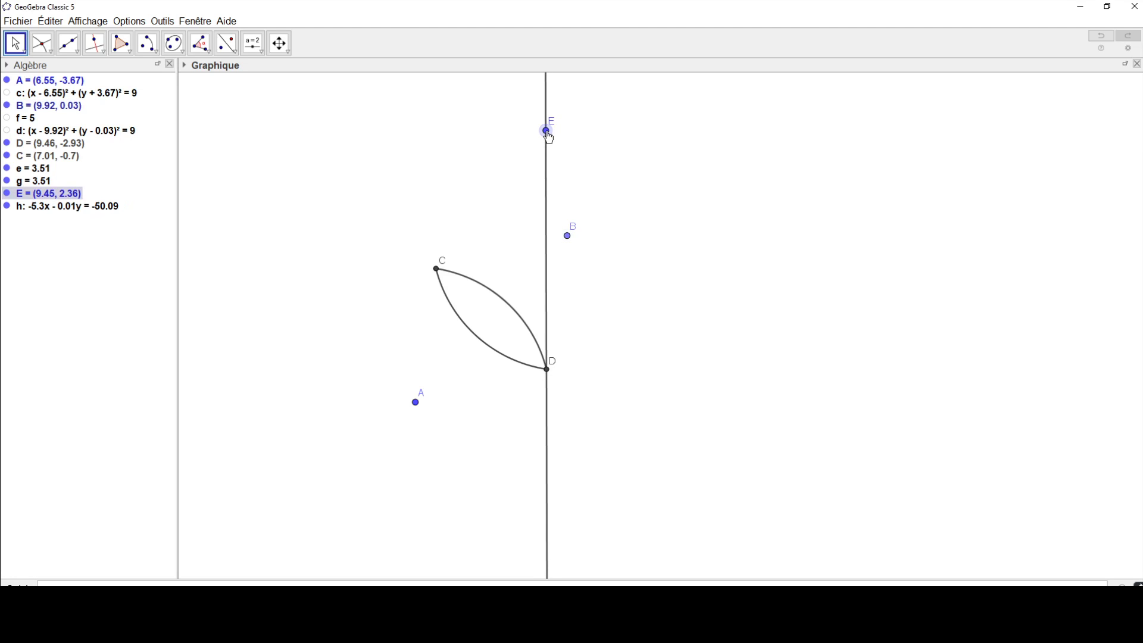
Step: Hide centre points B and A, leaving the lens and the line through D displayed
{"action": "right_click", "coordinate": [568, 237]}
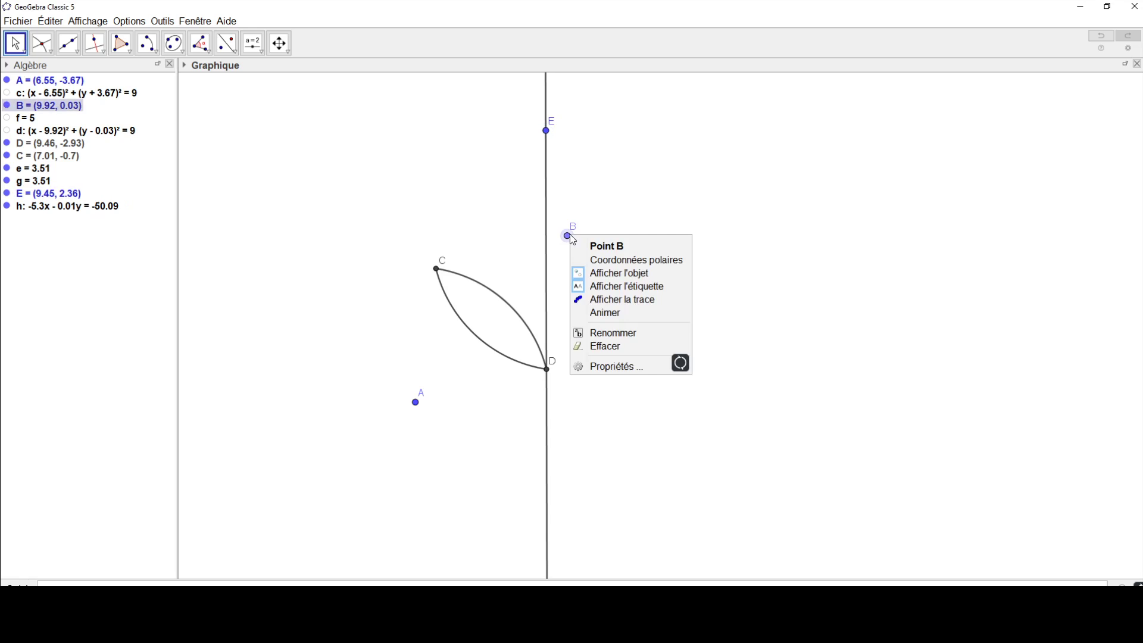
{"action": "left_click", "coordinate": [613, 278]}
{"action": "right_click", "coordinate": [416, 403]}
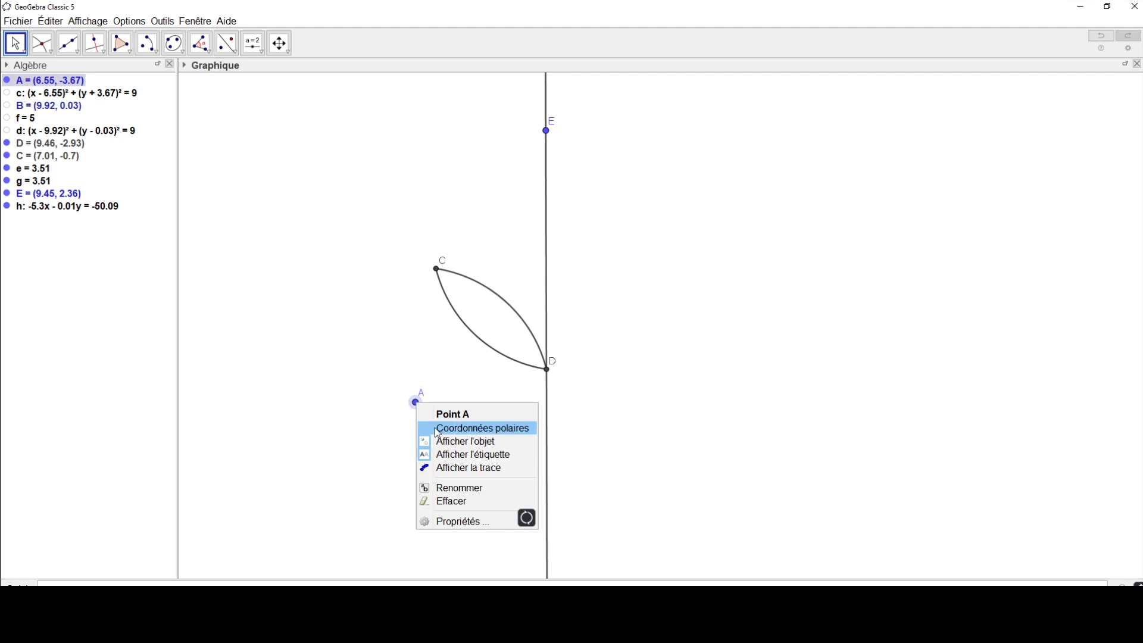
{"action": "left_click", "coordinate": [452, 446]}
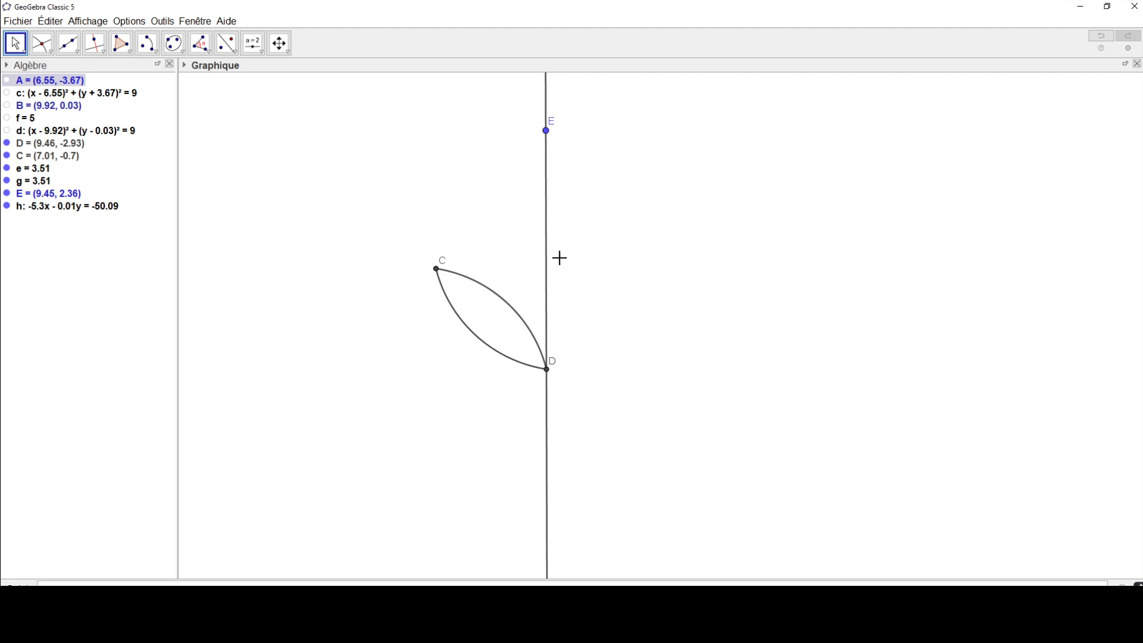
Step: Hide point E and colour the line through D pure red (255, 0, 0)
{"action": "right_click", "coordinate": [547, 131]}
{"action": "left_click", "coordinate": [575, 170]}
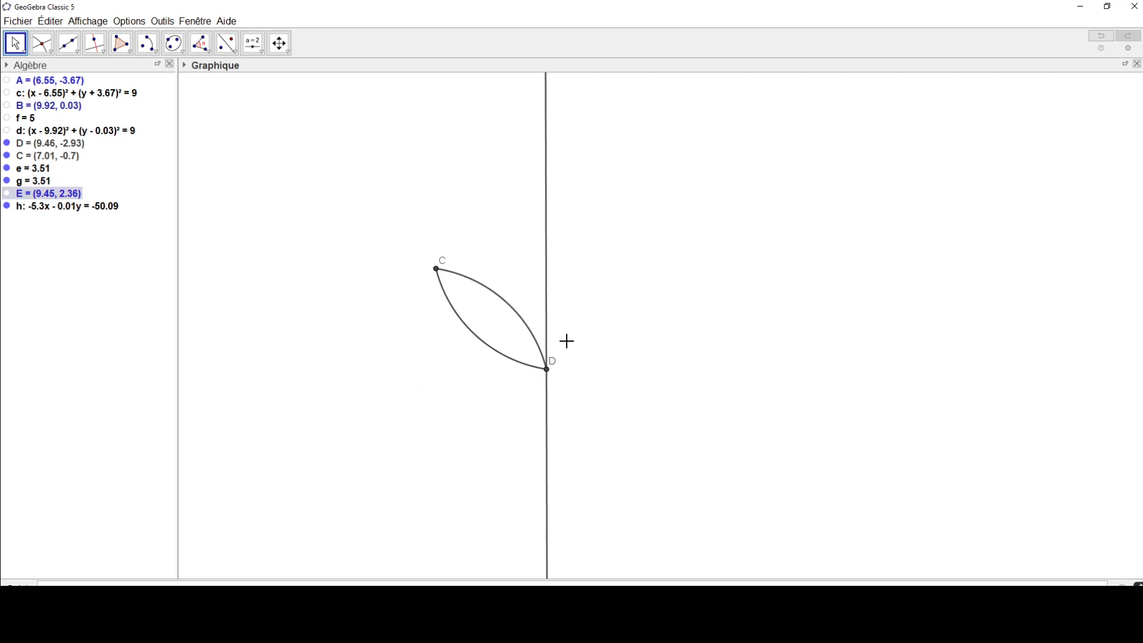
{"action": "right_click", "coordinate": [548, 95]}
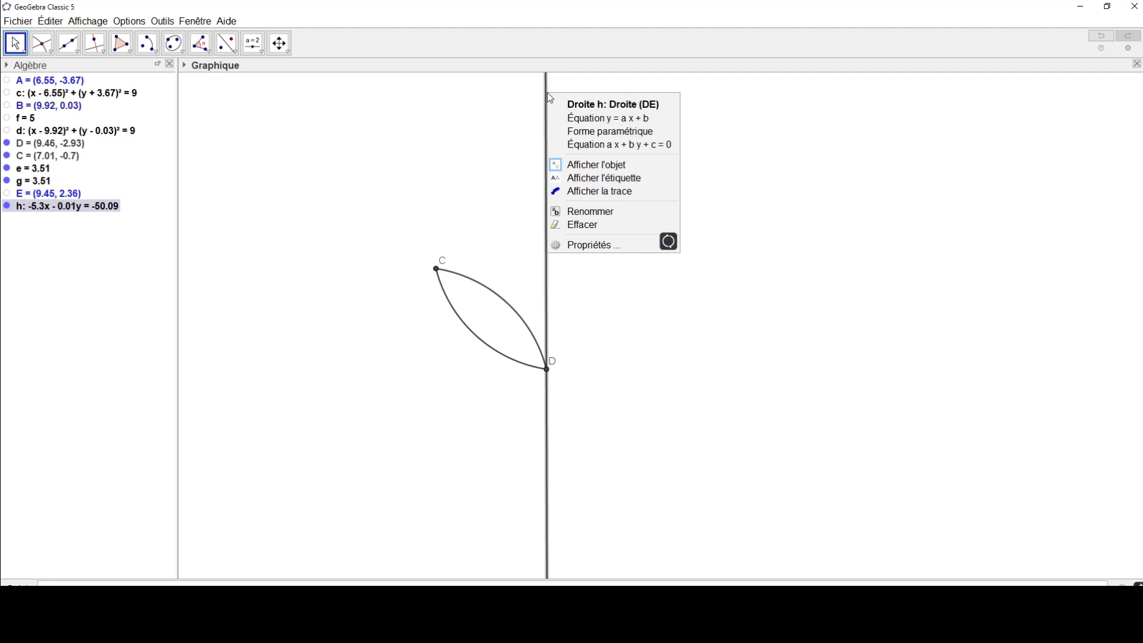
{"action": "left_click", "coordinate": [581, 244]}
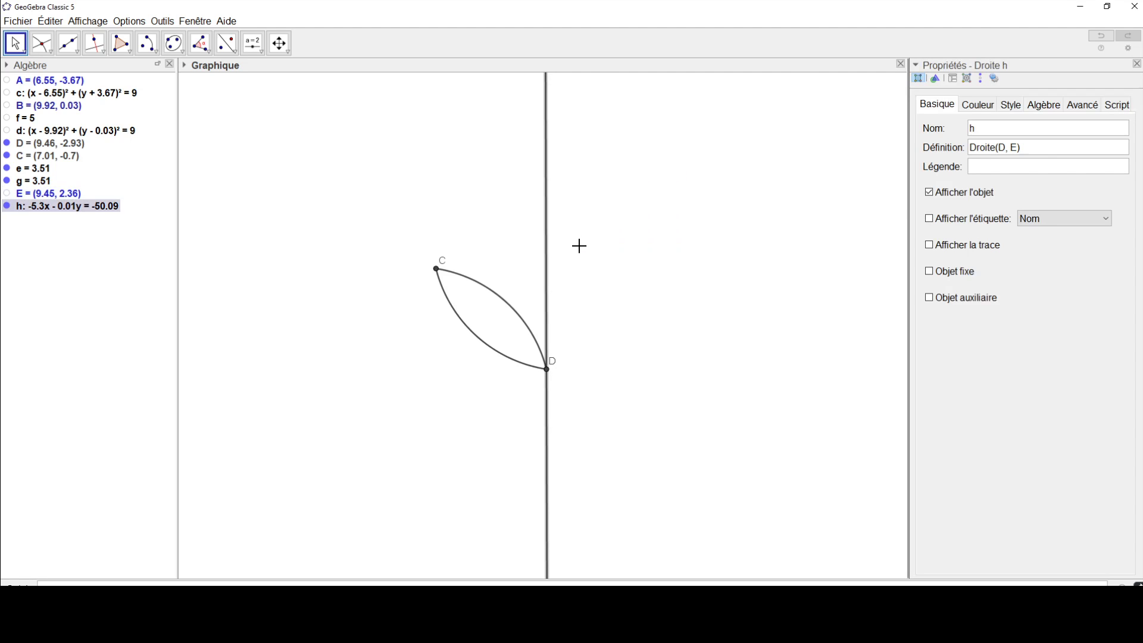
{"action": "left_click", "coordinate": [983, 106]}
{"action": "left_click", "coordinate": [944, 128]}
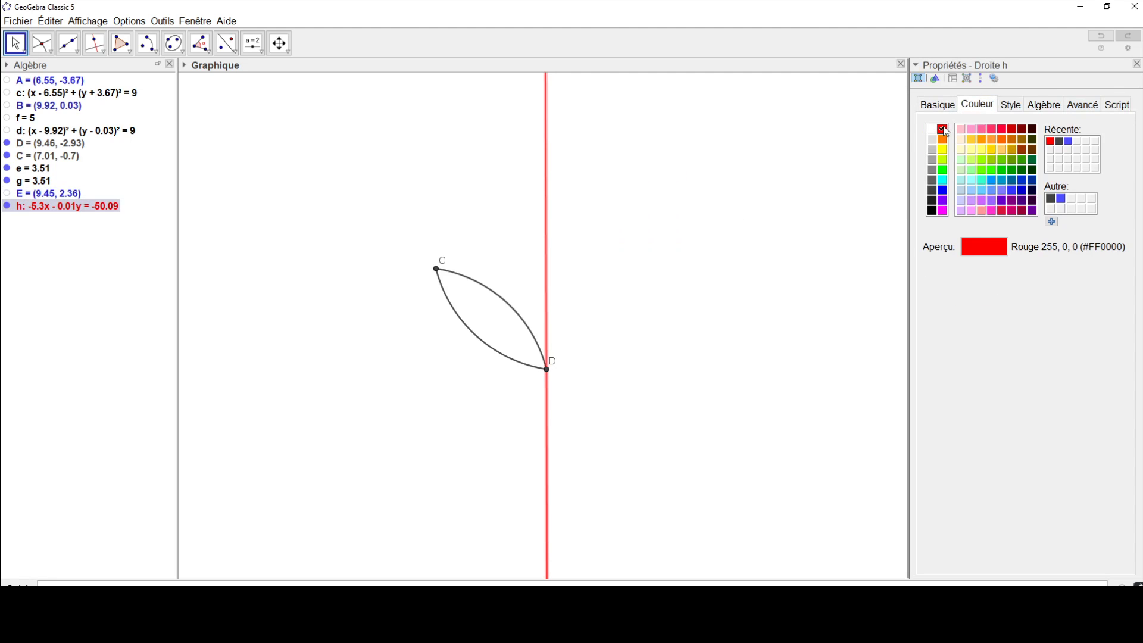
{"action": "left_click", "coordinate": [1137, 63]}
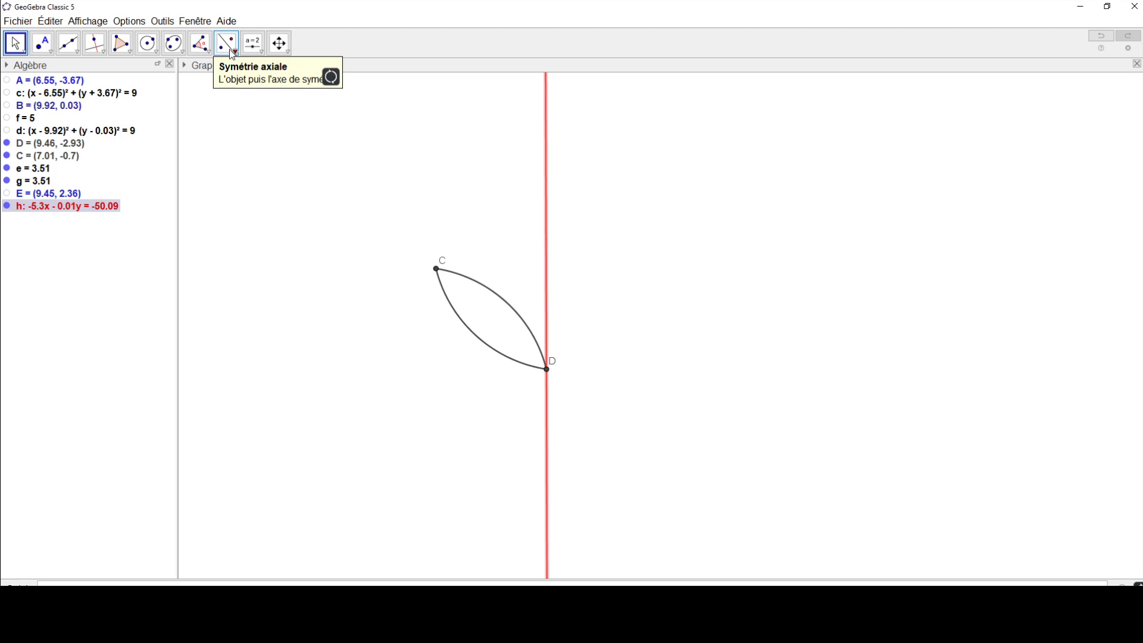
Step: Reflect both arcs of the lens and point C across the red line through D using axial symmetry
{"action": "left_click", "coordinate": [232, 46]}
{"action": "left_click", "coordinate": [232, 46]}
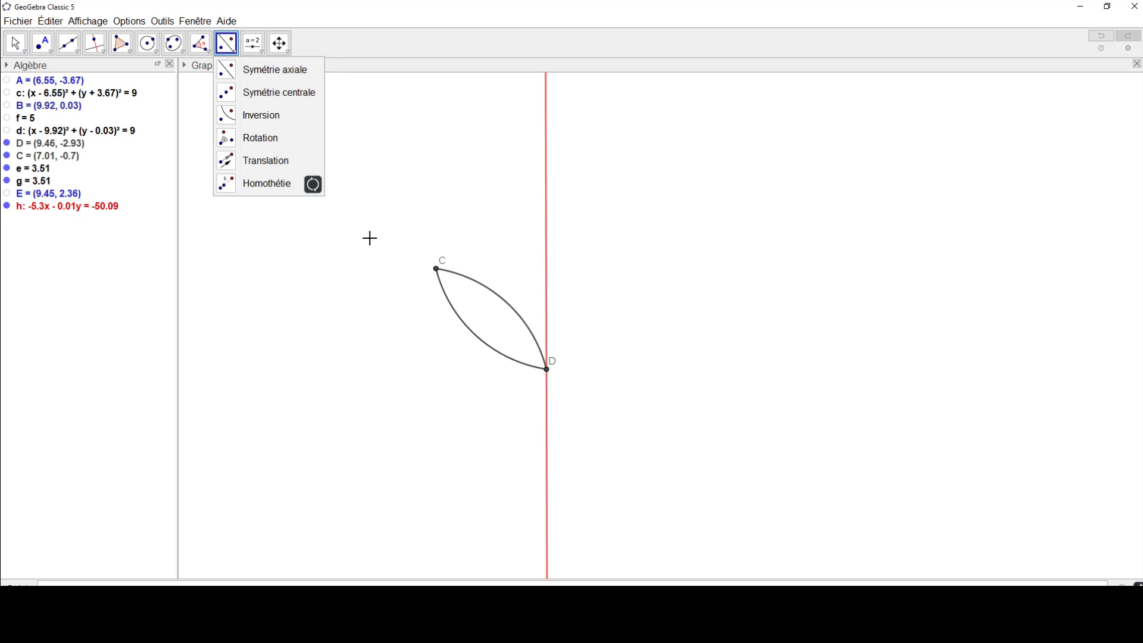
{"action": "left_click", "coordinate": [497, 293]}
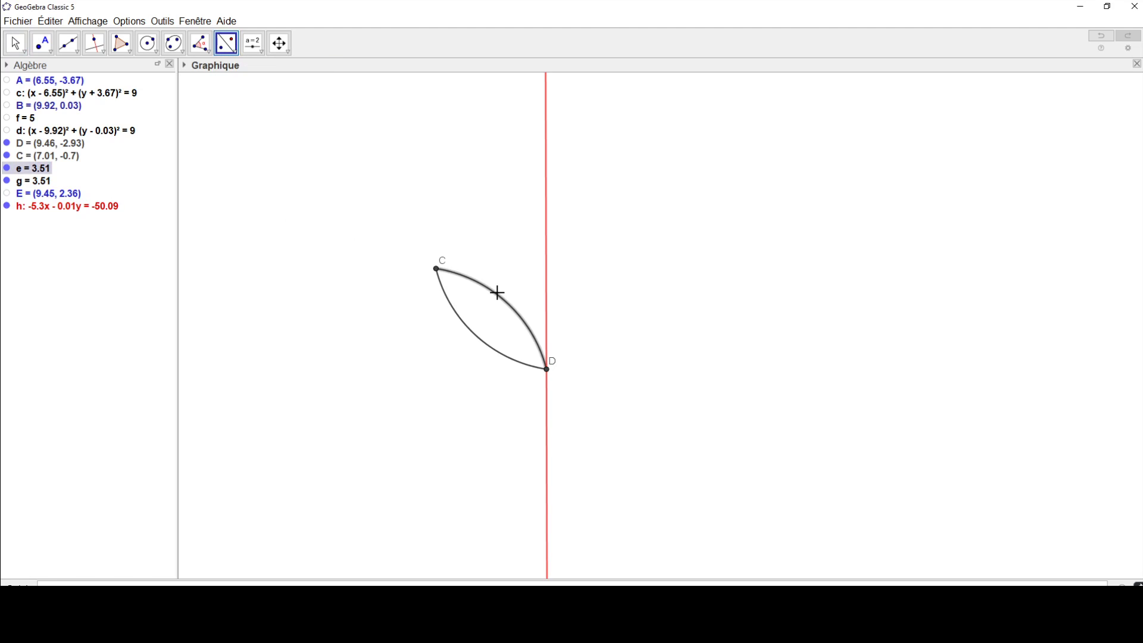
{"action": "left_click", "coordinate": [547, 264]}
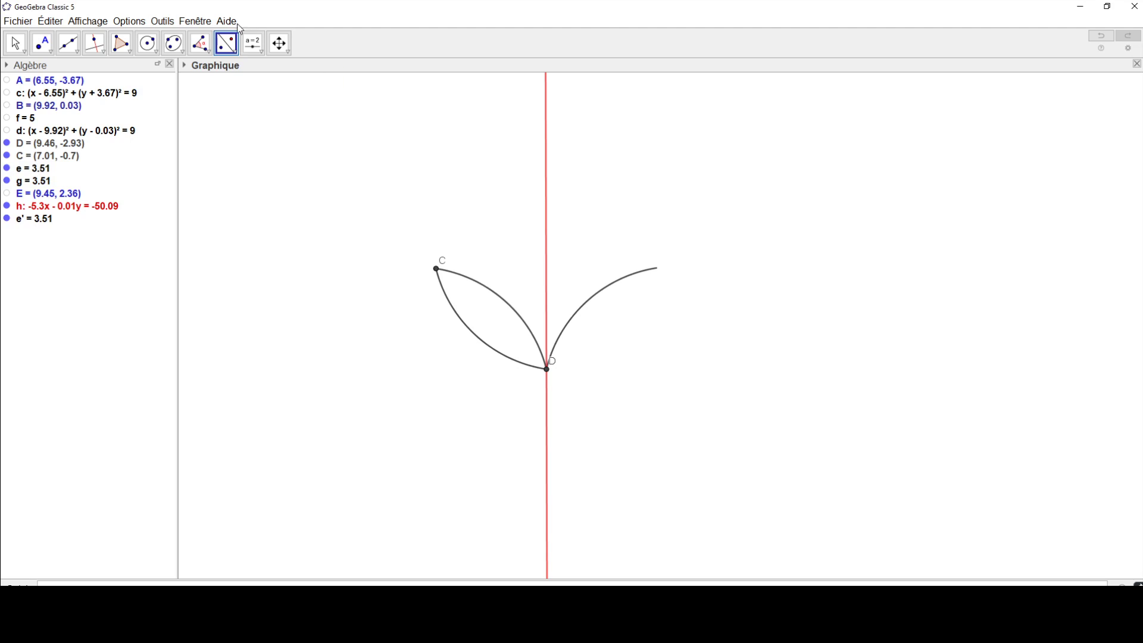
{"action": "left_click", "coordinate": [484, 348]}
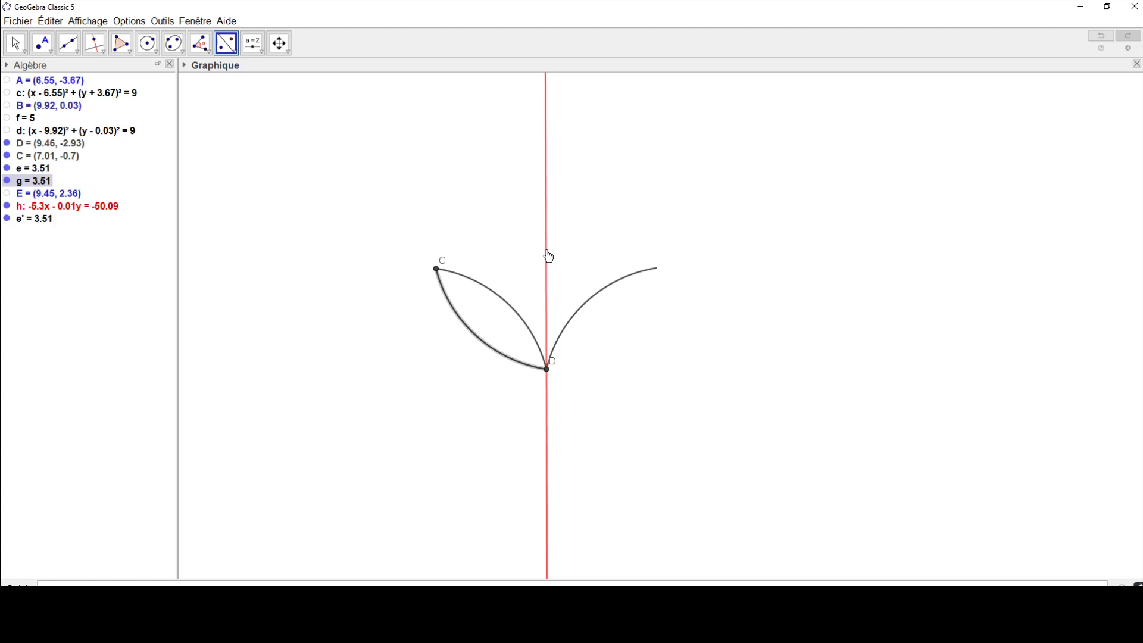
{"action": "left_click", "coordinate": [547, 257]}
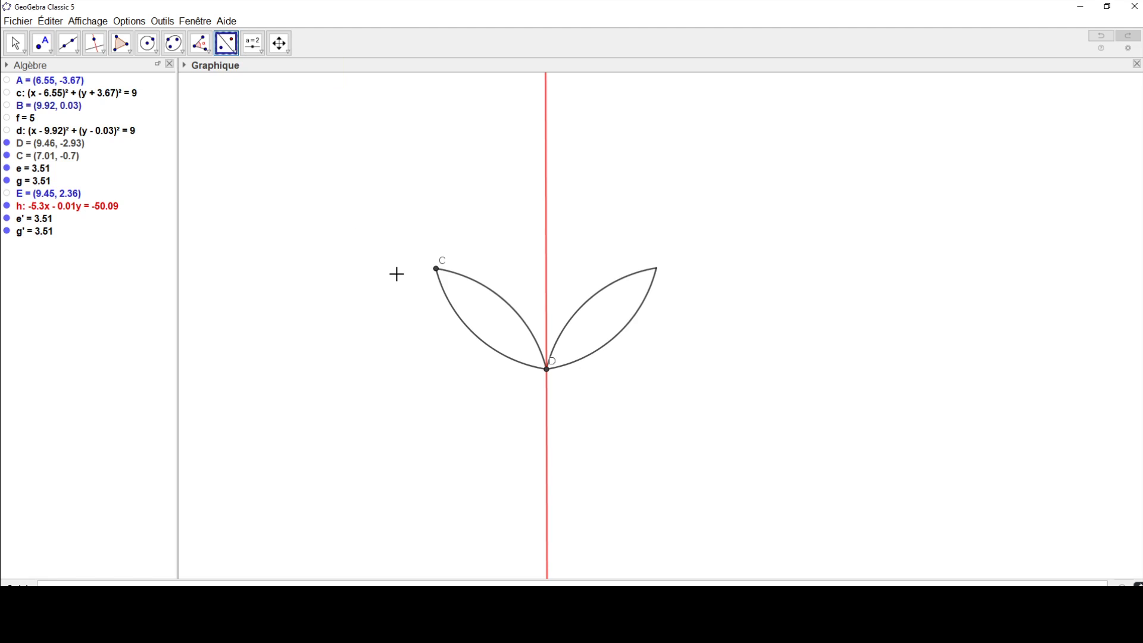
{"action": "left_click", "coordinate": [437, 271]}
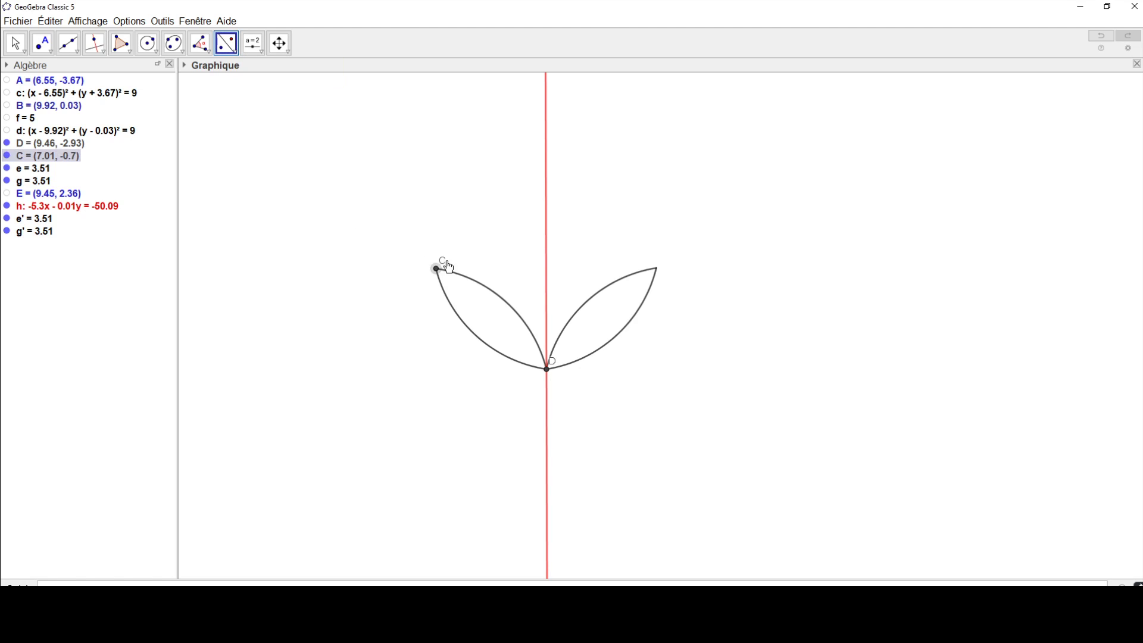
{"action": "left_click", "coordinate": [546, 265]}
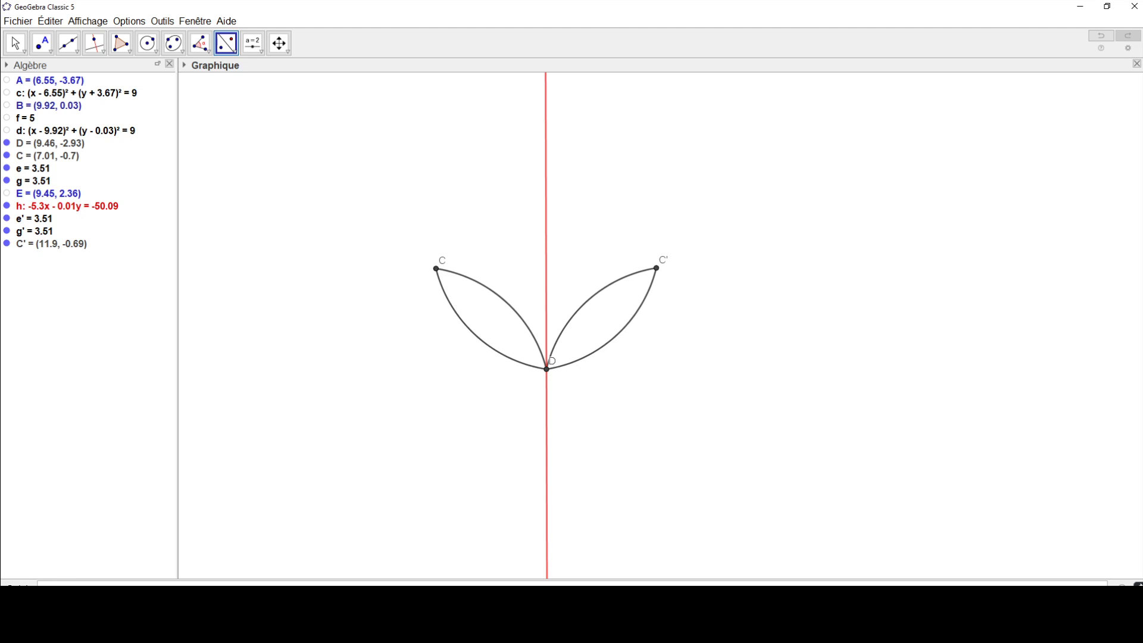
Step: Consult the frieze exercise in the Adobe Reader PDF, and construct the parallel to the red line through point C'
{"action": "left_click_drag", "start_coordinate": [1142, 53], "coordinate": [545, 39]}
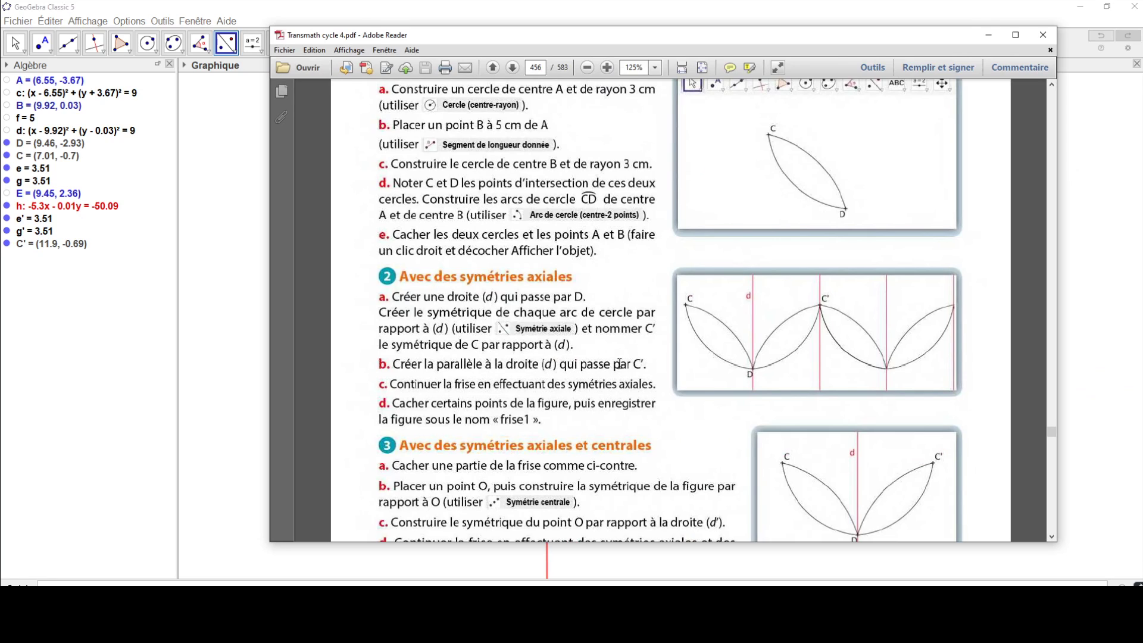
{"action": "left_click_drag", "start_coordinate": [719, 36], "coordinate": [1142, 33]}
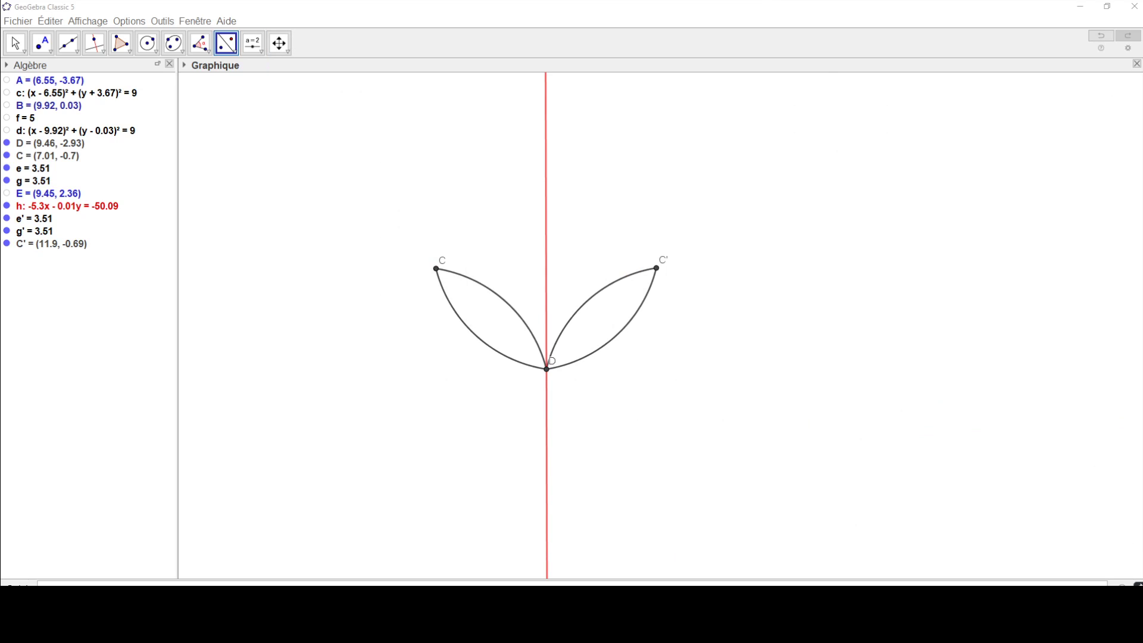
{"action": "left_click", "coordinate": [99, 53]}
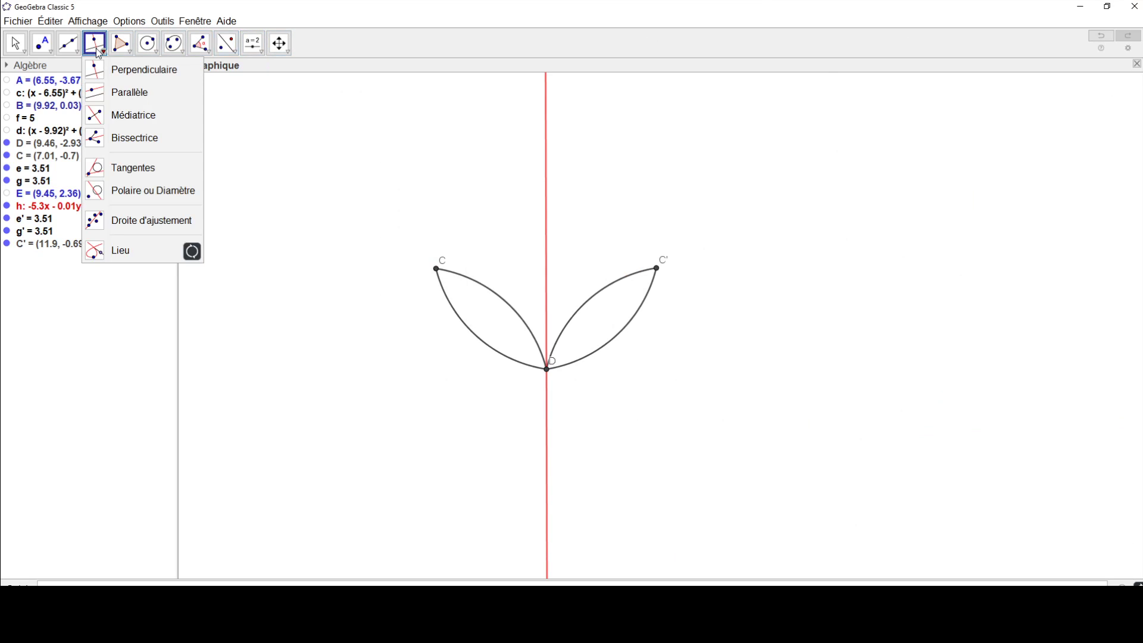
{"action": "left_click", "coordinate": [98, 96]}
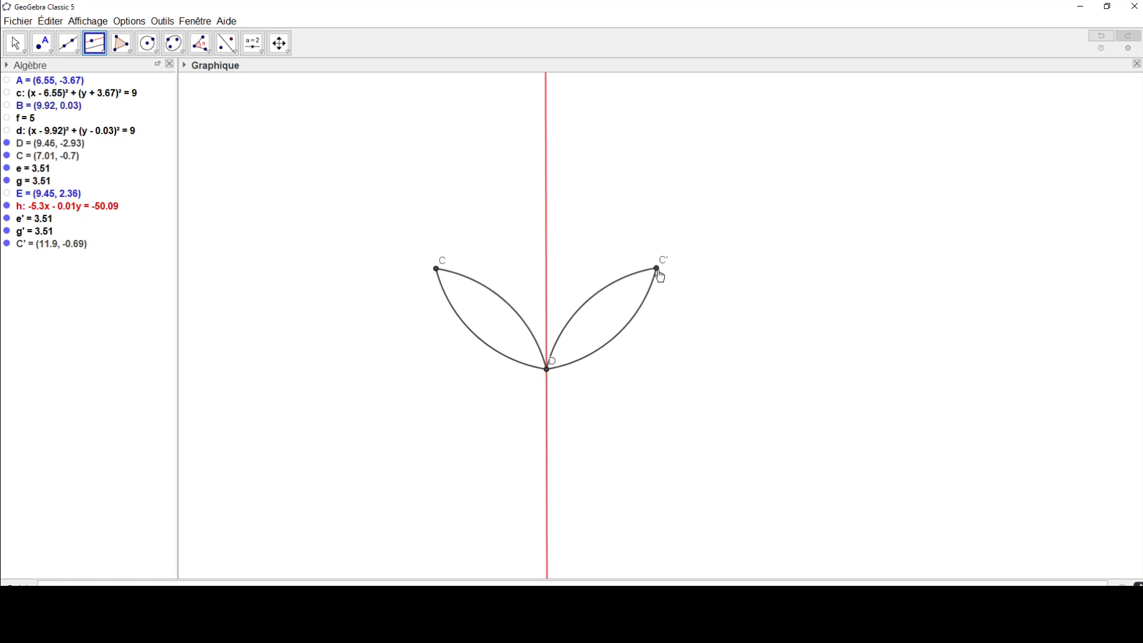
{"action": "left_click", "coordinate": [546, 234]}
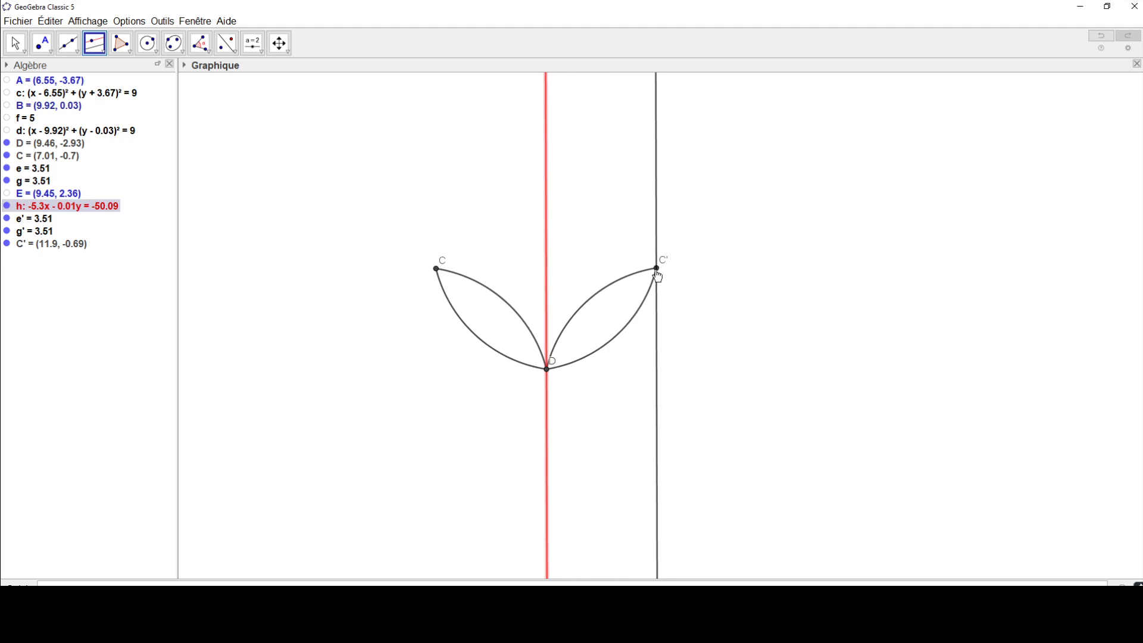
{"action": "left_click", "coordinate": [657, 269]}
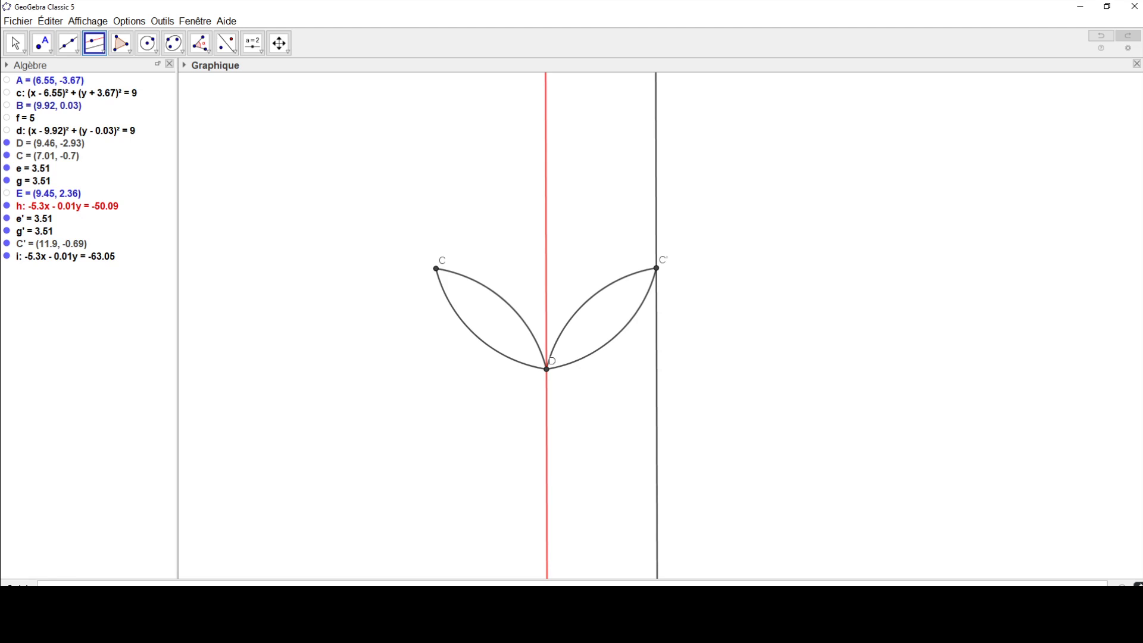
Step: Reflect both arcs between D and C' and point D across the parallel line through C'
{"action": "mouse_move", "coordinate": [862, 323]}
{"action": "left_mouse_down"}
{"action": "mouse_move", "coordinate": [615, 316]}
{"action": "mouse_move", "coordinate": [629, 316]}
{"action": "left_mouse_up"}
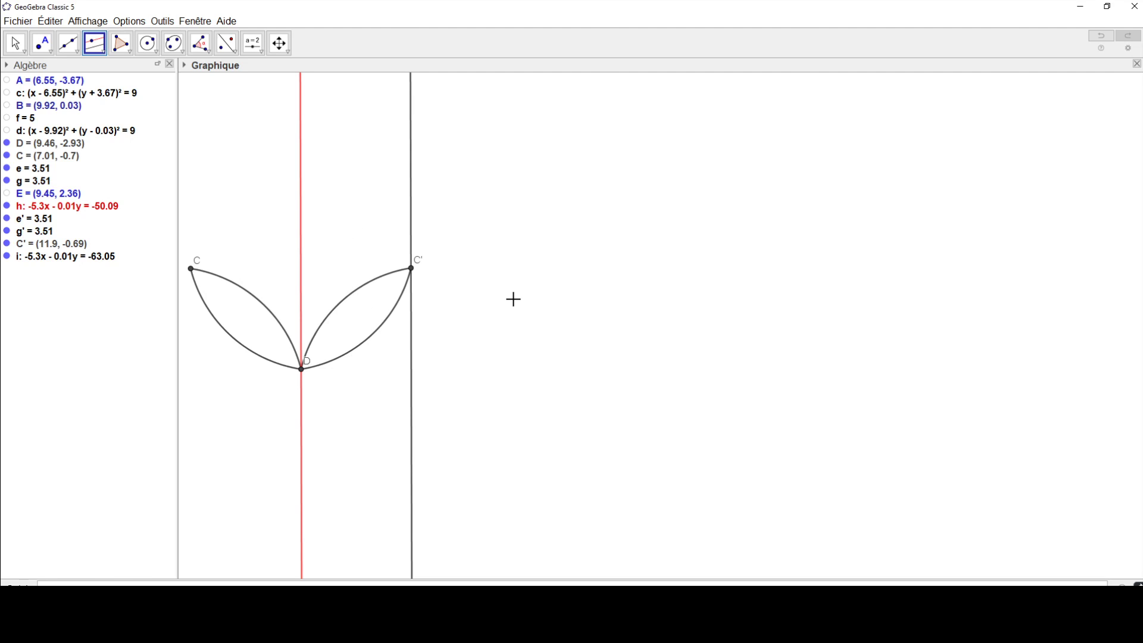
{"action": "left_click", "coordinate": [227, 43]}
{"action": "left_click", "coordinate": [372, 284]}
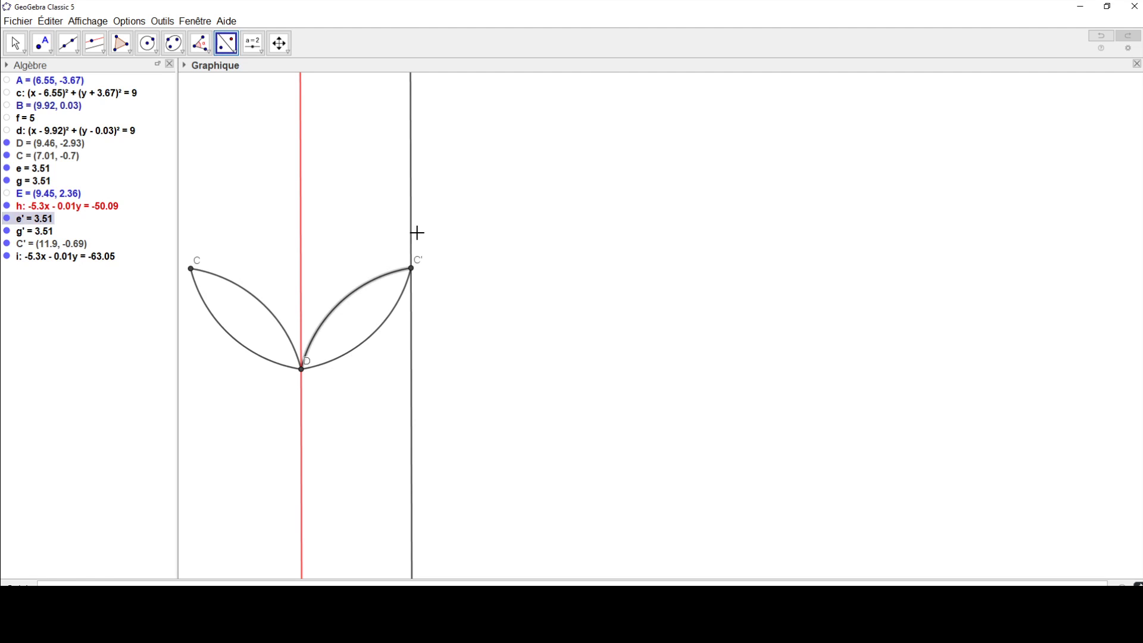
{"action": "left_click", "coordinate": [412, 233]}
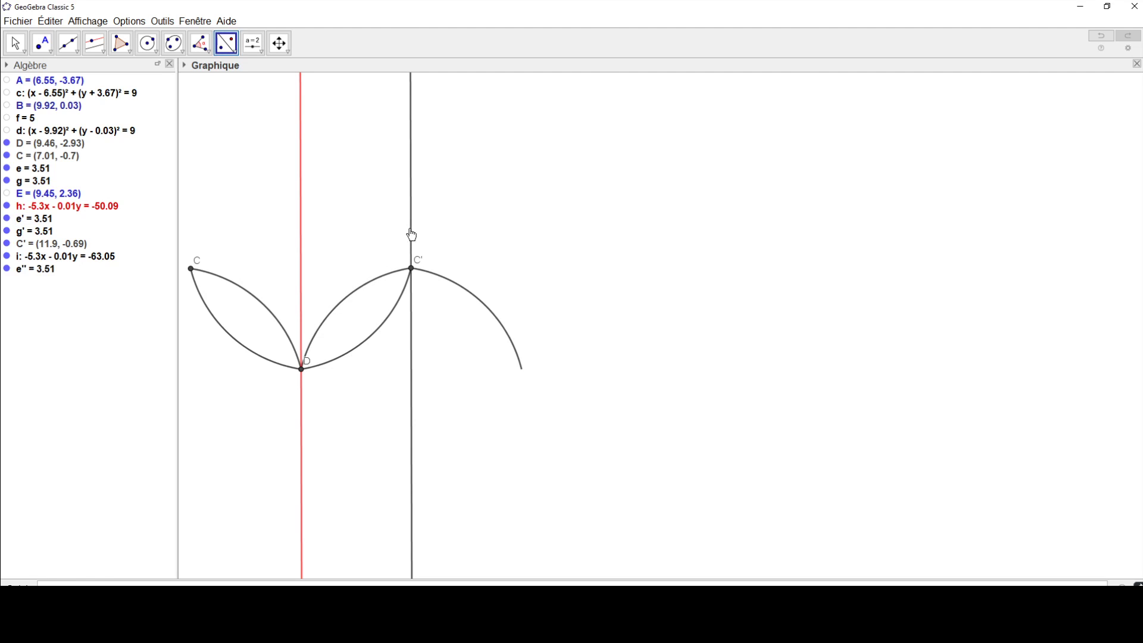
{"action": "left_click", "coordinate": [382, 337]}
{"action": "left_click", "coordinate": [412, 348]}
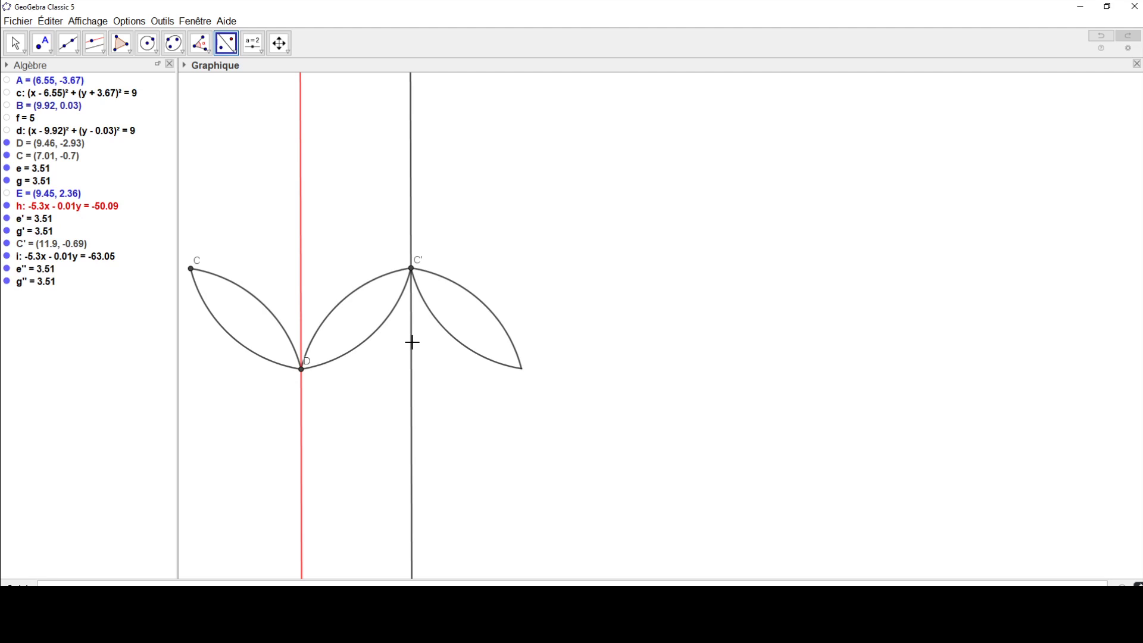
{"action": "left_click", "coordinate": [302, 371]}
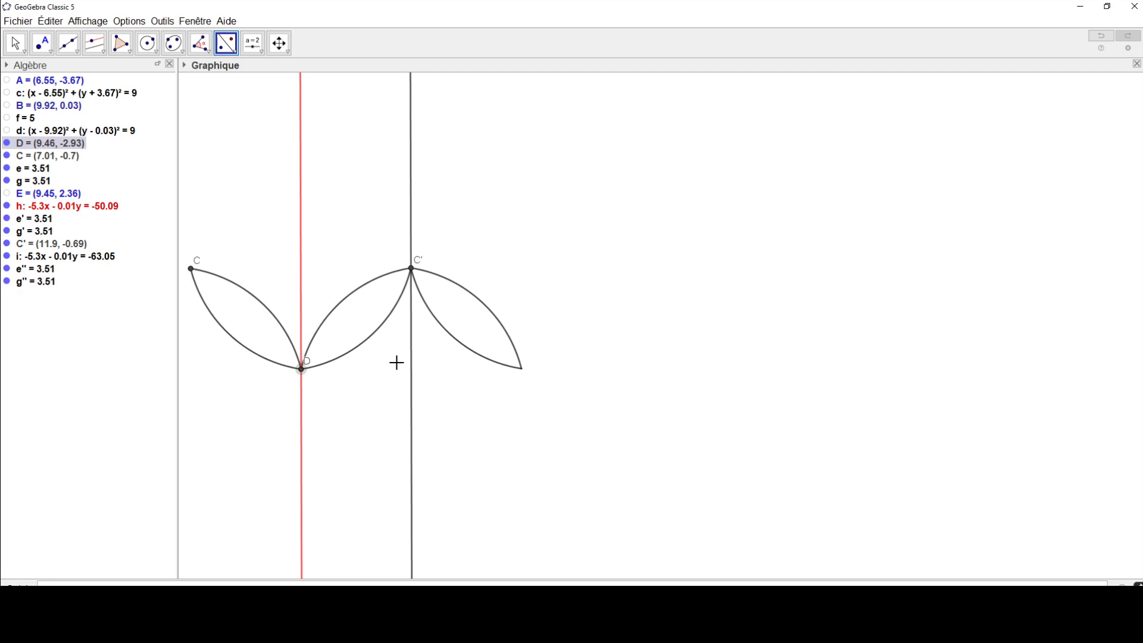
{"action": "left_click", "coordinate": [411, 366]}
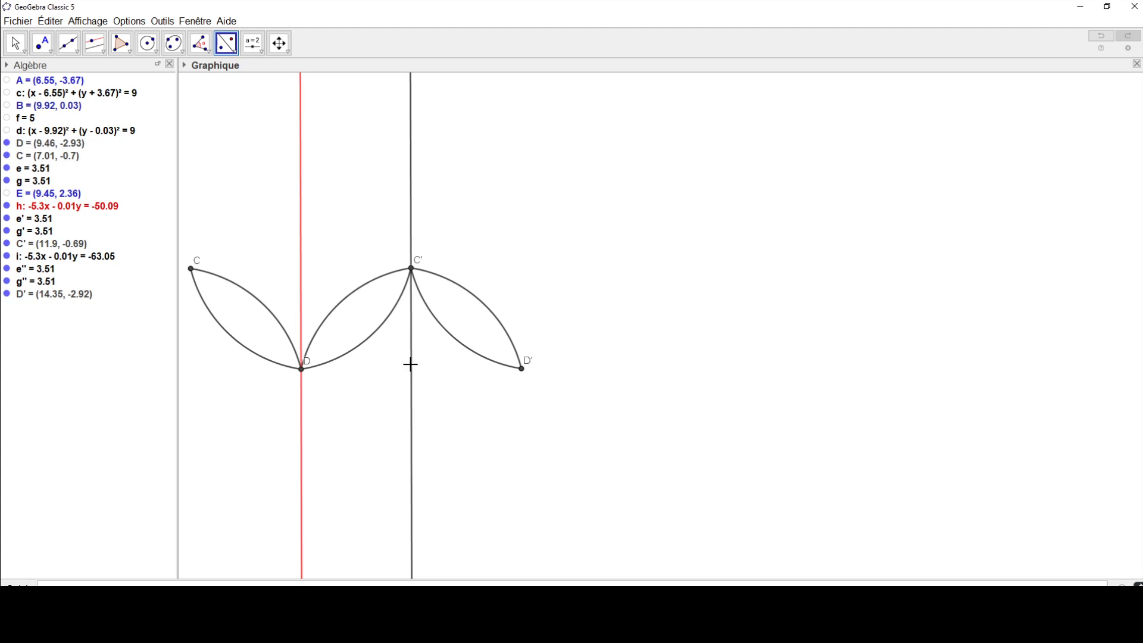
Step: Construct a line through D' parallel to the line through C'
{"action": "left_click", "coordinate": [99, 45]}
{"action": "left_click", "coordinate": [411, 172]}
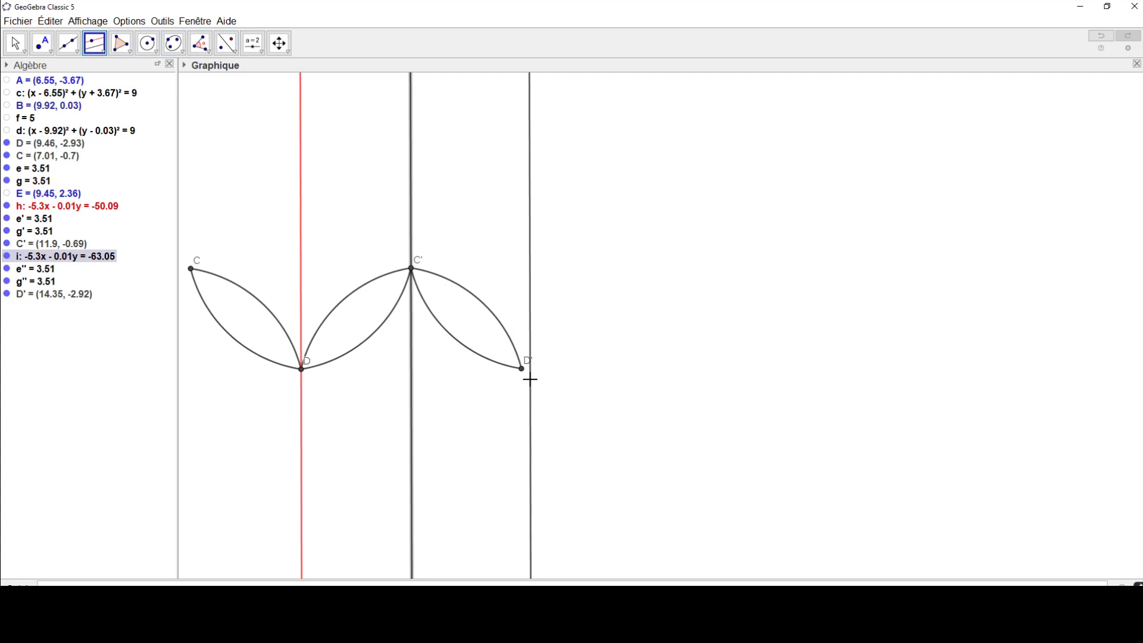
{"action": "left_click", "coordinate": [526, 374]}
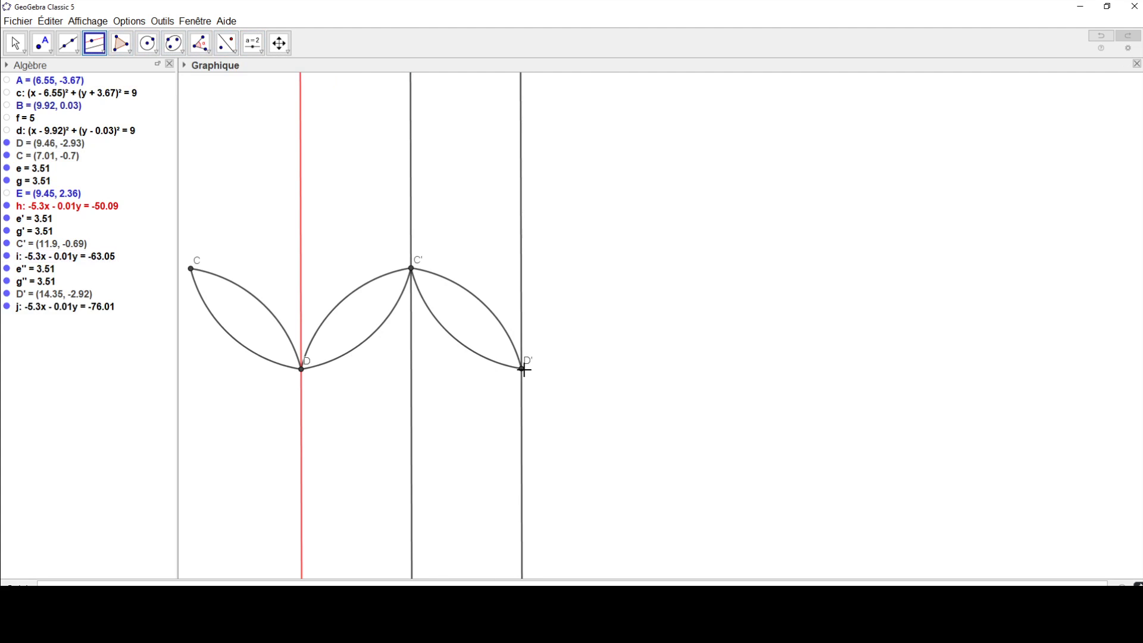
Step: Reflect both arcs between C' and D' and point C' across the line through D'
{"action": "left_click", "coordinate": [226, 46]}
{"action": "left_click", "coordinate": [468, 288]}
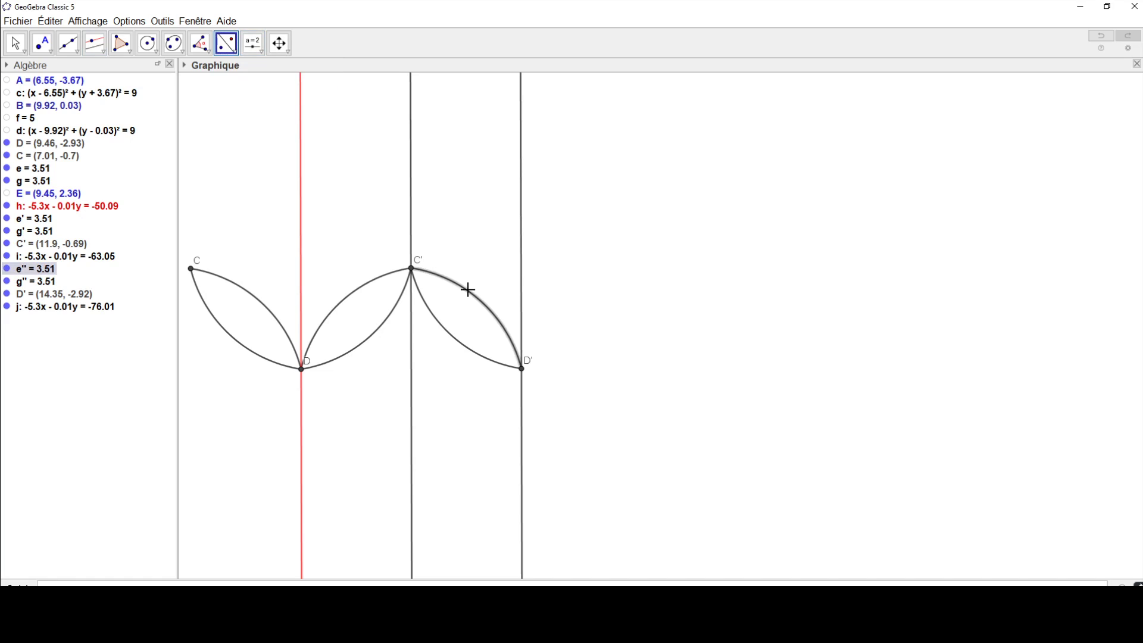
{"action": "left_click", "coordinate": [522, 278]}
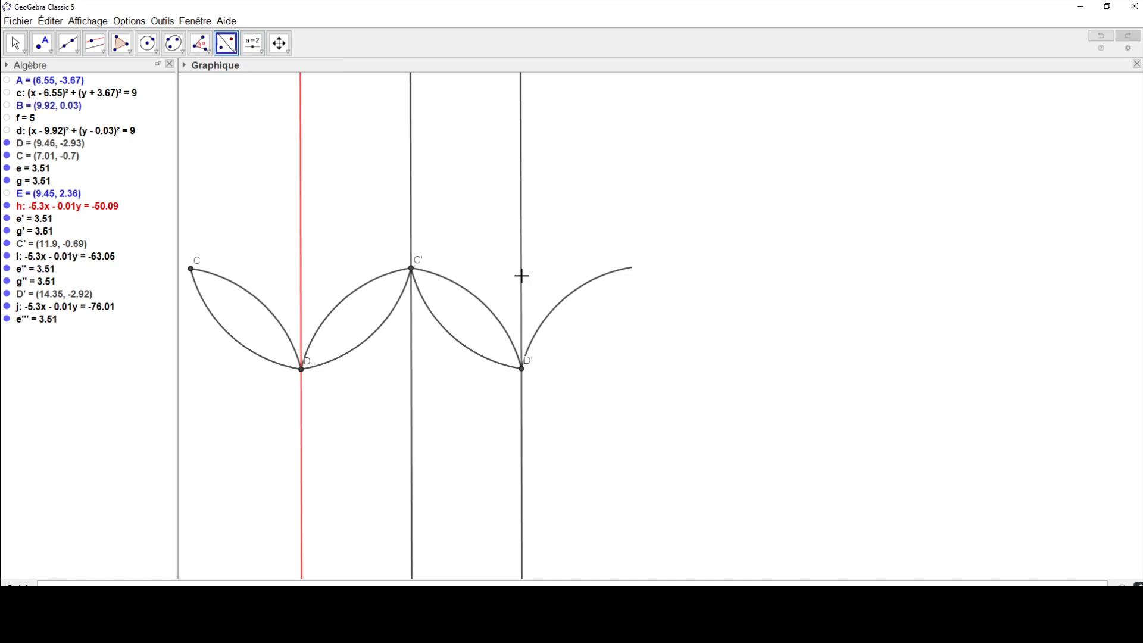
{"action": "left_click", "coordinate": [487, 359]}
{"action": "left_click", "coordinate": [523, 398]}
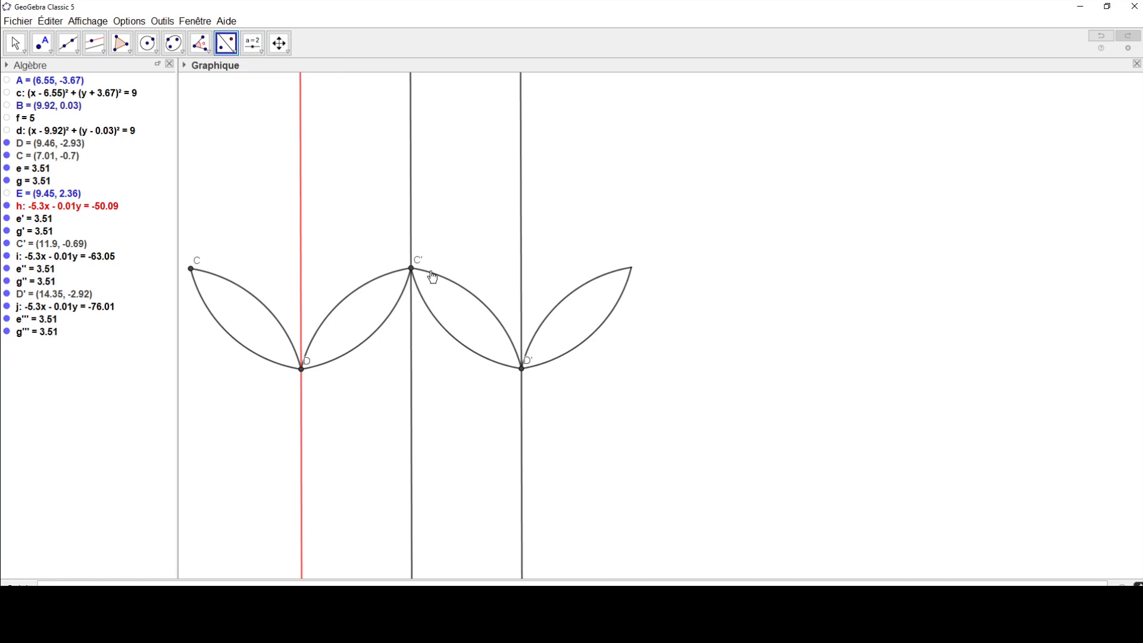
{"action": "left_click", "coordinate": [411, 269]}
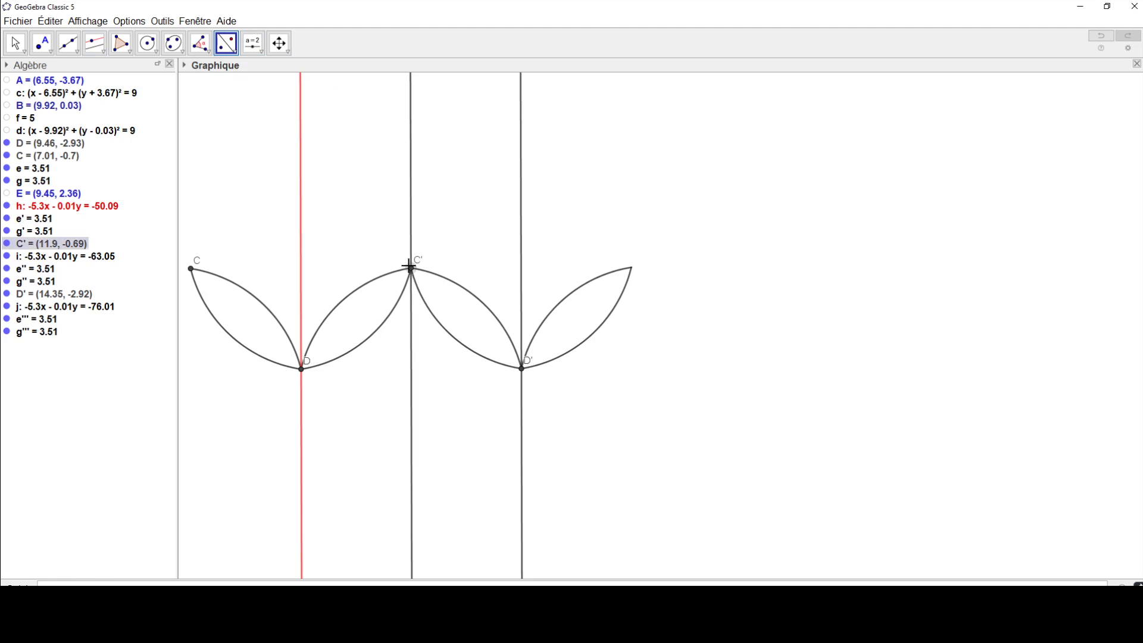
{"action": "left_click", "coordinate": [519, 262]}
Step: Construct a line through C'' parallel to the line through D'
{"action": "left_click", "coordinate": [94, 43]}
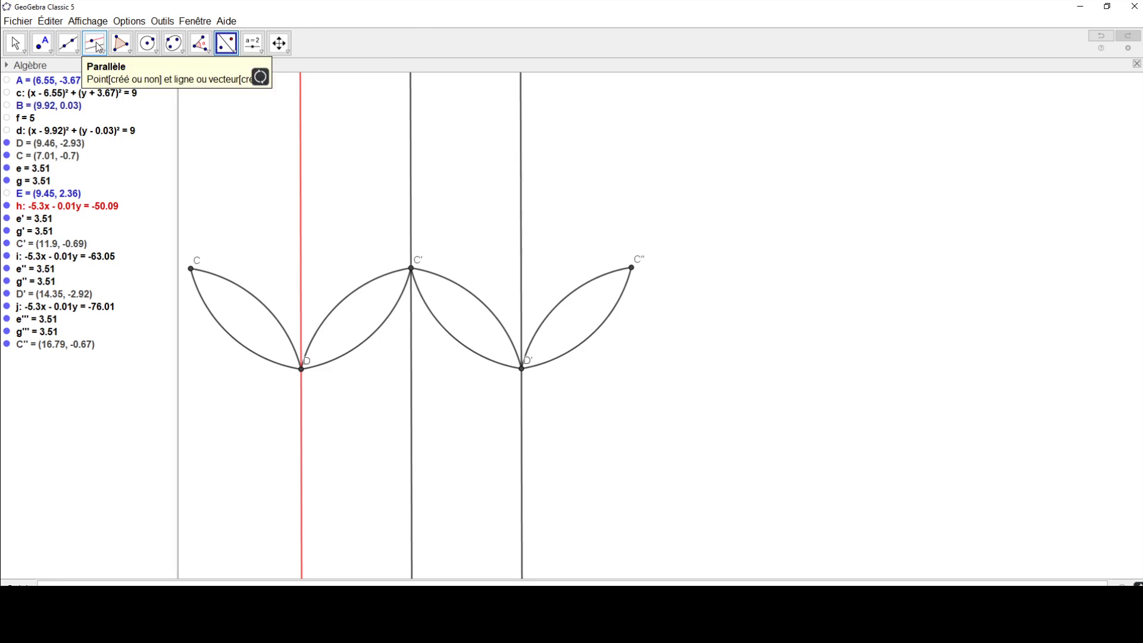
{"action": "left_click", "coordinate": [521, 208]}
{"action": "left_click", "coordinate": [631, 267]}
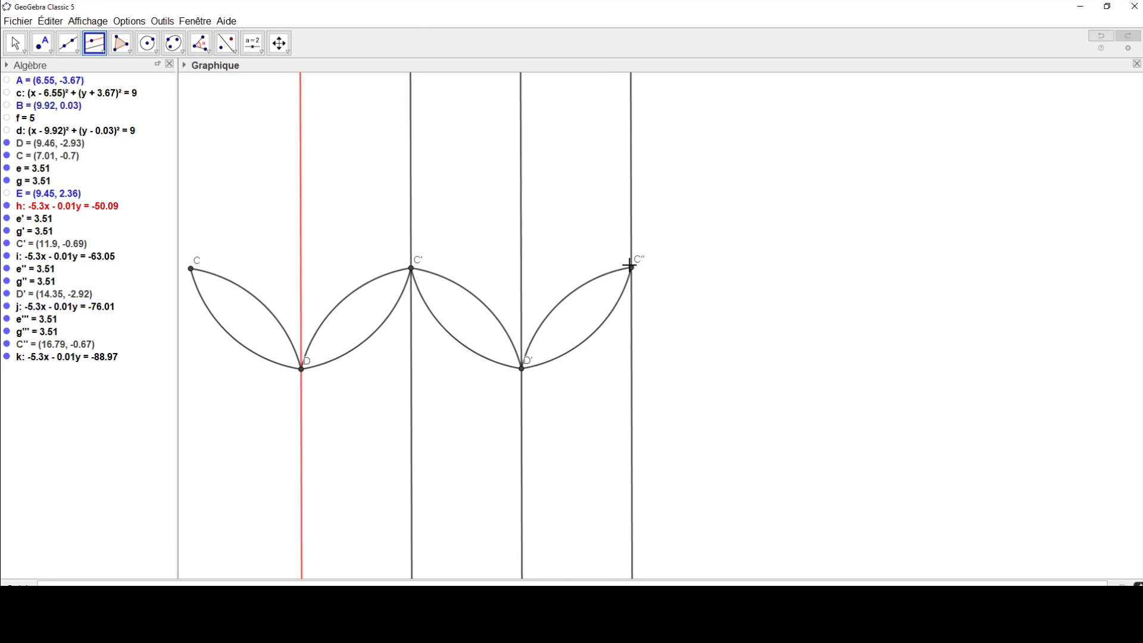
Step: Reflect both arcs between D' and C'' across the line through C'' to add a fifth lens
{"action": "left_click", "coordinate": [226, 44]}
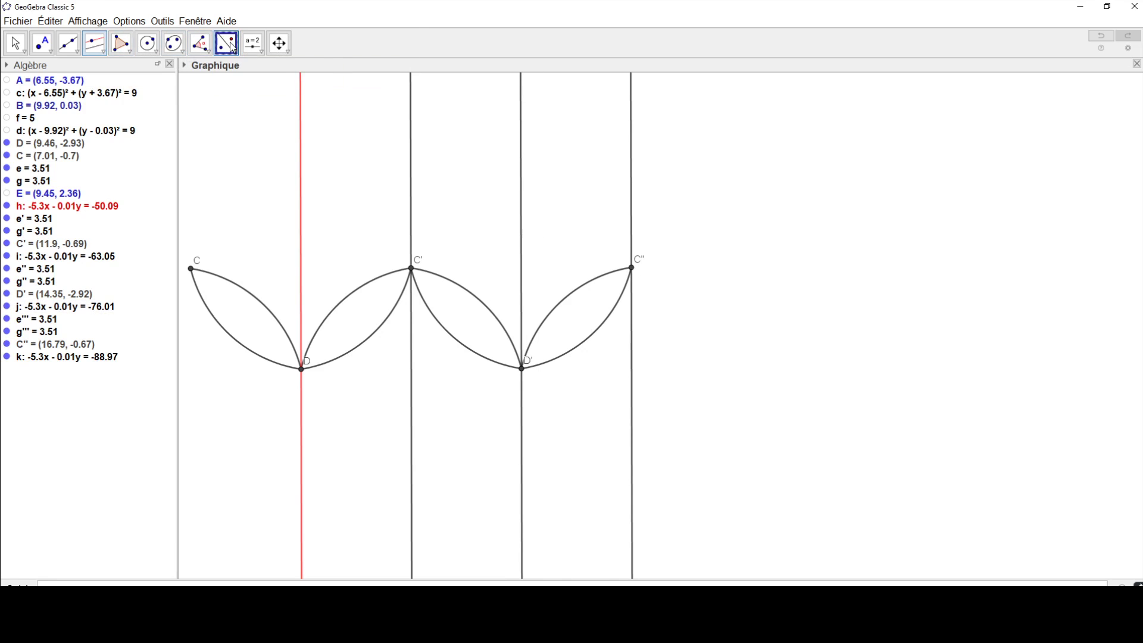
{"action": "left_click", "coordinate": [596, 281]}
{"action": "left_click", "coordinate": [631, 235]}
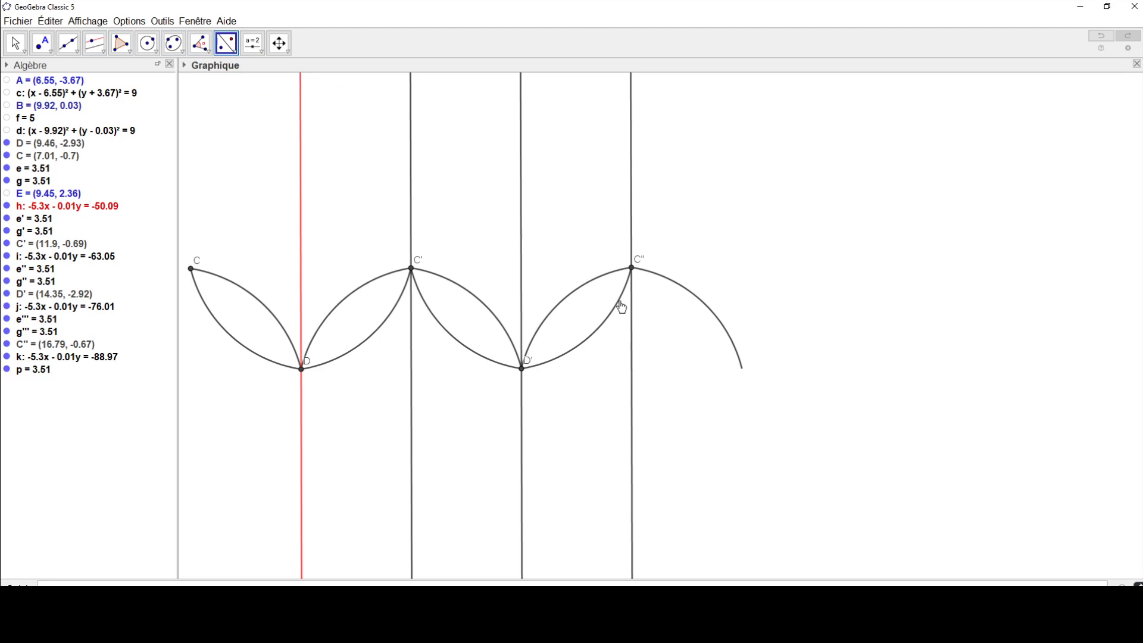
{"action": "left_click", "coordinate": [617, 312]}
{"action": "left_click", "coordinate": [632, 314]}
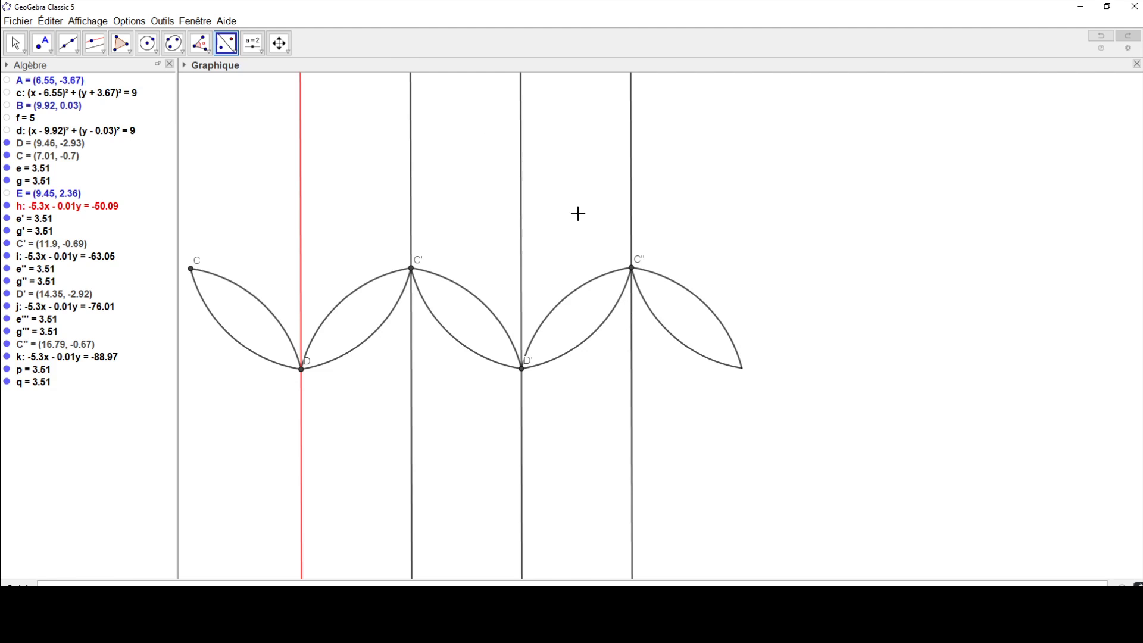
{"action": "left_click", "coordinate": [95, 44]}
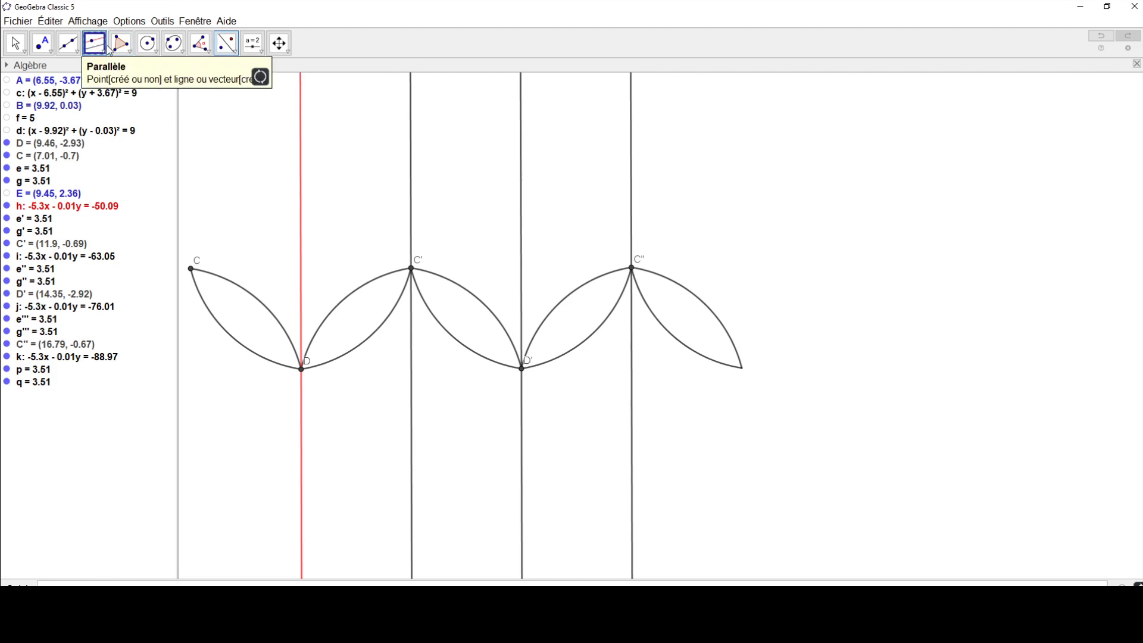
{"action": "left_click", "coordinate": [632, 202]}
{"action": "right_click", "coordinate": [574, 160]}
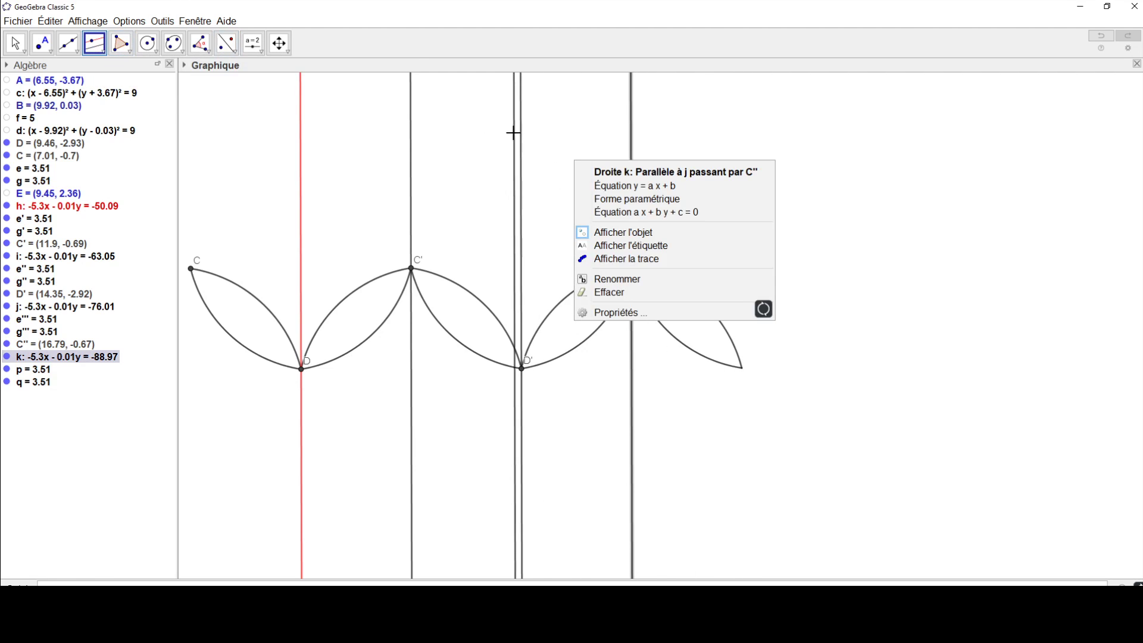
{"action": "key", "text": "Escape"}
{"action": "left_click", "coordinate": [1063, 175]}
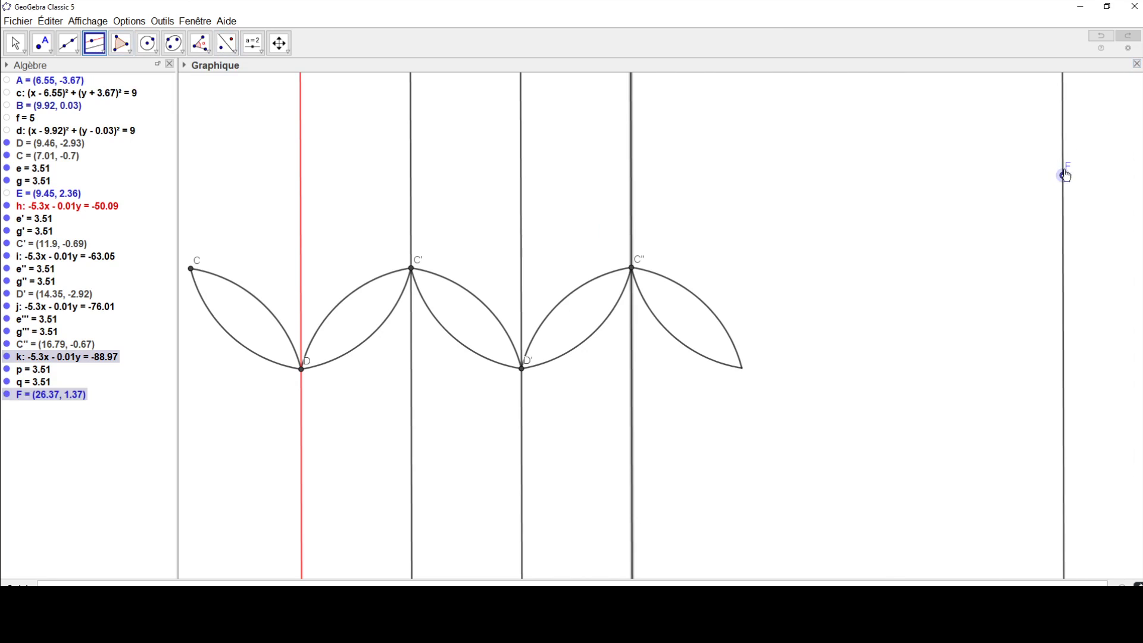
{"action": "left_click", "coordinate": [1101, 37]}
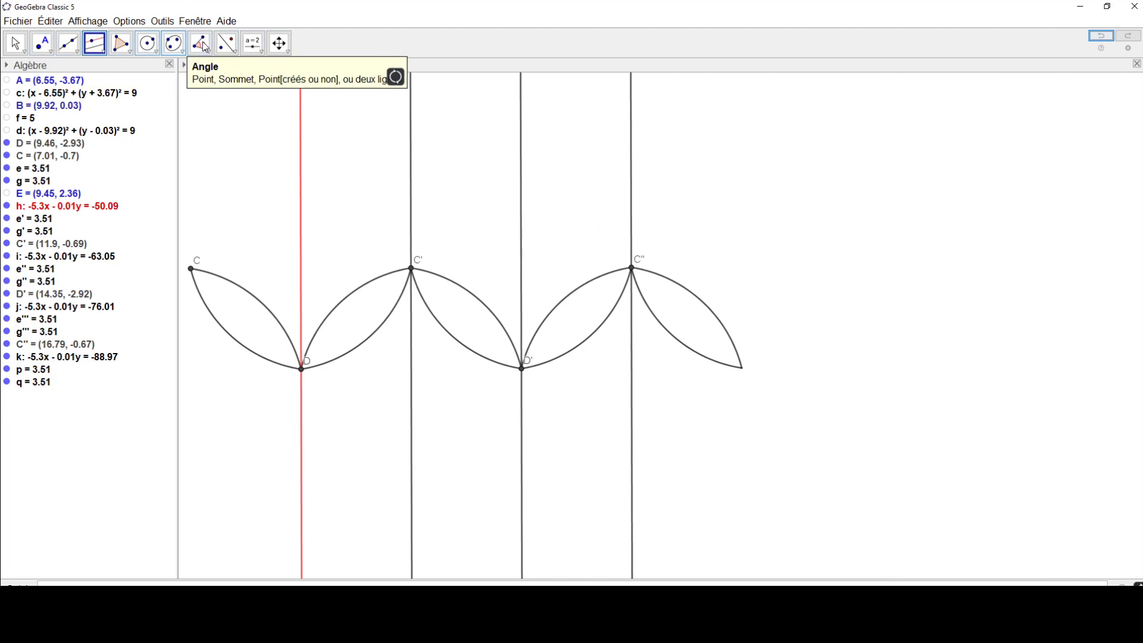
Step: Reflect point D' across the line through C'' and construct a line through its image parallel to the line through C''
{"action": "left_click", "coordinate": [226, 43]}
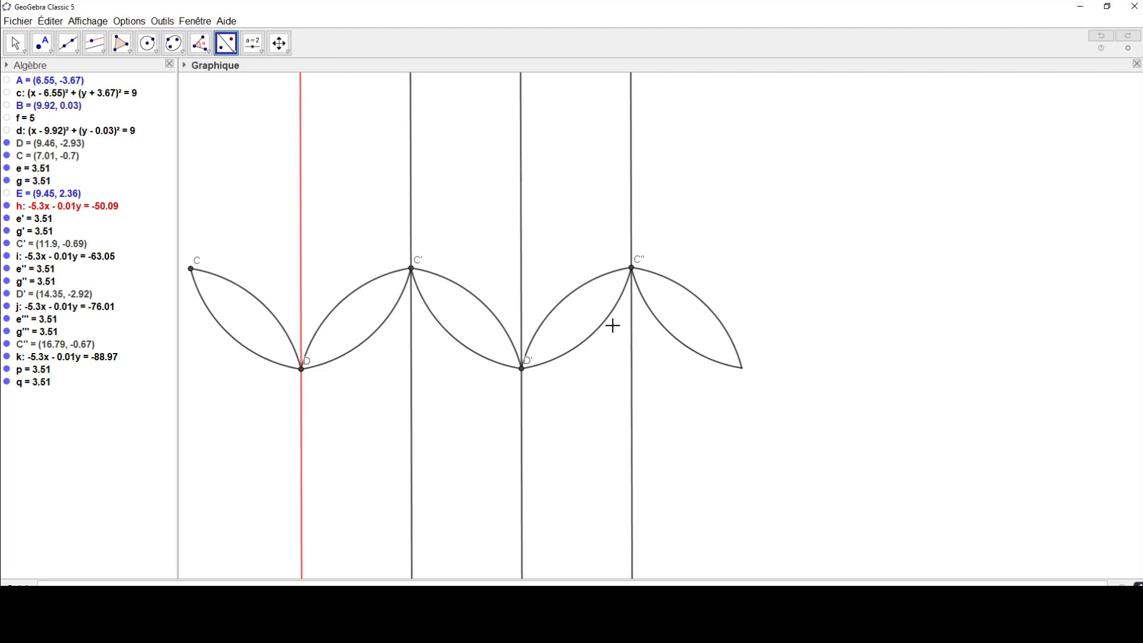
{"action": "left_click", "coordinate": [525, 375]}
{"action": "left_click", "coordinate": [631, 381]}
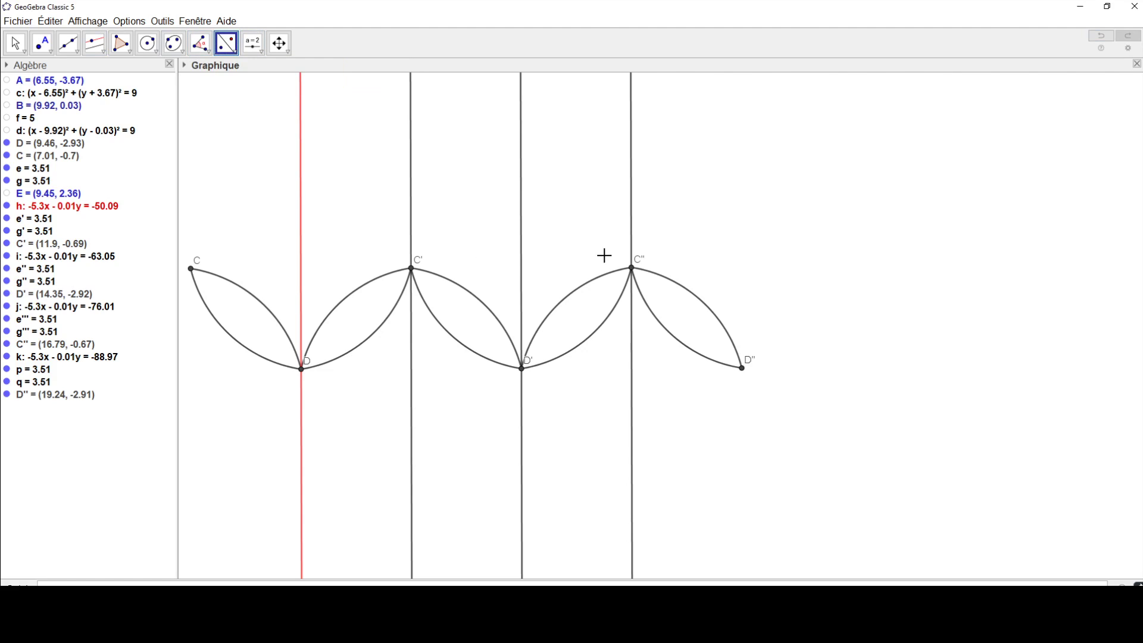
{"action": "left_click", "coordinate": [94, 42]}
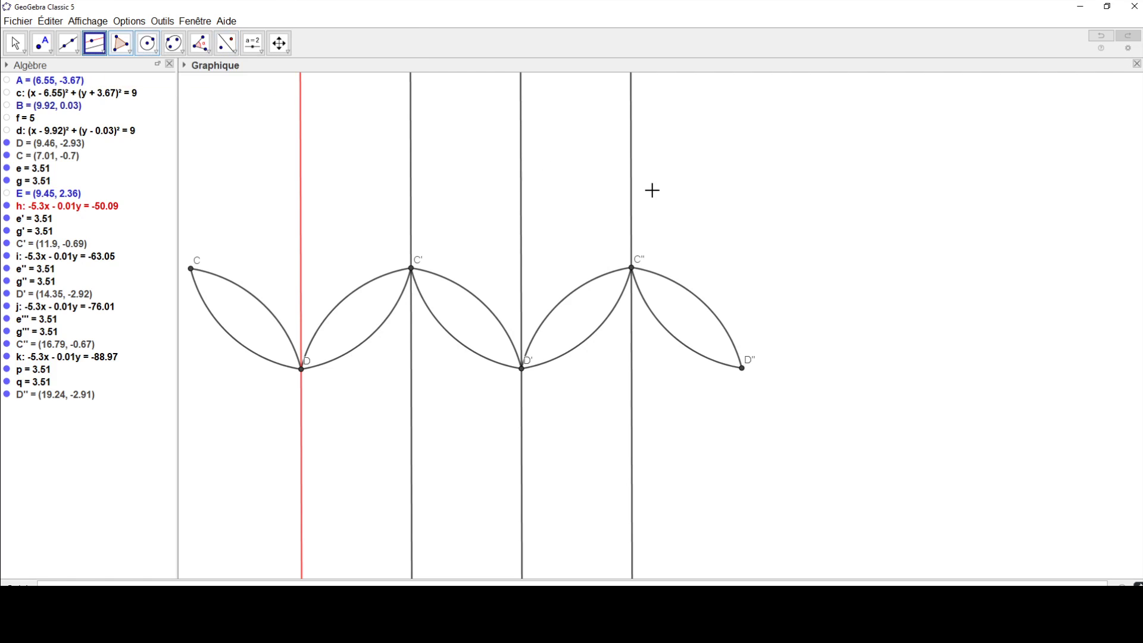
{"action": "left_click", "coordinate": [631, 195]}
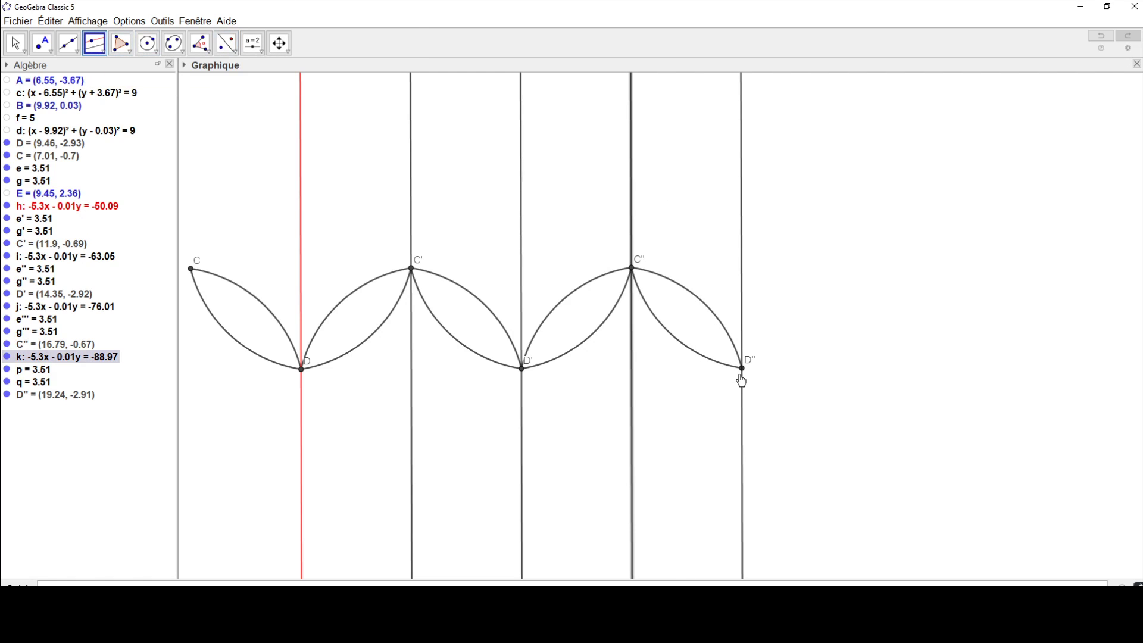
{"action": "left_click", "coordinate": [741, 368]}
Step: Reflect both arcs between C'' and D'' and point C'' across the line through D'' to add a sixth lens
{"action": "left_click", "coordinate": [226, 43]}
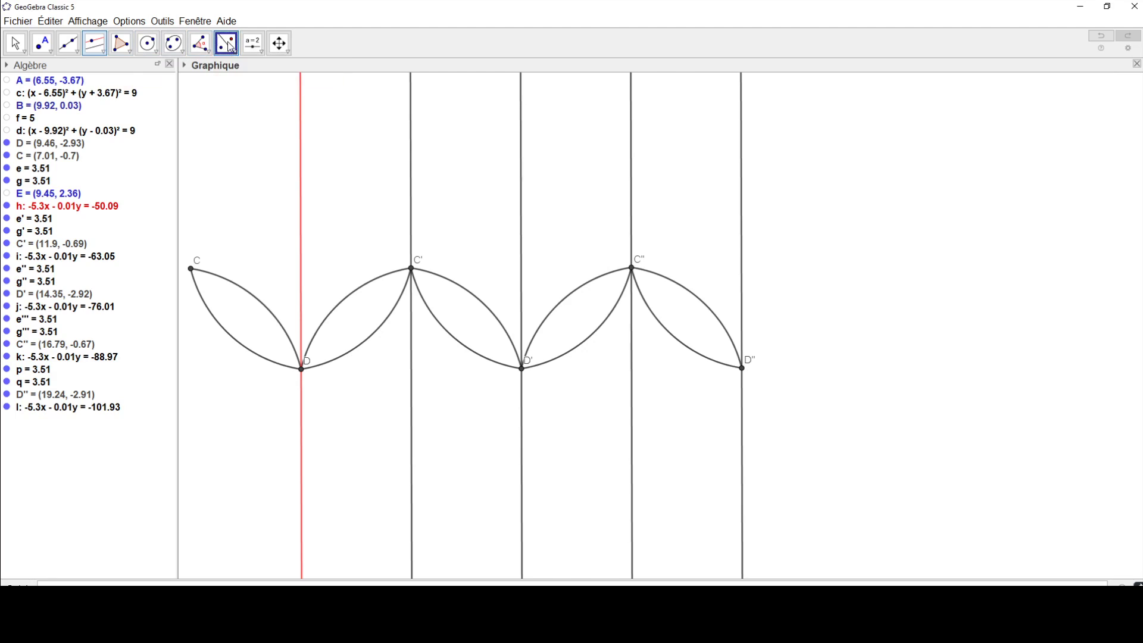
{"action": "left_click", "coordinate": [716, 323]}
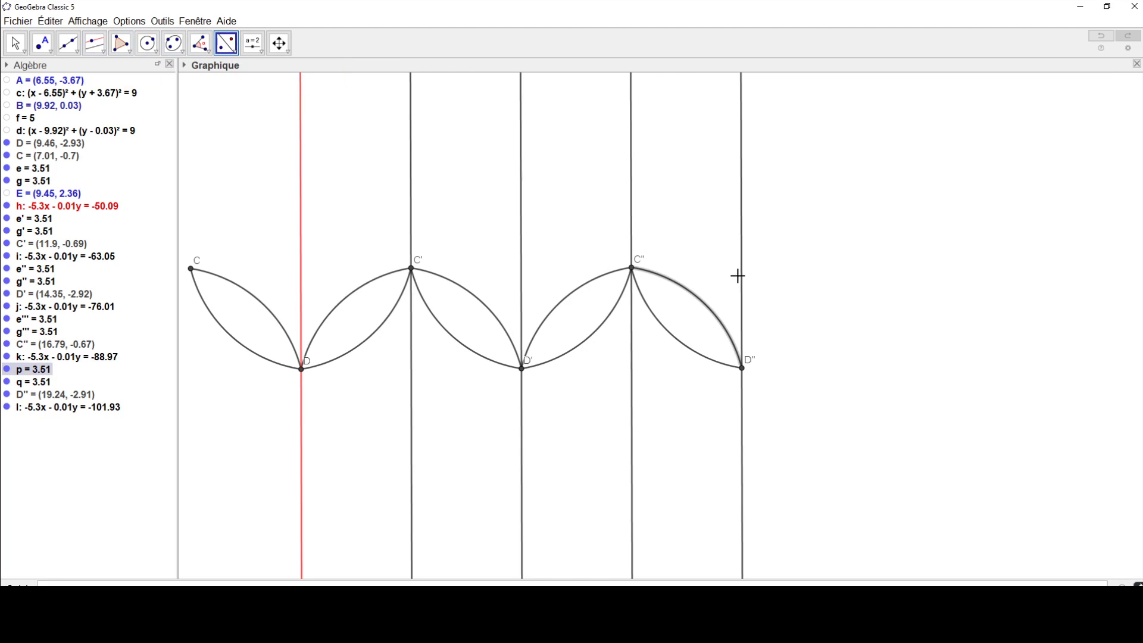
{"action": "left_click", "coordinate": [742, 281]}
{"action": "left_click", "coordinate": [692, 344]}
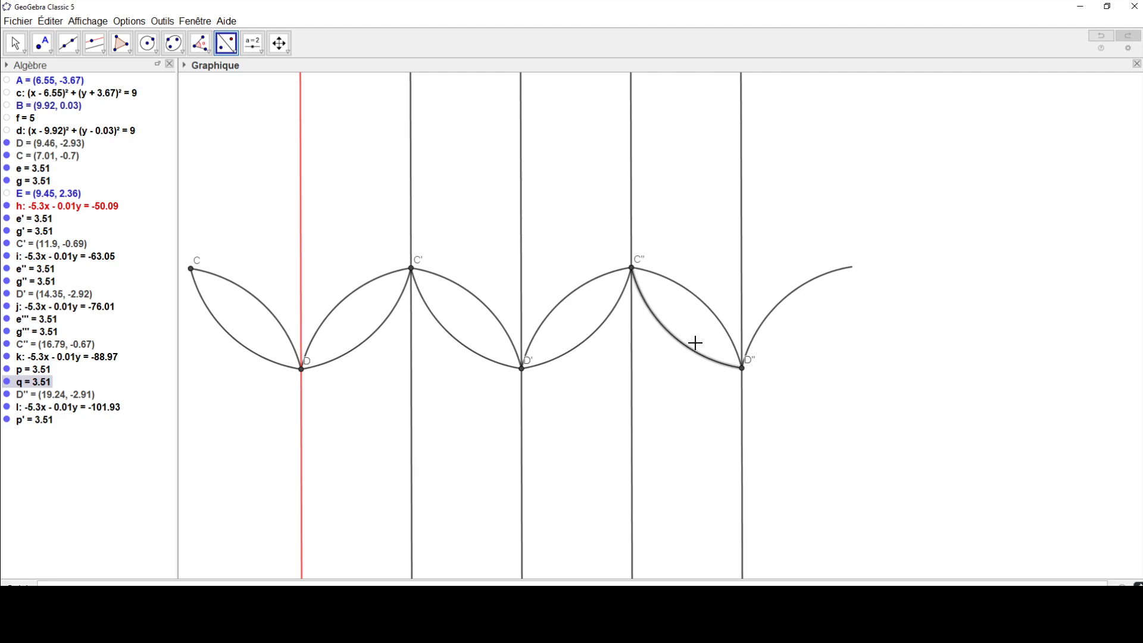
{"action": "left_click", "coordinate": [742, 293]}
{"action": "left_click", "coordinate": [631, 269]}
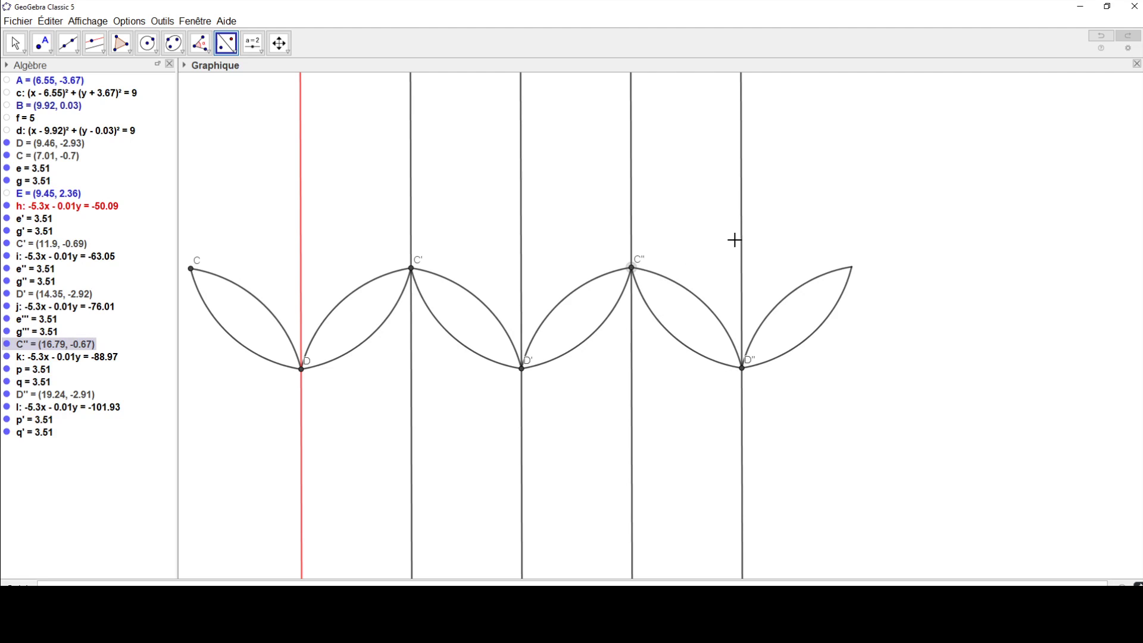
{"action": "left_click", "coordinate": [744, 245]}
Step: Construct a line through C''' parallel to the line through D''
{"action": "left_click", "coordinate": [102, 52]}
{"action": "left_click", "coordinate": [113, 80]}
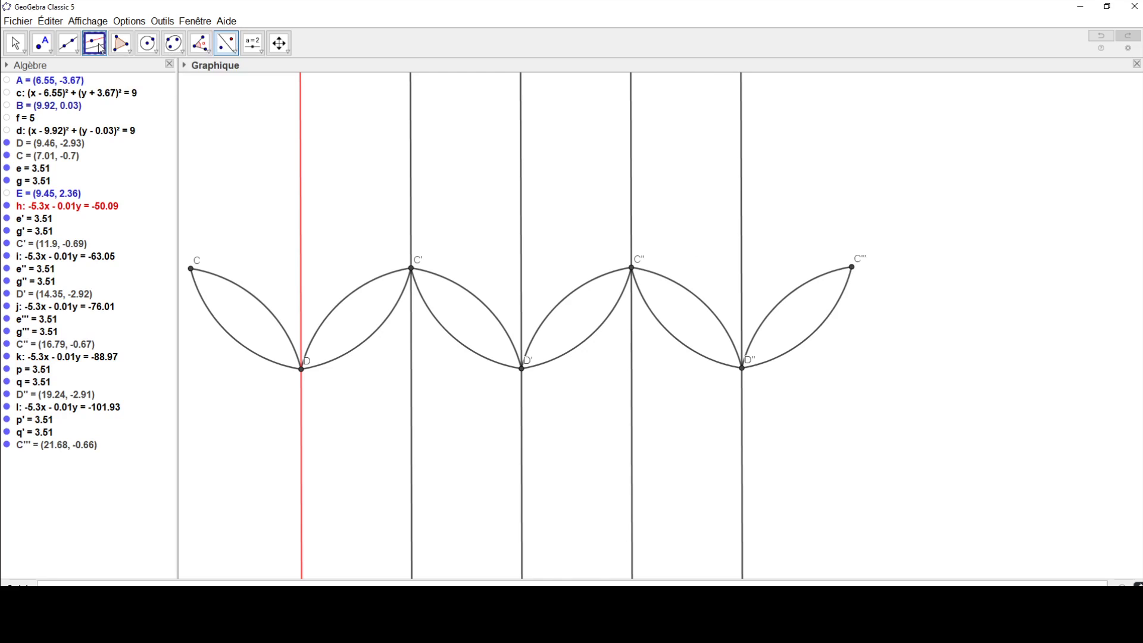
{"action": "left_click", "coordinate": [744, 203]}
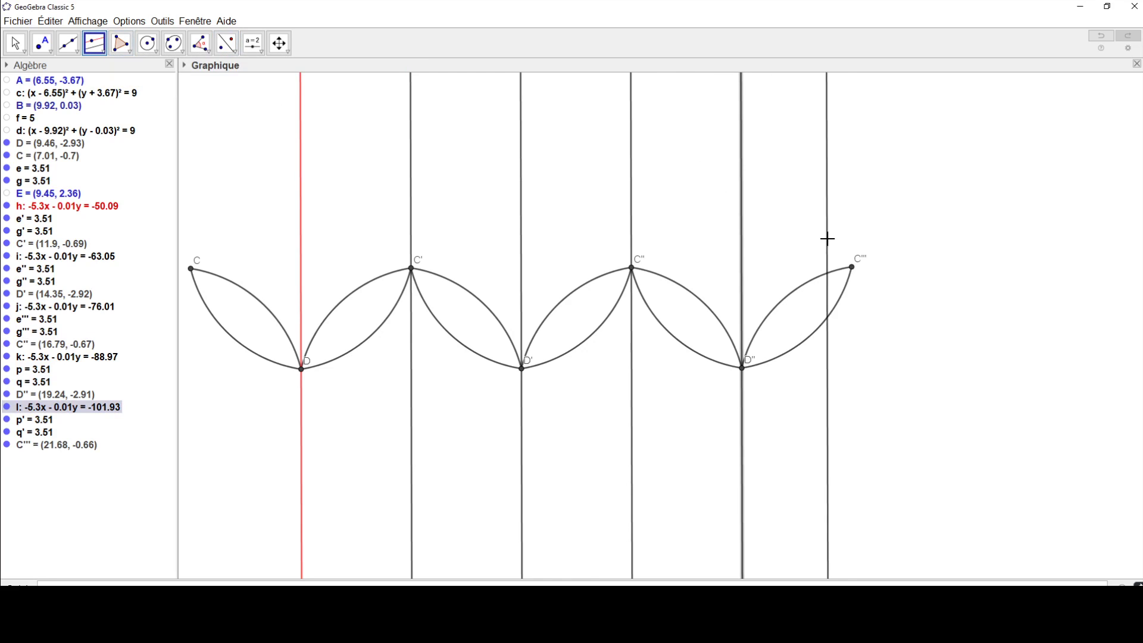
{"action": "left_click", "coordinate": [852, 268]}
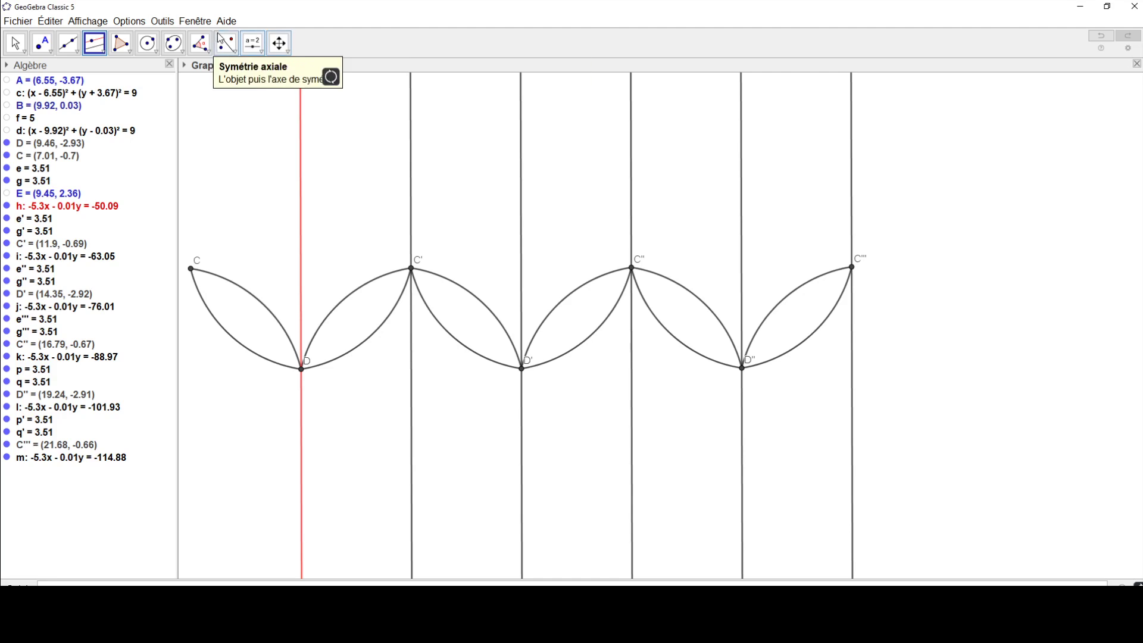
Step: Reflect both arcs between D'' and C''' and point D'' across the line through C''' to add a seventh lens
{"action": "left_click", "coordinate": [229, 46]}
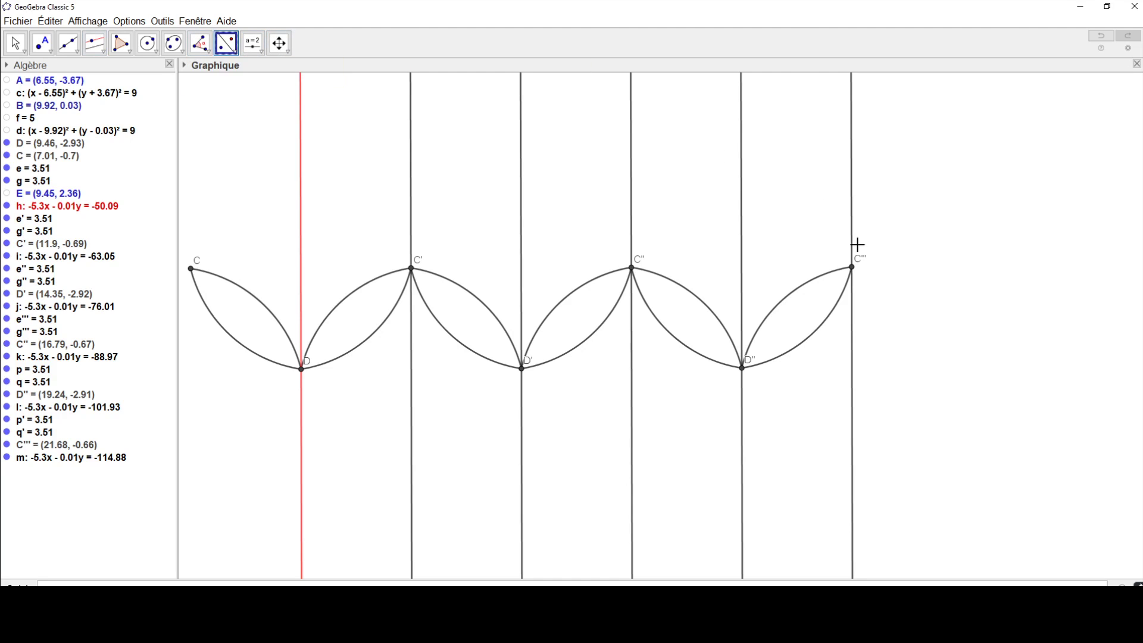
{"action": "left_click", "coordinate": [822, 279]}
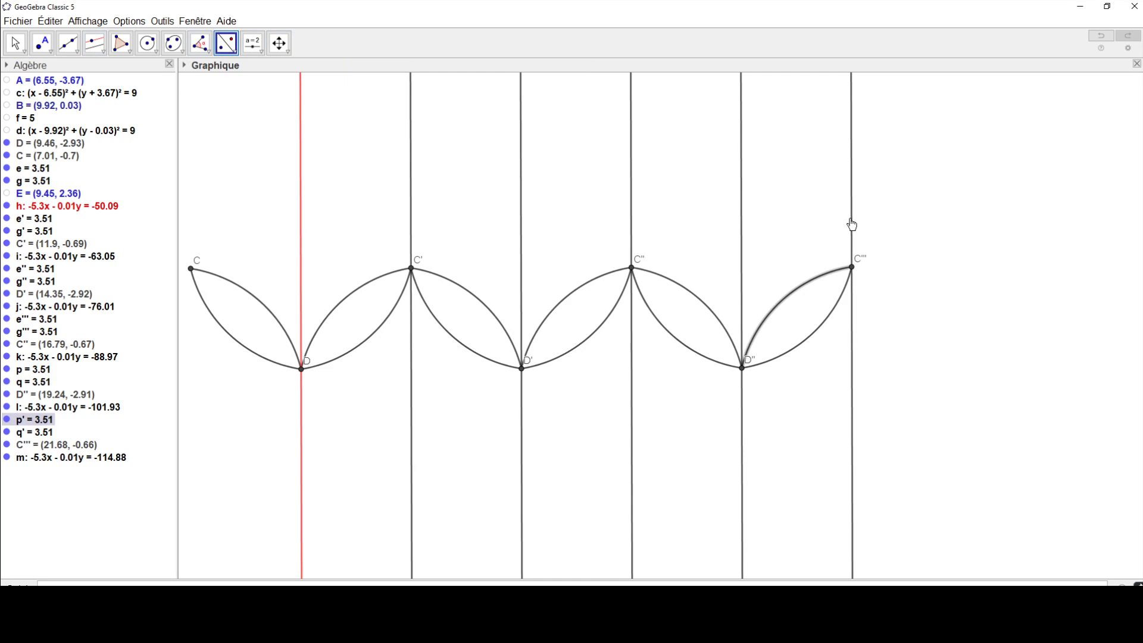
{"action": "left_click", "coordinate": [851, 222]}
{"action": "left_click", "coordinate": [827, 322]}
{"action": "left_click", "coordinate": [852, 323]}
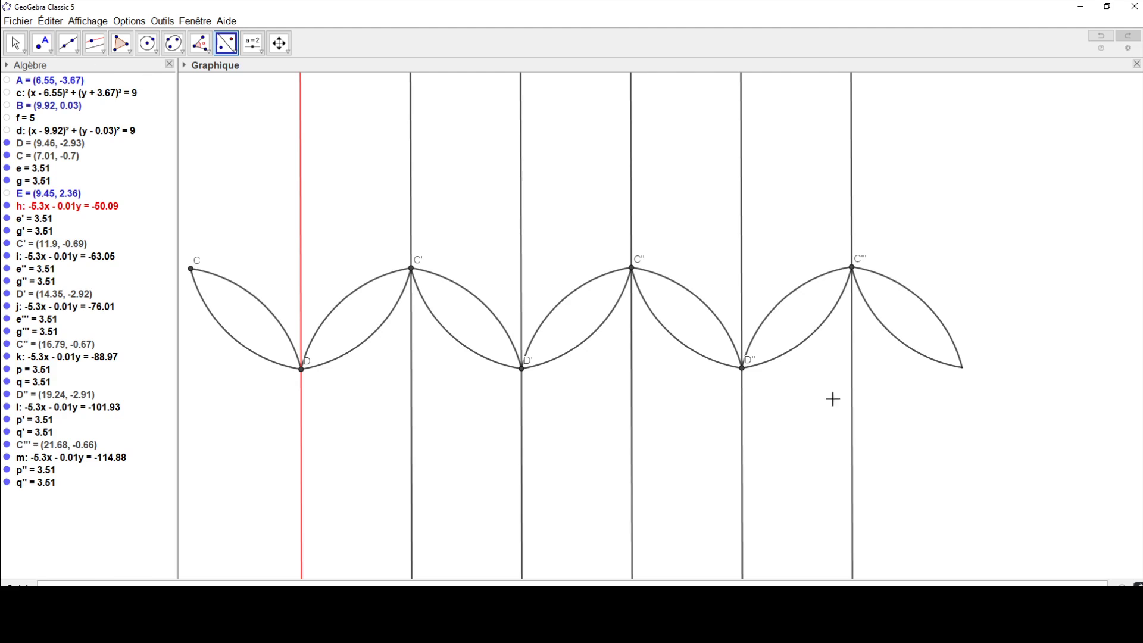
{"action": "left_click", "coordinate": [742, 368]}
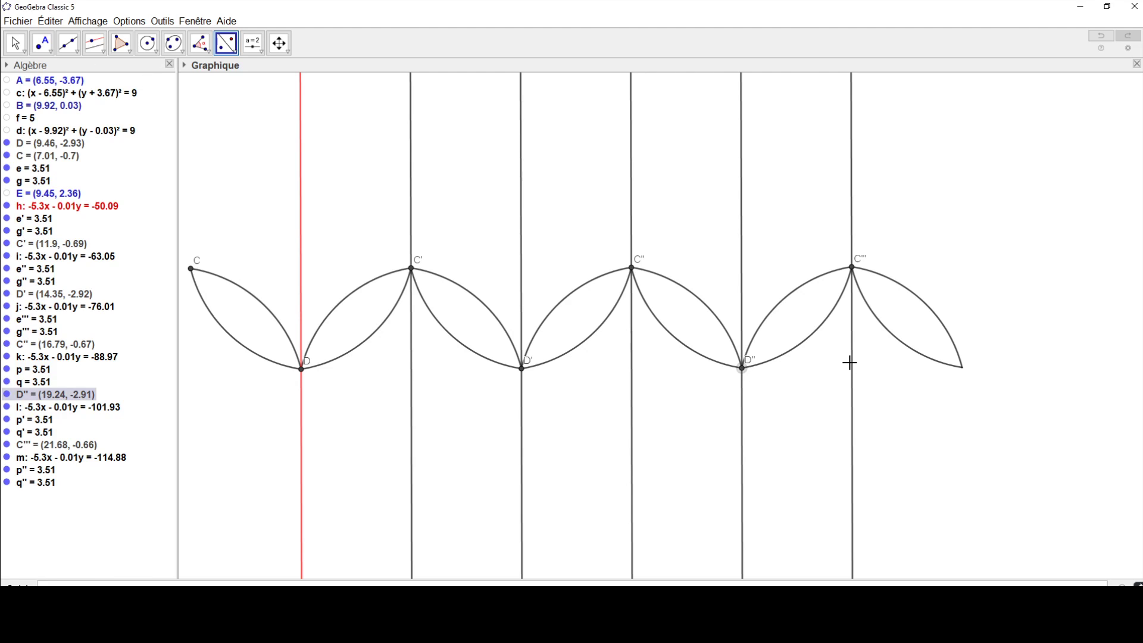
Step: Construct a line through D''' parallel to the line through C'''
{"action": "left_click", "coordinate": [93, 47]}
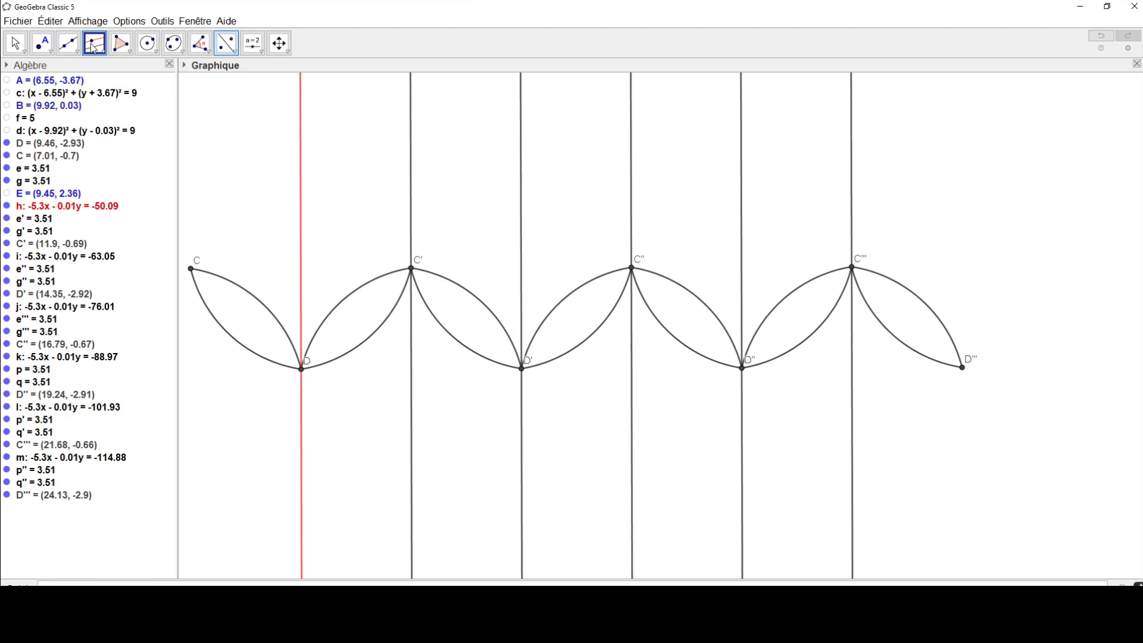
{"action": "left_click", "coordinate": [852, 189]}
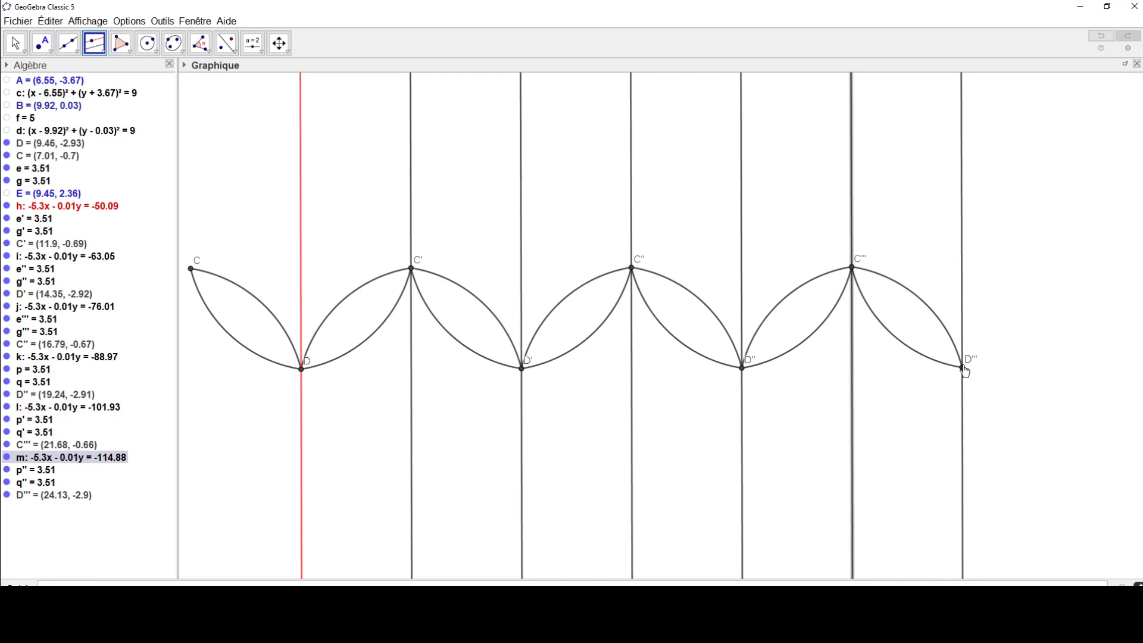
{"action": "left_click", "coordinate": [963, 369]}
Step: Reflect both arcs between C''' and D''' and point C''' across the line through D''' to add an eighth lens
{"action": "left_click", "coordinate": [231, 48]}
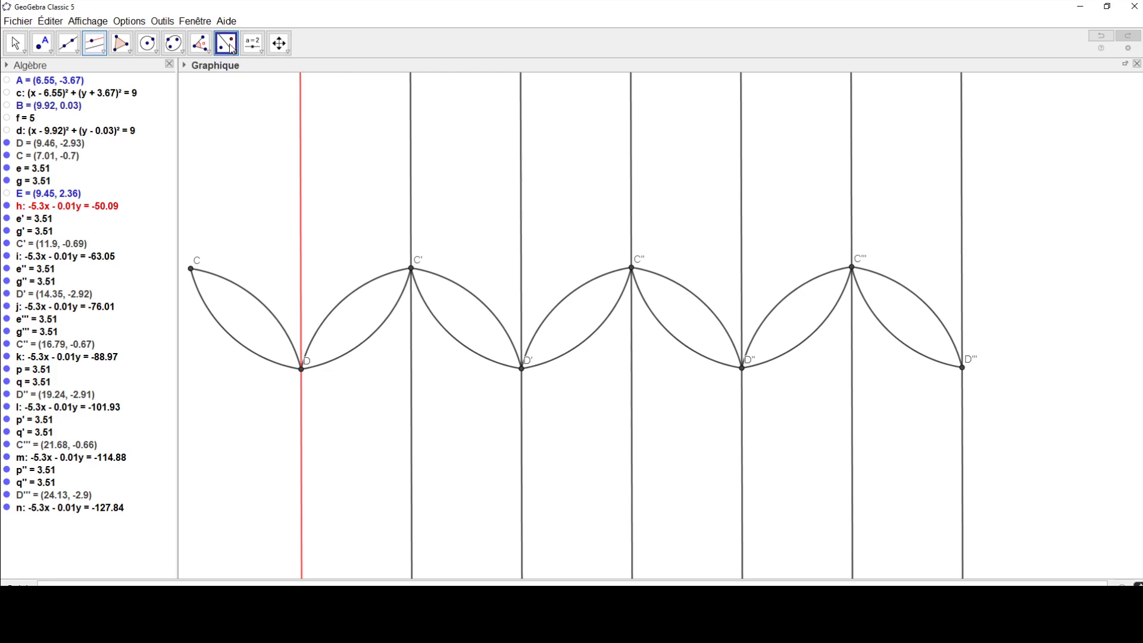
{"action": "left_click", "coordinate": [911, 288]}
{"action": "left_click", "coordinate": [961, 262]}
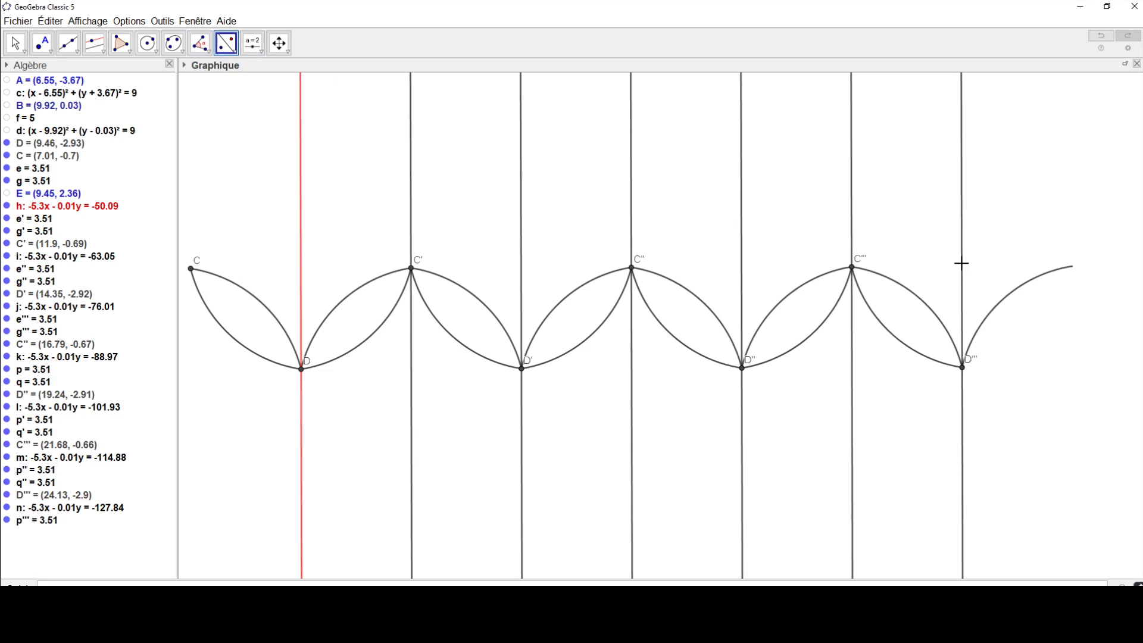
{"action": "left_click", "coordinate": [917, 356]}
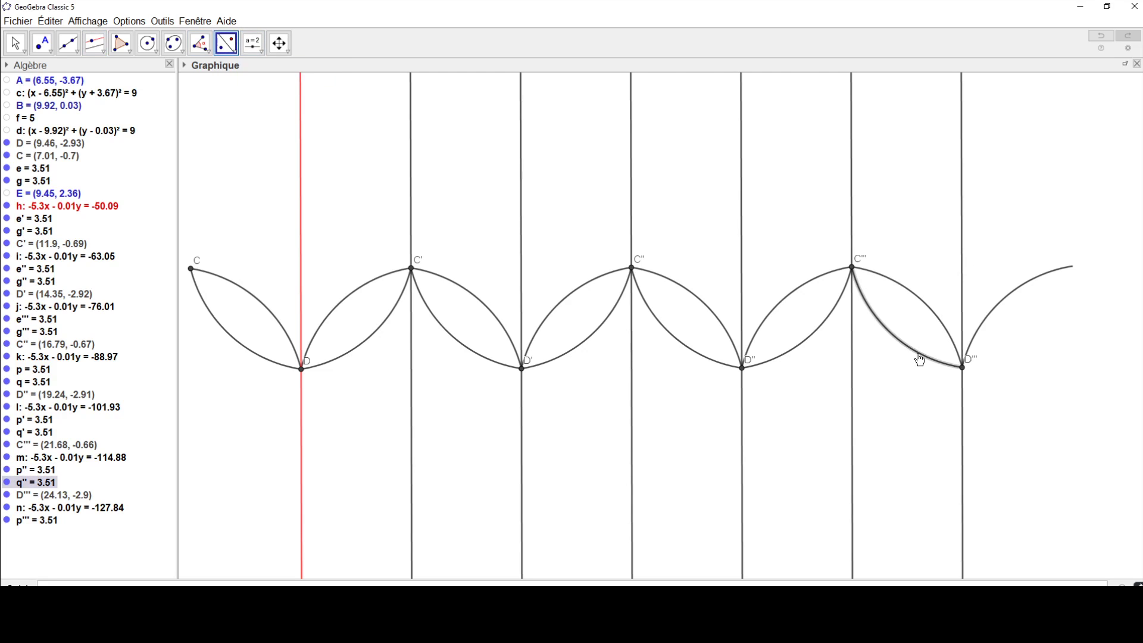
{"action": "left_click", "coordinate": [963, 408]}
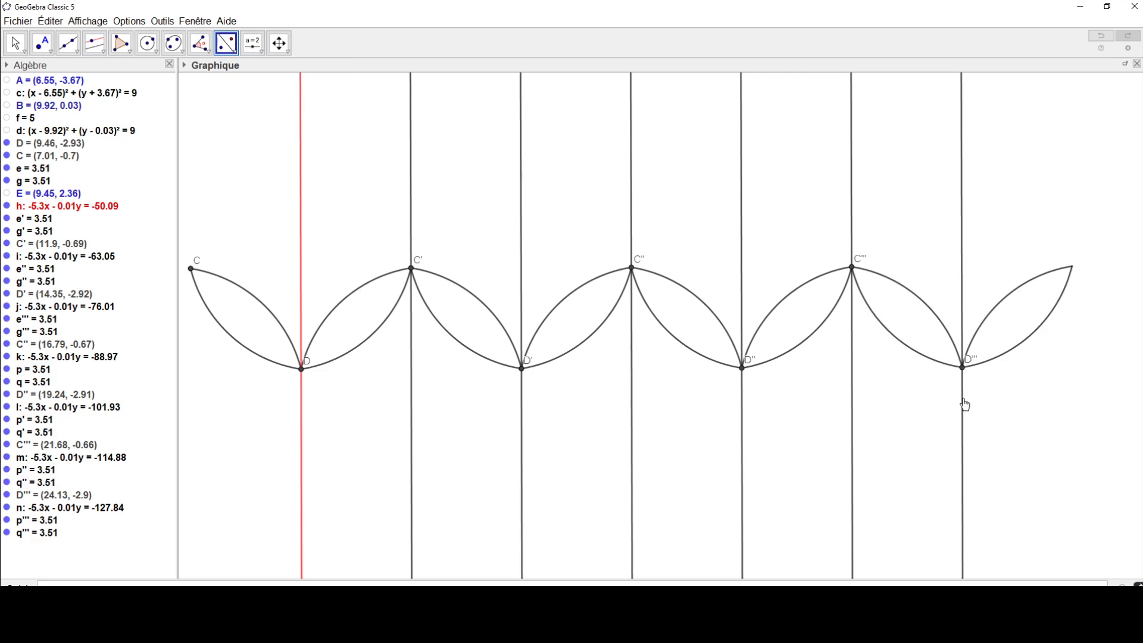
{"action": "left_click", "coordinate": [854, 269]}
{"action": "left_click", "coordinate": [962, 253]}
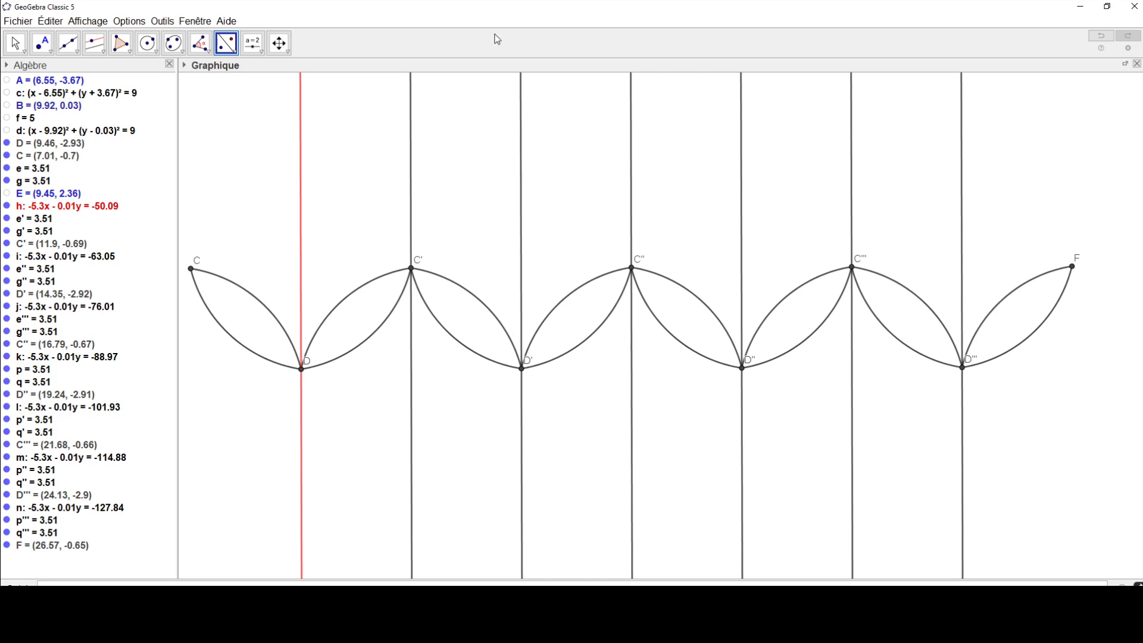
Step: Construct a line through F parallel to the line through D'''
{"action": "left_click", "coordinate": [95, 43]}
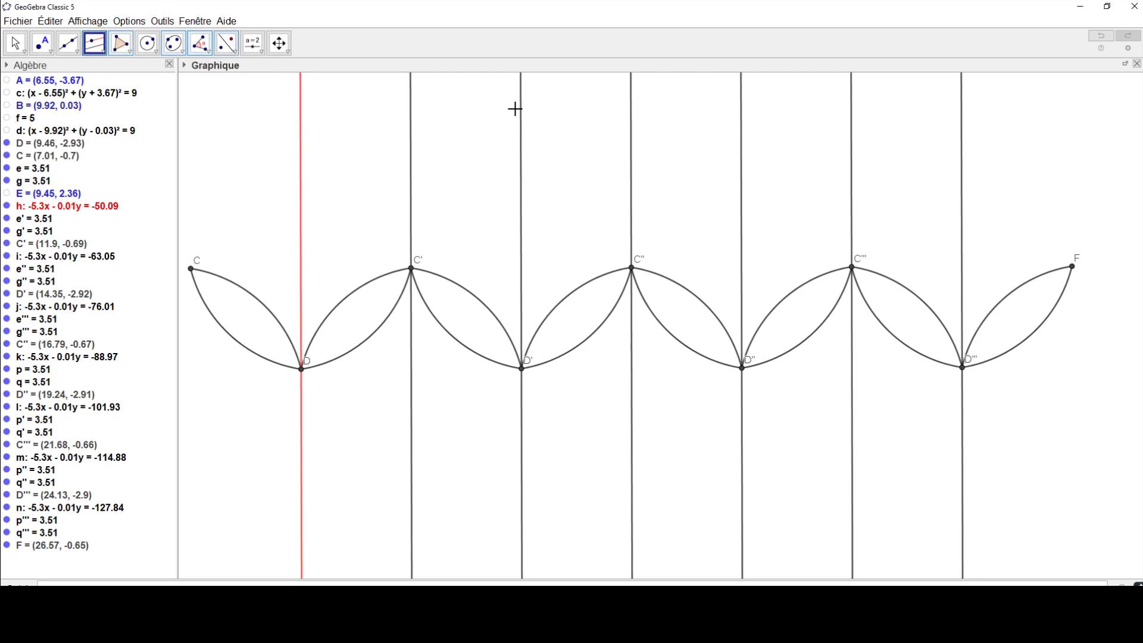
{"action": "left_click", "coordinate": [961, 217]}
{"action": "left_click", "coordinate": [1071, 267]}
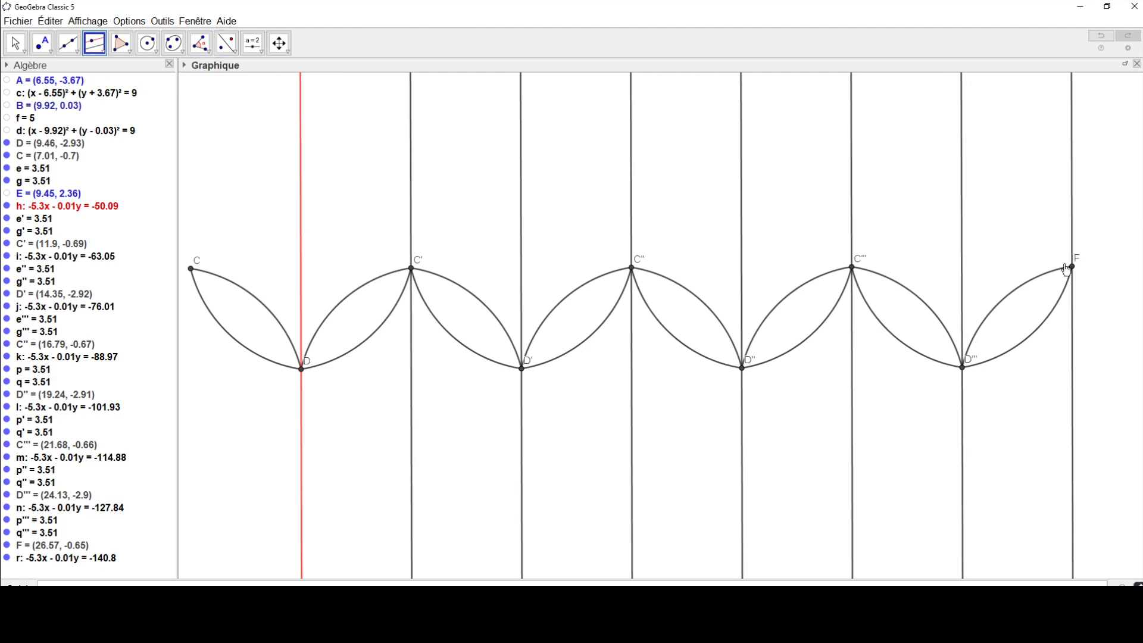
Step: Reflect both arcs between D''' and F across the line through F to add a ninth lens
{"action": "left_click", "coordinate": [227, 43]}
{"action": "left_click", "coordinate": [1022, 290]}
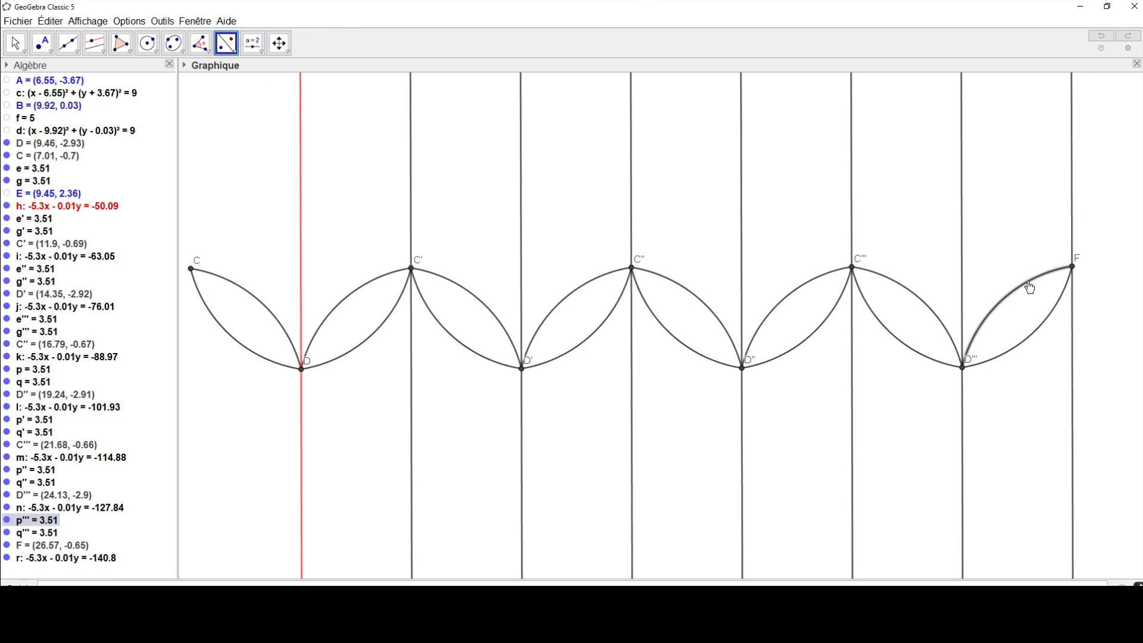
{"action": "left_click", "coordinate": [1072, 234]}
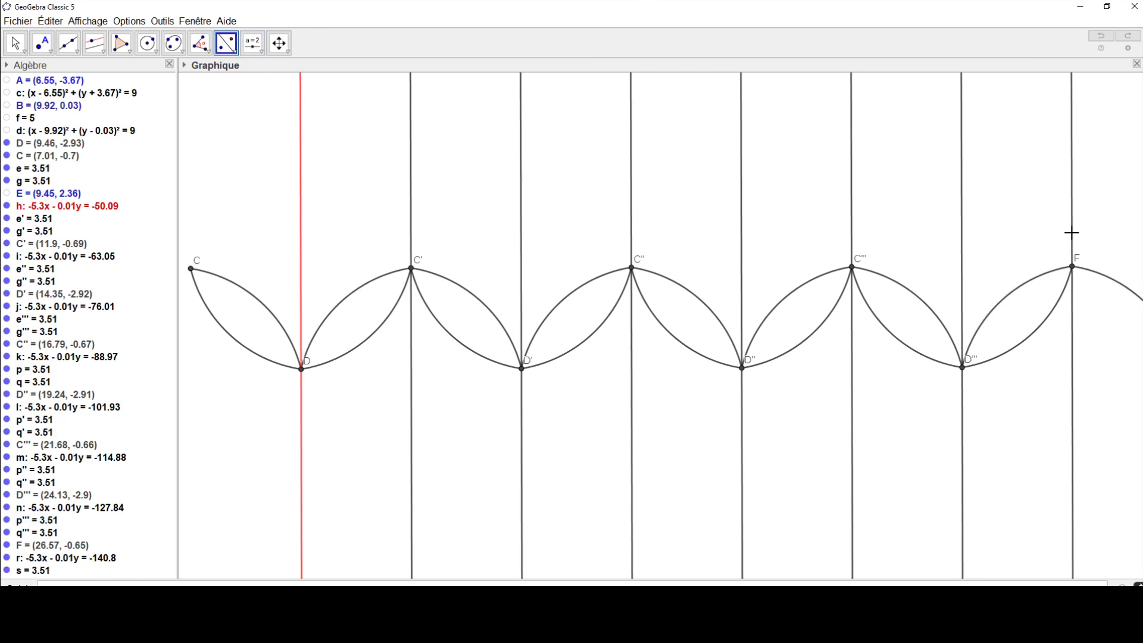
{"action": "left_click", "coordinate": [1055, 306]}
{"action": "left_click", "coordinate": [1072, 331]}
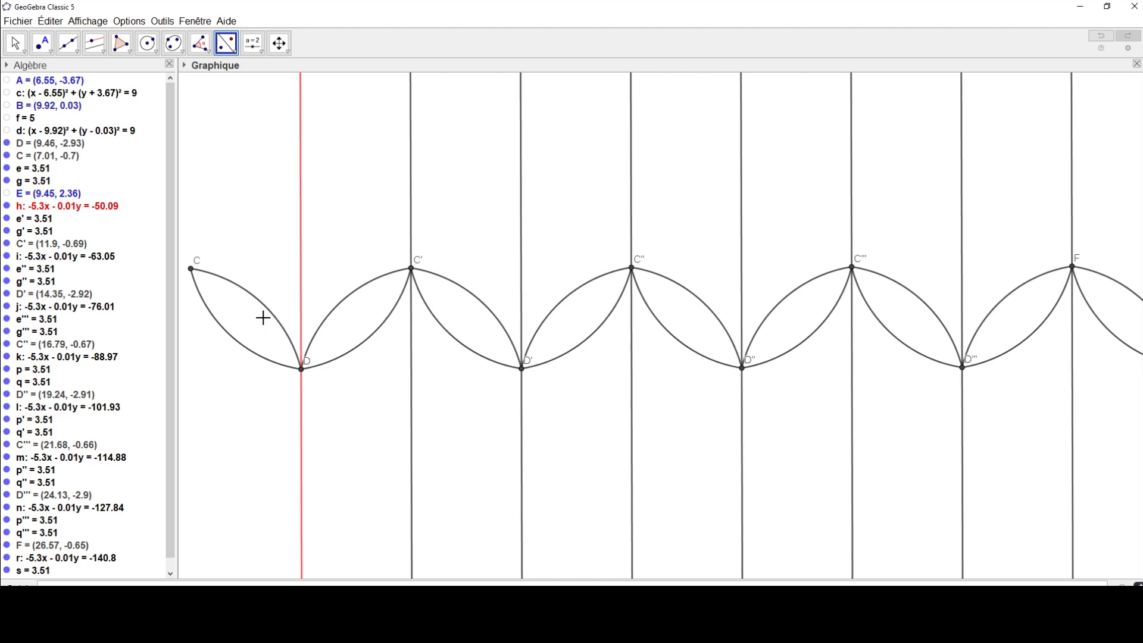
Step: Widen the algebra list and bring its last entries into view
{"action": "mouse_move", "coordinate": [988, 331]}
{"action": "left_mouse_down"}
{"action": "mouse_move", "coordinate": [859, 321]}
{"action": "mouse_move", "coordinate": [1012, 326]}
{"action": "mouse_move", "coordinate": [957, 324]}
{"action": "mouse_move", "coordinate": [969, 325]}
{"action": "left_mouse_up"}
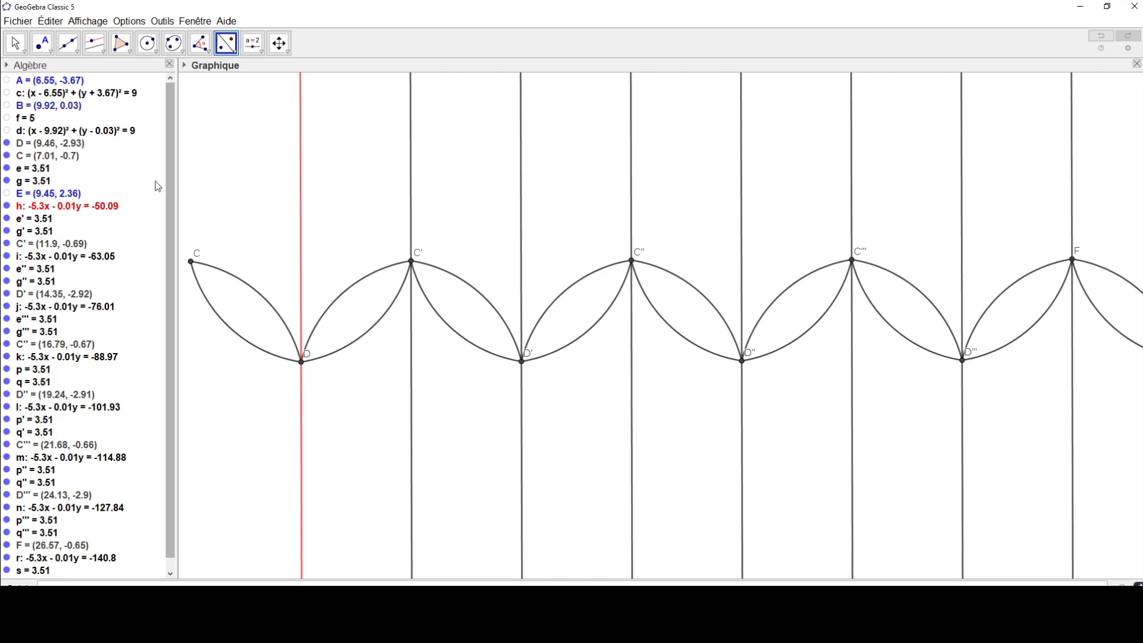
{"action": "left_click_drag", "start_coordinate": [178, 177], "coordinate": [228, 178]}
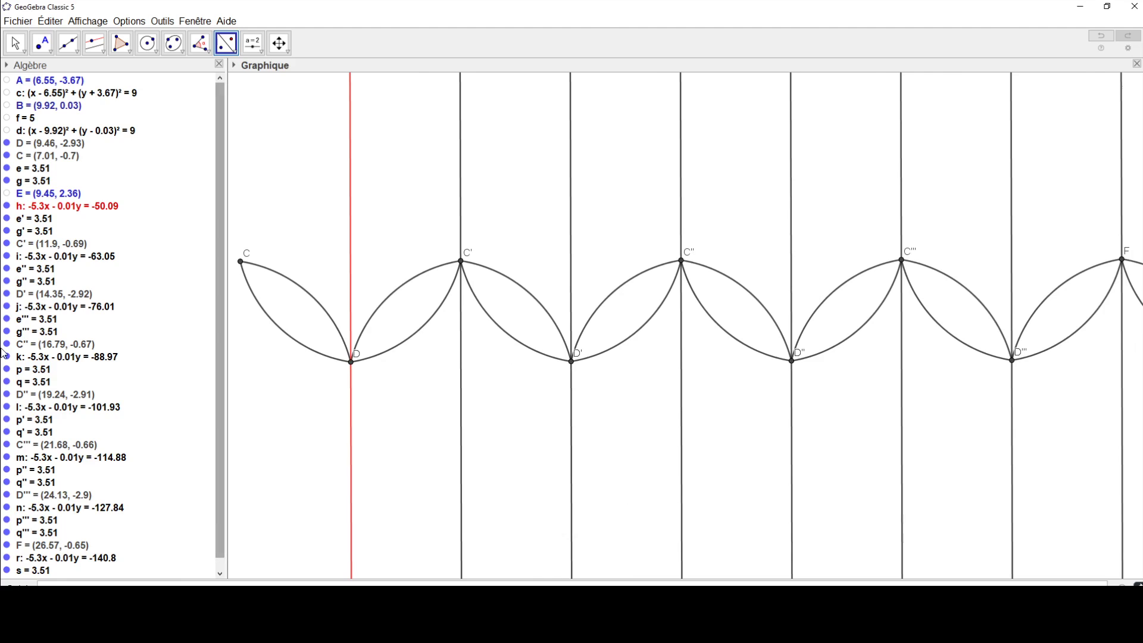
{"action": "scroll", "coordinate": [6, 569], "scroll_direction": "down", "scroll_amount": 1}
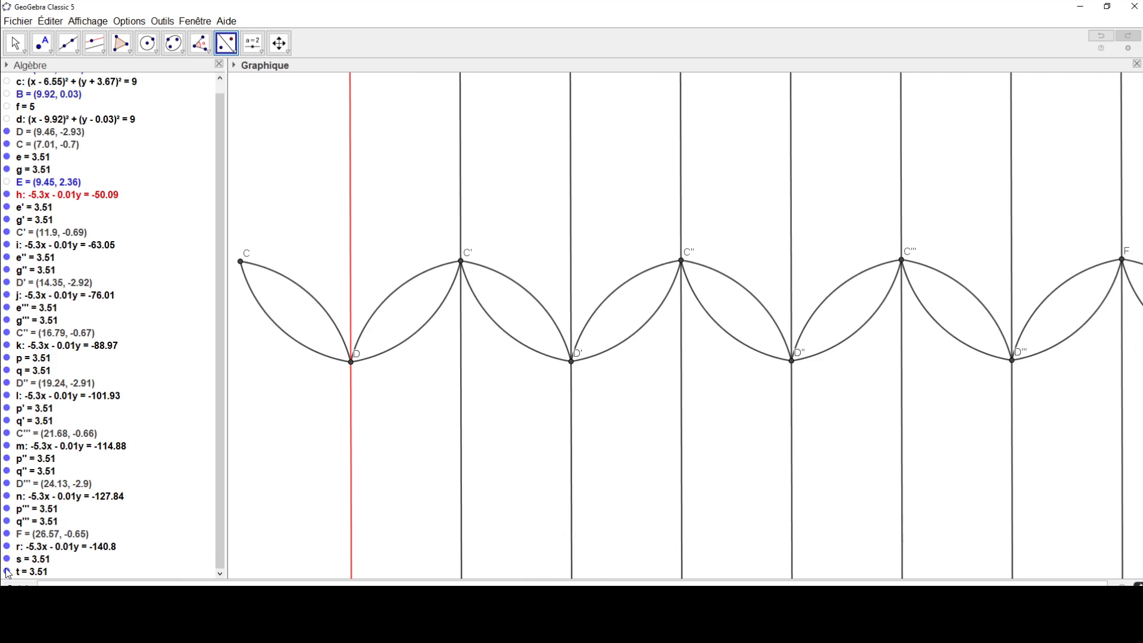
{"action": "left_click", "coordinate": [7, 571]}
{"action": "left_click", "coordinate": [7, 559]}
{"action": "left_click", "coordinate": [6, 546]}
{"action": "left_click", "coordinate": [7, 534]}
{"action": "left_click", "coordinate": [6, 521]}
{"action": "left_click", "coordinate": [7, 496]}
{"action": "left_click", "coordinate": [8, 497]}
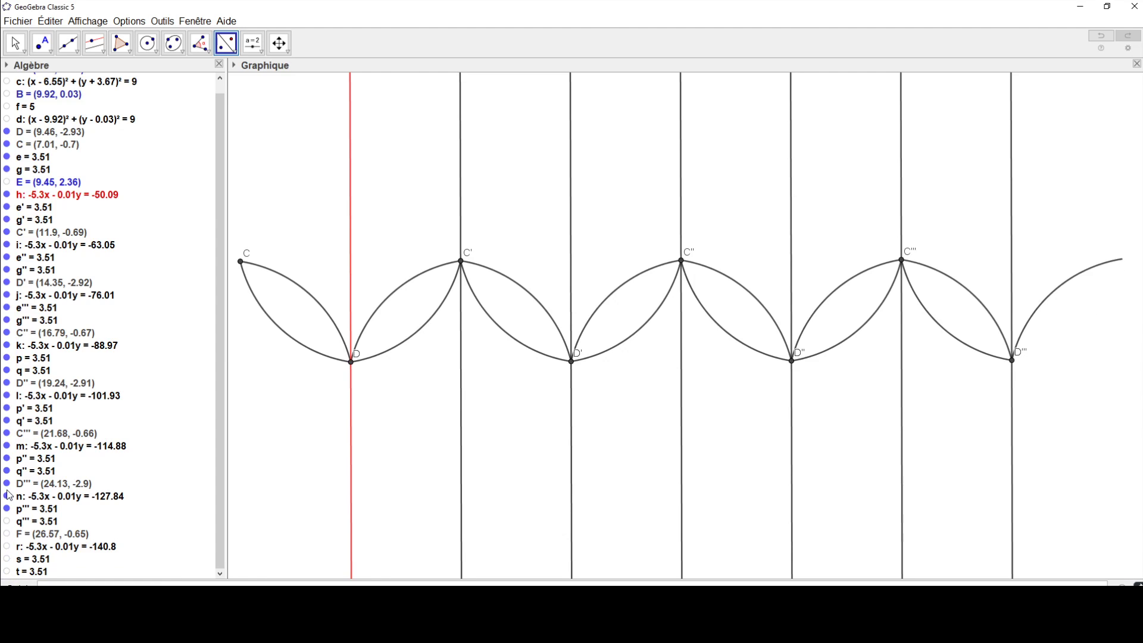
{"action": "left_click", "coordinate": [6, 522]}
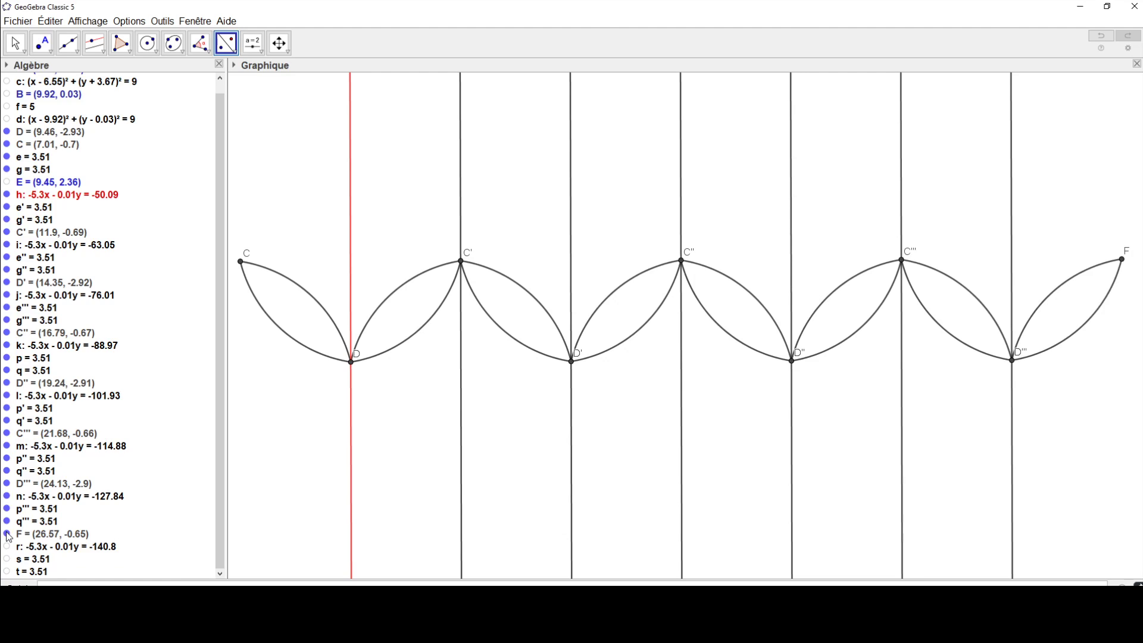
{"action": "left_click", "coordinate": [7, 547]}
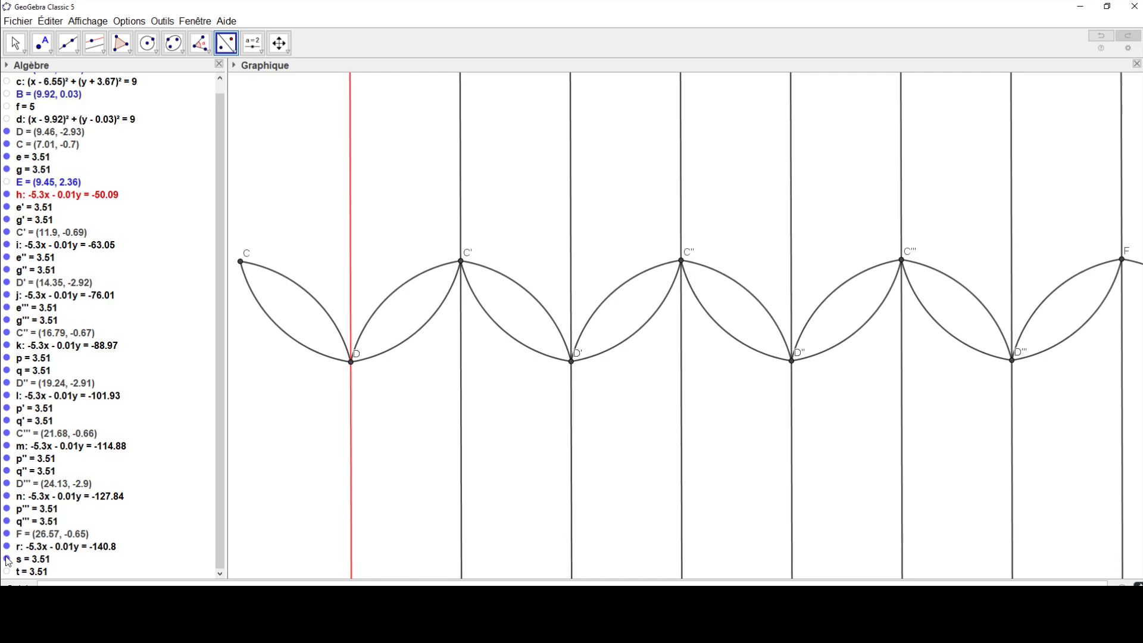
{"action": "left_click", "coordinate": [7, 572]}
Step: Hide the parallel lines through F, D''' and C'''
{"action": "left_click", "coordinate": [7, 547]}
{"action": "left_click", "coordinate": [7, 497]}
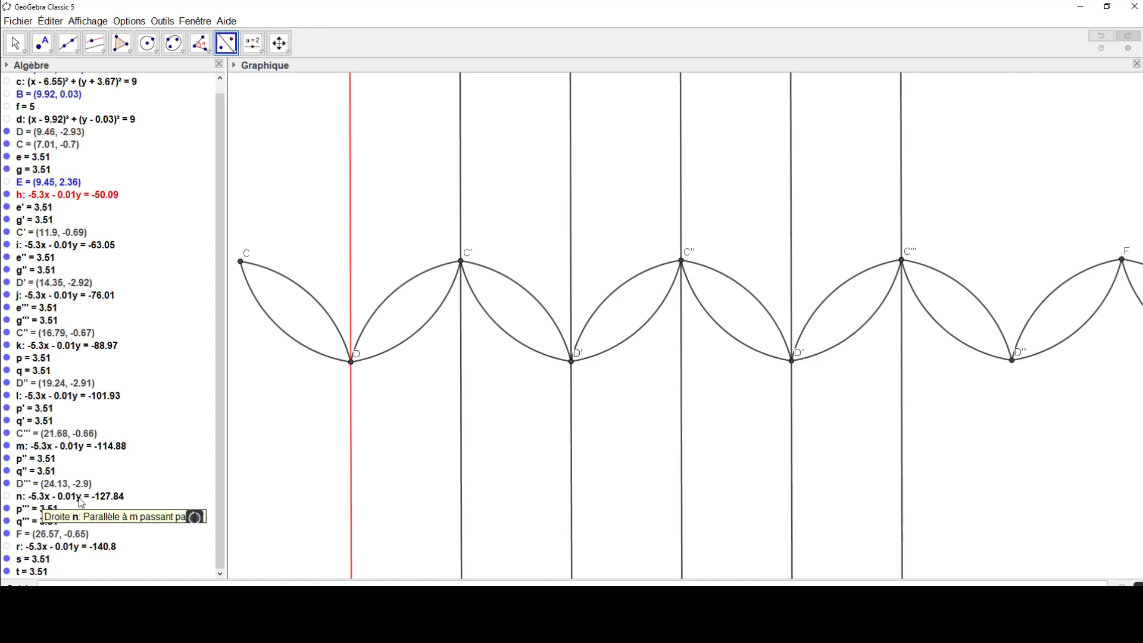
{"action": "left_click", "coordinate": [7, 447]}
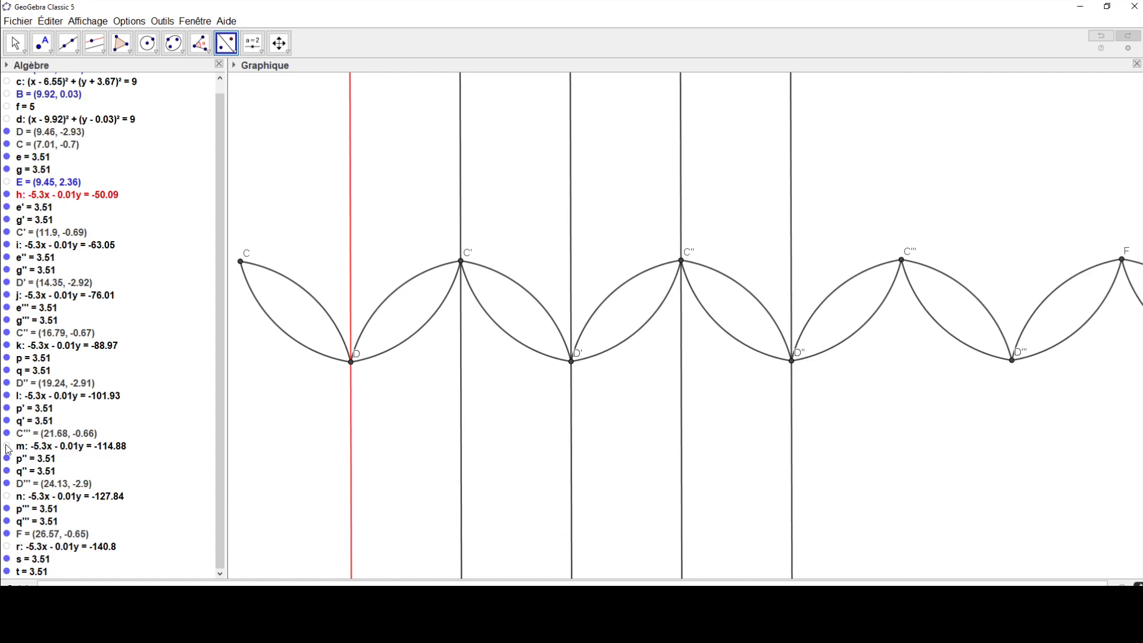
Step: Hide the lines through D'', C'', D' and C' and the red line through D
{"action": "right_click", "coordinate": [791, 209]}
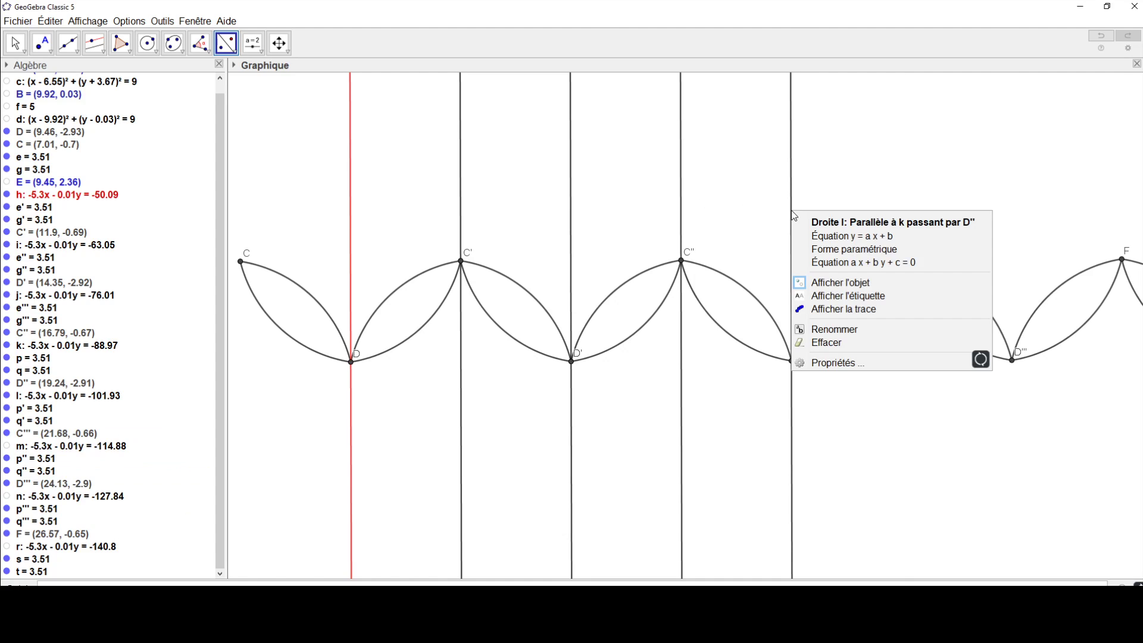
{"action": "left_click", "coordinate": [836, 282]}
{"action": "right_click", "coordinate": [681, 217]}
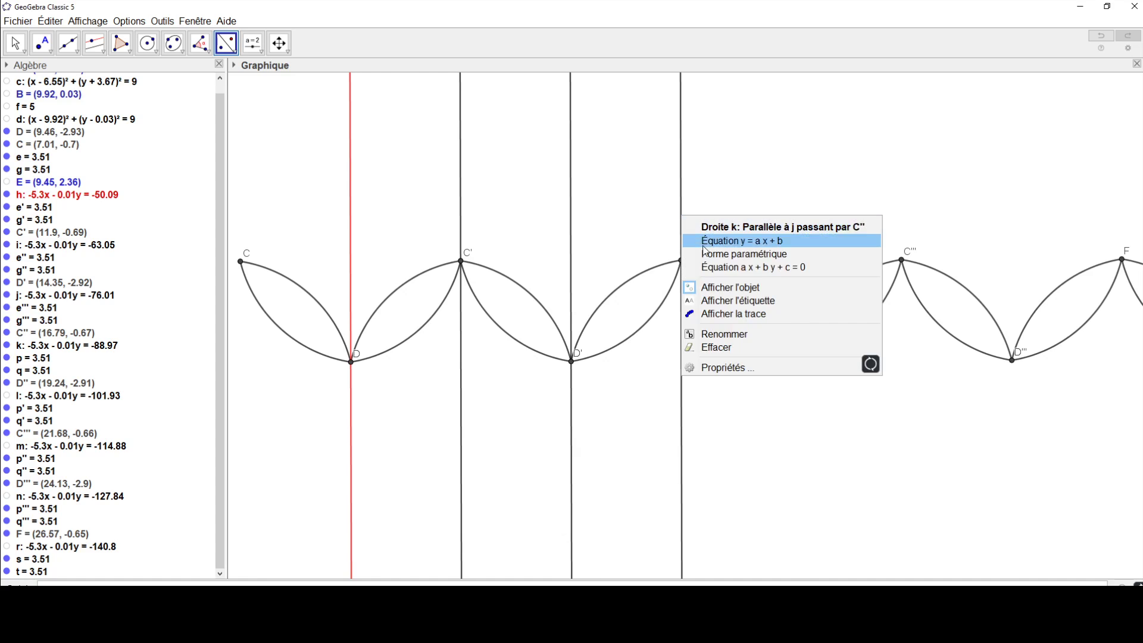
{"action": "left_click", "coordinate": [707, 286]}
{"action": "right_click", "coordinate": [569, 215]}
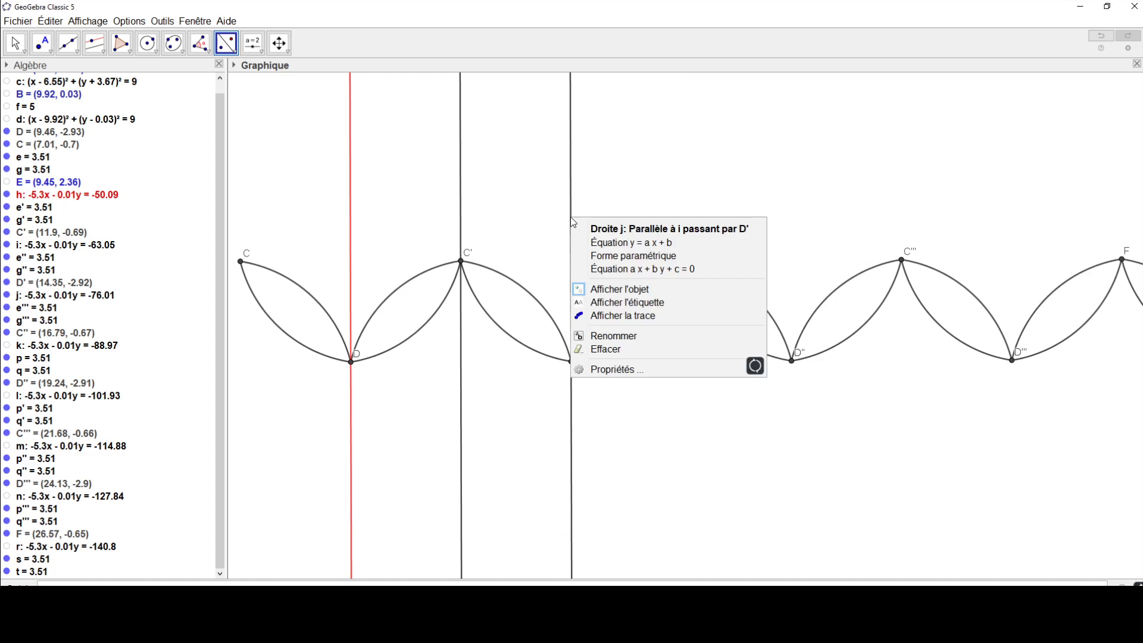
{"action": "left_click", "coordinate": [598, 286]}
{"action": "right_click", "coordinate": [462, 224]}
{"action": "left_click", "coordinate": [488, 288]}
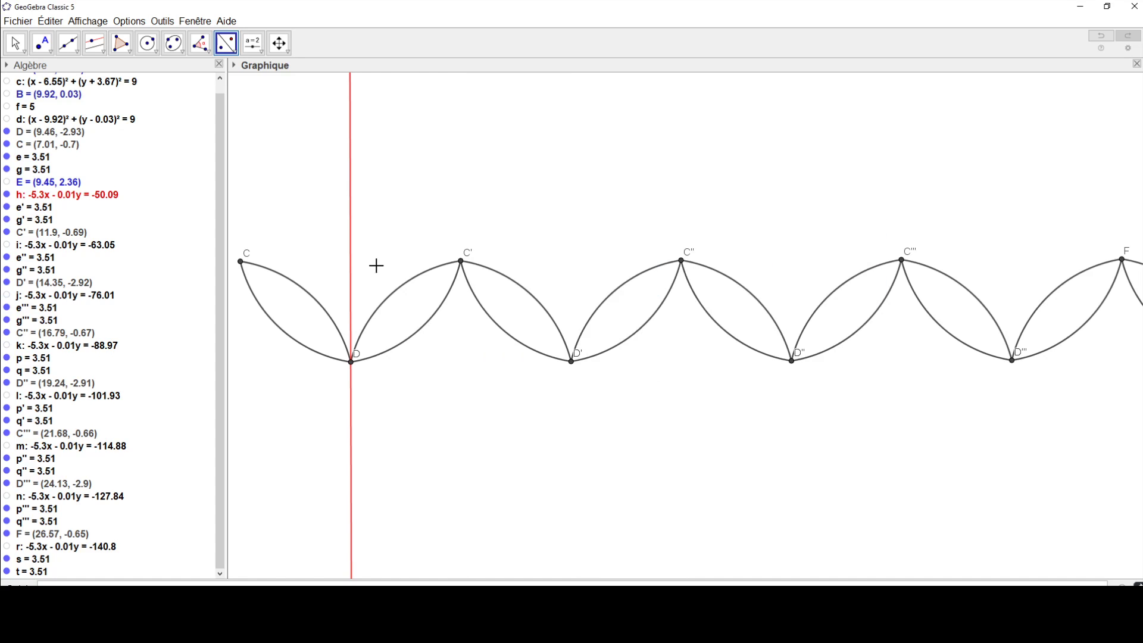
{"action": "right_click", "coordinate": [352, 241]}
{"action": "left_click", "coordinate": [387, 303]}
Step: Hide the points F, D''', C''', D'', C'' and D' of the frieze
{"action": "right_click", "coordinate": [1124, 266]}
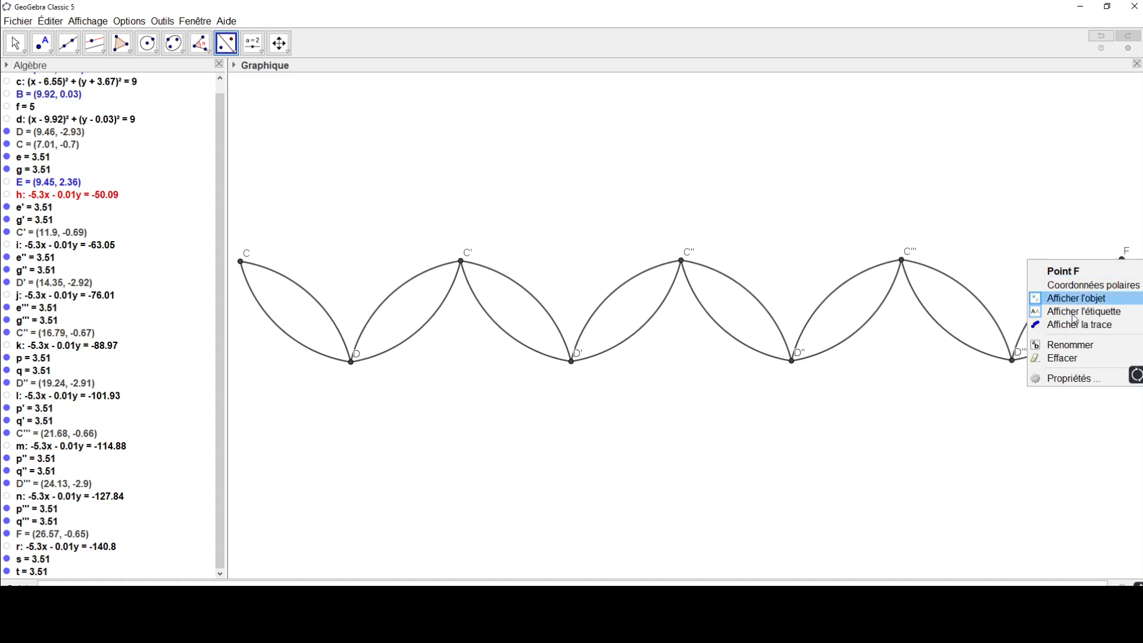
{"action": "left_click", "coordinate": [1069, 298]}
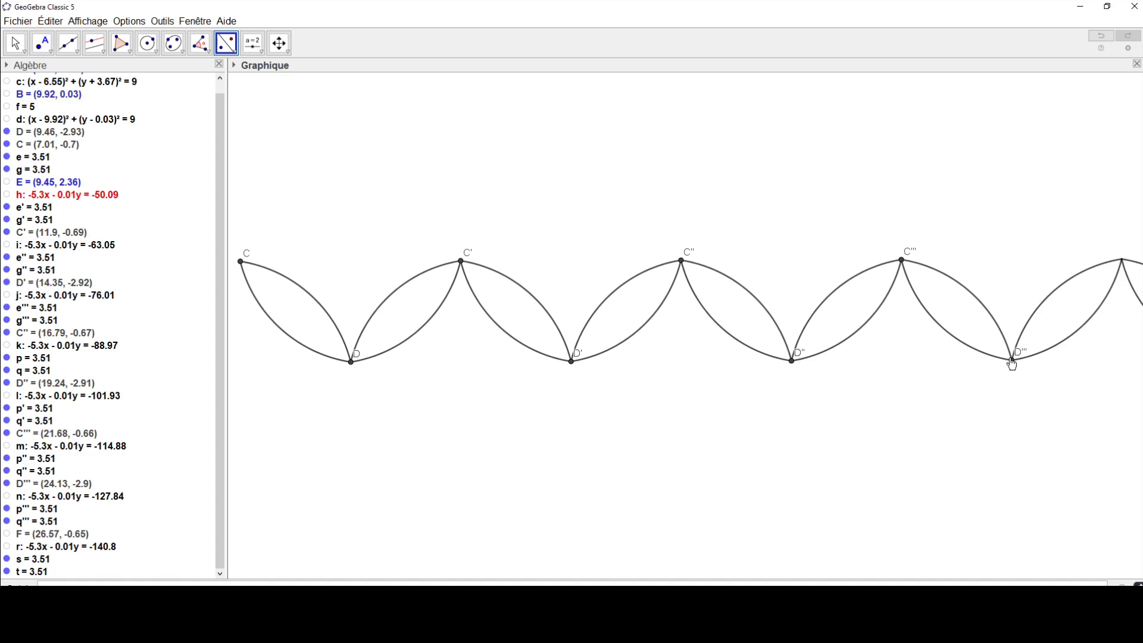
{"action": "right_click", "coordinate": [1011, 359]}
{"action": "left_click", "coordinate": [1038, 402]}
{"action": "right_click", "coordinate": [900, 259]}
{"action": "left_click", "coordinate": [934, 300]}
{"action": "right_click", "coordinate": [792, 361]}
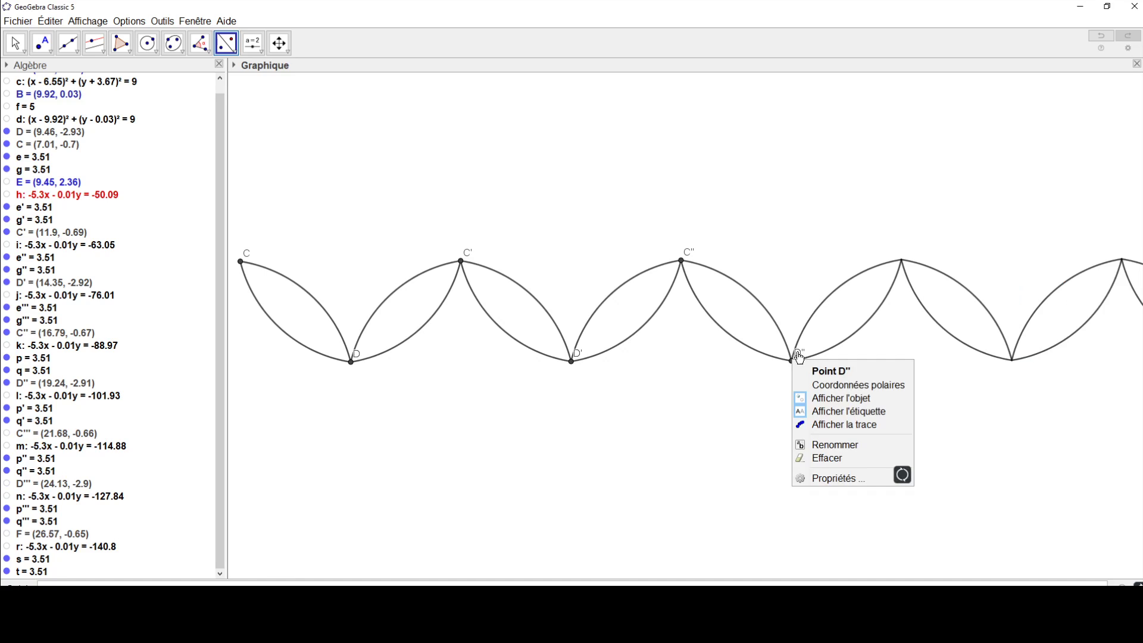
{"action": "left_click", "coordinate": [830, 396]}
{"action": "right_click", "coordinate": [682, 260]}
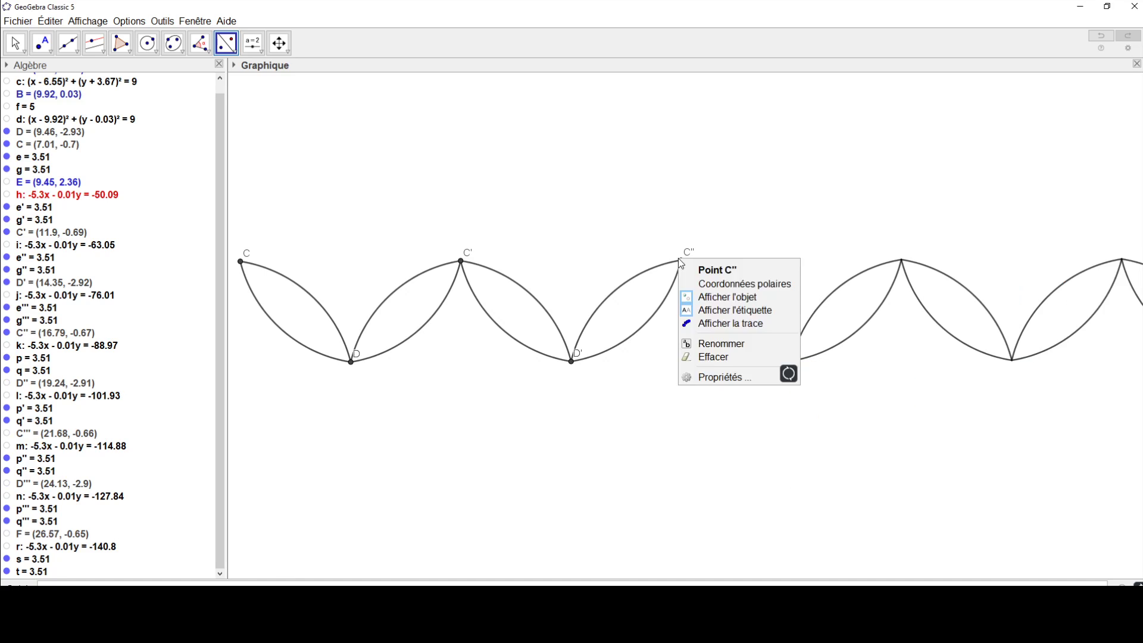
{"action": "left_click", "coordinate": [715, 304]}
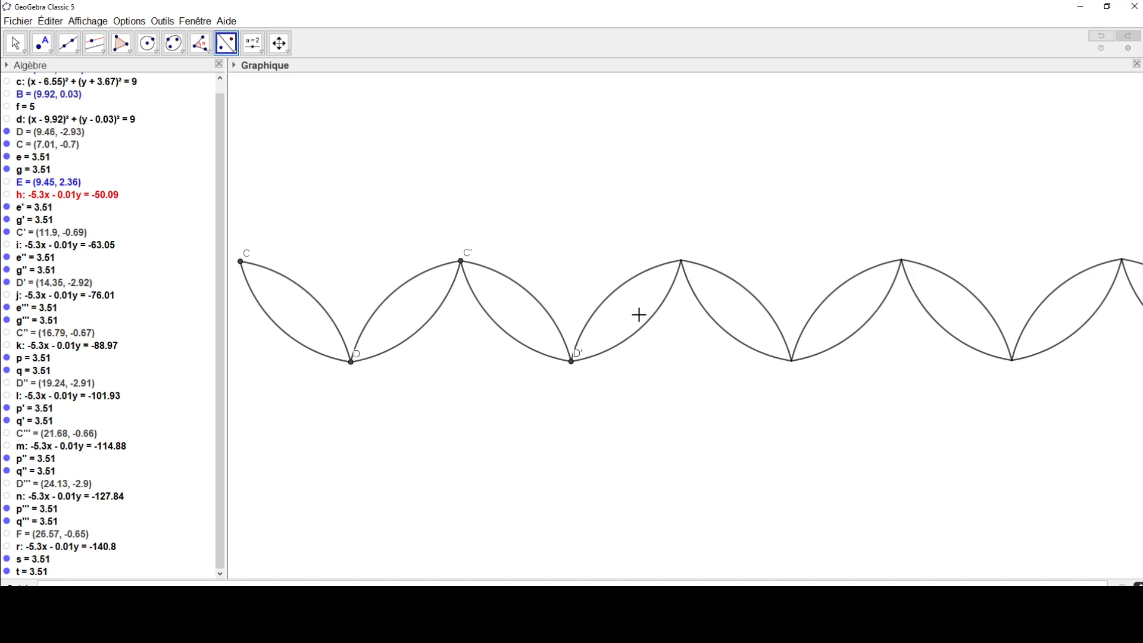
{"action": "right_click", "coordinate": [571, 361]}
{"action": "left_click", "coordinate": [607, 406]}
{"action": "right_click", "coordinate": [461, 261]}
{"action": "left_click", "coordinate": [509, 303]}
{"action": "right_click", "coordinate": [351, 361]}
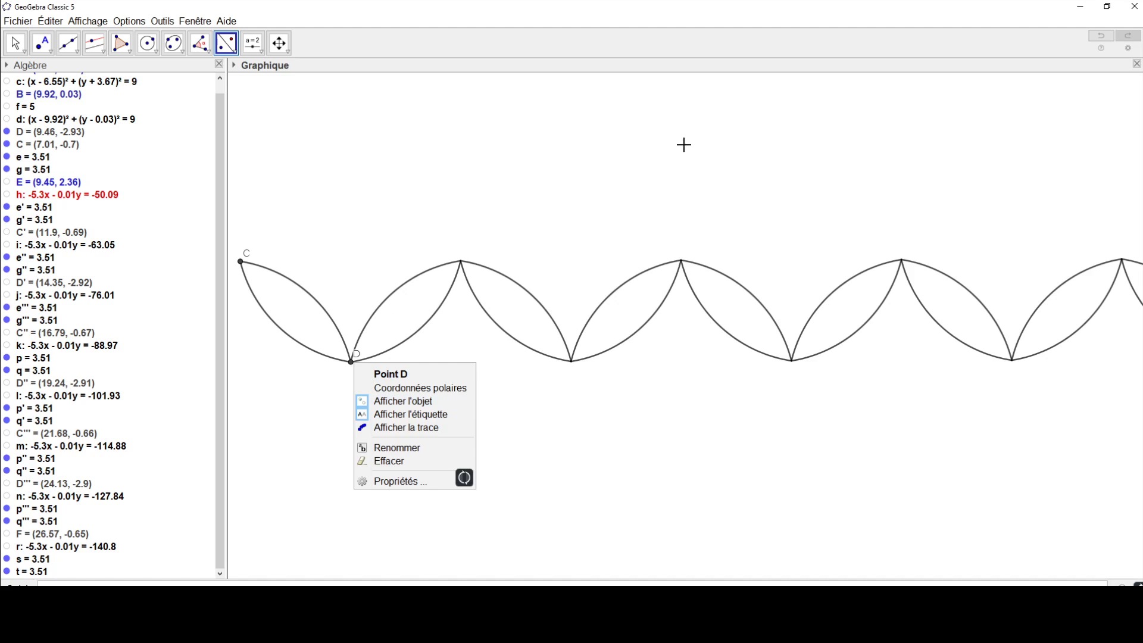
{"action": "left_click", "coordinate": [1102, 36]}
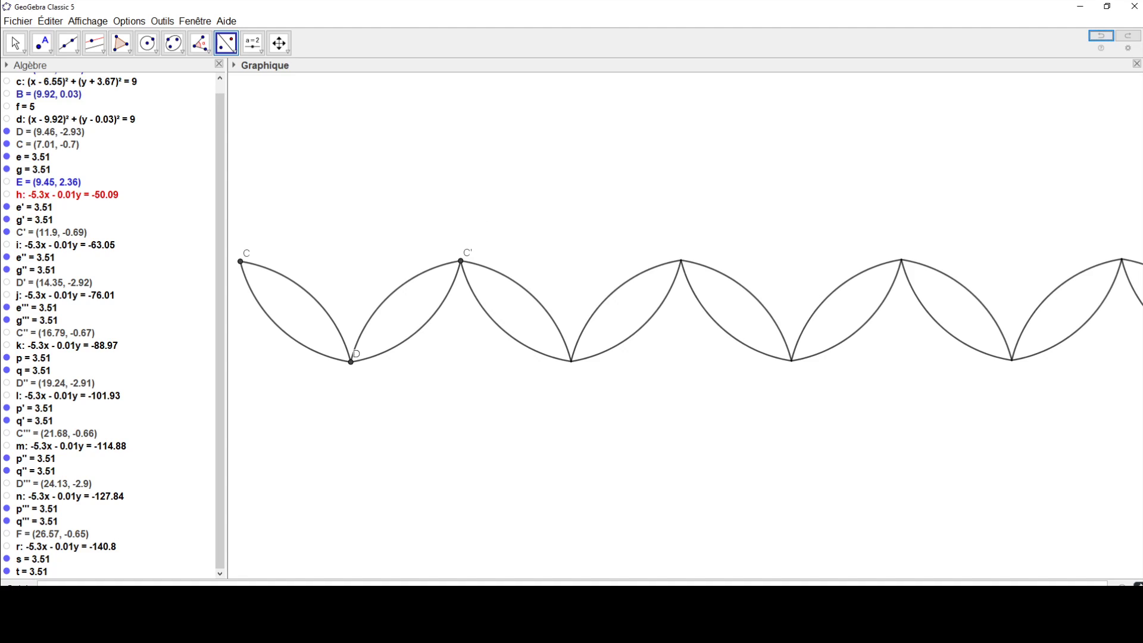
{"action": "left_click", "coordinate": [18, 21]}
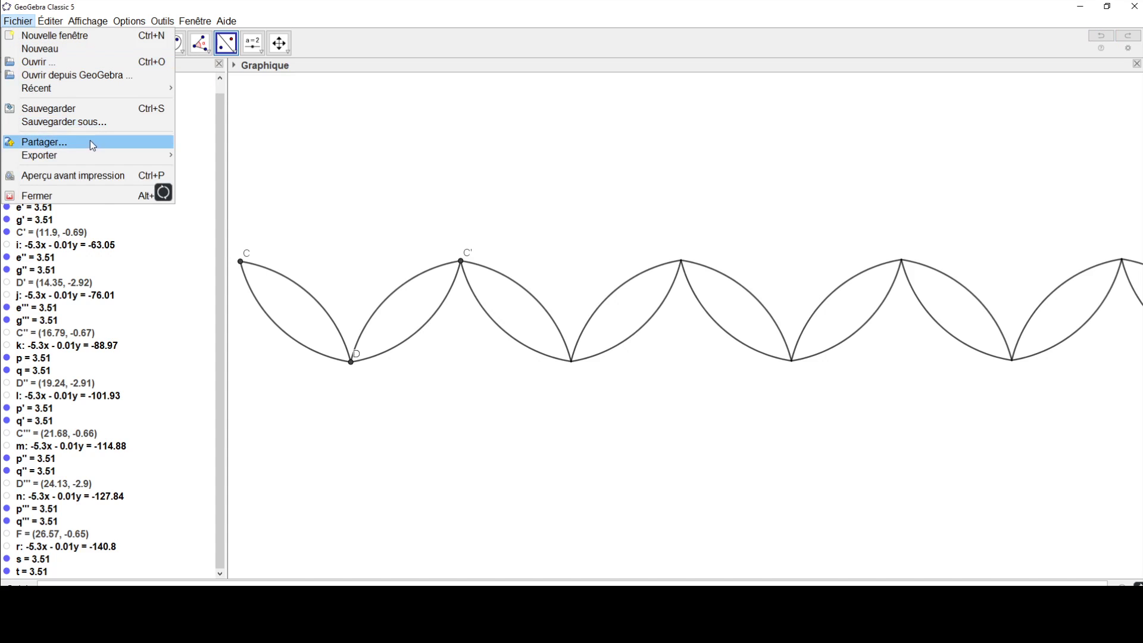
{"action": "left_click", "coordinate": [60, 123]}
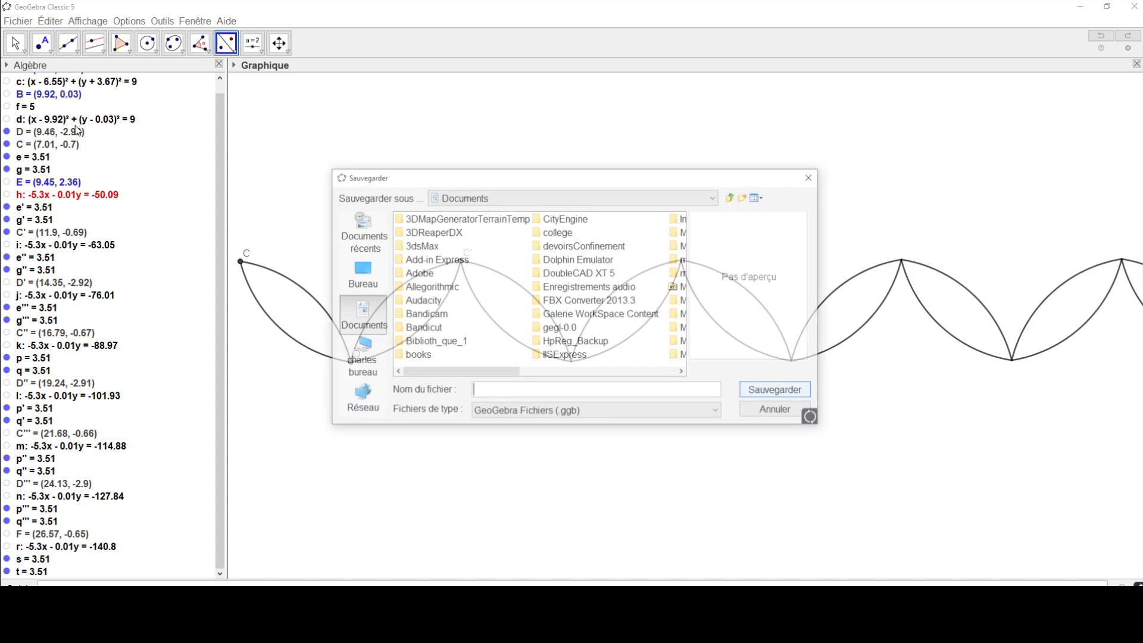
{"action": "left_click", "coordinate": [812, 176]}
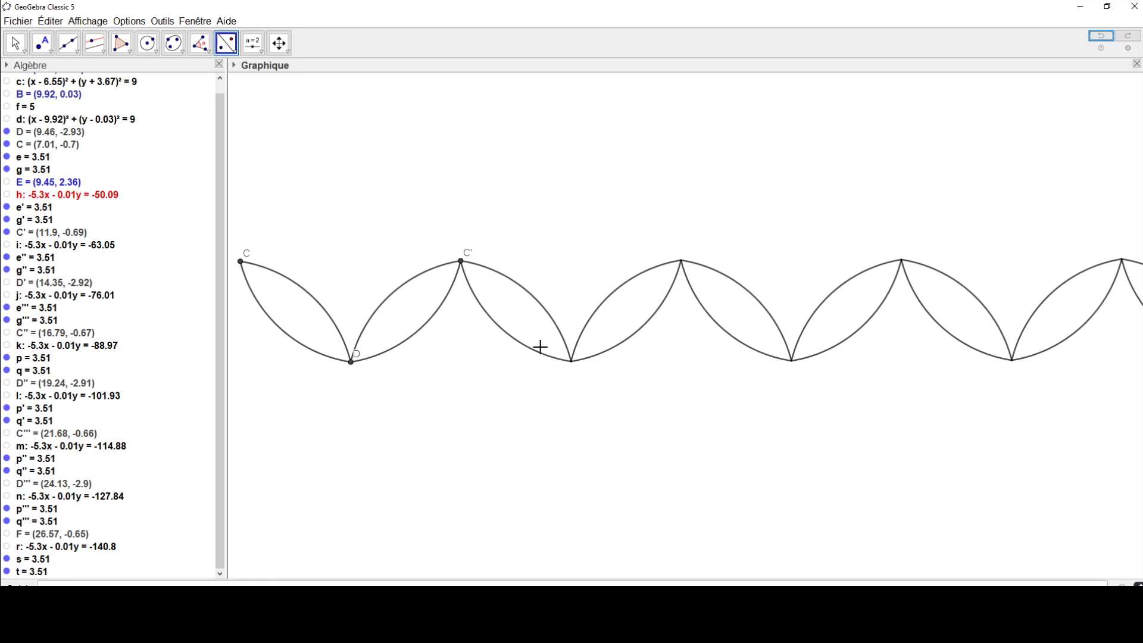
{"action": "left_click", "coordinate": [7, 106]}
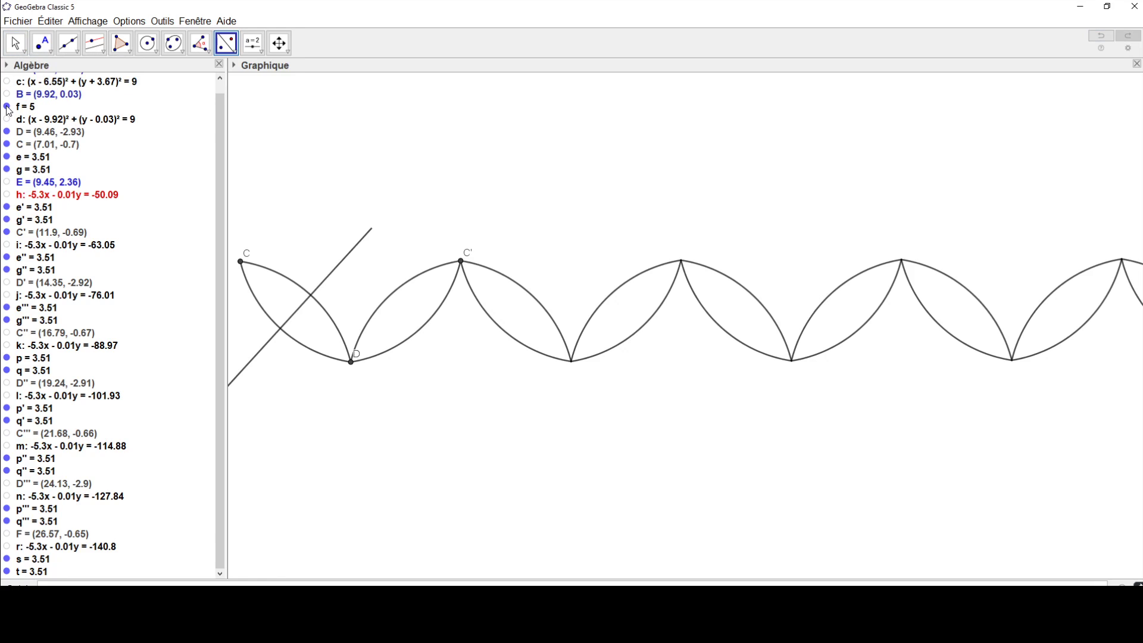
{"action": "left_click", "coordinate": [7, 106]}
{"action": "left_click", "coordinate": [7, 120]}
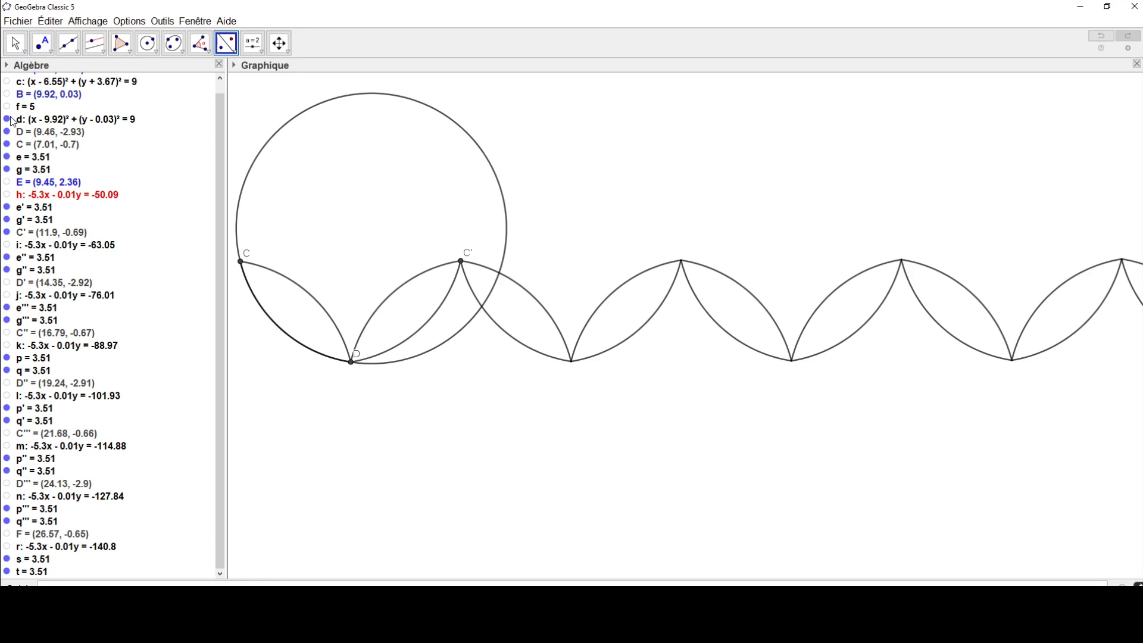
{"action": "left_click", "coordinate": [8, 119]}
Step: Show point E and the red reflection line through D again
{"action": "left_click", "coordinate": [7, 182]}
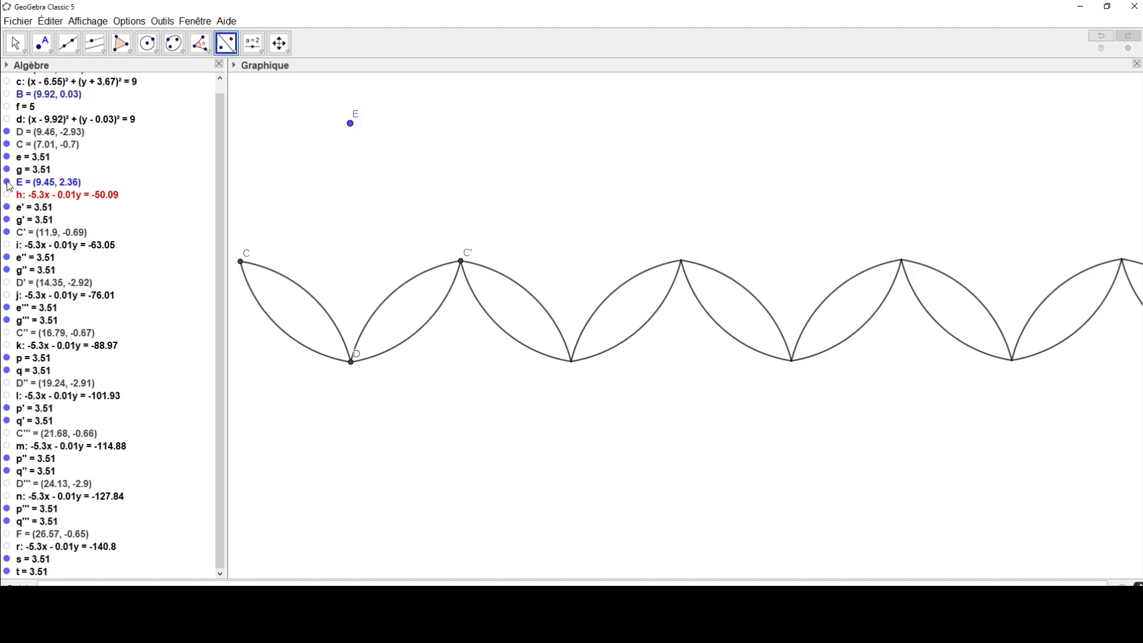
{"action": "left_click", "coordinate": [7, 195]}
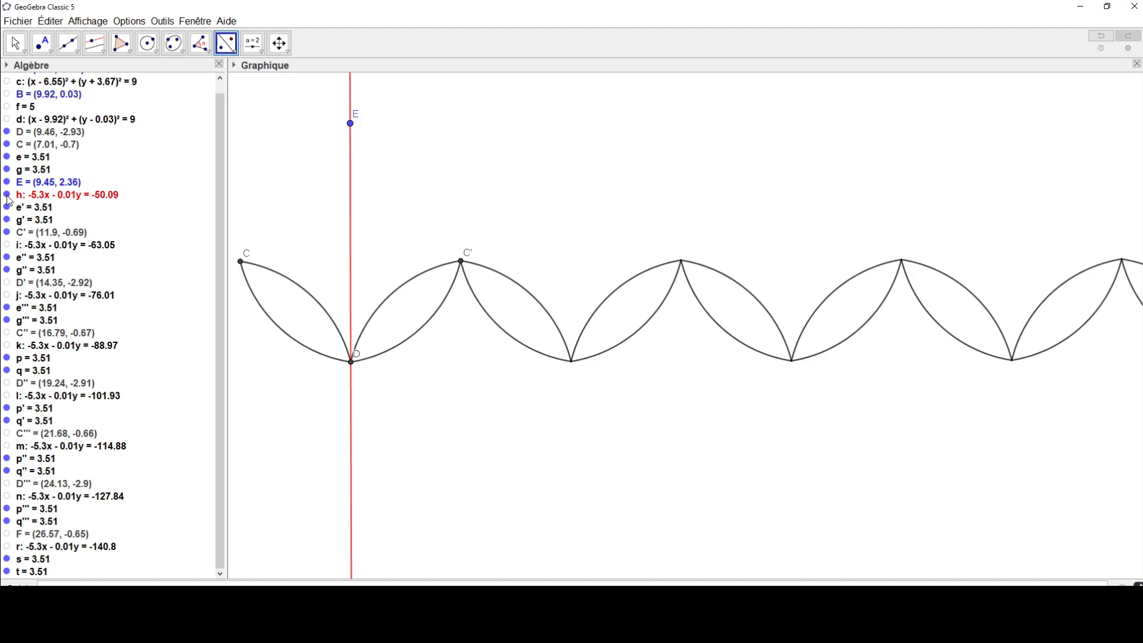
Step: Hide all arcs beyond C', from s and t back to e'' and g'', leaving only the first two lenses
{"action": "left_click", "coordinate": [7, 571]}
{"action": "left_click", "coordinate": [7, 559]}
{"action": "left_click", "coordinate": [7, 522]}
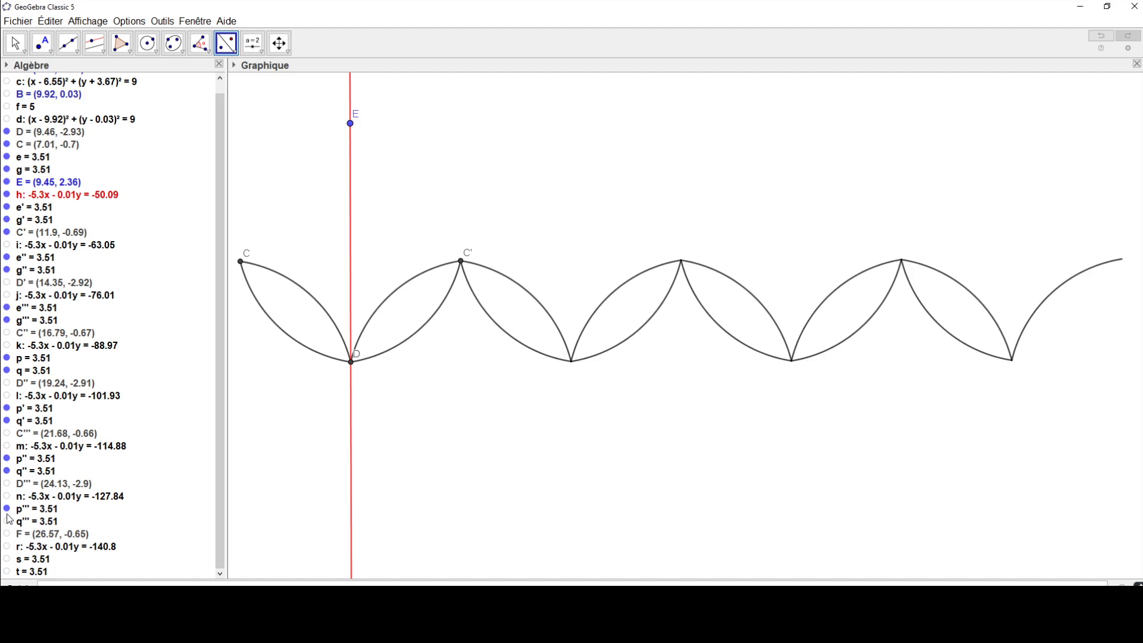
{"action": "left_click", "coordinate": [7, 509]}
{"action": "left_click", "coordinate": [8, 471]}
{"action": "left_click", "coordinate": [7, 459]}
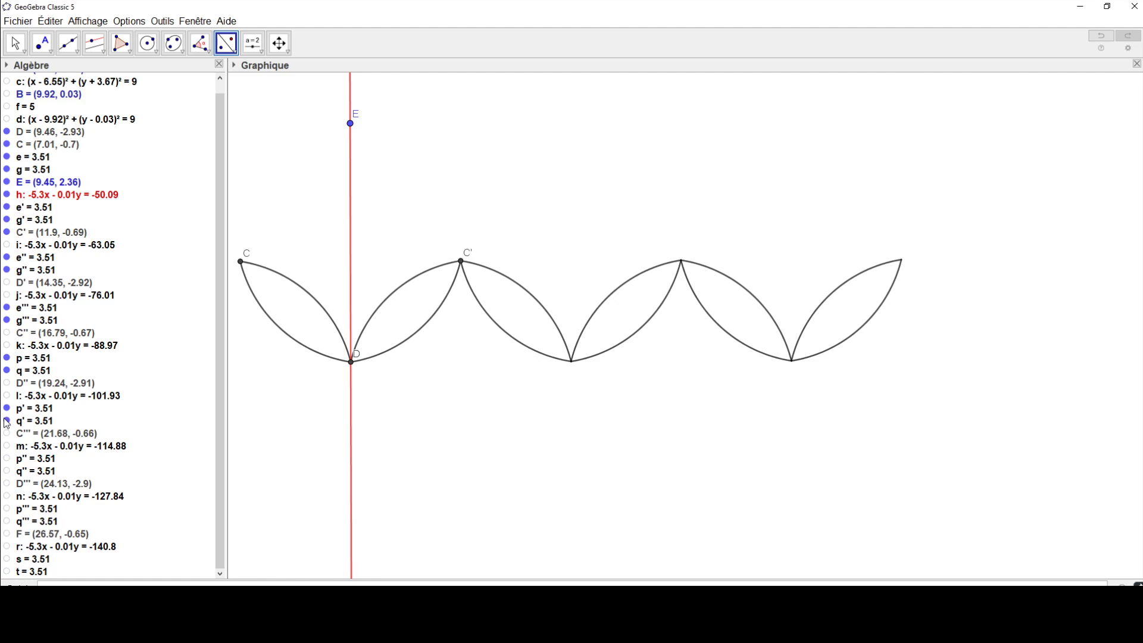
{"action": "left_click", "coordinate": [8, 421]}
{"action": "left_click", "coordinate": [7, 408]}
{"action": "left_click", "coordinate": [8, 370]}
{"action": "left_click", "coordinate": [7, 358]}
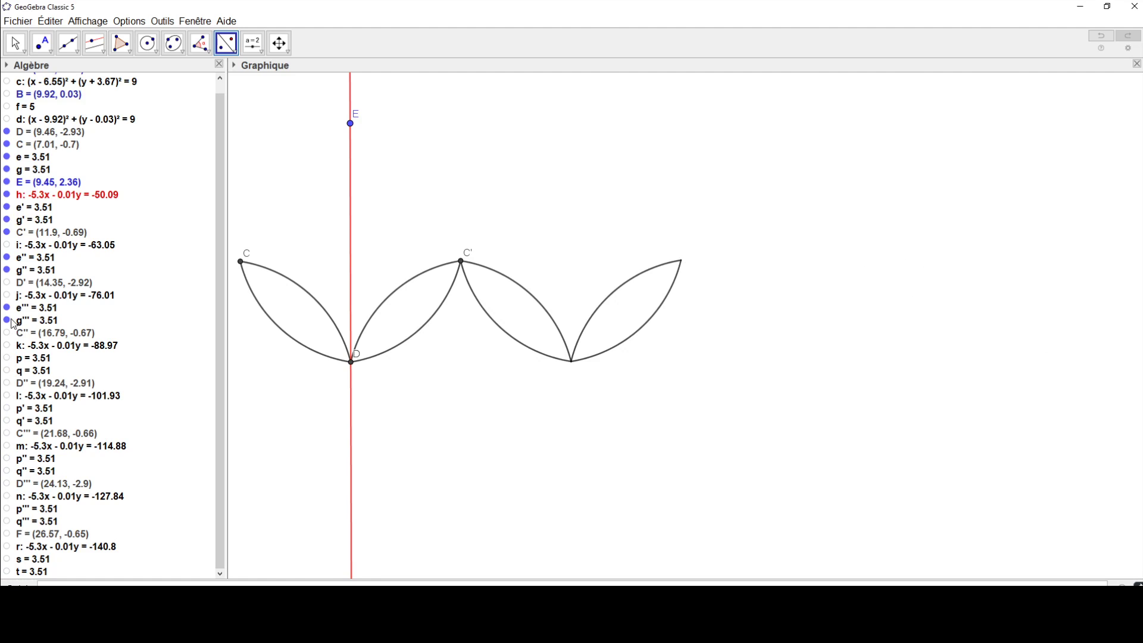
{"action": "left_click", "coordinate": [7, 321]}
{"action": "left_click", "coordinate": [8, 308]}
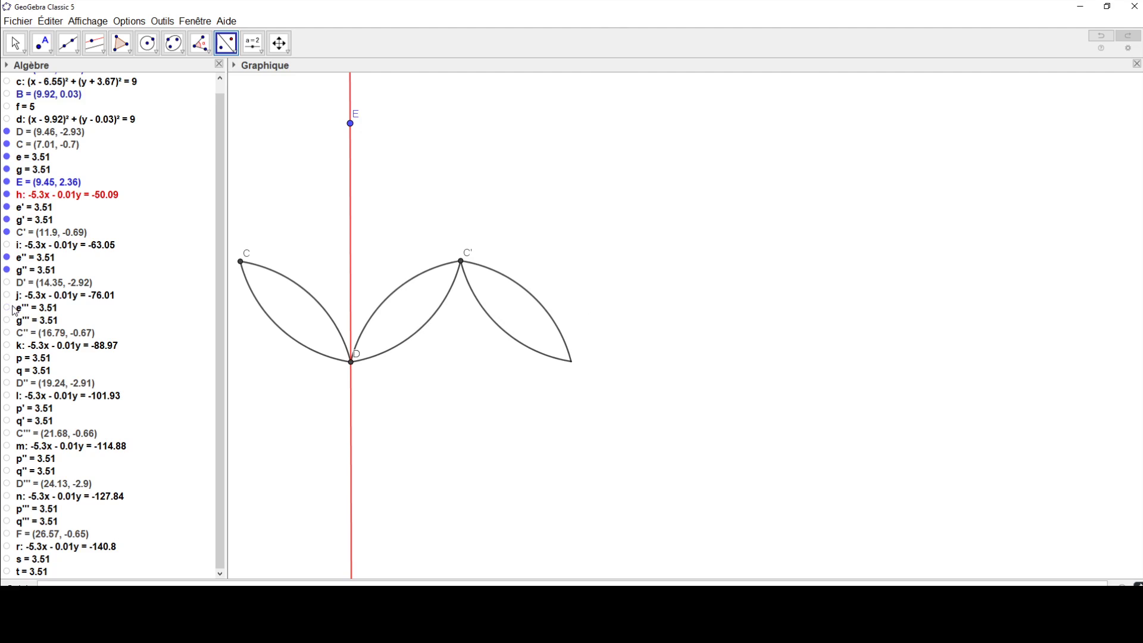
{"action": "left_click", "coordinate": [7, 269]}
{"action": "left_click", "coordinate": [7, 257]}
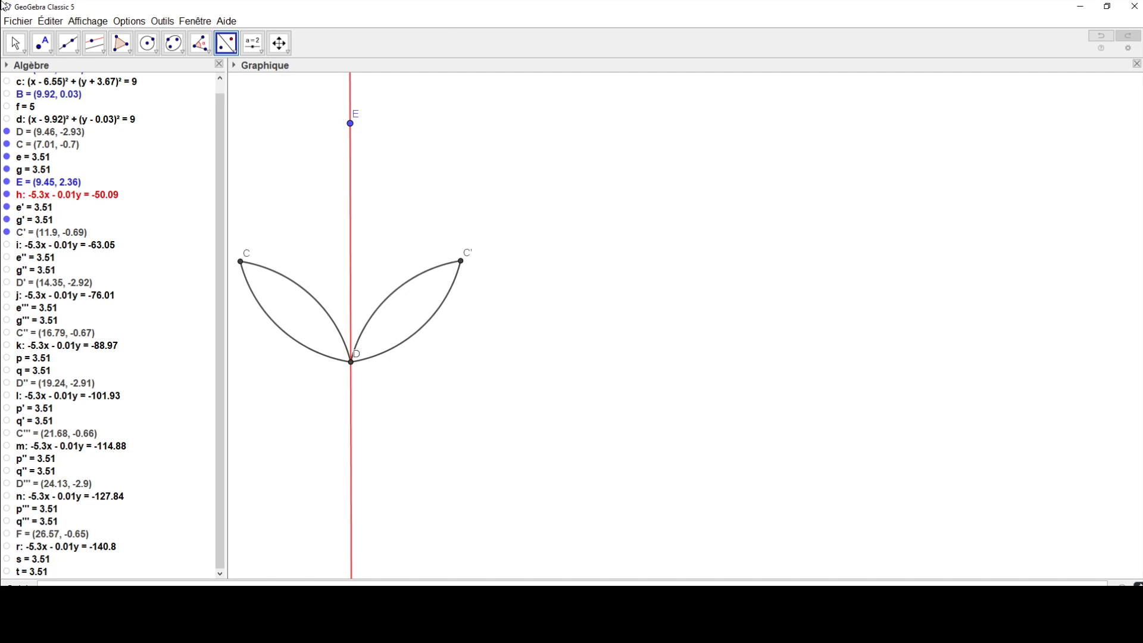
Step: Place a free point outside the second lens, slightly right of and below C', and rename it O
{"action": "left_click", "coordinate": [41, 43]}
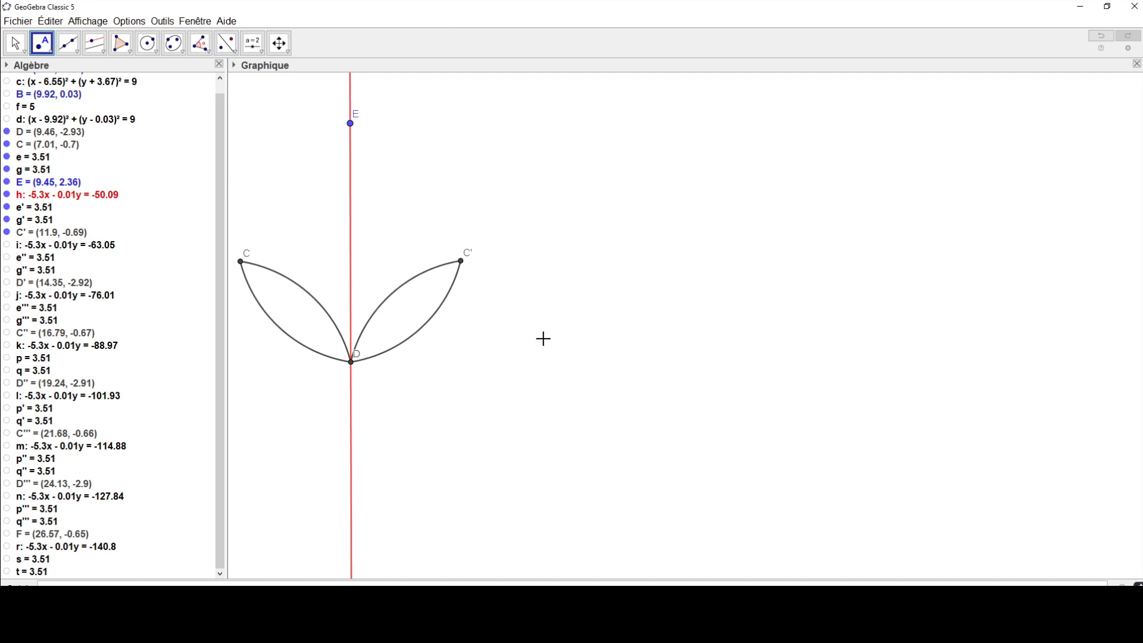
{"action": "left_click", "coordinate": [481, 322]}
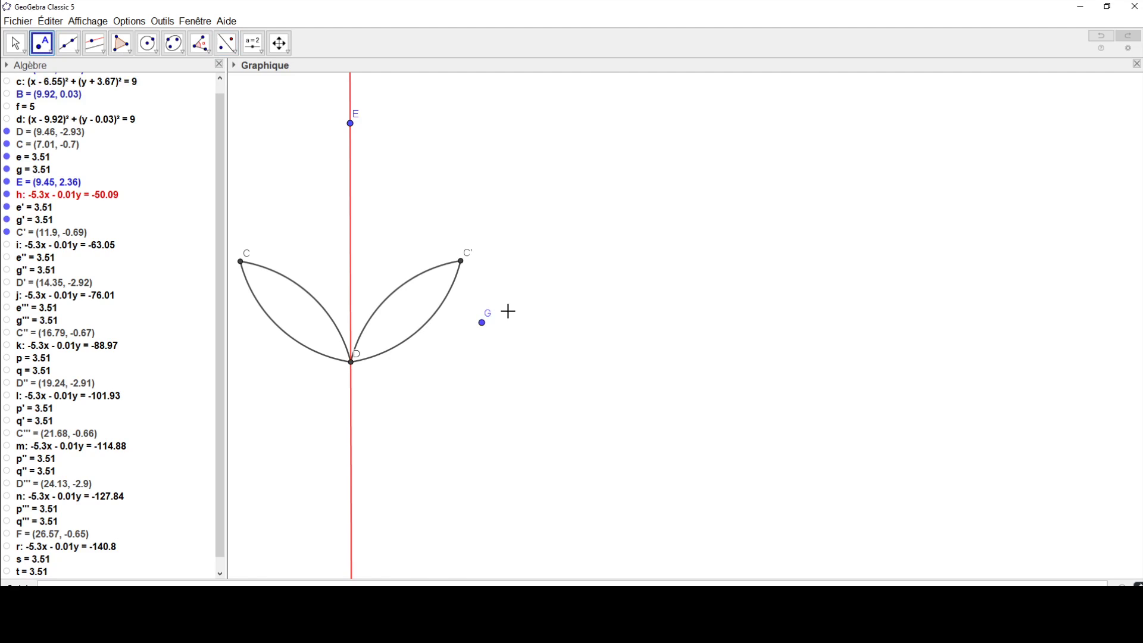
{"action": "right_click", "coordinate": [483, 324]}
{"action": "left_click", "coordinate": [519, 408]}
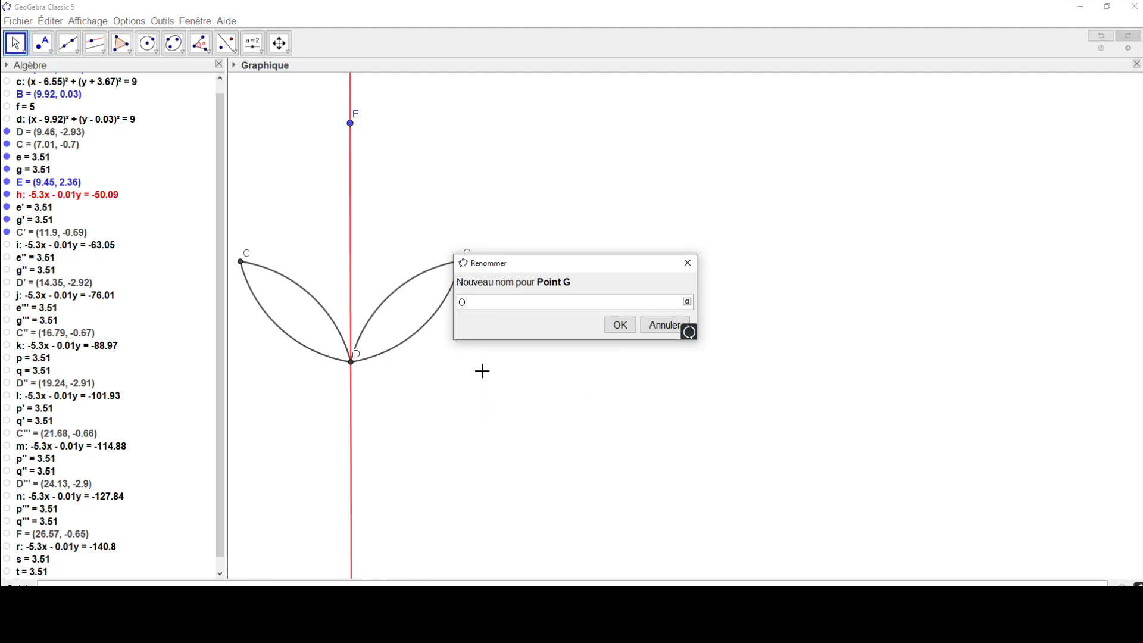
{"action": "key", "text": "Return"}
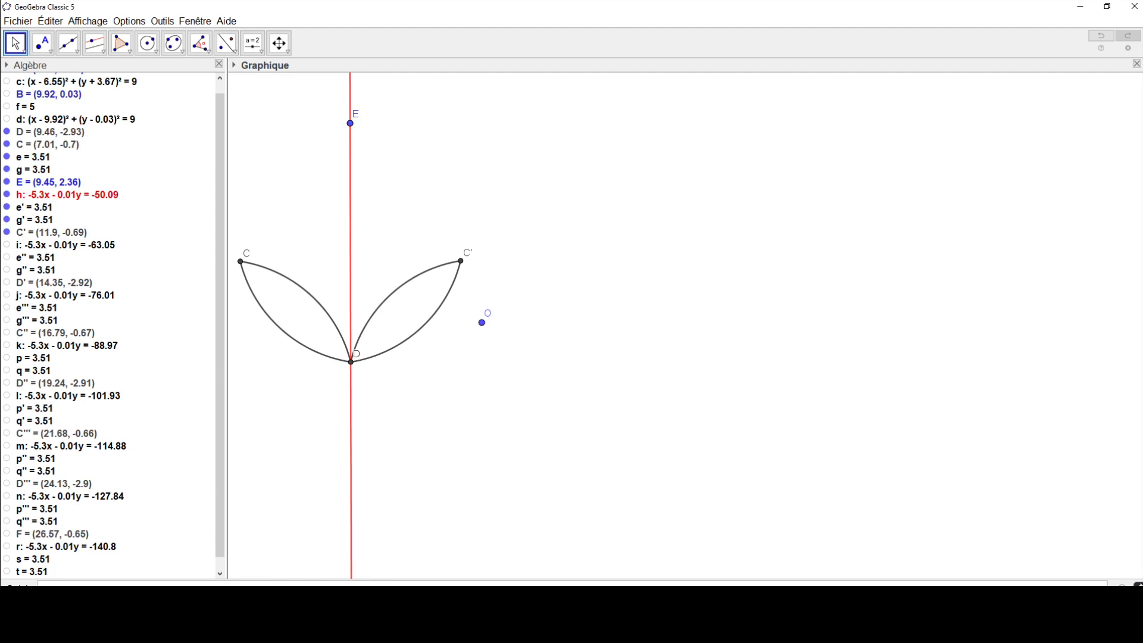
Step: Check part 3 of the frieze exercise in the PDF and reflect both arcs of the lens between D and C' through point O
{"action": "left_click_drag", "start_coordinate": [1142, 123], "coordinate": [690, 51]}
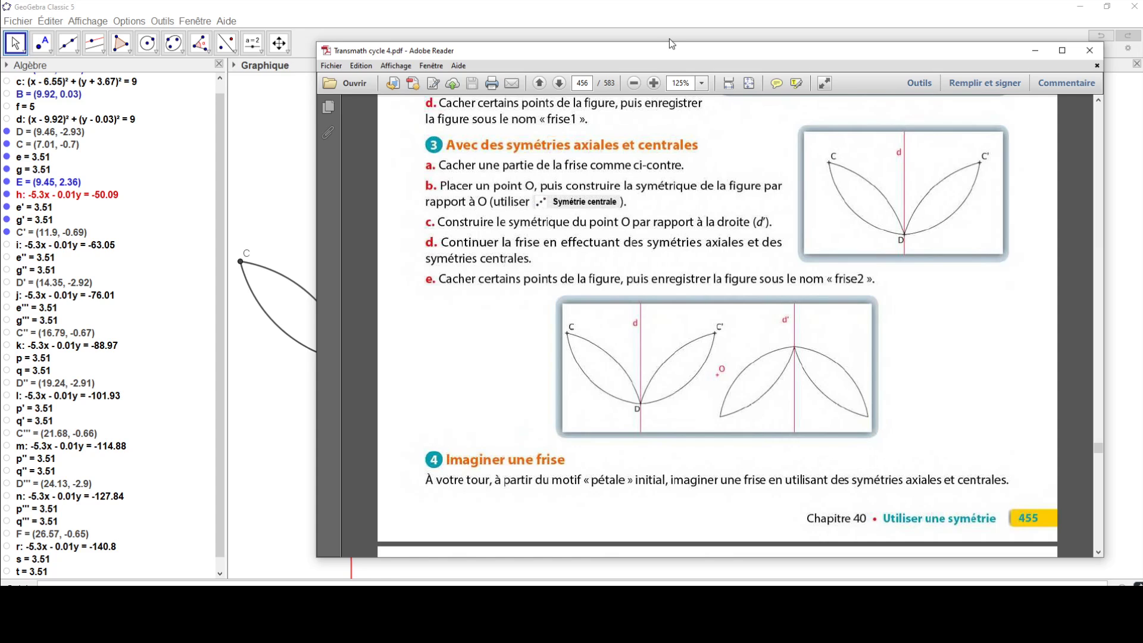
{"action": "left_click_drag", "start_coordinate": [671, 44], "coordinate": [1142, 42]}
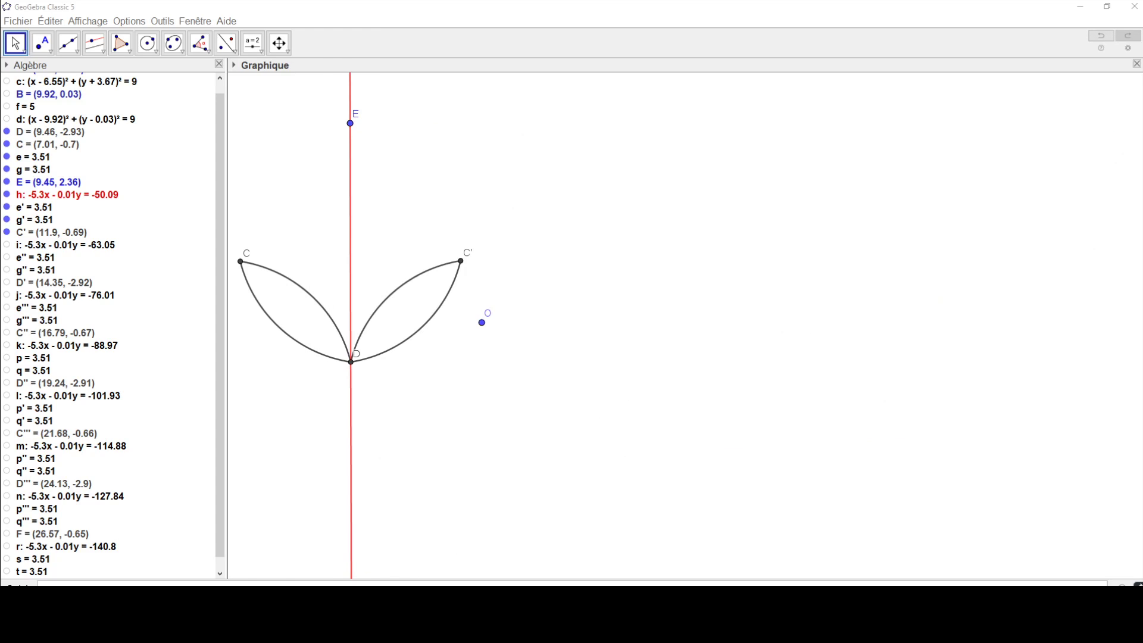
{"action": "left_click", "coordinate": [229, 55]}
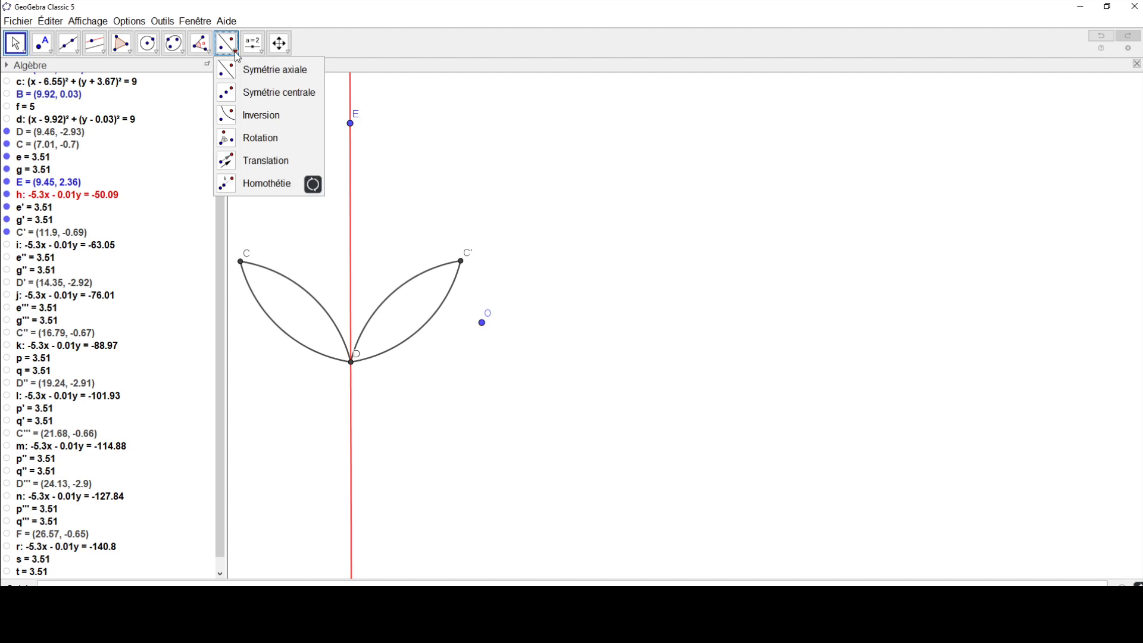
{"action": "left_click", "coordinate": [235, 95]}
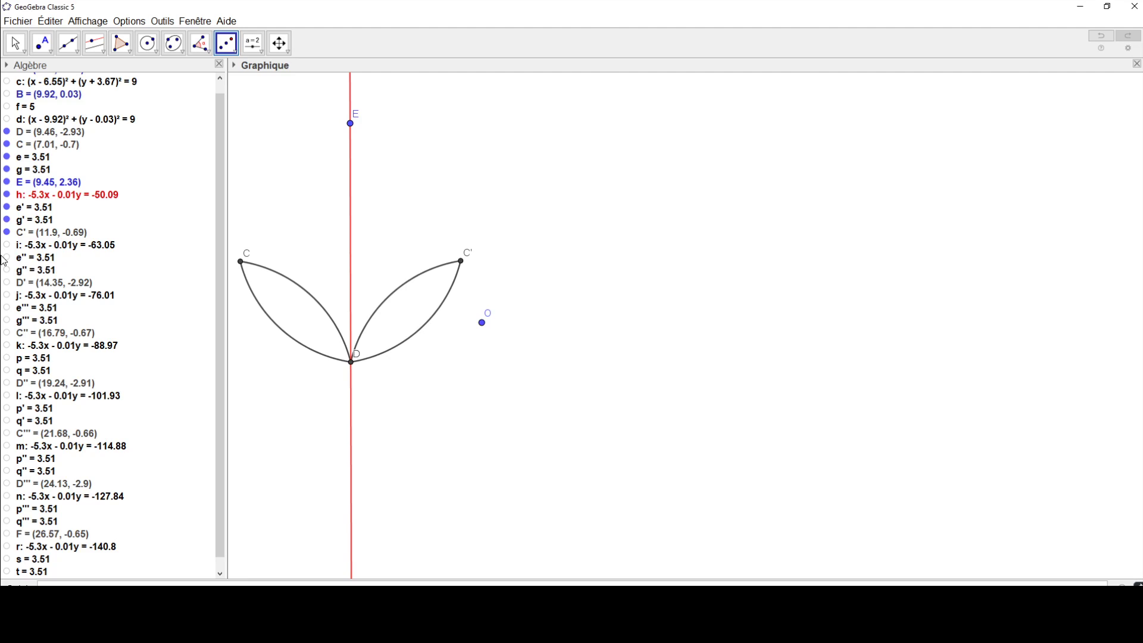
{"action": "left_click", "coordinate": [445, 300]}
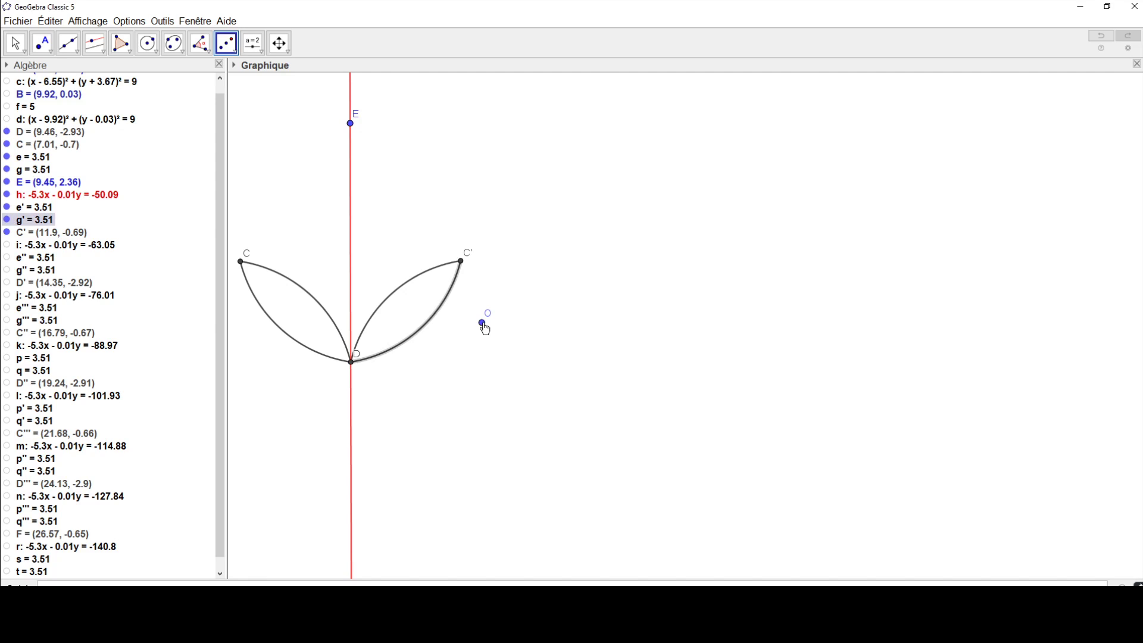
{"action": "left_click", "coordinate": [482, 323]}
{"action": "left_click", "coordinate": [420, 280]}
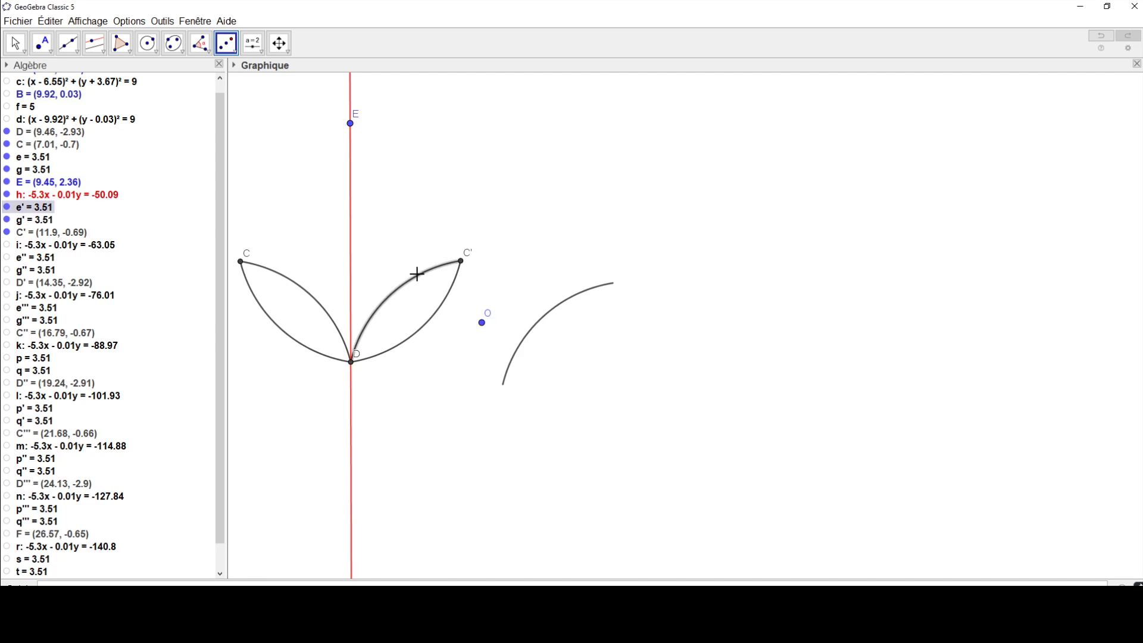
{"action": "left_click", "coordinate": [481, 323]}
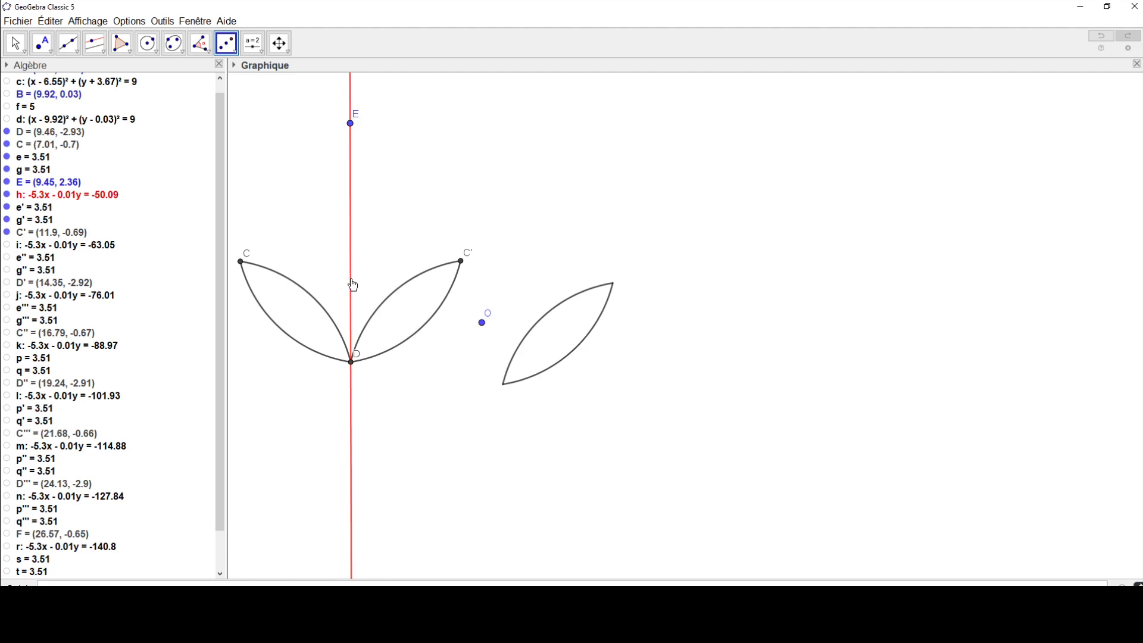
Step: Reflect both arcs of the first lens, between C and D, through point O by central symmetry
{"action": "left_click", "coordinate": [318, 298]}
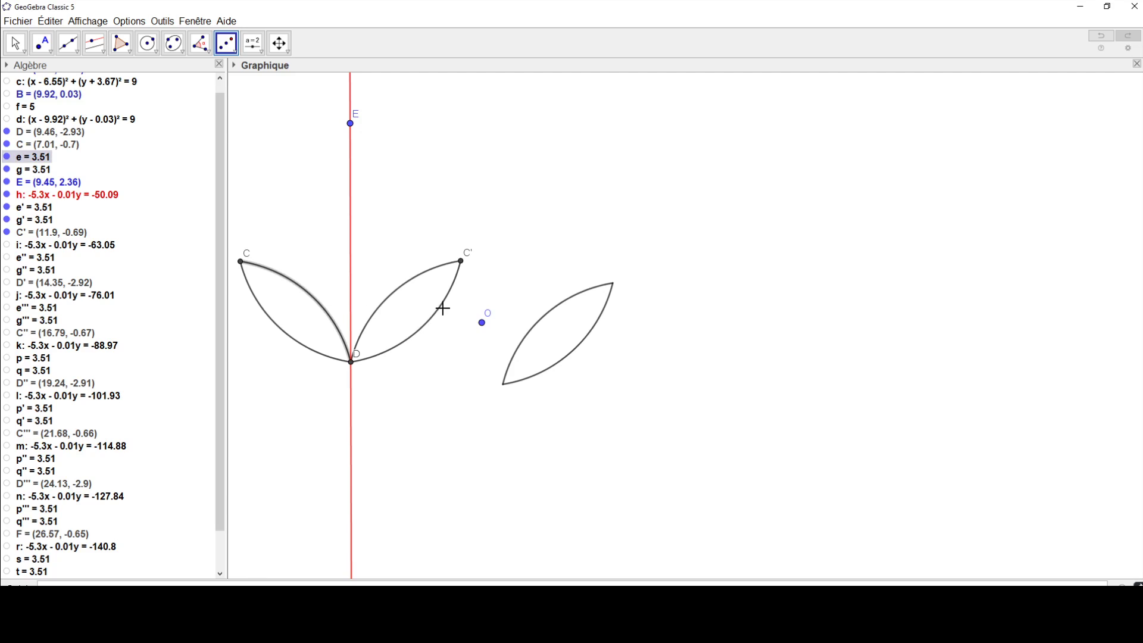
{"action": "left_click", "coordinate": [483, 324]}
{"action": "left_click", "coordinate": [291, 342]}
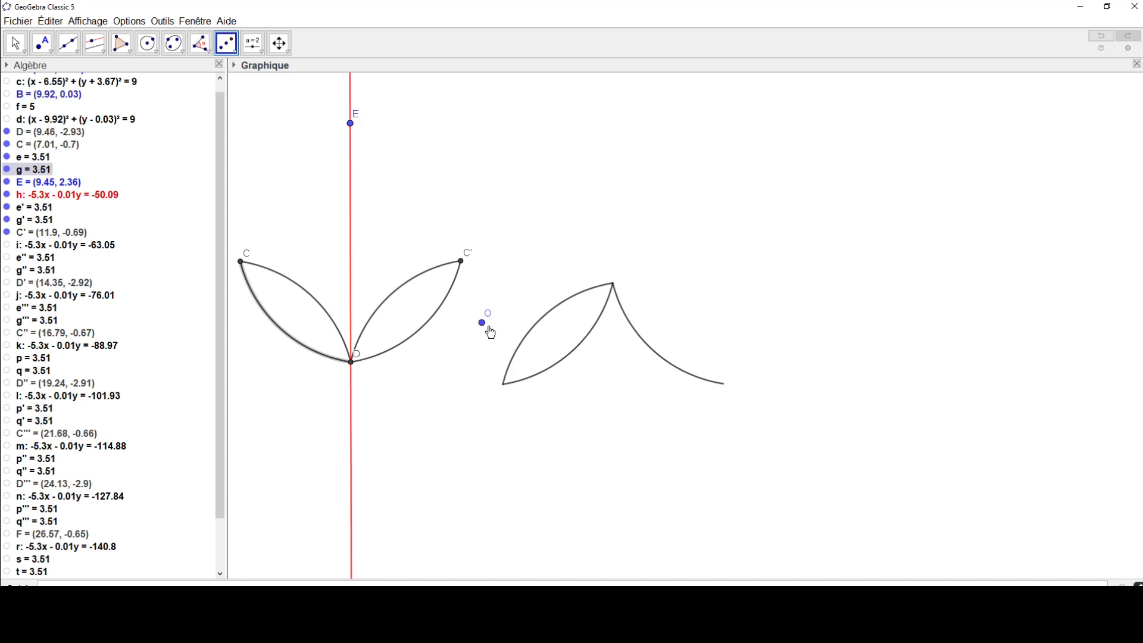
{"action": "left_click", "coordinate": [483, 322]}
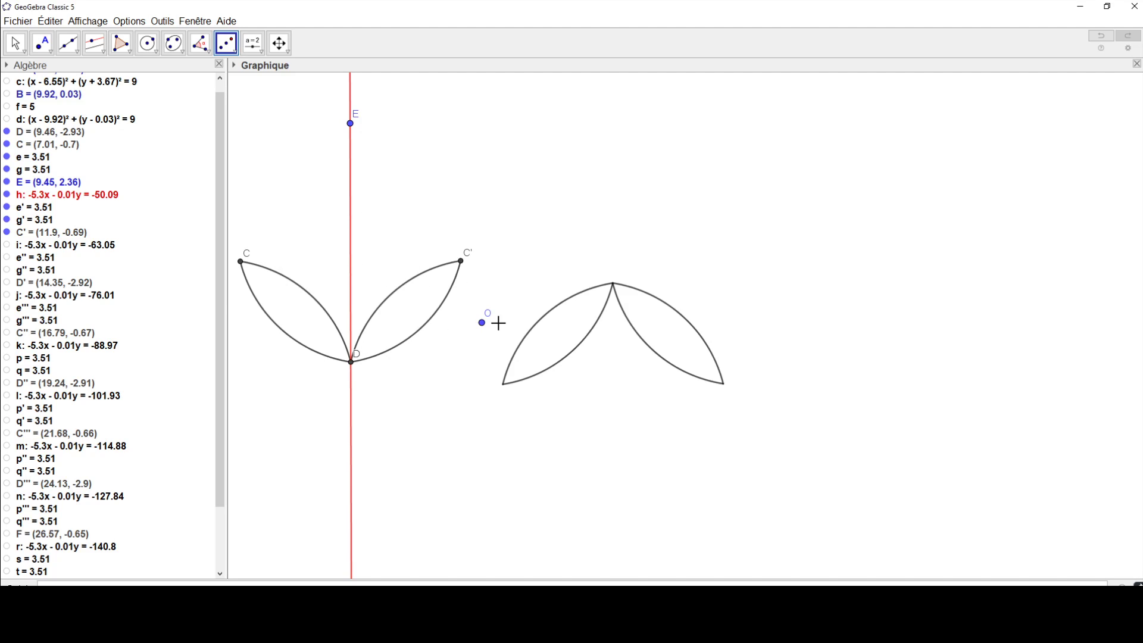
Step: Move point O around the figure and place it beside the second lens's lower arc, so the inverted pair aligns with the original lenses
{"action": "left_click", "coordinate": [16, 45]}
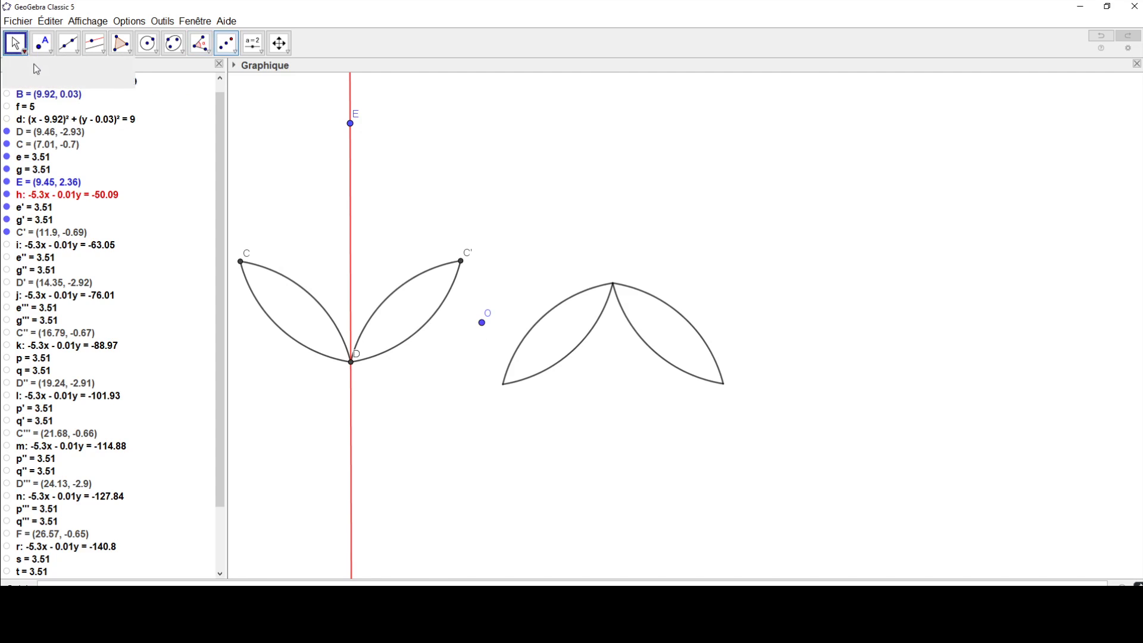
{"action": "left_click_drag", "start_coordinate": [483, 323], "coordinate": [561, 375]}
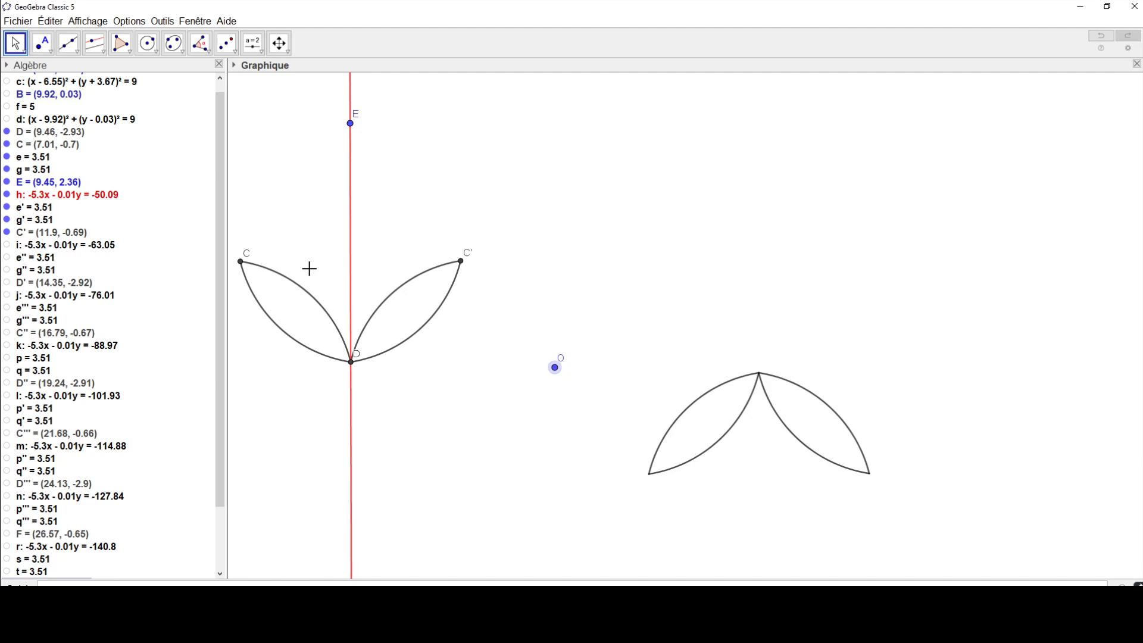
{"action": "left_click_drag", "start_coordinate": [555, 368], "coordinate": [354, 369]}
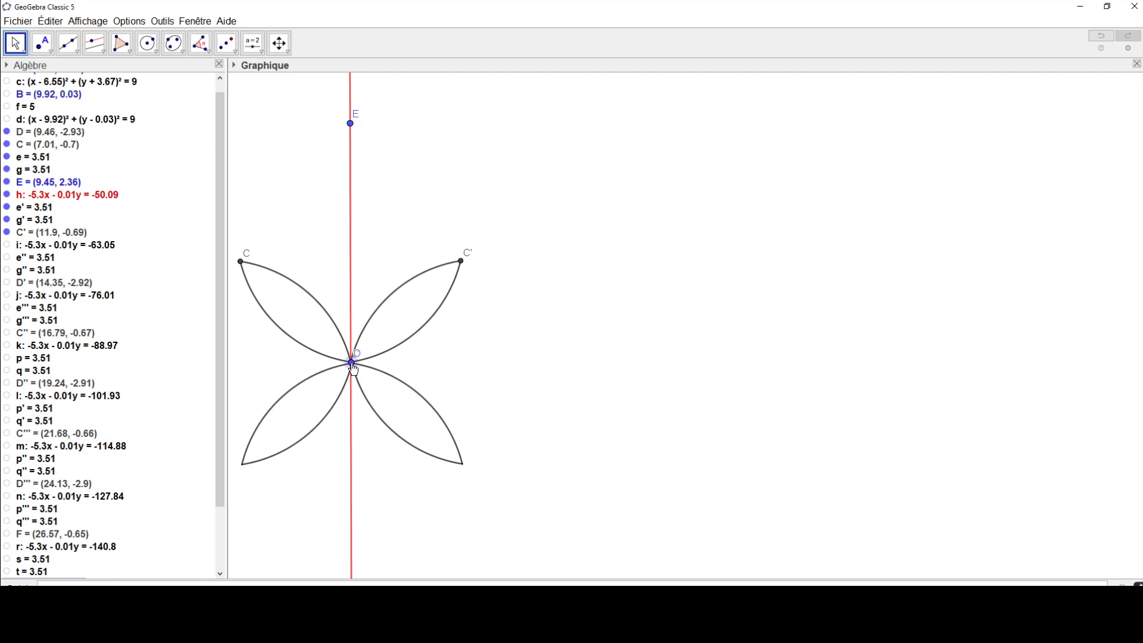
{"action": "left_click_drag", "start_coordinate": [354, 370], "coordinate": [455, 319]}
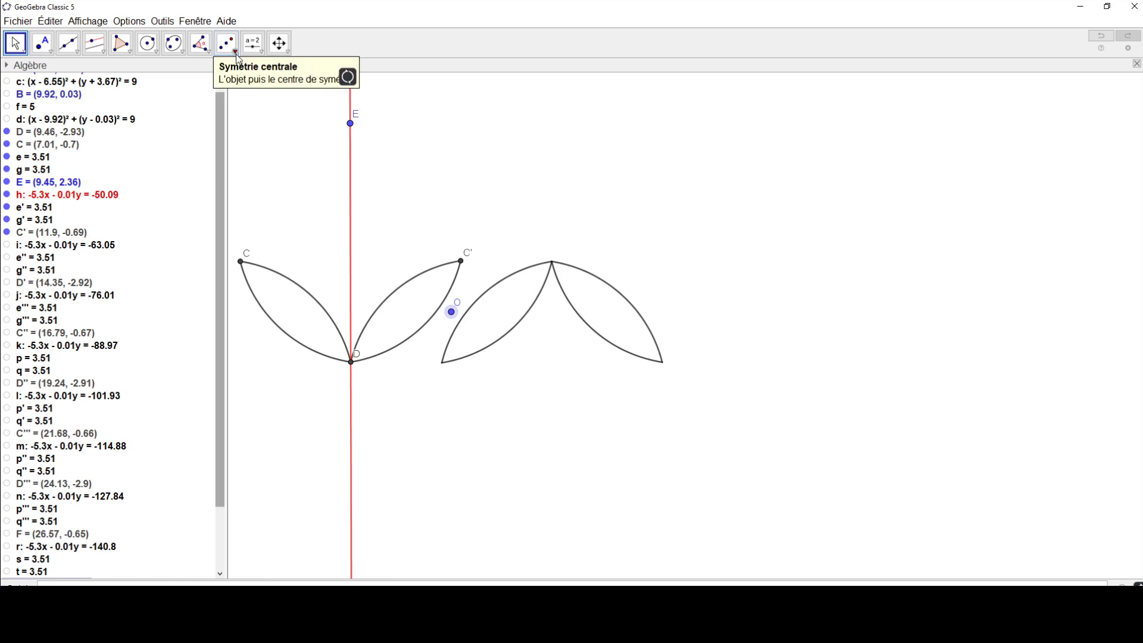
Step: Reflect the red line through D and E about point O by central symmetry
{"action": "left_click", "coordinate": [351, 246]}
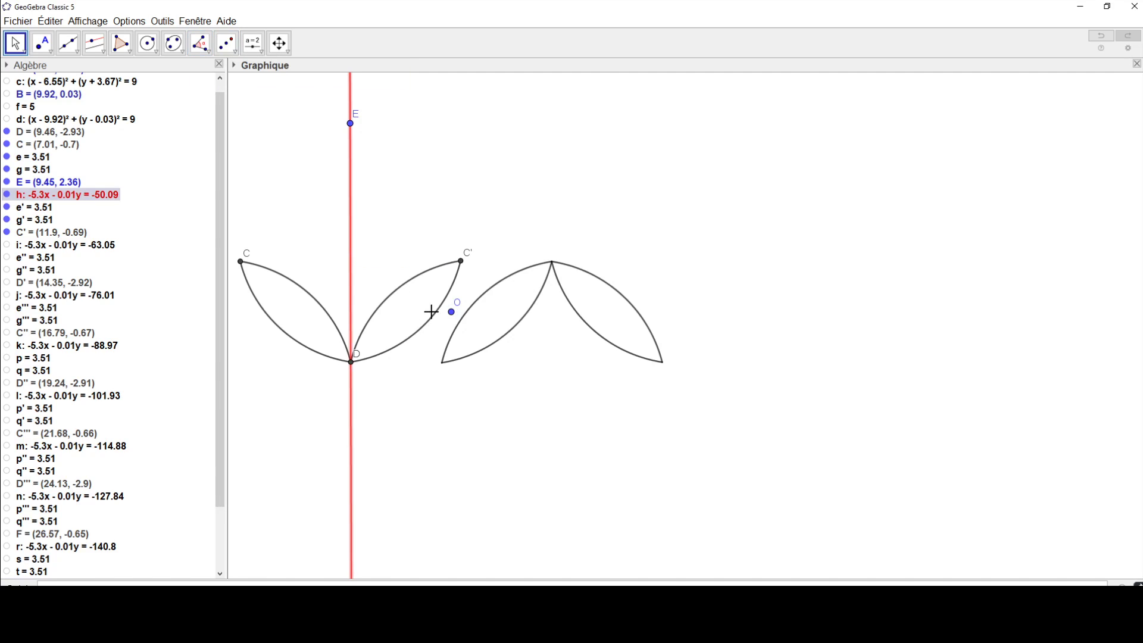
{"action": "left_click", "coordinate": [449, 312]}
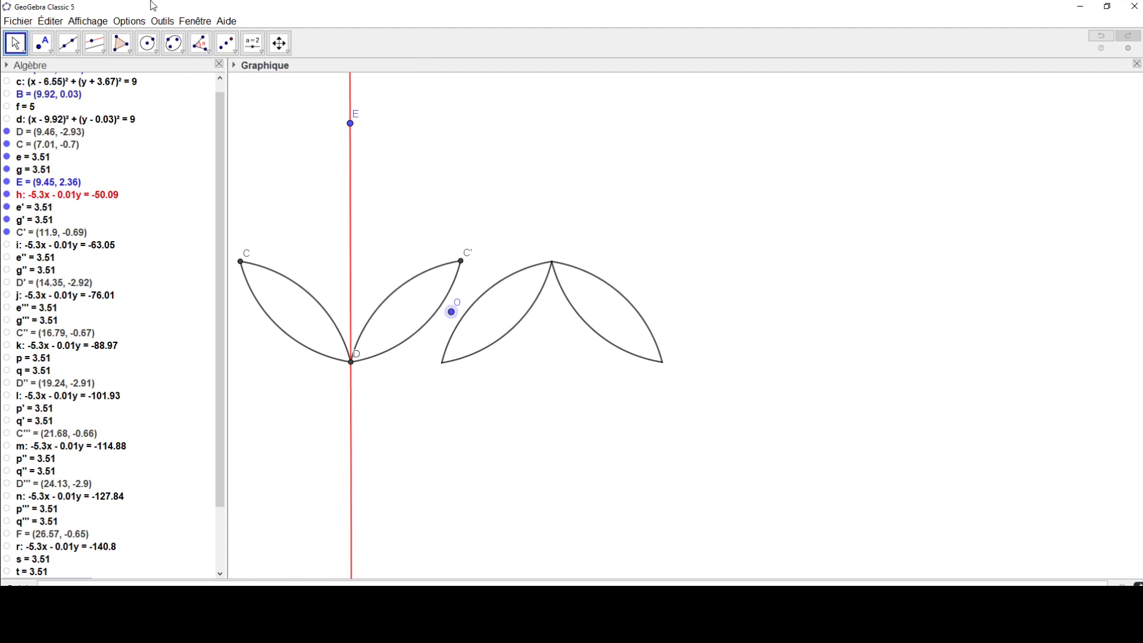
{"action": "left_click", "coordinate": [226, 43]}
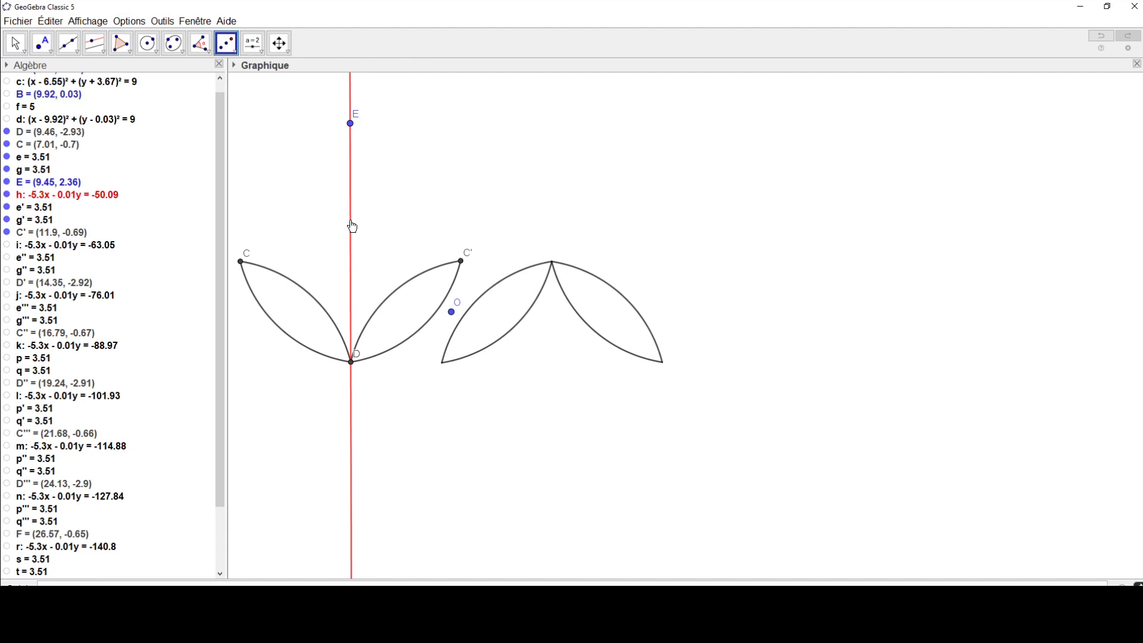
{"action": "left_click", "coordinate": [352, 227]}
{"action": "left_click", "coordinate": [452, 311]}
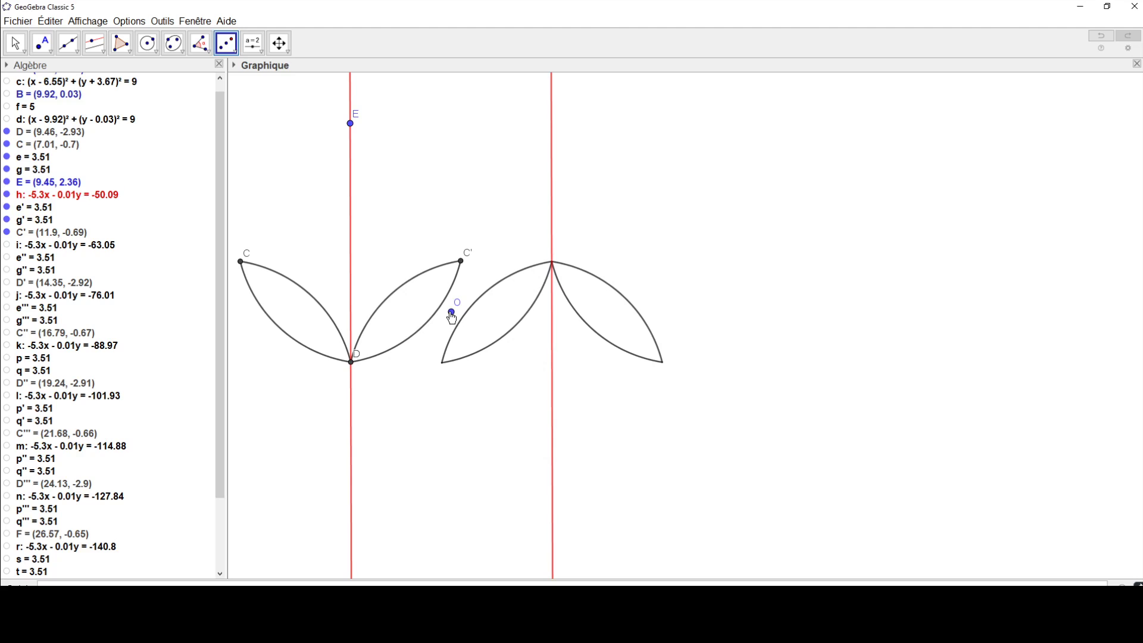
Step: Reflect point O across the second red line by axial symmetry
{"action": "left_click", "coordinate": [451, 312]}
{"action": "left_click", "coordinate": [226, 44]}
{"action": "left_click", "coordinate": [249, 80]}
{"action": "left_click", "coordinate": [551, 315]}
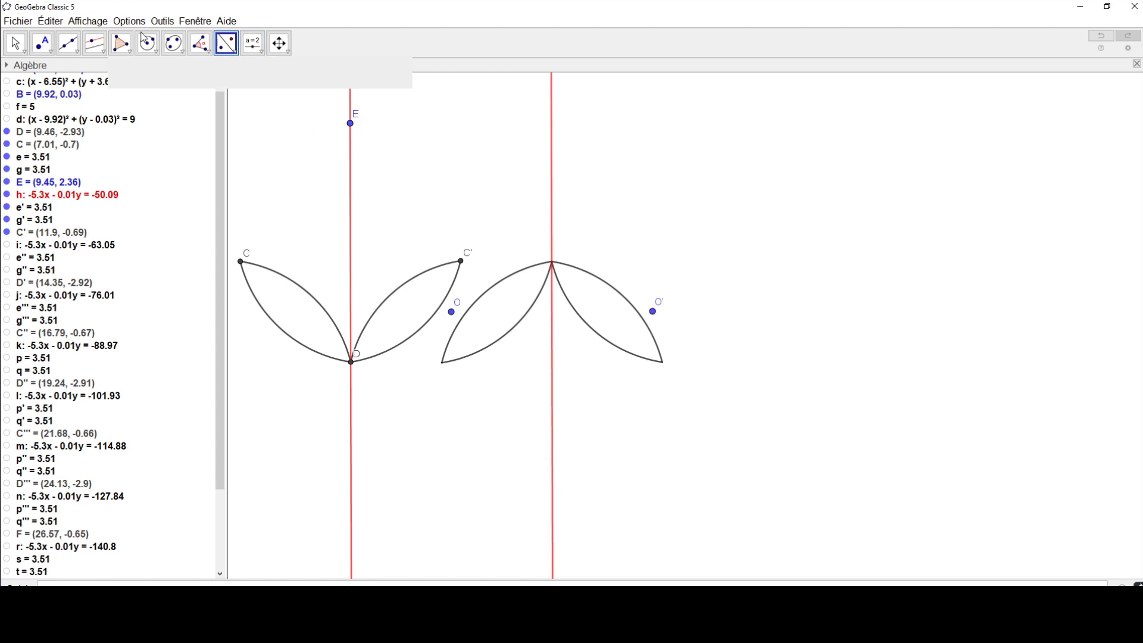
Step: Reflect the four arcs of the inverted lens pair and its red axis through point O' by central symmetry
{"action": "left_click", "coordinate": [238, 52]}
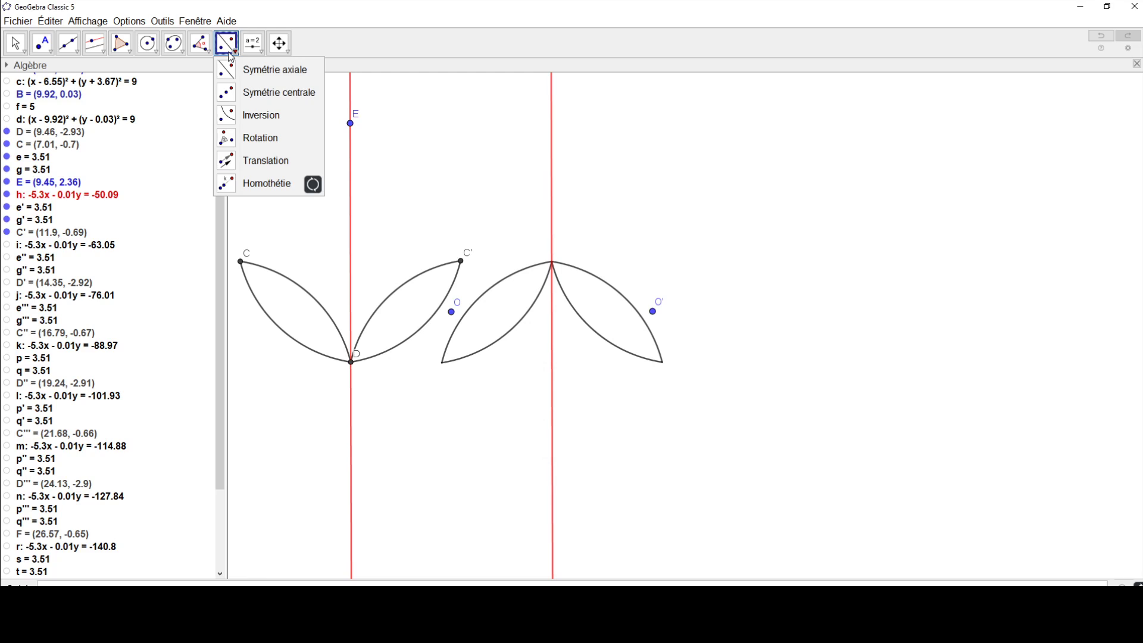
{"action": "left_click", "coordinate": [233, 101]}
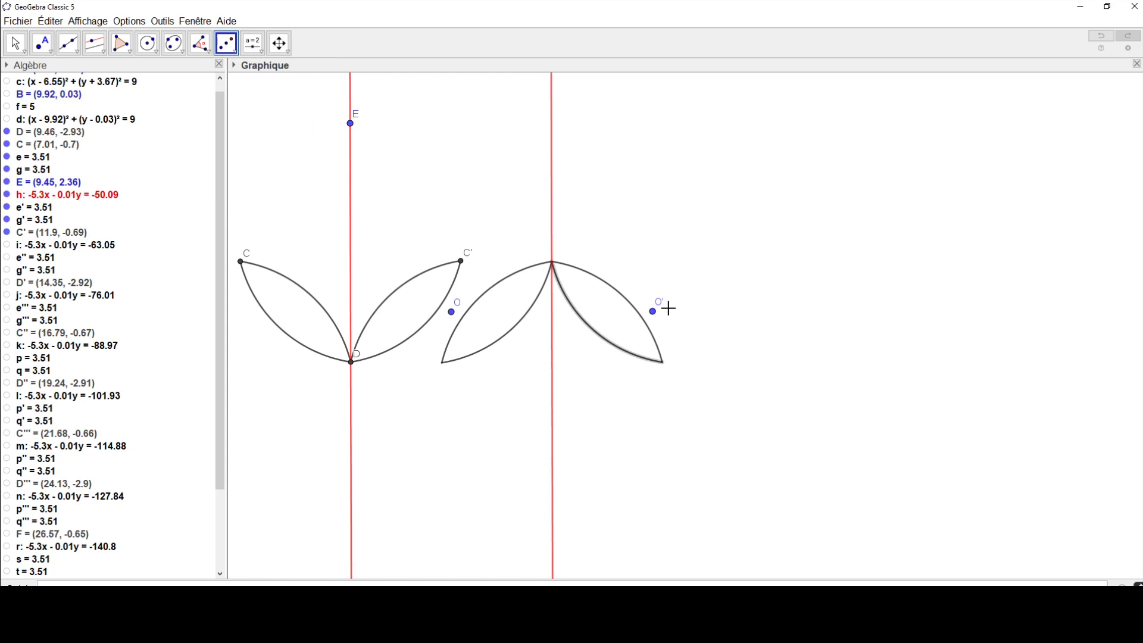
{"action": "left_click", "coordinate": [653, 312]}
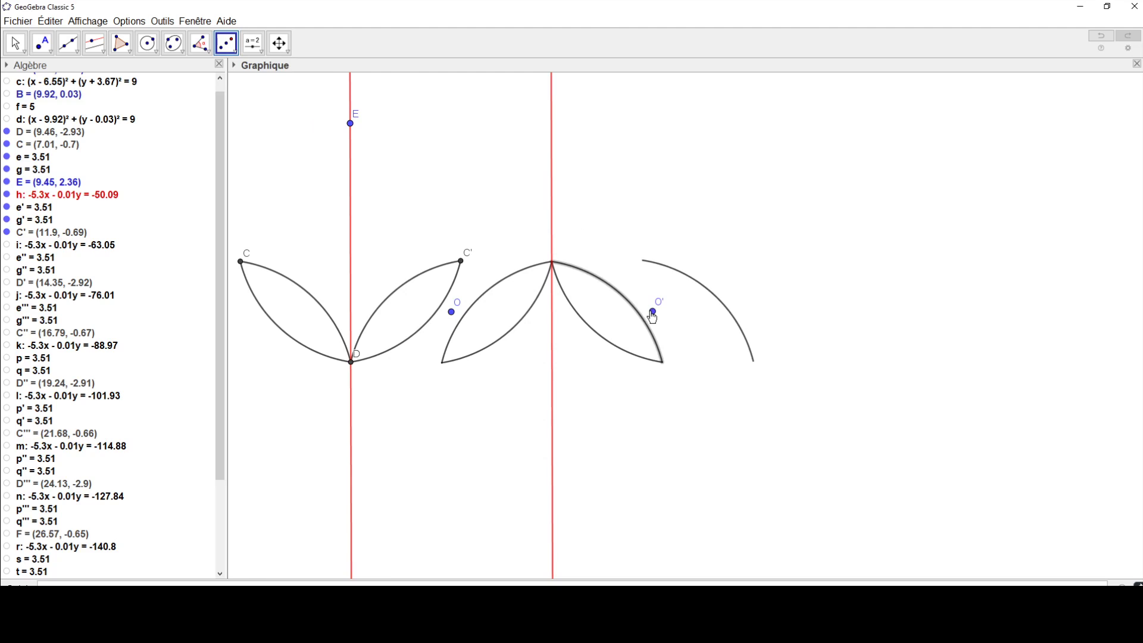
{"action": "left_click", "coordinate": [653, 312]}
{"action": "left_click", "coordinate": [538, 302]}
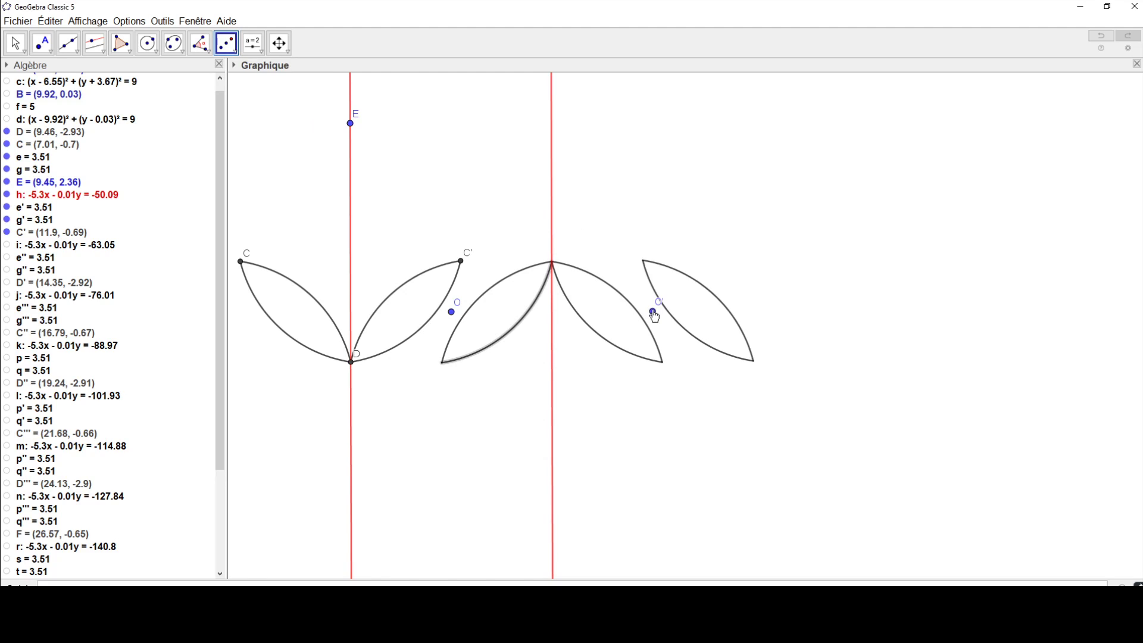
{"action": "left_click", "coordinate": [653, 311]}
{"action": "left_click", "coordinate": [499, 283]}
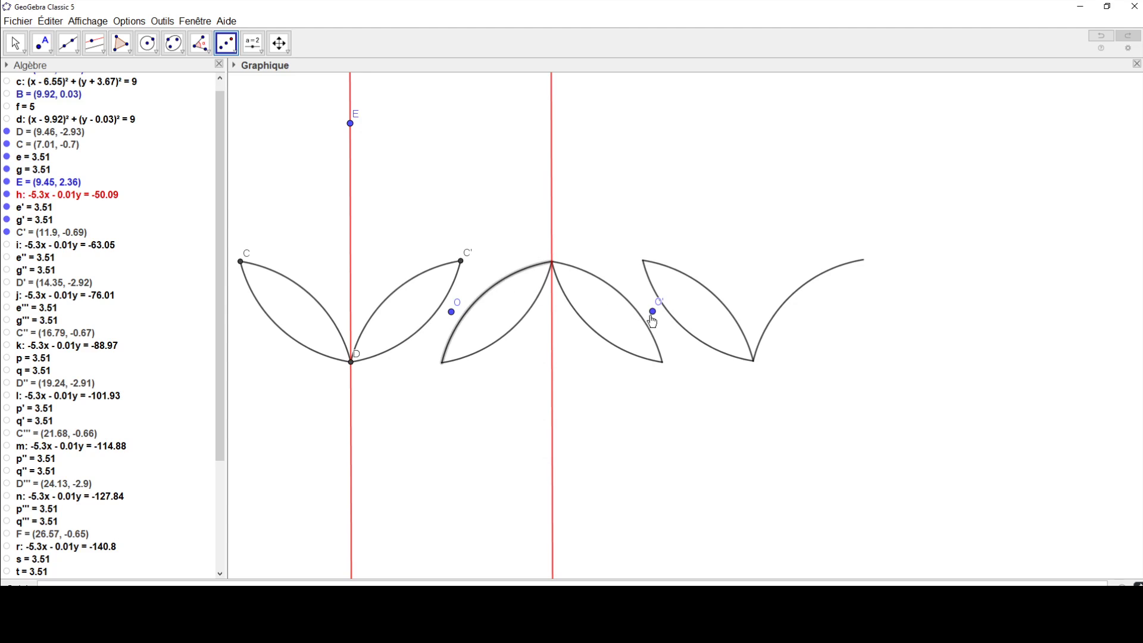
{"action": "left_click", "coordinate": [653, 312]}
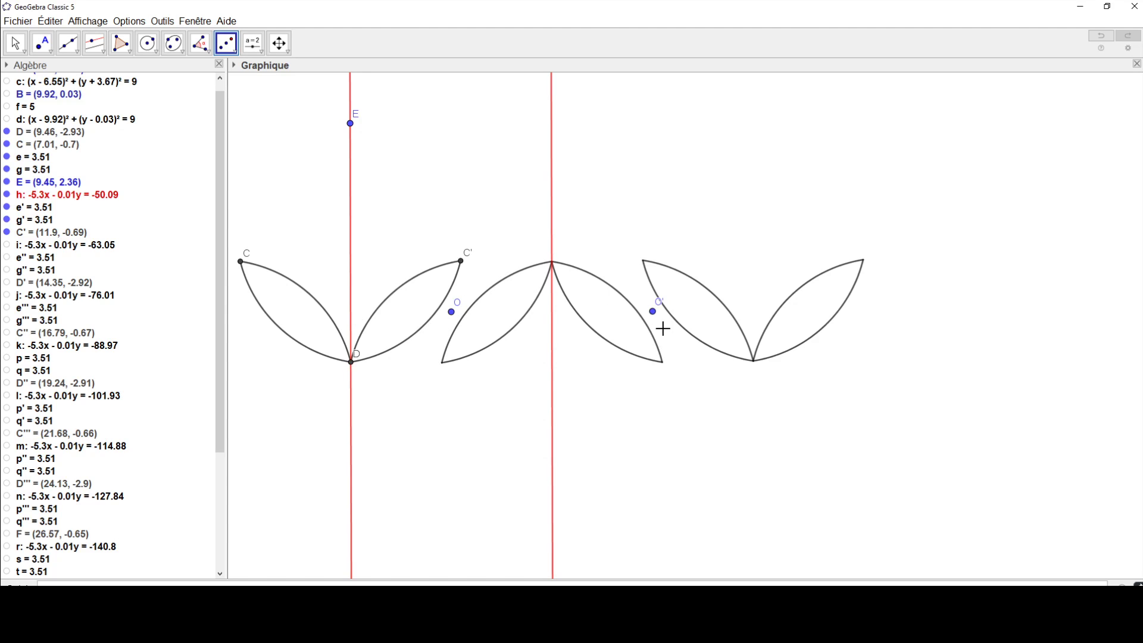
{"action": "left_click", "coordinate": [551, 213]}
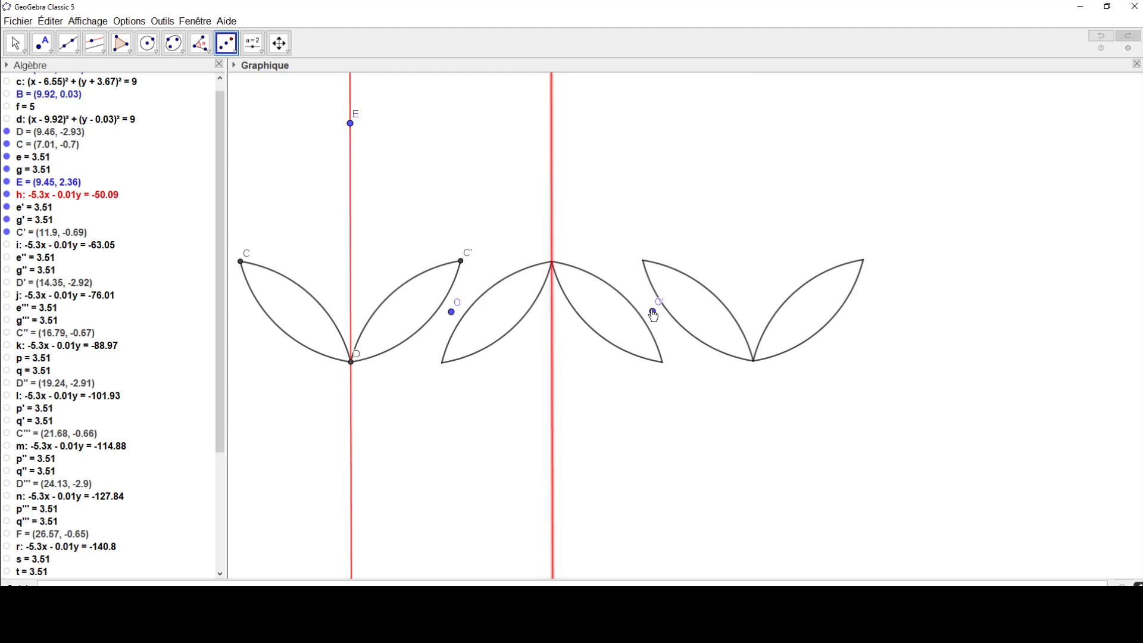
{"action": "left_click", "coordinate": [653, 311]}
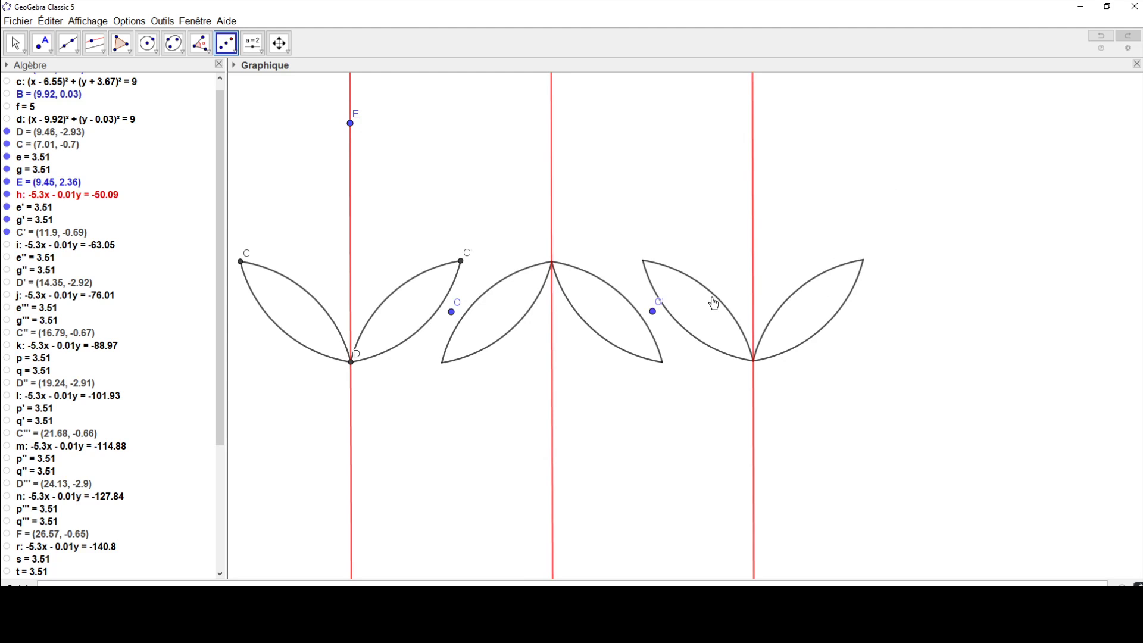
Step: Reflect point O' across the third red line by axial symmetry
{"action": "left_click", "coordinate": [227, 45]}
{"action": "left_click", "coordinate": [236, 73]}
{"action": "left_click", "coordinate": [753, 281]}
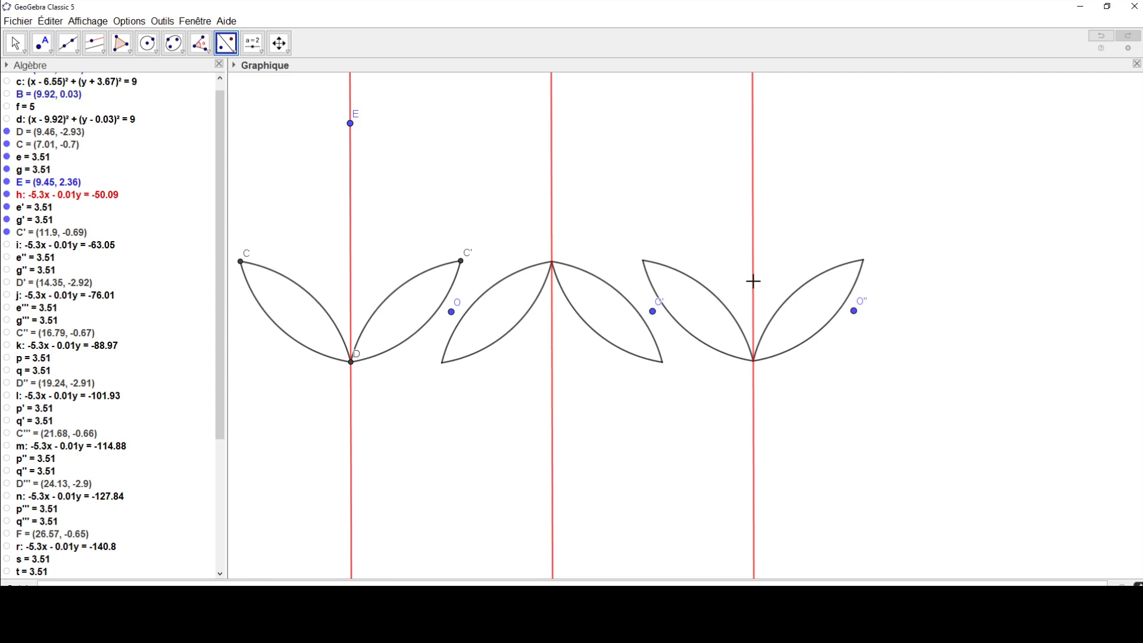
Step: Reflect the four arcs of the lens pair on the third red line through point O'' by central symmetry
{"action": "left_click", "coordinate": [228, 46]}
{"action": "left_click", "coordinate": [236, 96]}
{"action": "left_click", "coordinate": [713, 296]}
{"action": "left_click", "coordinate": [854, 310]}
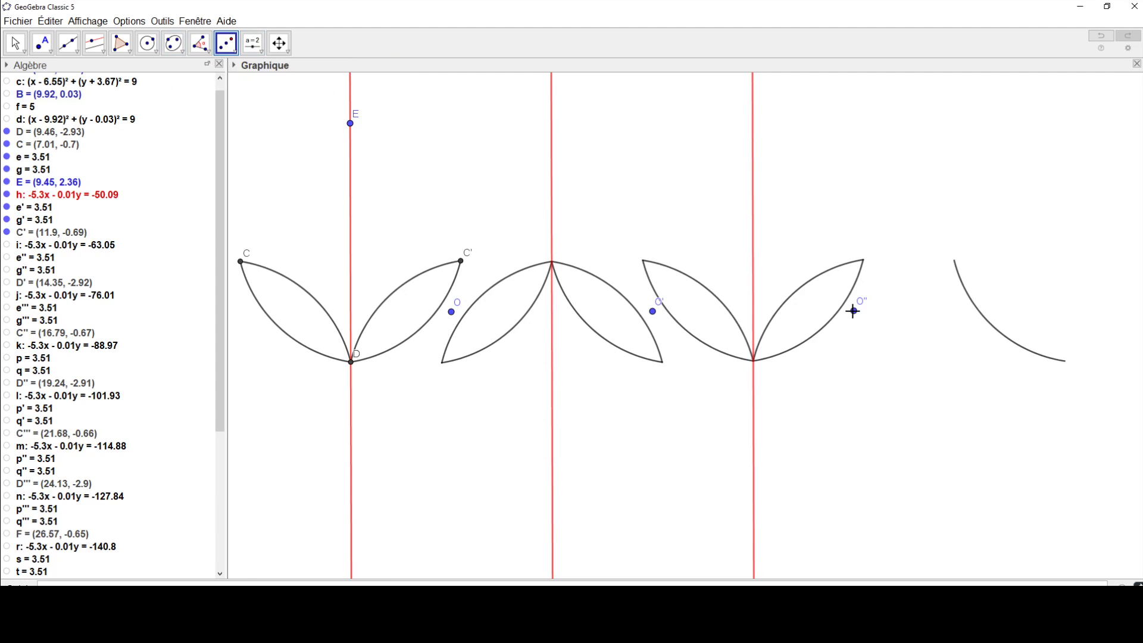
{"action": "left_click", "coordinate": [806, 292]}
{"action": "left_click", "coordinate": [854, 310]}
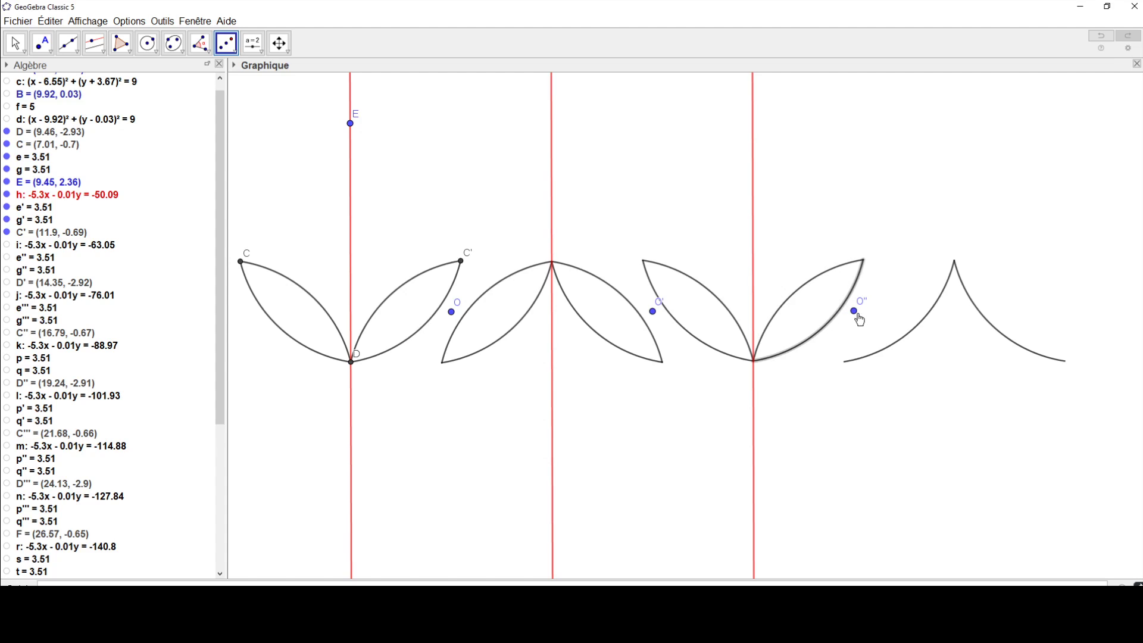
{"action": "left_click", "coordinate": [855, 313]}
{"action": "left_click", "coordinate": [696, 346]}
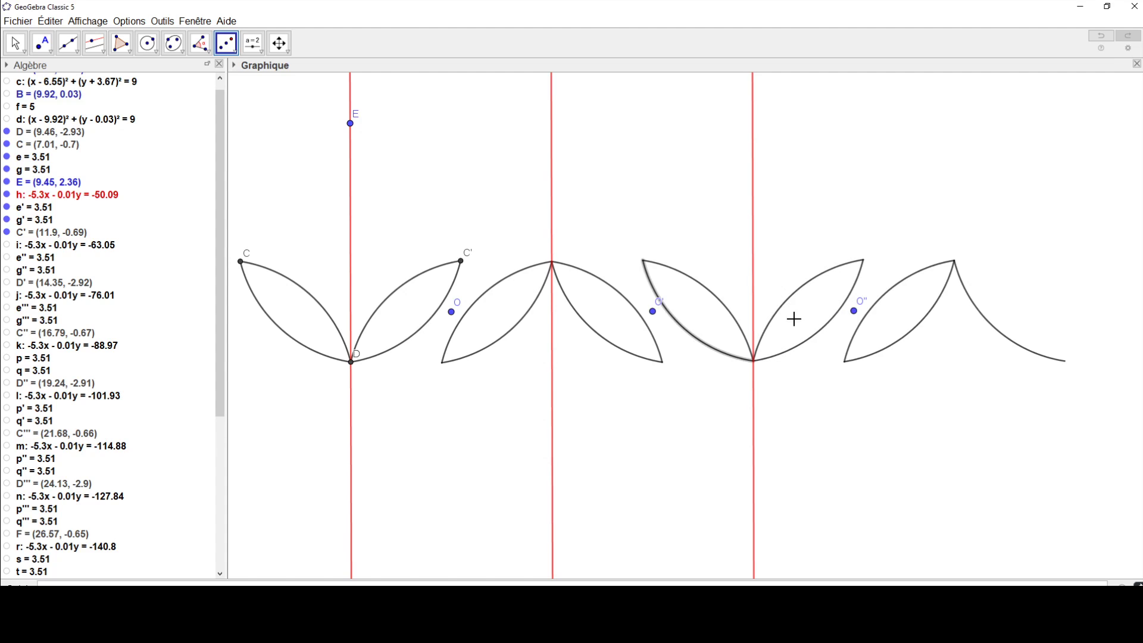
{"action": "left_click", "coordinate": [851, 313]}
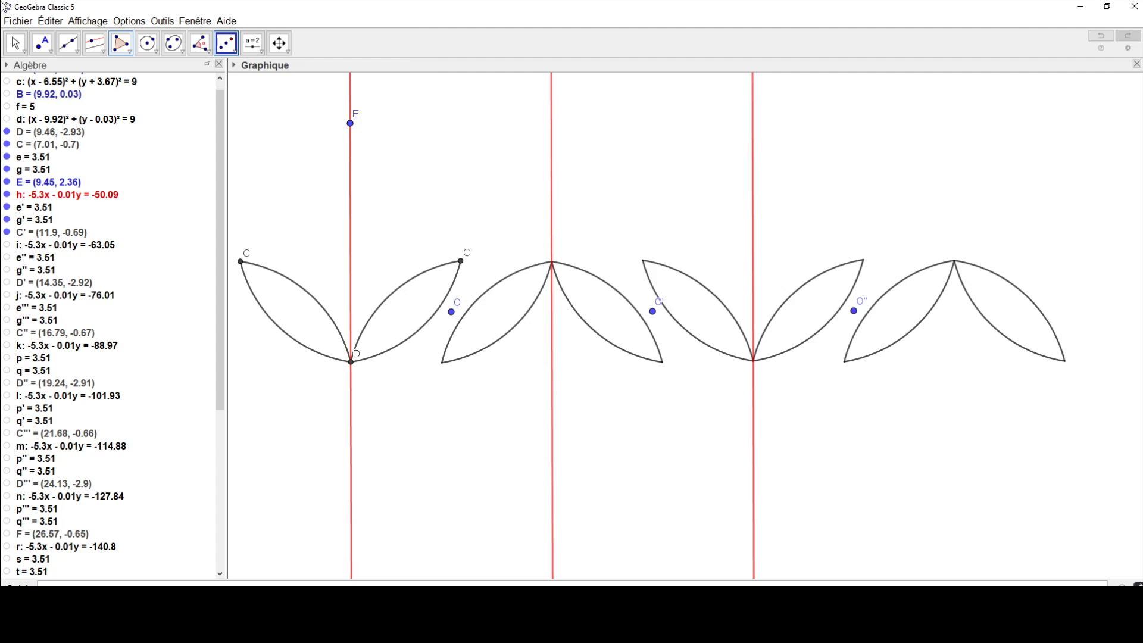
Step: Move point O onto point D and draw a line through C' parallel to the red line through D and E
{"action": "left_click", "coordinate": [15, 43]}
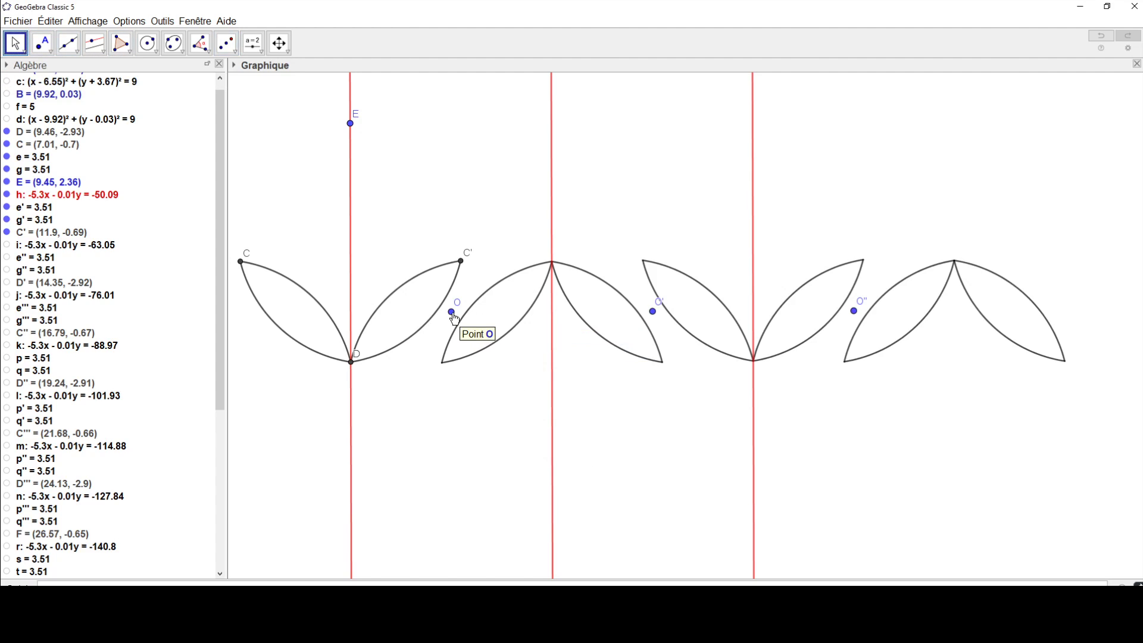
{"action": "left_click_drag", "start_coordinate": [451, 312], "coordinate": [353, 369]}
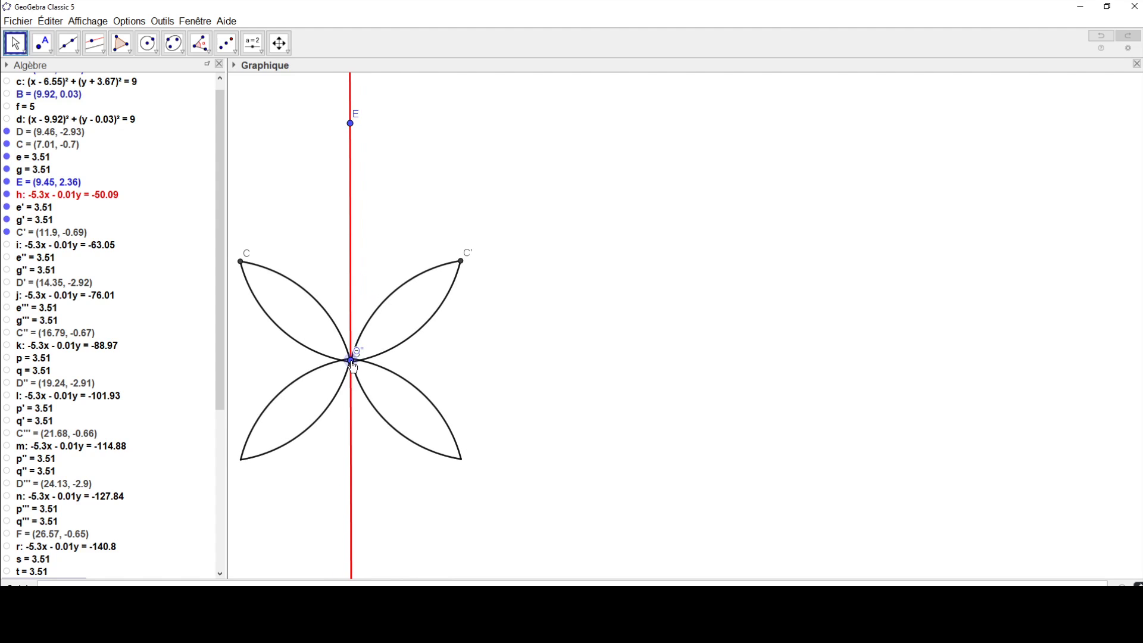
{"action": "left_click", "coordinate": [95, 44]}
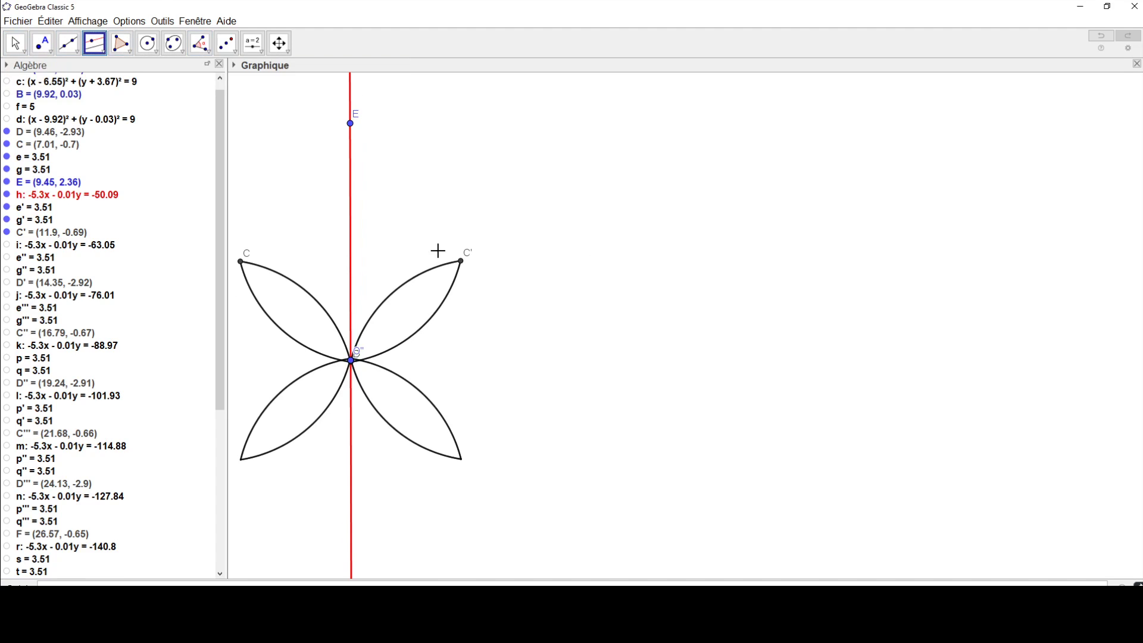
{"action": "left_click", "coordinate": [350, 206]}
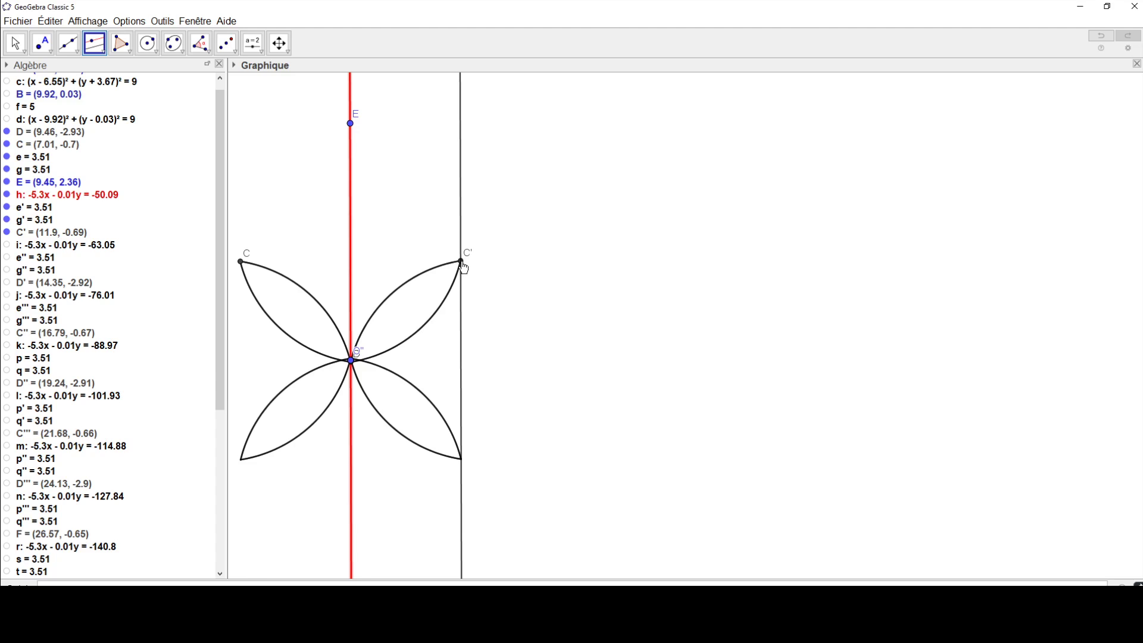
{"action": "left_click", "coordinate": [461, 260]}
{"action": "key", "text": "Escape"}
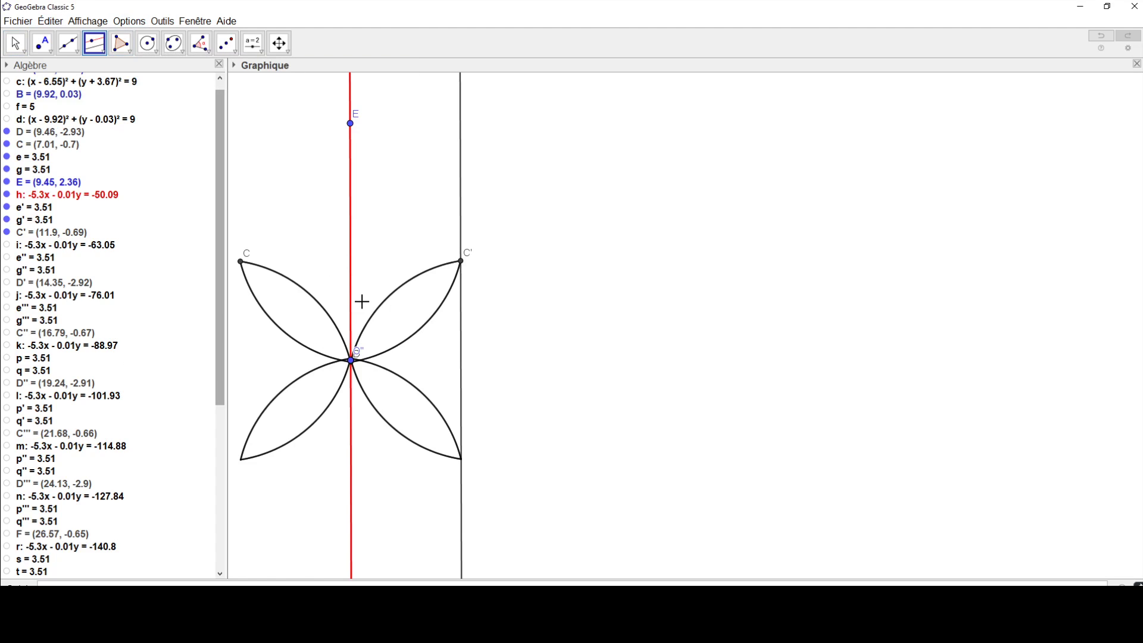
Step: Reflect the four arcs of the two lenses between the red line and the parallel through C' across that parallel by axial symmetry
{"action": "left_click", "coordinate": [227, 45]}
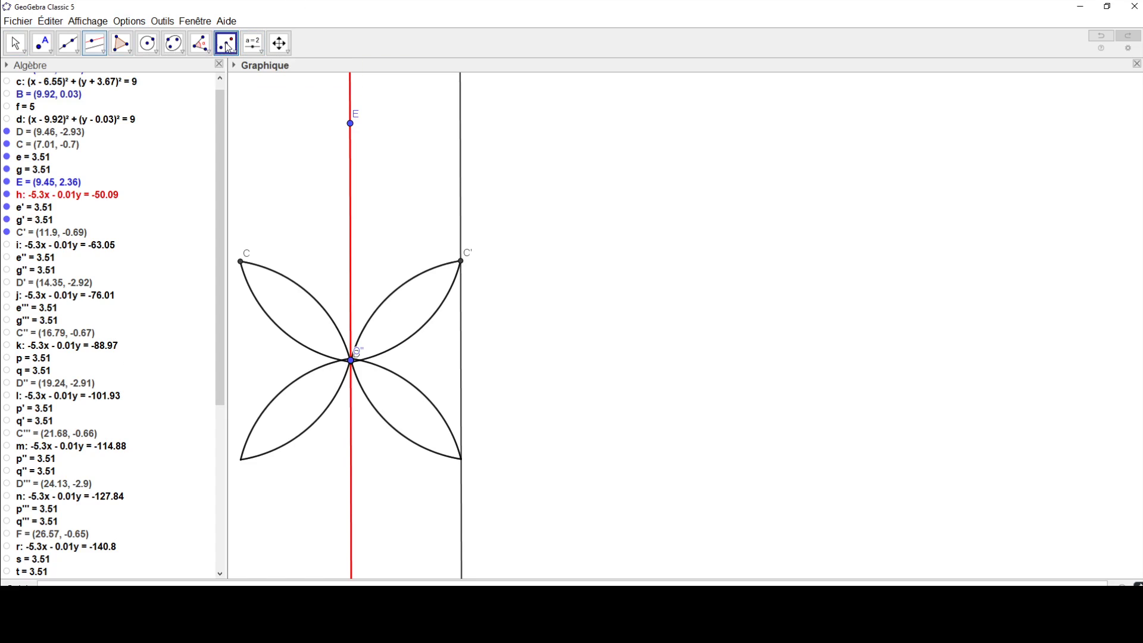
{"action": "left_click", "coordinate": [229, 48]}
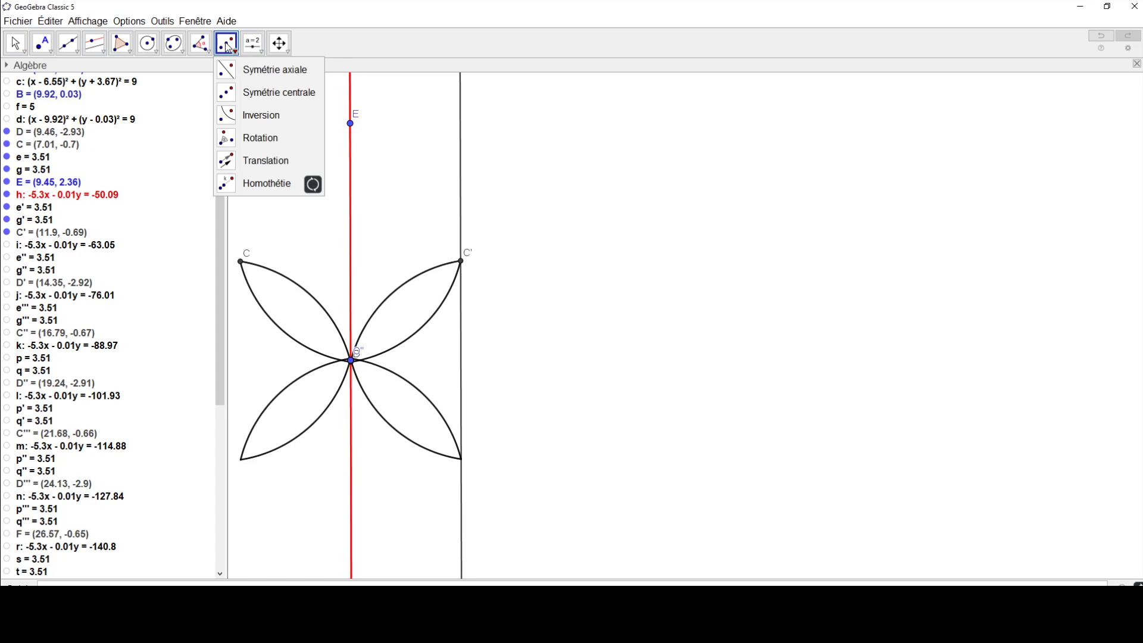
{"action": "left_click", "coordinate": [234, 74]}
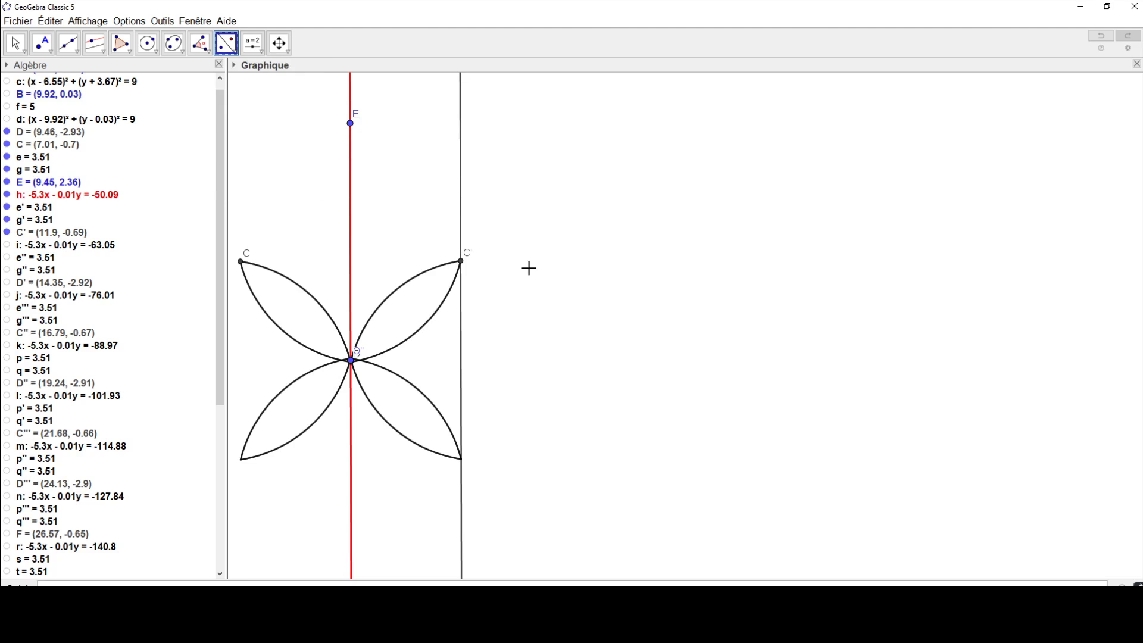
{"action": "left_click", "coordinate": [416, 283]}
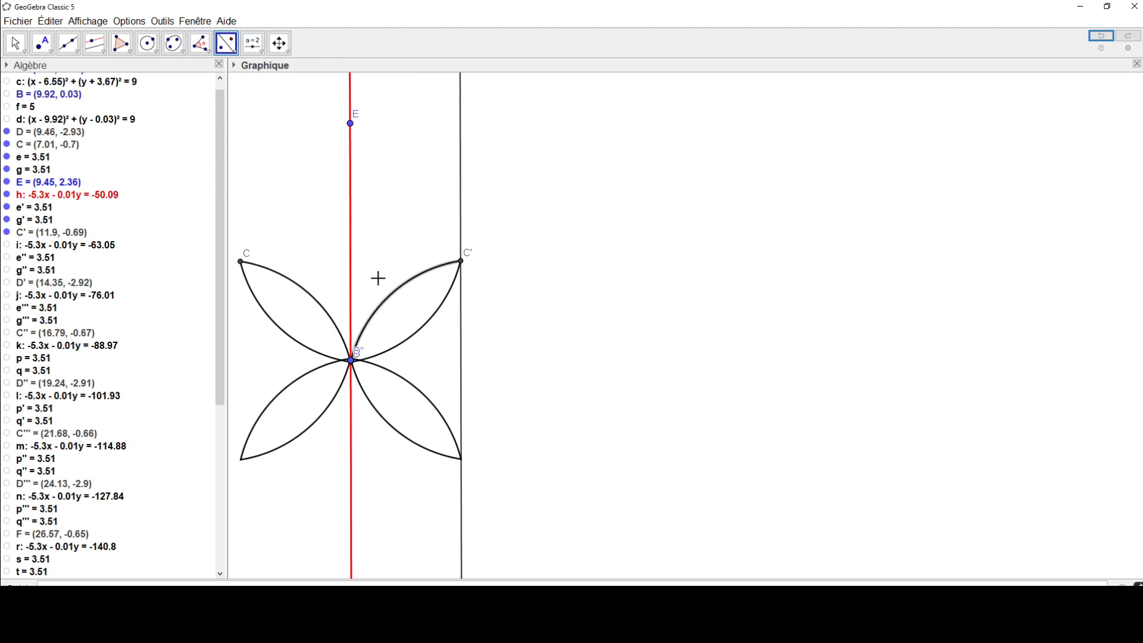
{"action": "left_click", "coordinate": [462, 308]}
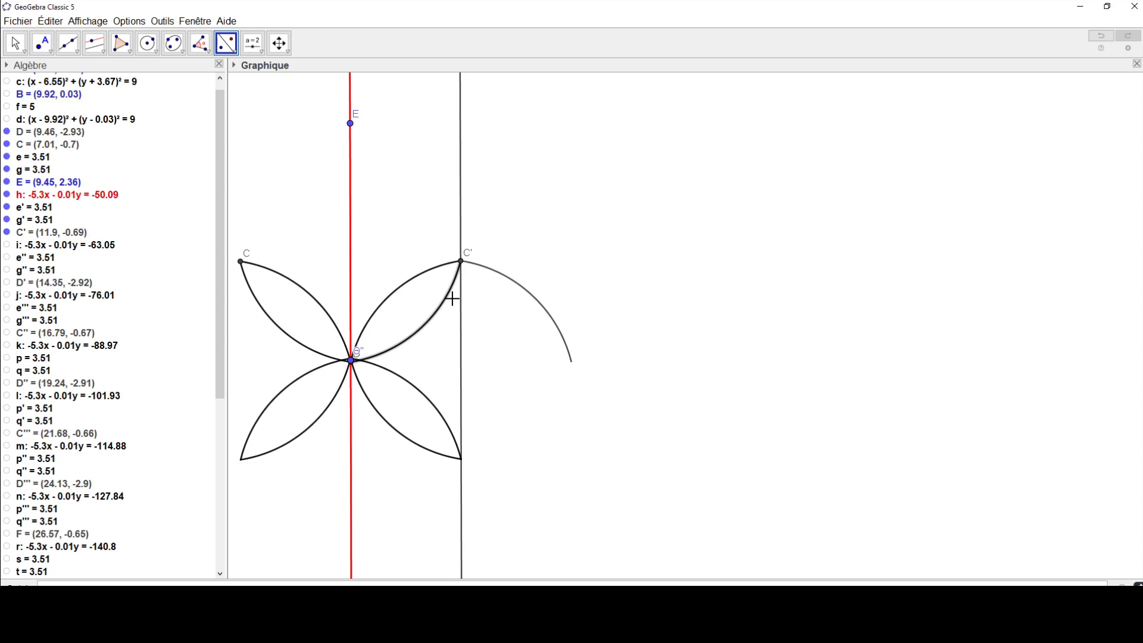
{"action": "left_click", "coordinate": [458, 301]}
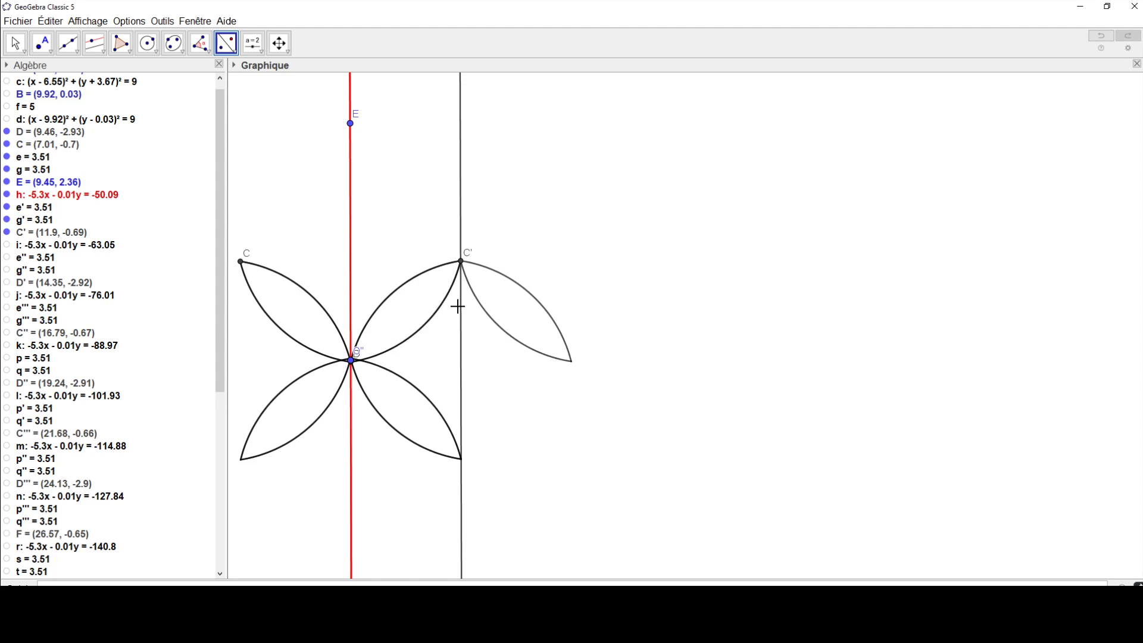
{"action": "left_click", "coordinate": [420, 394]}
{"action": "left_click", "coordinate": [461, 388]}
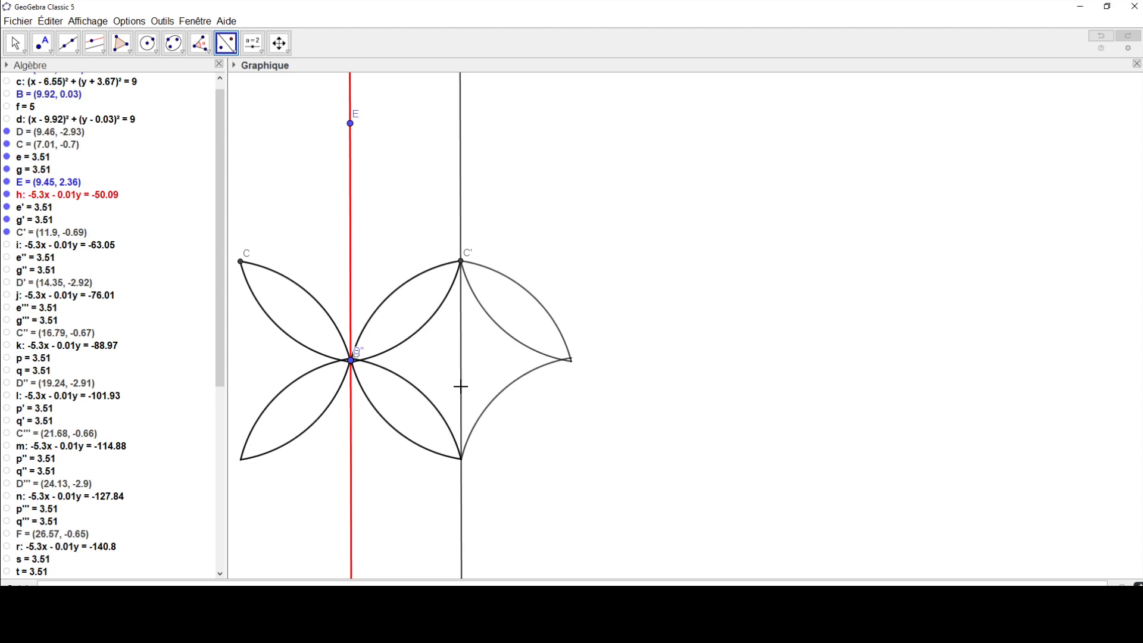
{"action": "left_click", "coordinate": [413, 447]}
{"action": "left_click", "coordinate": [461, 391]}
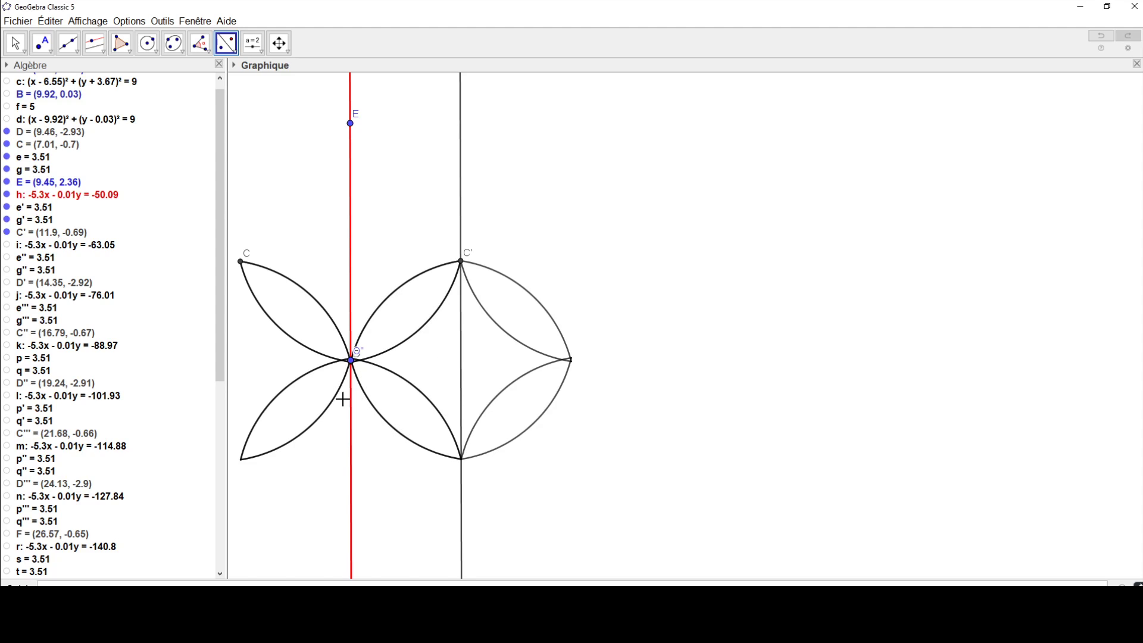
Step: Reflect the four arcs of the two lenses left of the red line across the parallel through C' by axial symmetry
{"action": "left_click", "coordinate": [324, 420]}
{"action": "left_click", "coordinate": [463, 374]}
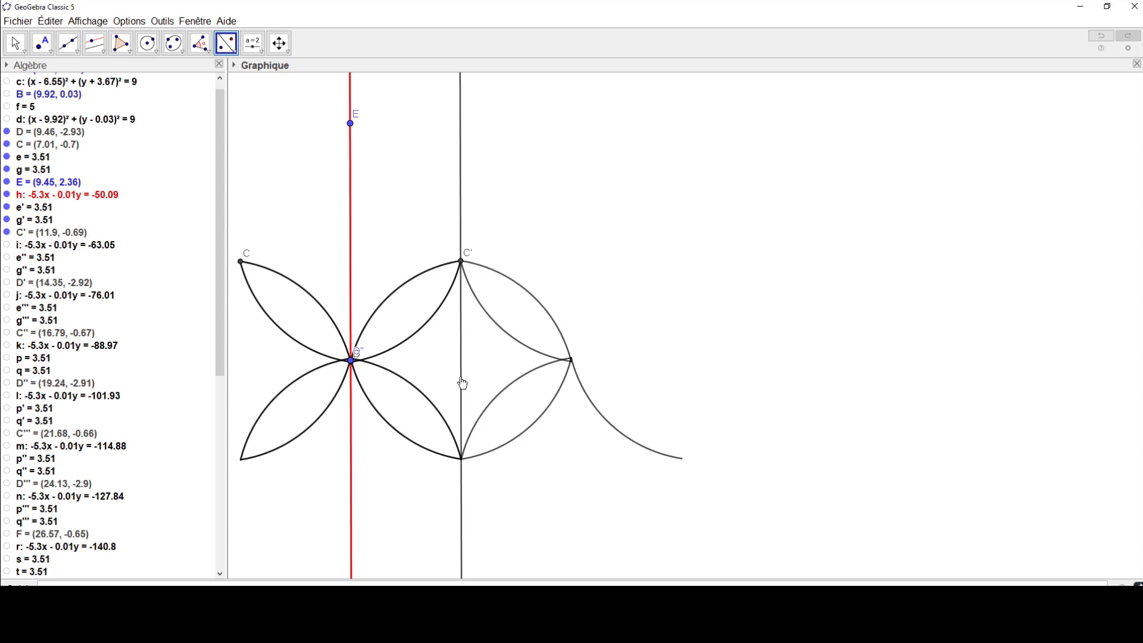
{"action": "left_click", "coordinate": [305, 380]}
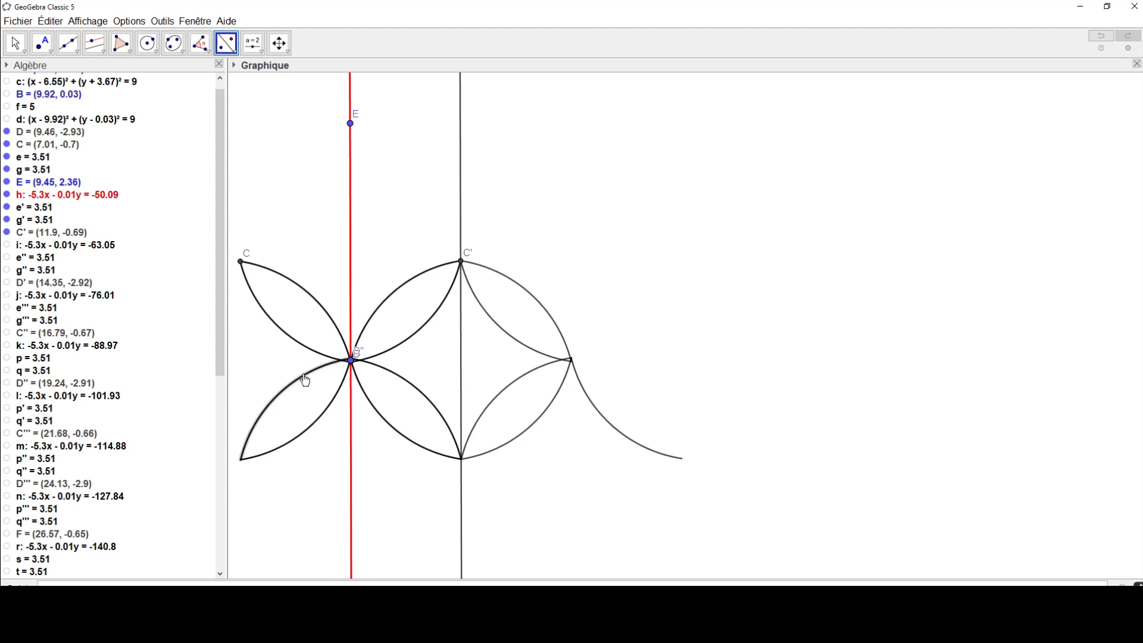
{"action": "left_click", "coordinate": [463, 379]}
{"action": "left_click", "coordinate": [292, 342]}
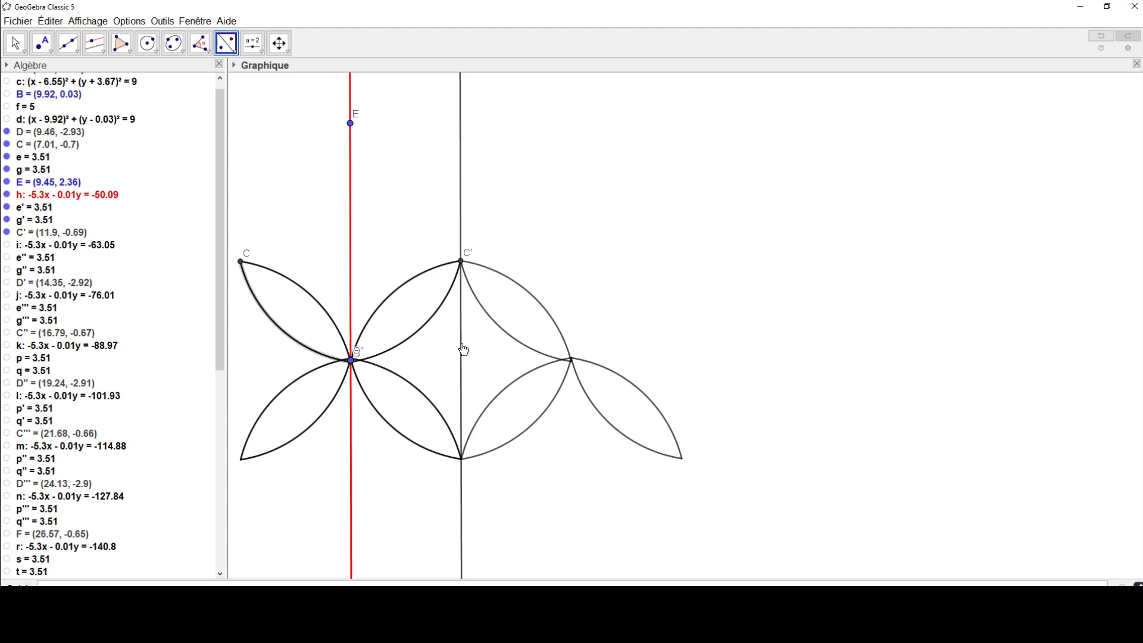
{"action": "left_click", "coordinate": [463, 350]}
{"action": "left_click", "coordinate": [300, 292]}
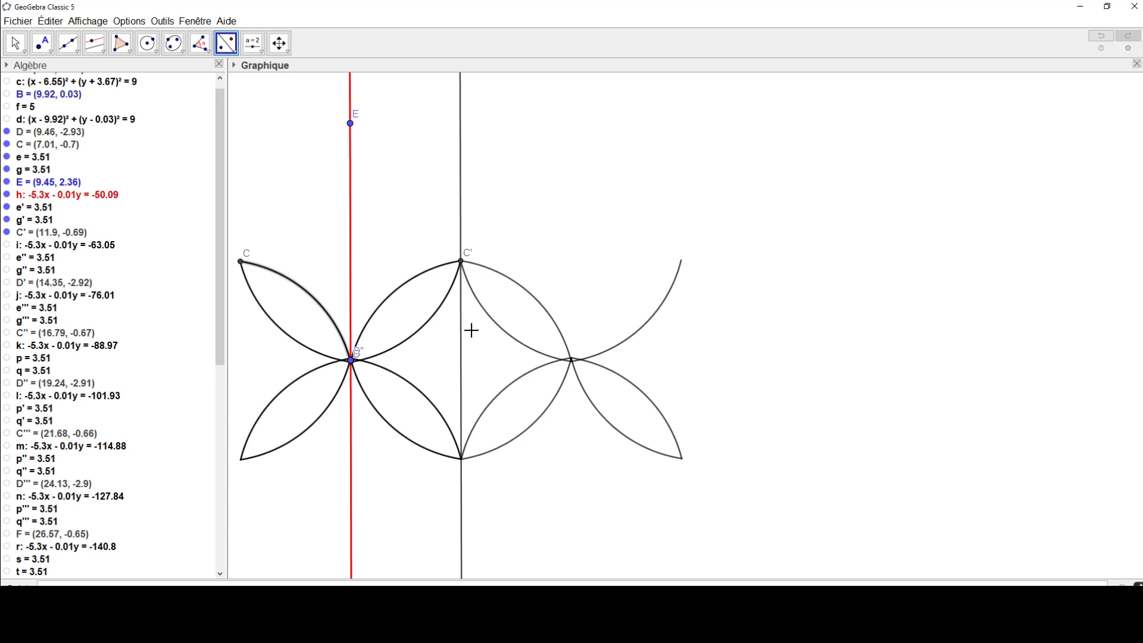
{"action": "left_click", "coordinate": [462, 335]}
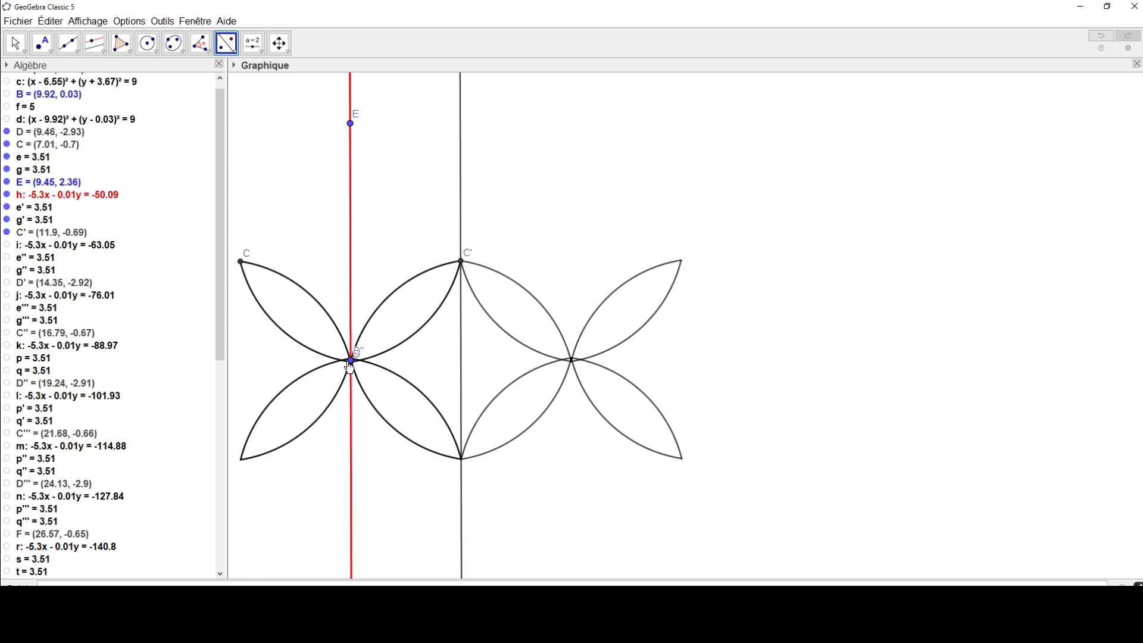
Step: Align point O more precisely on D and reflect it across the parallel through C' by axial symmetry
{"action": "left_click", "coordinate": [16, 44]}
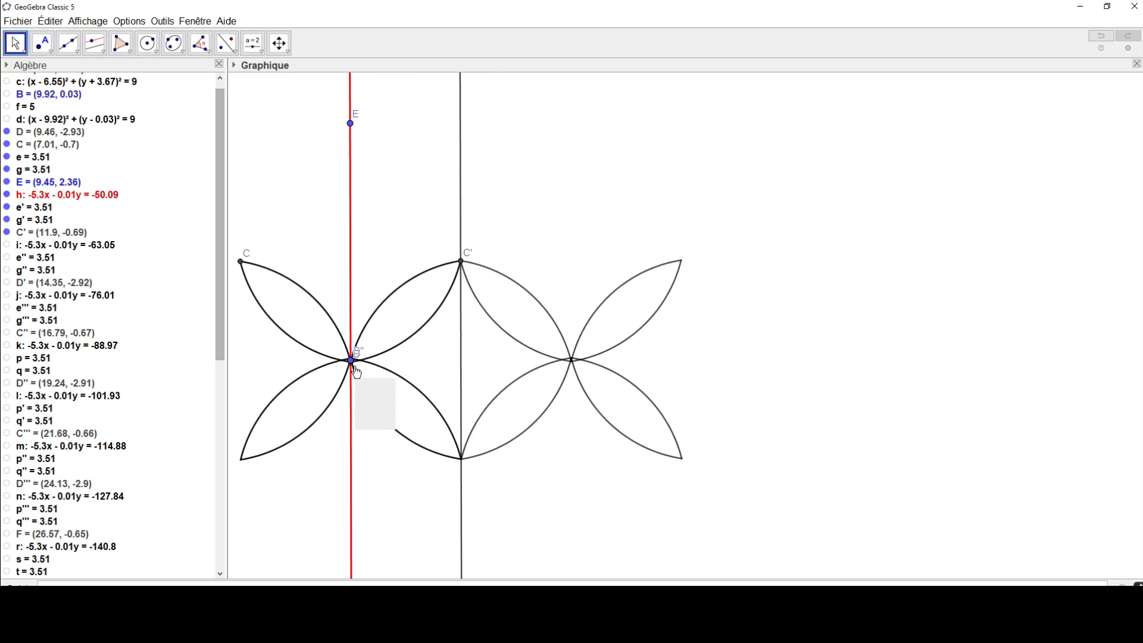
{"action": "left_click_drag", "start_coordinate": [353, 363], "coordinate": [353, 368]}
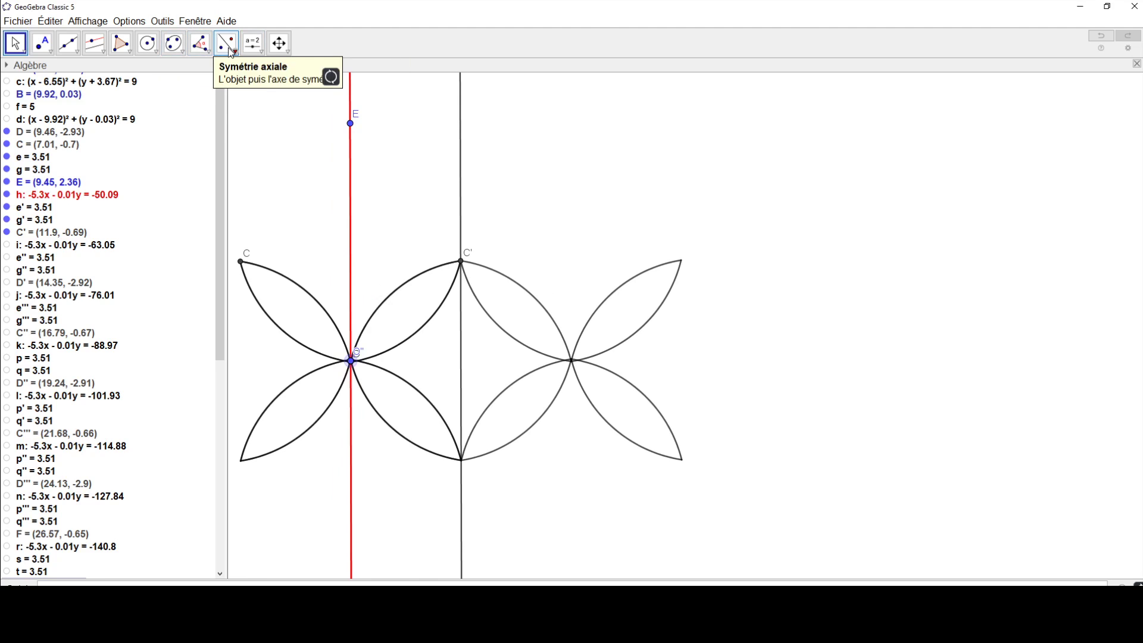
{"action": "left_click", "coordinate": [95, 43]}
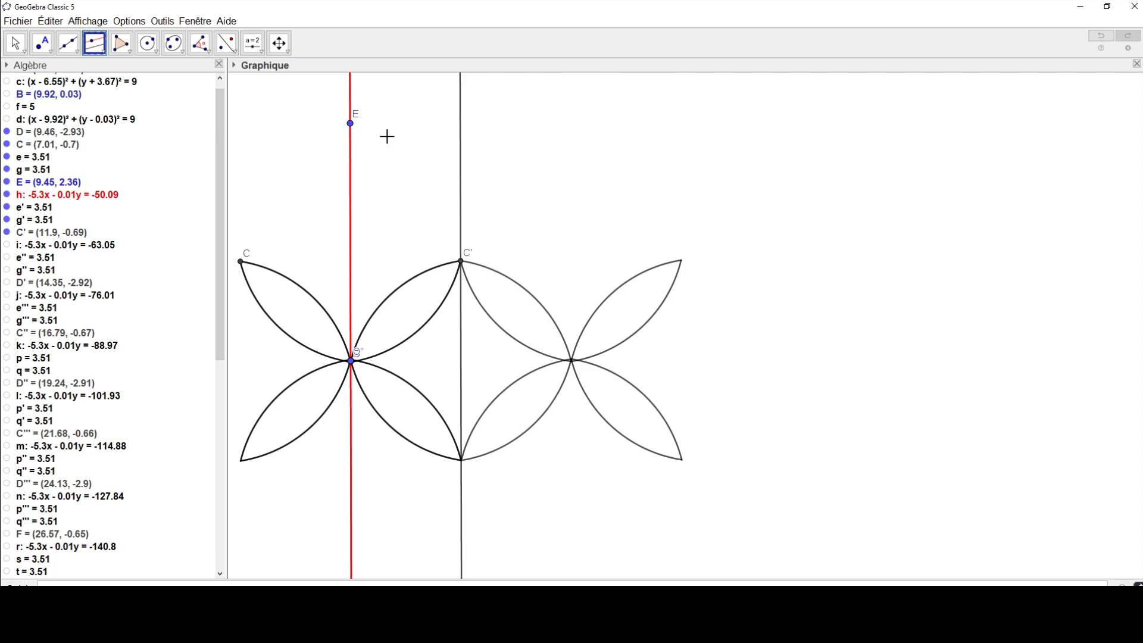
{"action": "left_click", "coordinate": [226, 43]}
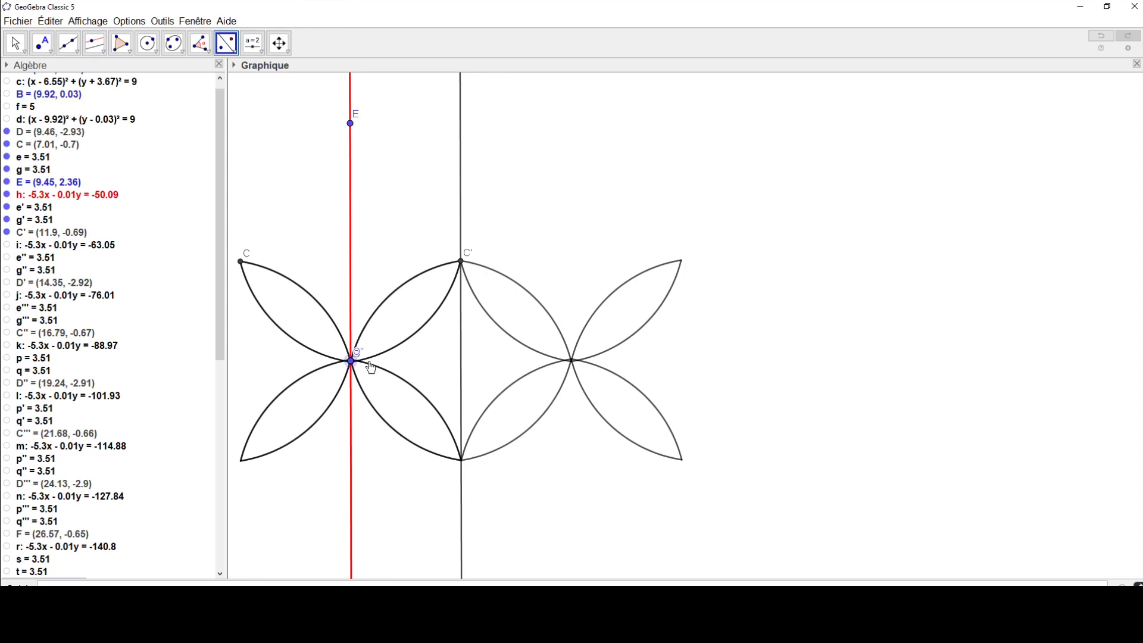
{"action": "left_click", "coordinate": [460, 363]}
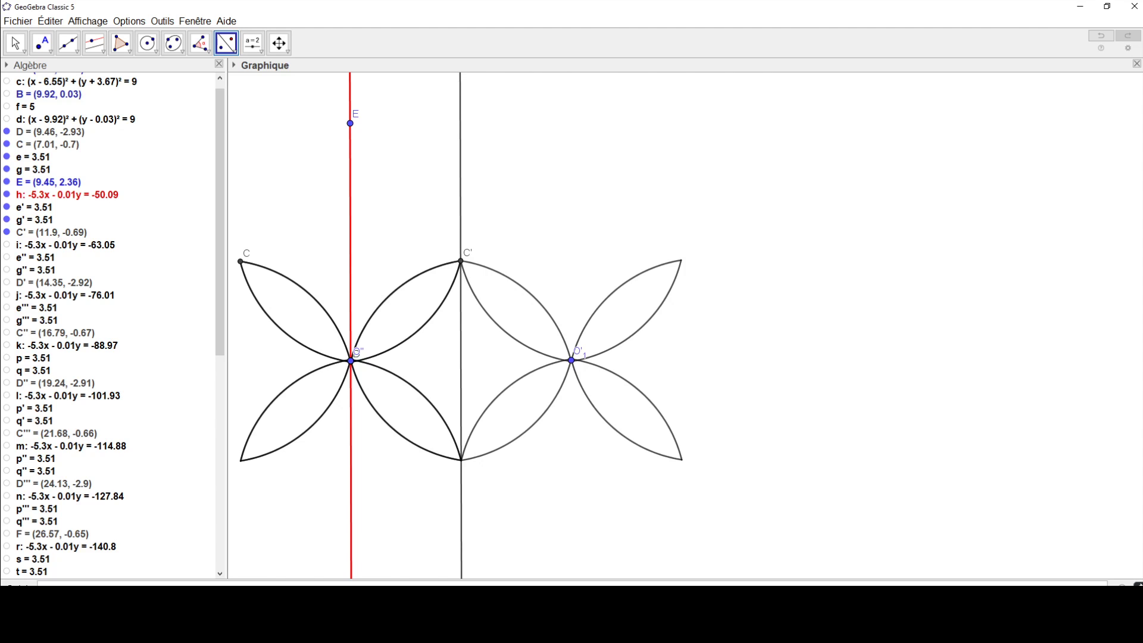
Step: Consult exercise 4, "Imaginer une frise", in Transmath cycle 4.pdf and return to the construction
{"action": "left_click_drag", "start_coordinate": [1142, 105], "coordinate": [531, 73]}
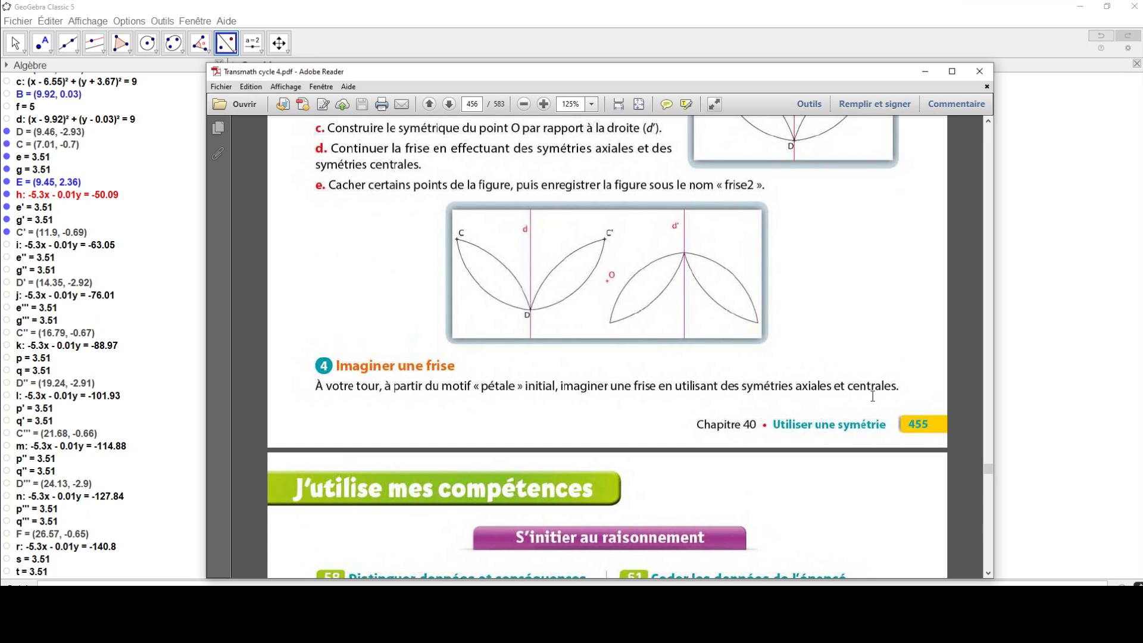
{"action": "left_click_drag", "start_coordinate": [629, 72], "coordinate": [1142, 78]}
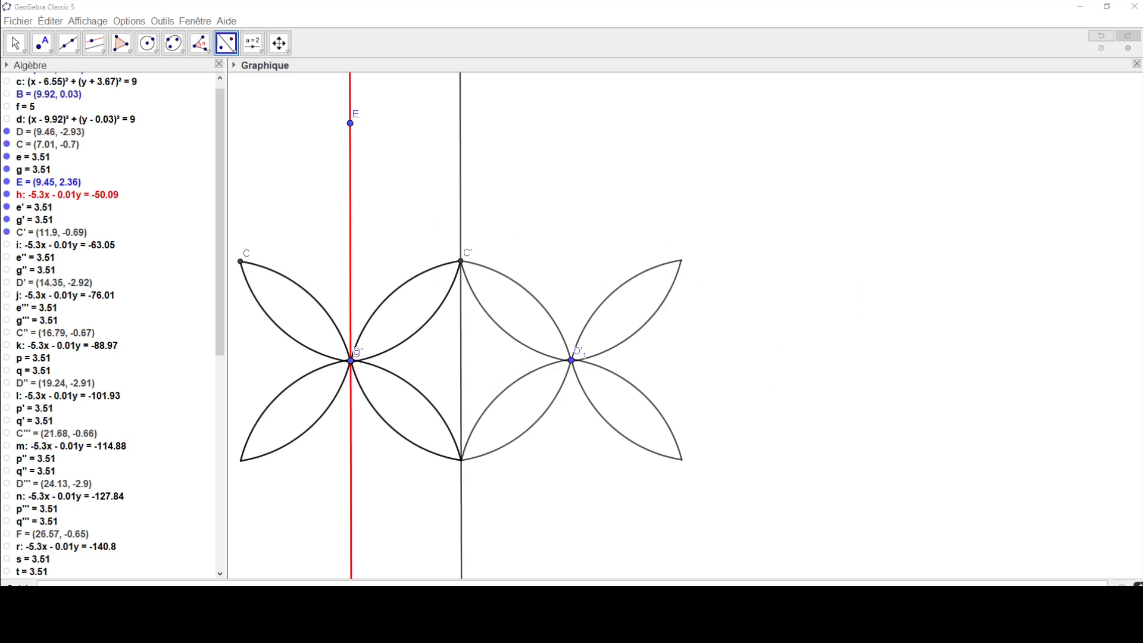
{"action": "key", "text": "Escape"}
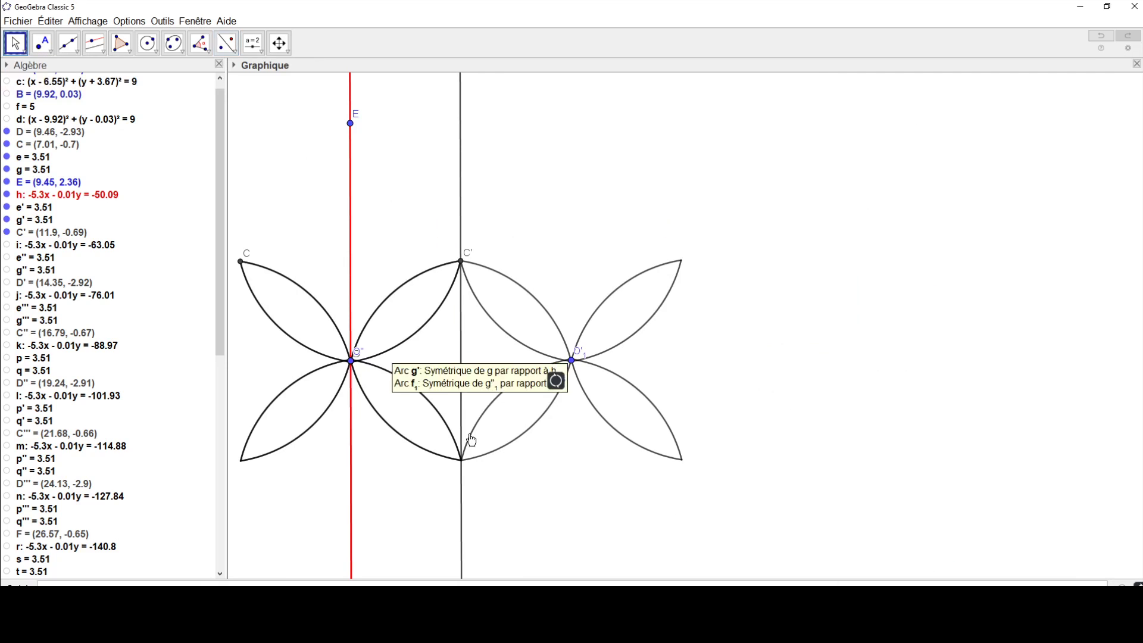
Step: Move point O away from D to just beyond the parallel through C'
{"action": "left_click", "coordinate": [351, 361]}
{"action": "left_click", "coordinate": [377, 393]}
{"action": "left_click_drag", "start_coordinate": [351, 361], "coordinate": [454, 387]}
{"action": "left_click_drag", "start_coordinate": [534, 352], "coordinate": [797, 300]}
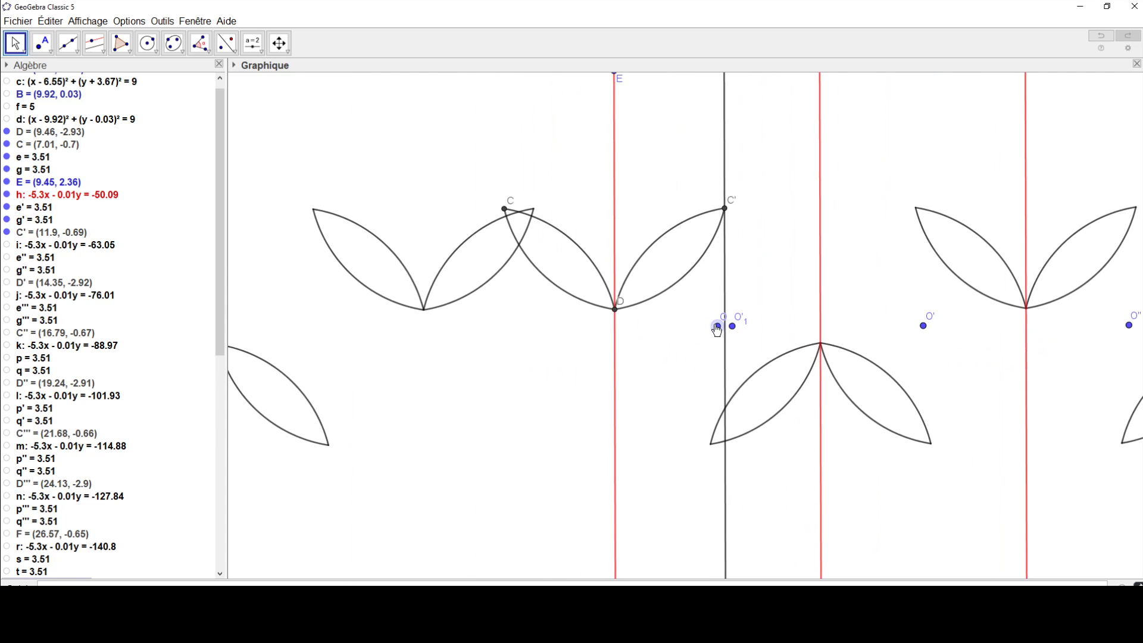
{"action": "left_click_drag", "start_coordinate": [717, 327], "coordinate": [735, 344]}
{"action": "scroll", "coordinate": [619, 320], "scroll_direction": "down", "scroll_amount": 7}
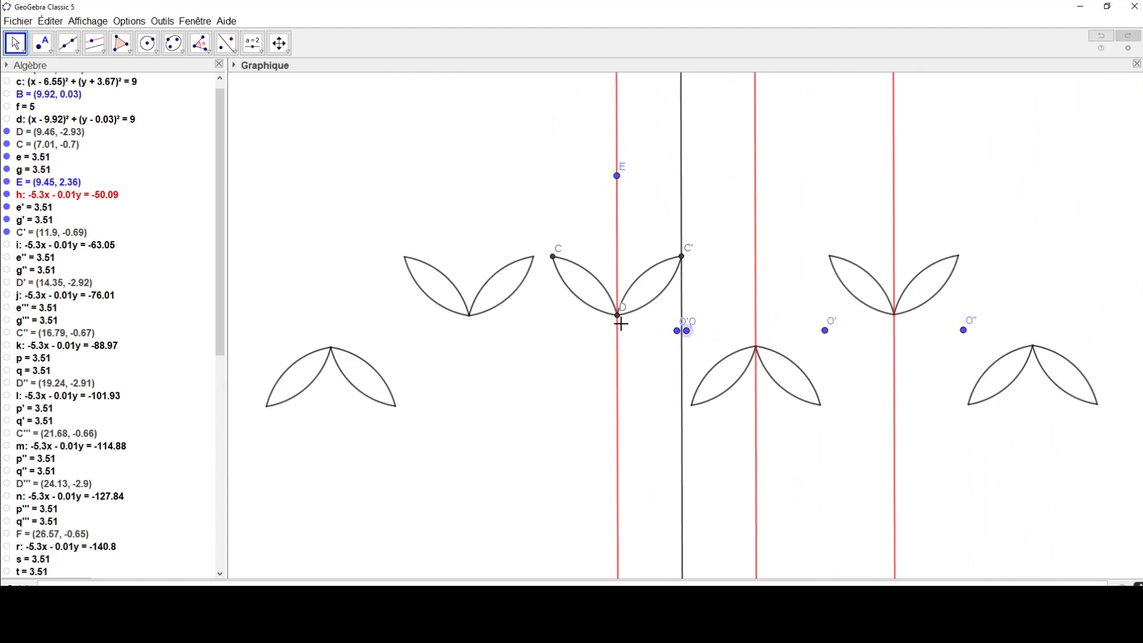
Step: Show line i, arcs e'' and g'', point D', line j, and arcs e''' and g'''
{"action": "left_click", "coordinate": [7, 245]}
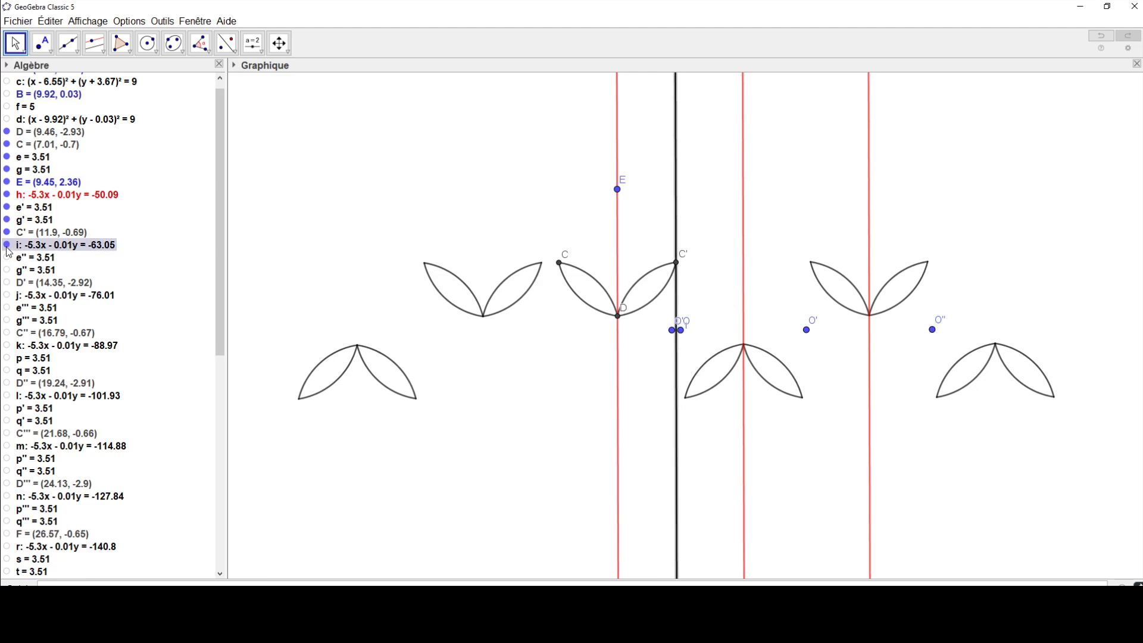
{"action": "left_click", "coordinate": [7, 257]}
{"action": "left_click", "coordinate": [7, 282]}
{"action": "left_click", "coordinate": [7, 295]}
{"action": "left_click", "coordinate": [7, 308]}
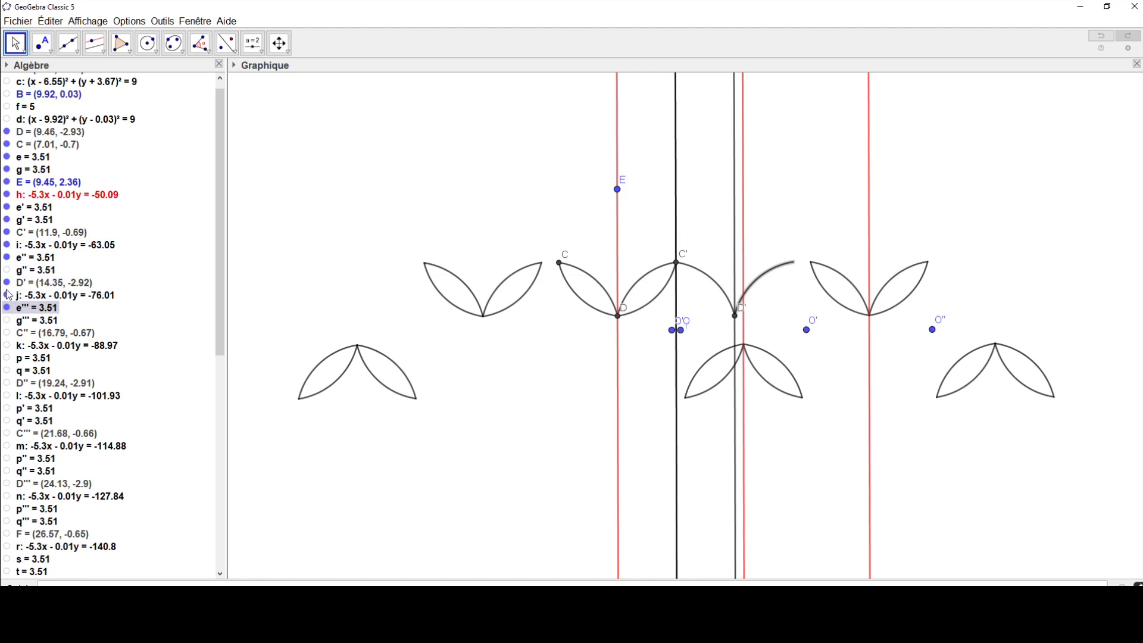
{"action": "left_click", "coordinate": [6, 270]}
{"action": "left_click", "coordinate": [7, 320]}
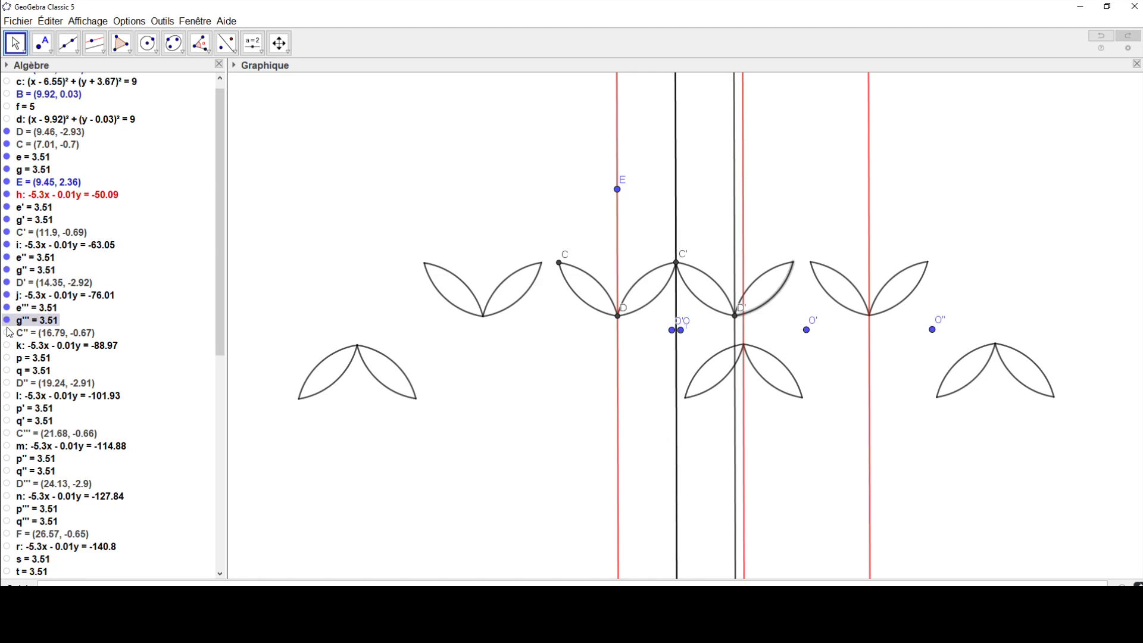
Step: Show point C'', line k, and arcs p and q
{"action": "left_click", "coordinate": [6, 333]}
{"action": "left_click", "coordinate": [7, 357]}
{"action": "left_click", "coordinate": [7, 345]}
{"action": "left_click", "coordinate": [6, 370]}
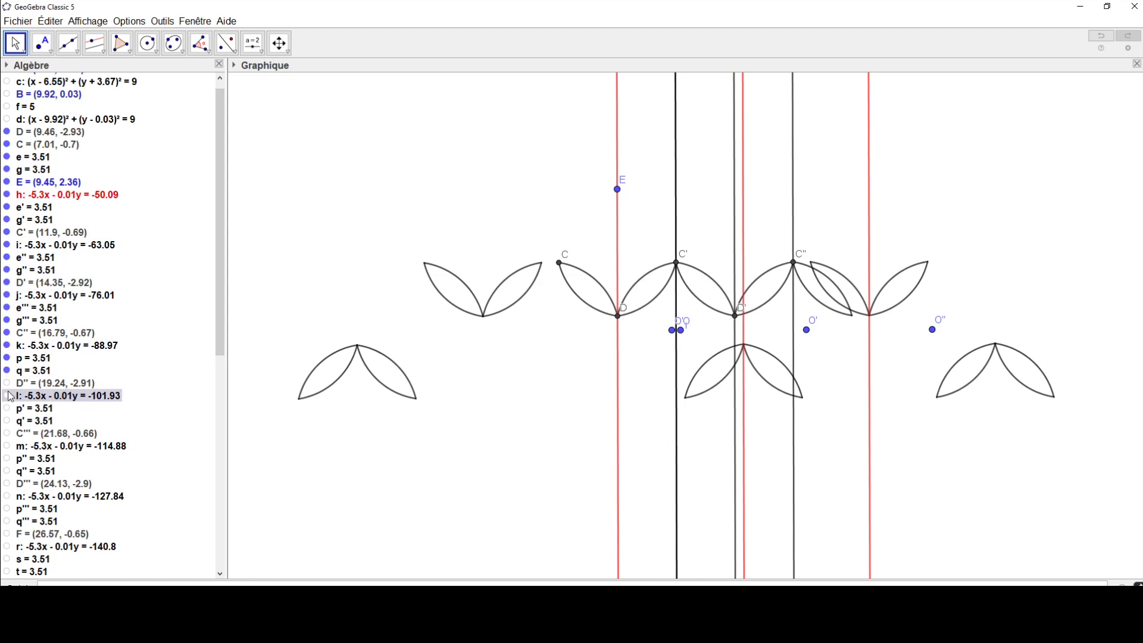
Step: Show point D'', line l, arcs p' and q', point C''' and line m
{"action": "left_click", "coordinate": [7, 420]}
{"action": "left_click", "coordinate": [6, 383]}
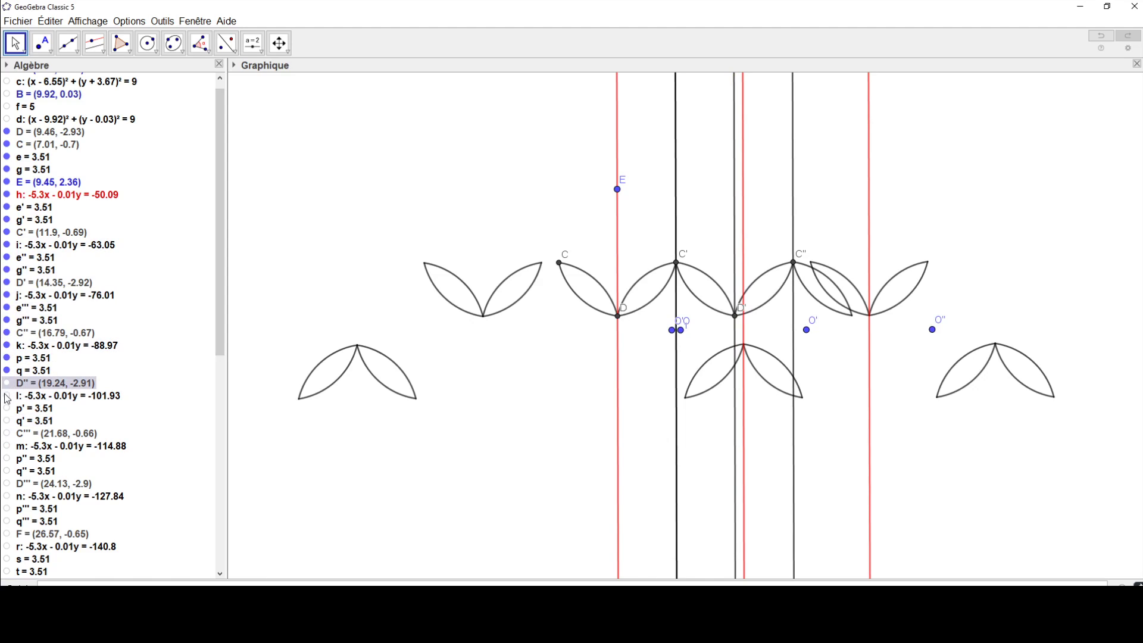
{"action": "left_click", "coordinate": [6, 395]}
{"action": "left_click", "coordinate": [7, 382]}
{"action": "left_click", "coordinate": [6, 395]}
{"action": "left_click", "coordinate": [6, 408]}
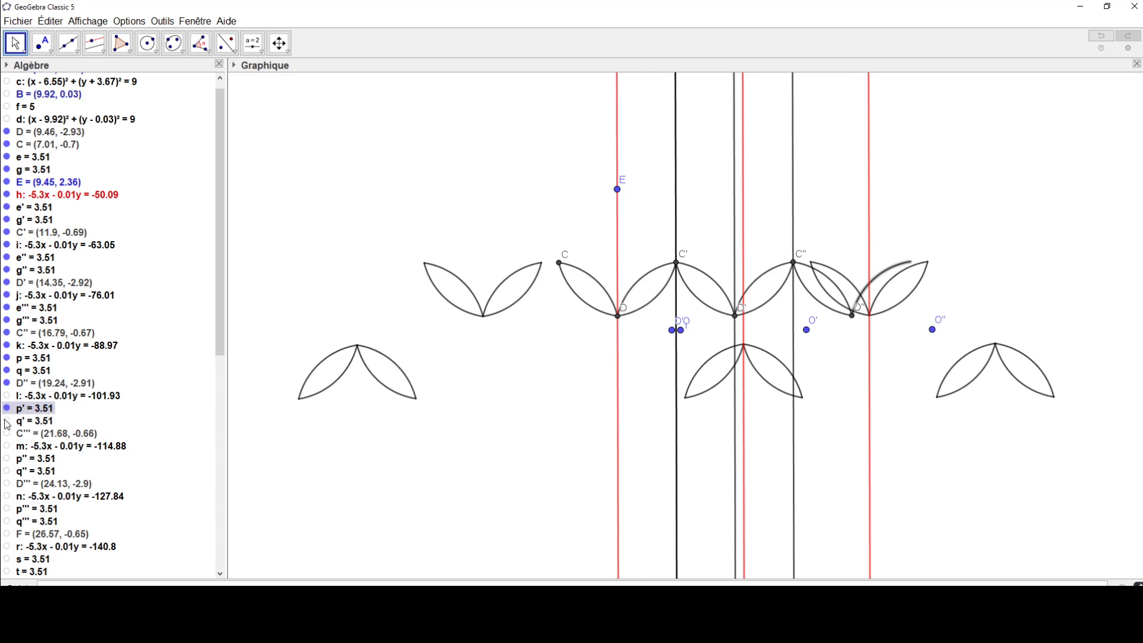
{"action": "left_click", "coordinate": [7, 420]}
{"action": "left_click", "coordinate": [7, 396]}
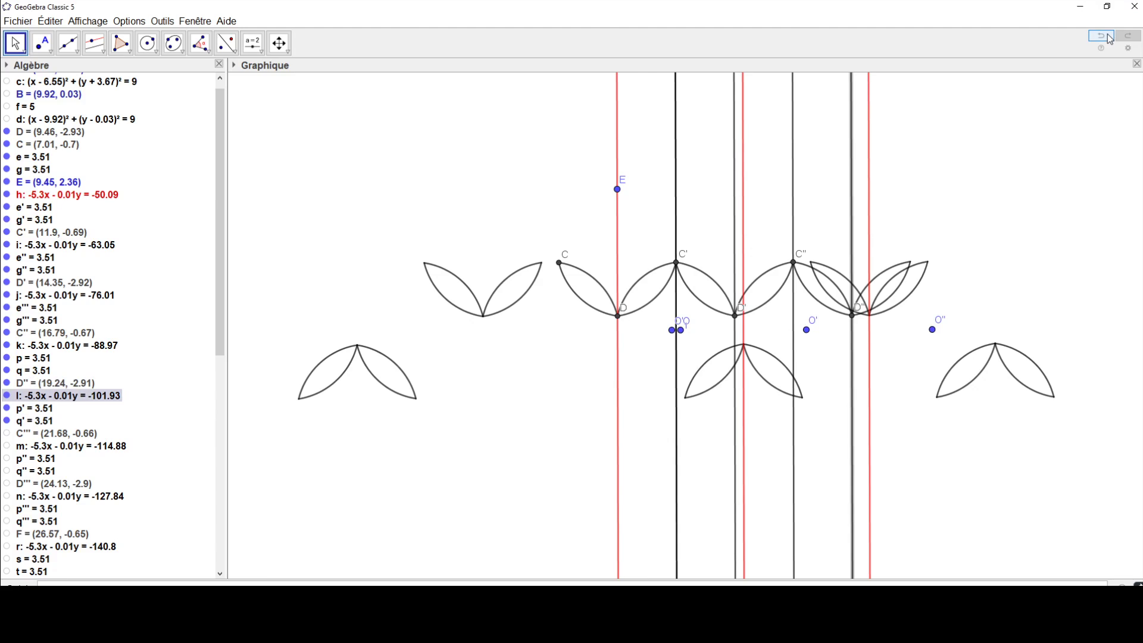
{"action": "left_click", "coordinate": [6, 433]}
{"action": "left_click", "coordinate": [7, 445]}
Step: Hide point O, arcs g''₁, e''₁, e'₁ and g'₁, red line h' and point O'
{"action": "scroll", "coordinate": [109, 288], "scroll_direction": "down", "scroll_amount": 10}
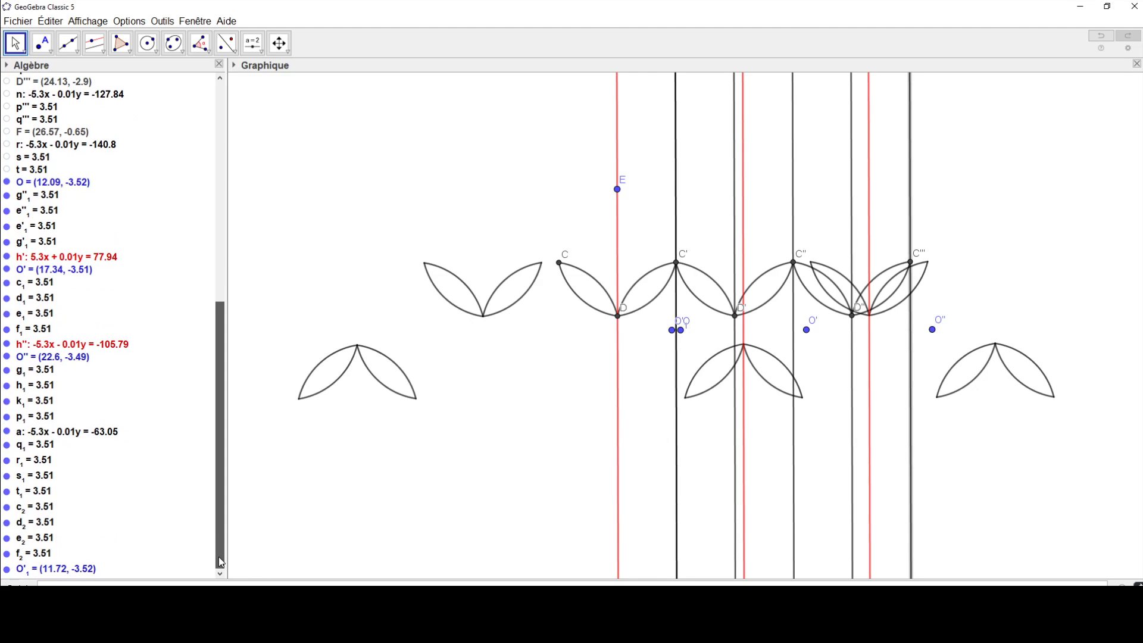
{"action": "left_click", "coordinate": [6, 182]}
{"action": "left_click", "coordinate": [7, 195]}
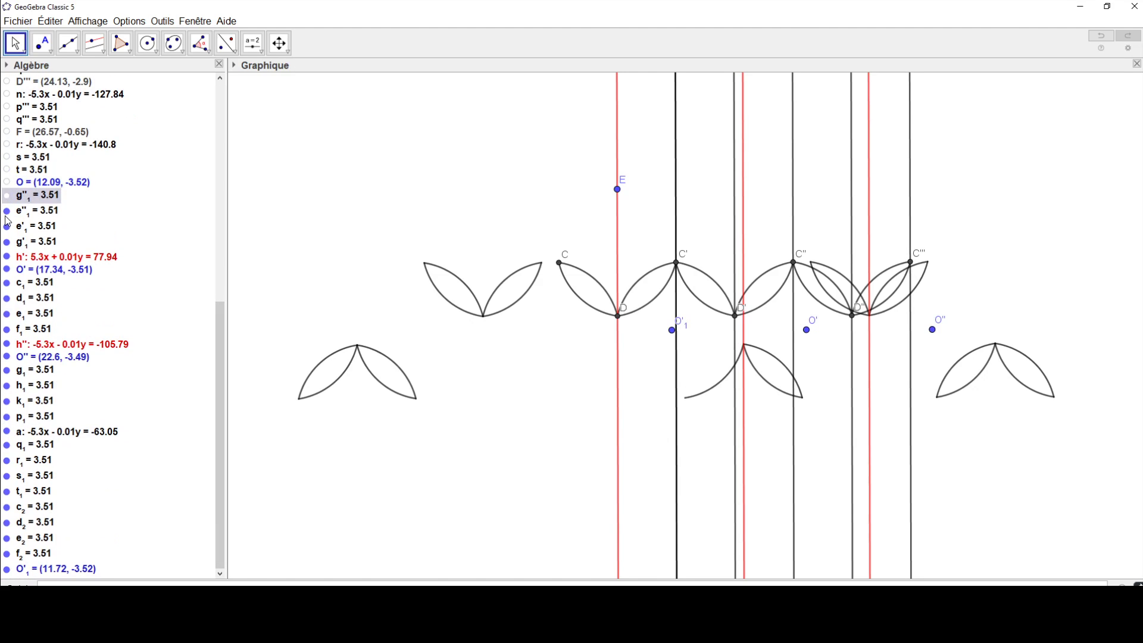
{"action": "left_click", "coordinate": [7, 211]}
{"action": "left_click", "coordinate": [7, 226]}
{"action": "left_click", "coordinate": [6, 242]}
{"action": "left_click", "coordinate": [6, 270]}
{"action": "left_click", "coordinate": [6, 256]}
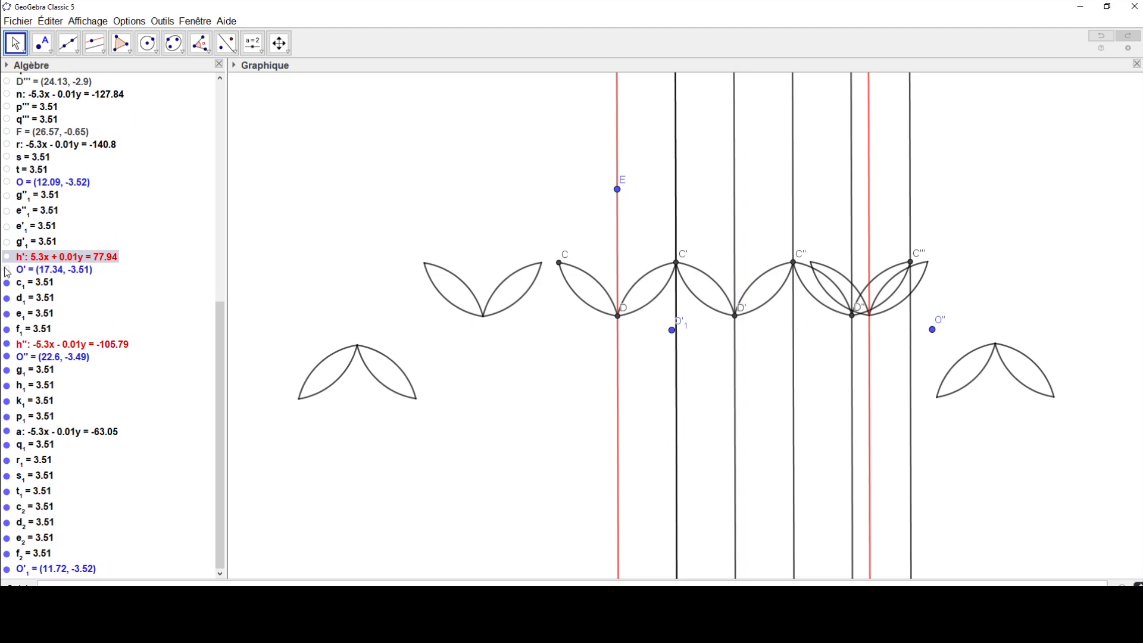
Step: Hide arcs c₁, d₁, e₁ and f₁
{"action": "left_click", "coordinate": [7, 283]}
{"action": "left_click", "coordinate": [7, 297]}
{"action": "left_click", "coordinate": [7, 313]}
{"action": "left_click", "coordinate": [7, 329]}
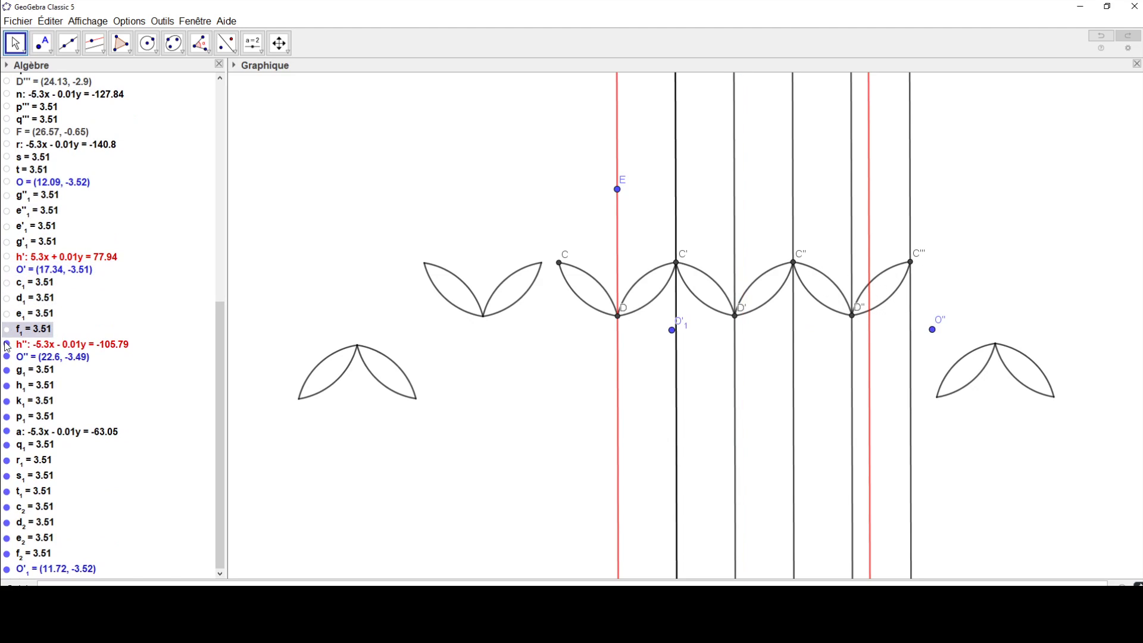
Step: Hide red line h'', point O'', and arcs g₁, h₁, k₁ and p₁
{"action": "left_click", "coordinate": [6, 344]}
{"action": "left_click", "coordinate": [7, 357]}
{"action": "left_click", "coordinate": [6, 370]}
{"action": "left_click", "coordinate": [6, 385]}
{"action": "left_click", "coordinate": [6, 402]}
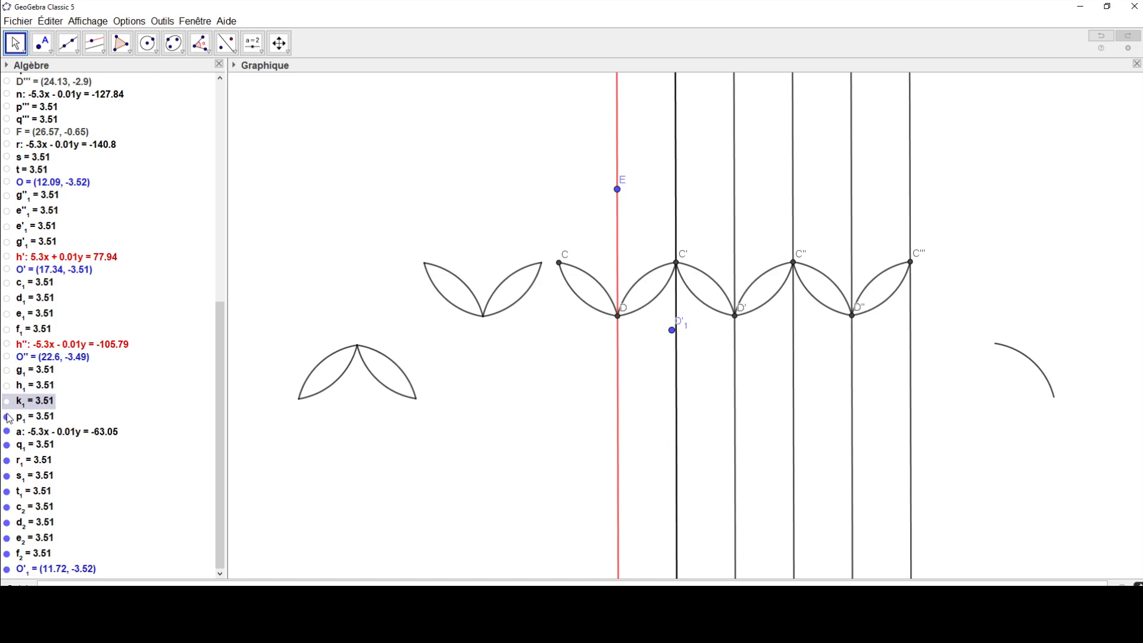
{"action": "left_click", "coordinate": [6, 416]}
Step: Hide line a, arcs q₁, r₁, s₁, t₁, c₂, d₂, e₂ and f₂, and point O'₁
{"action": "left_click", "coordinate": [6, 431]}
{"action": "left_click", "coordinate": [7, 445]}
{"action": "left_click", "coordinate": [7, 475]}
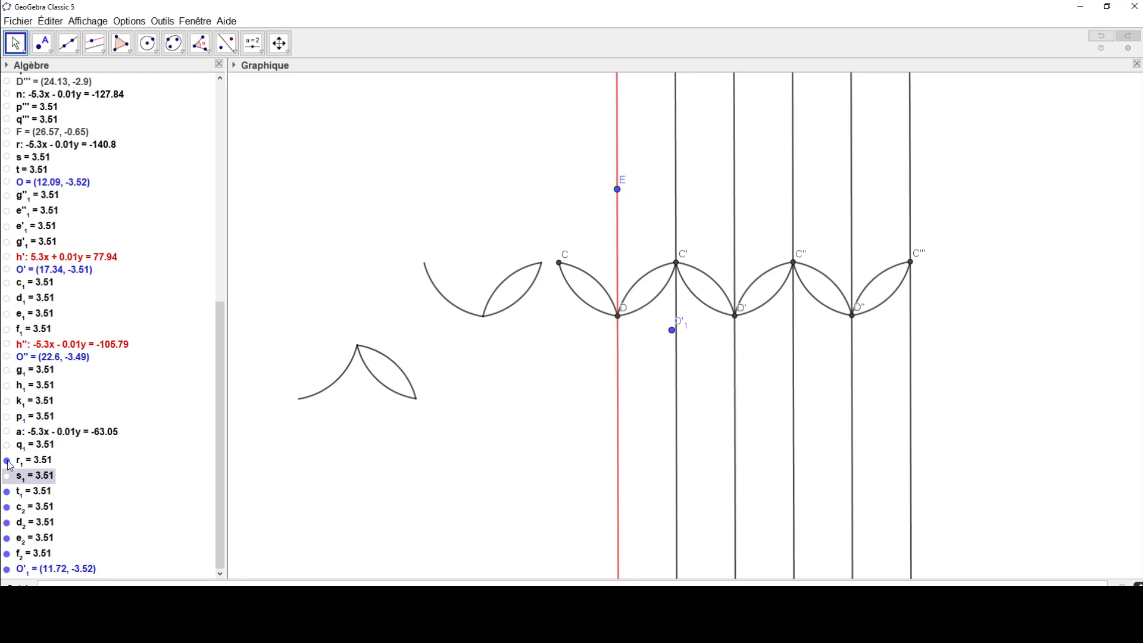
{"action": "left_click", "coordinate": [7, 461]}
{"action": "left_click", "coordinate": [7, 492]}
{"action": "left_click", "coordinate": [7, 508]}
{"action": "left_click", "coordinate": [7, 523]}
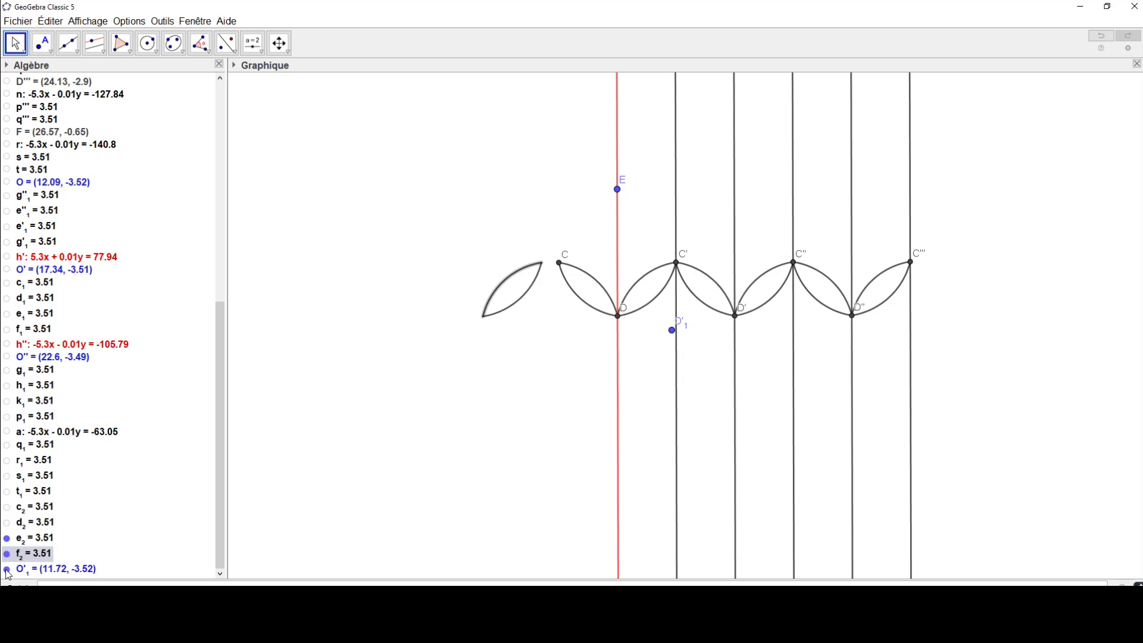
{"action": "left_click", "coordinate": [6, 570]}
{"action": "left_click", "coordinate": [7, 555]}
{"action": "left_click", "coordinate": [6, 538]}
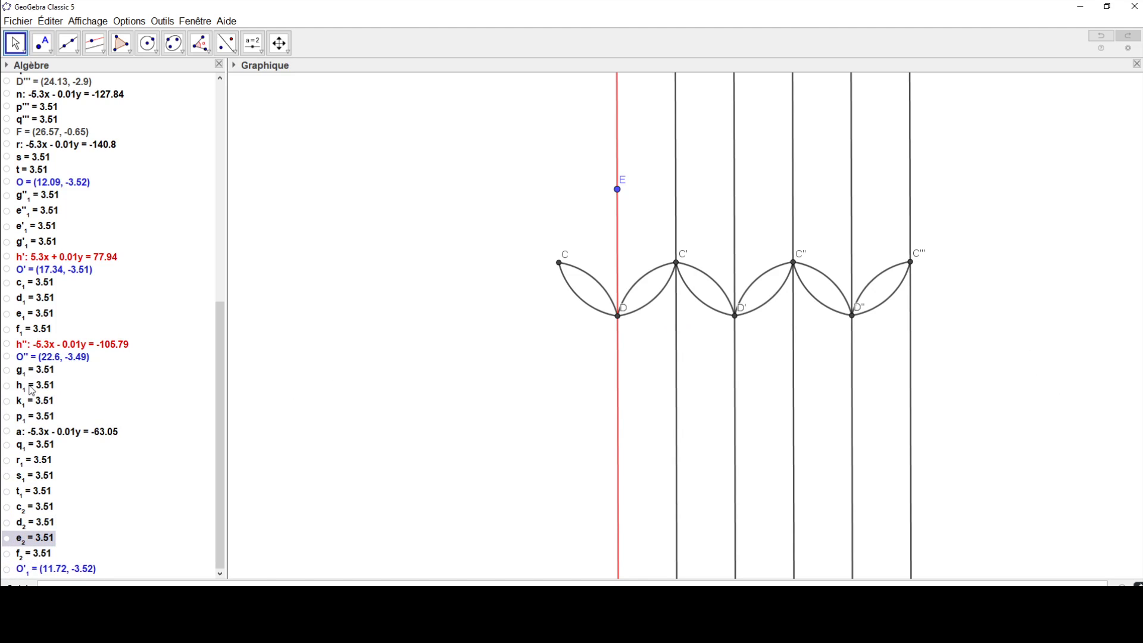
Step: Show arcs p'' and q'', point D''' and line n
{"action": "scroll", "coordinate": [39, 290], "scroll_direction": "up", "scroll_amount": 3}
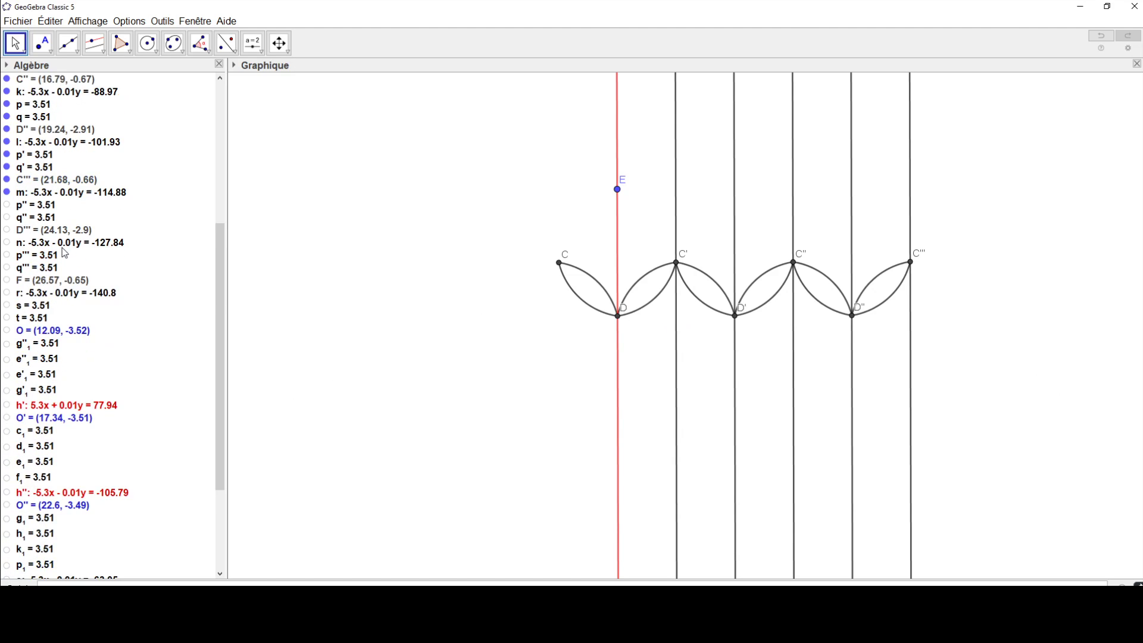
{"action": "left_click", "coordinate": [6, 205]}
{"action": "left_click", "coordinate": [6, 217]}
{"action": "left_click", "coordinate": [7, 230]}
{"action": "left_click", "coordinate": [7, 242]}
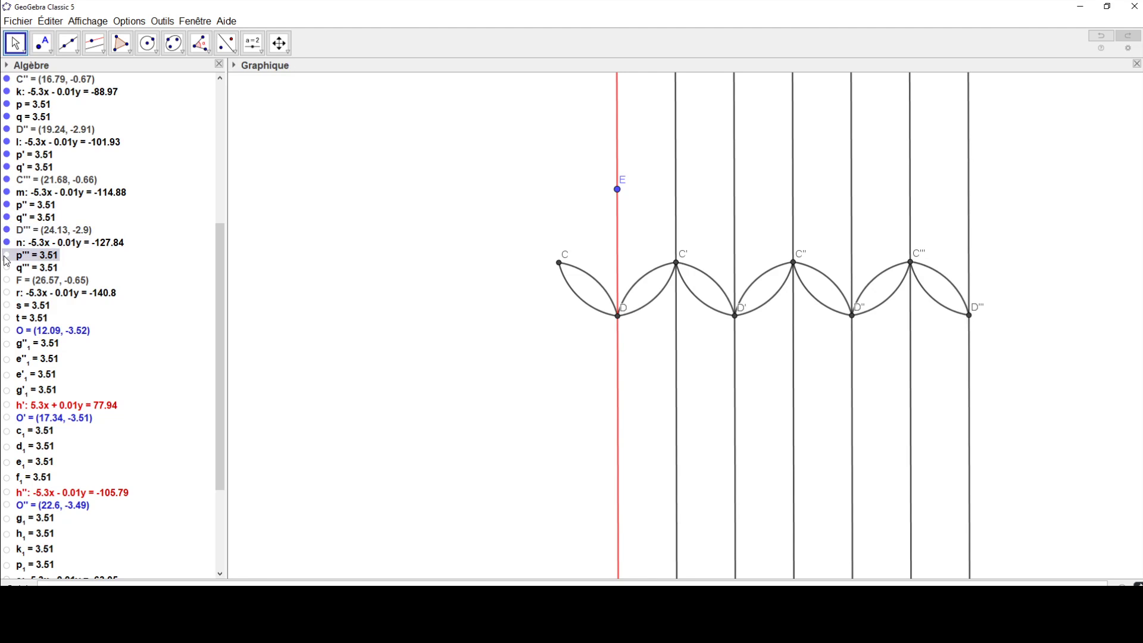
Step: Show arcs p''', q''', s and t, points F and O, and line r
{"action": "left_click", "coordinate": [6, 254]}
{"action": "left_click", "coordinate": [7, 267]}
{"action": "left_click", "coordinate": [6, 279]}
{"action": "left_click", "coordinate": [7, 293]}
{"action": "left_click", "coordinate": [7, 318]}
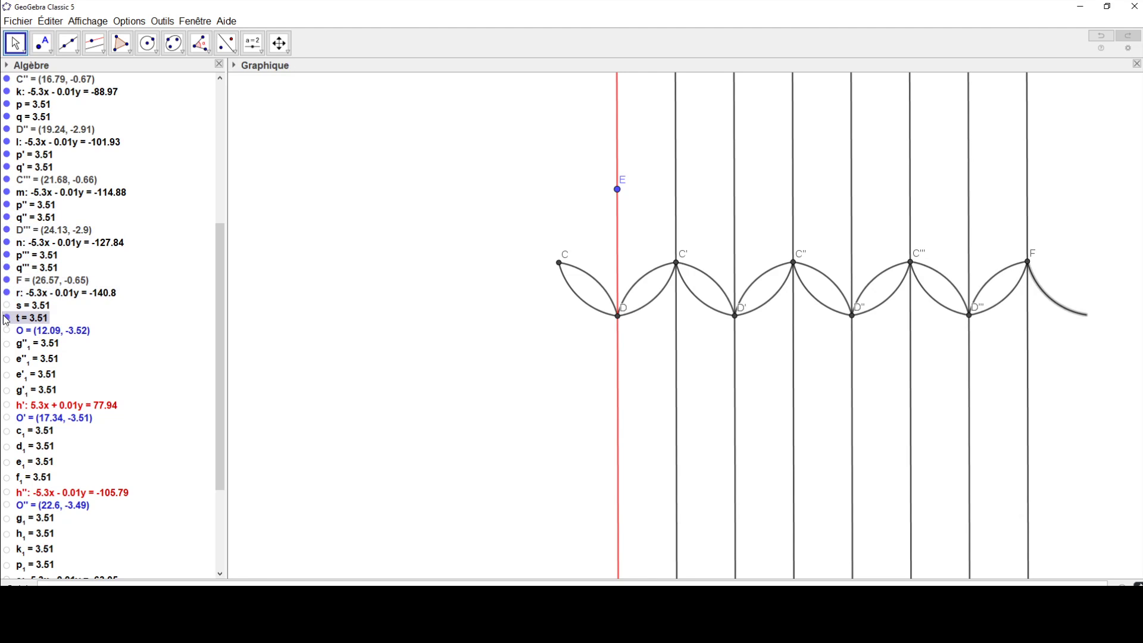
{"action": "left_click", "coordinate": [6, 331]}
{"action": "left_click", "coordinate": [7, 306]}
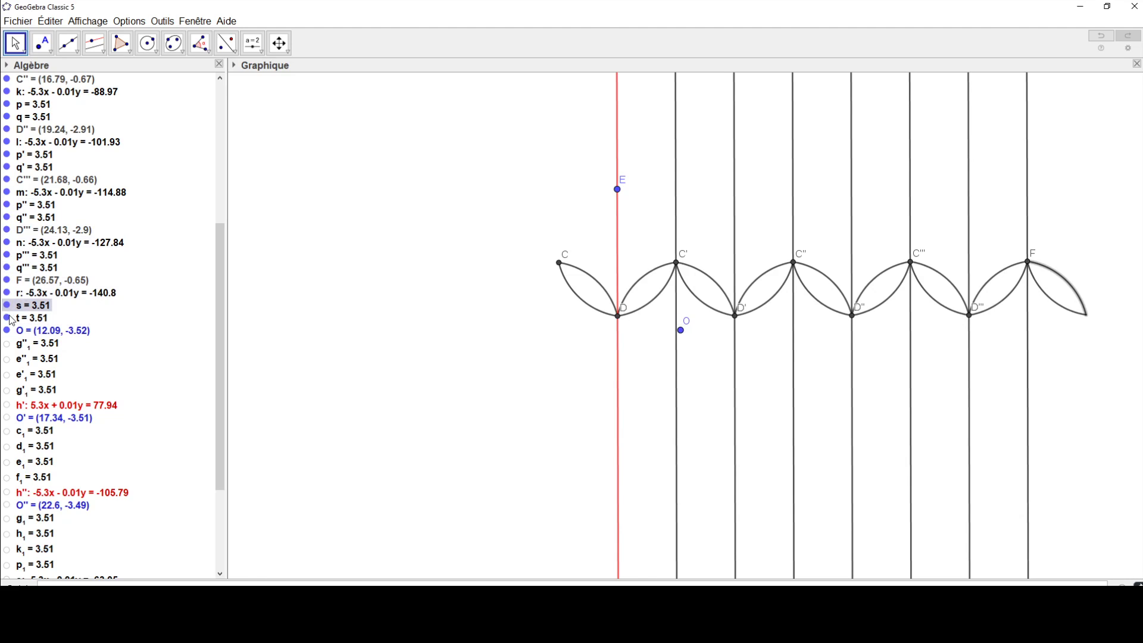
Step: Show arcs g''₁, e''₁, e'₁ and g'₁, and move point O onto D
{"action": "left_click", "coordinate": [7, 344]}
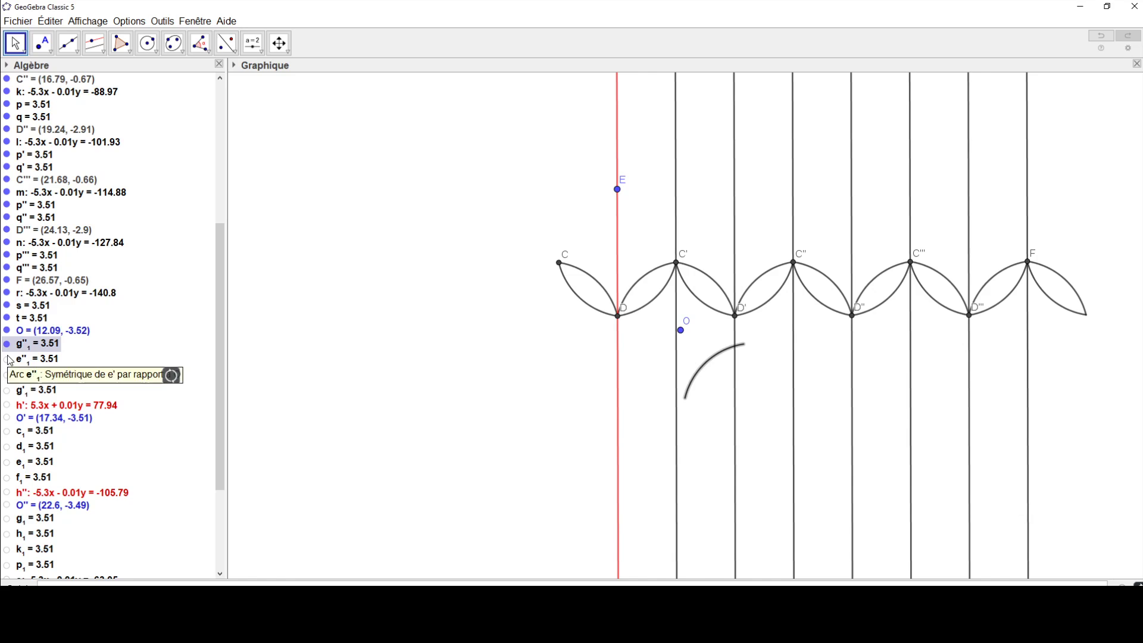
{"action": "left_click", "coordinate": [7, 360]}
{"action": "left_click", "coordinate": [6, 374]}
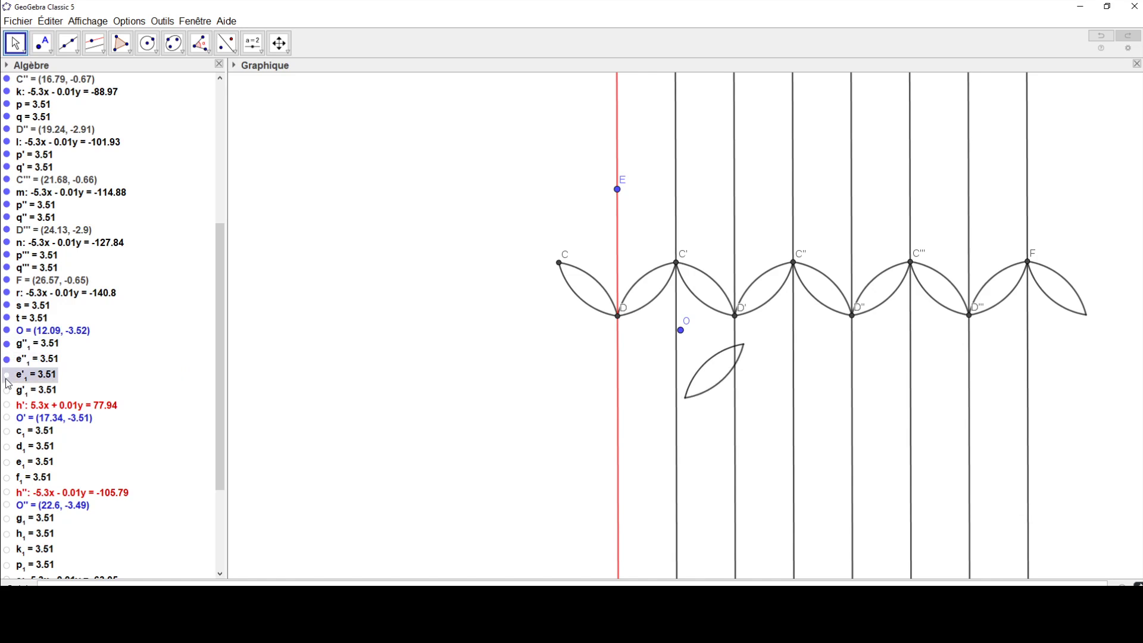
{"action": "left_click", "coordinate": [7, 391]}
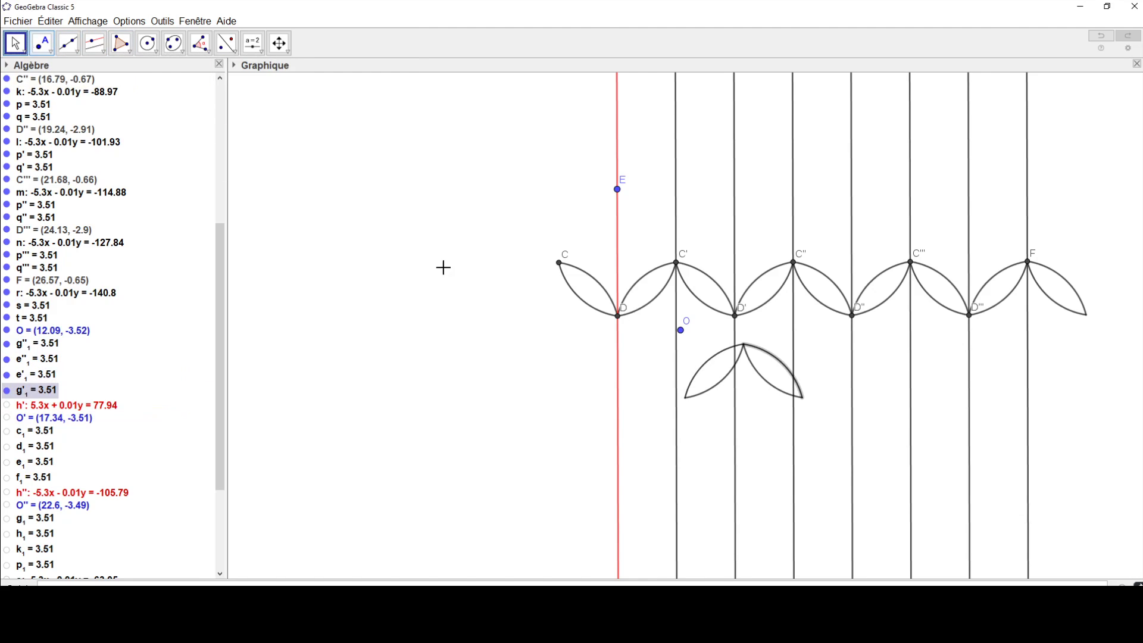
{"action": "left_click_drag", "start_coordinate": [681, 331], "coordinate": [617, 317]}
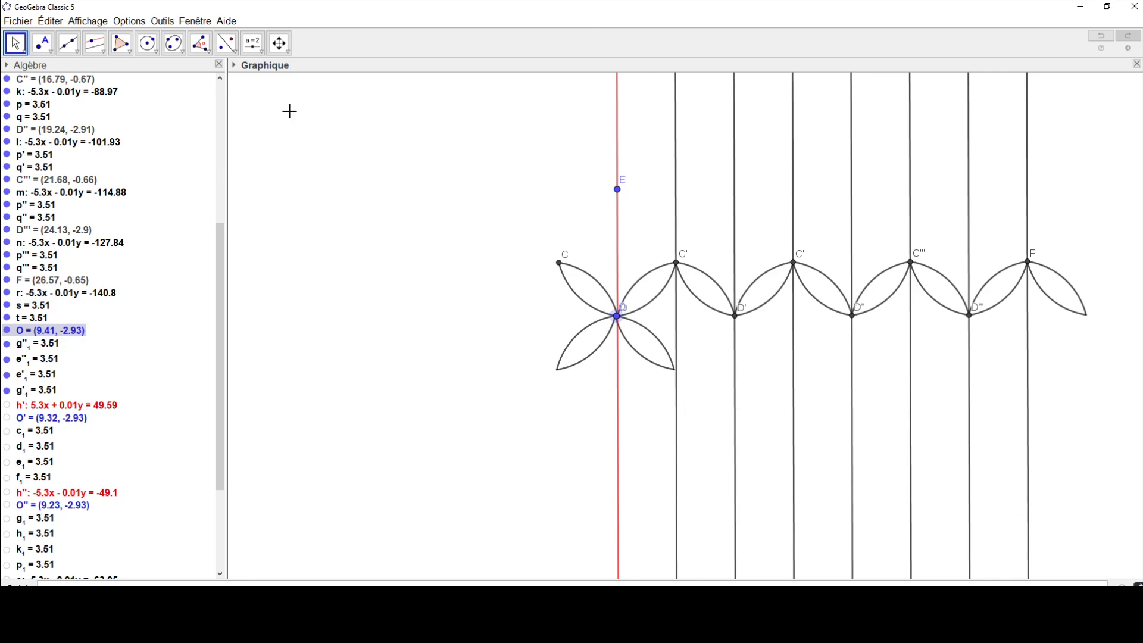
Step: Reflect the arcs of the two lenses meeting at D' by central symmetry about D'
{"action": "left_click", "coordinate": [236, 53]}
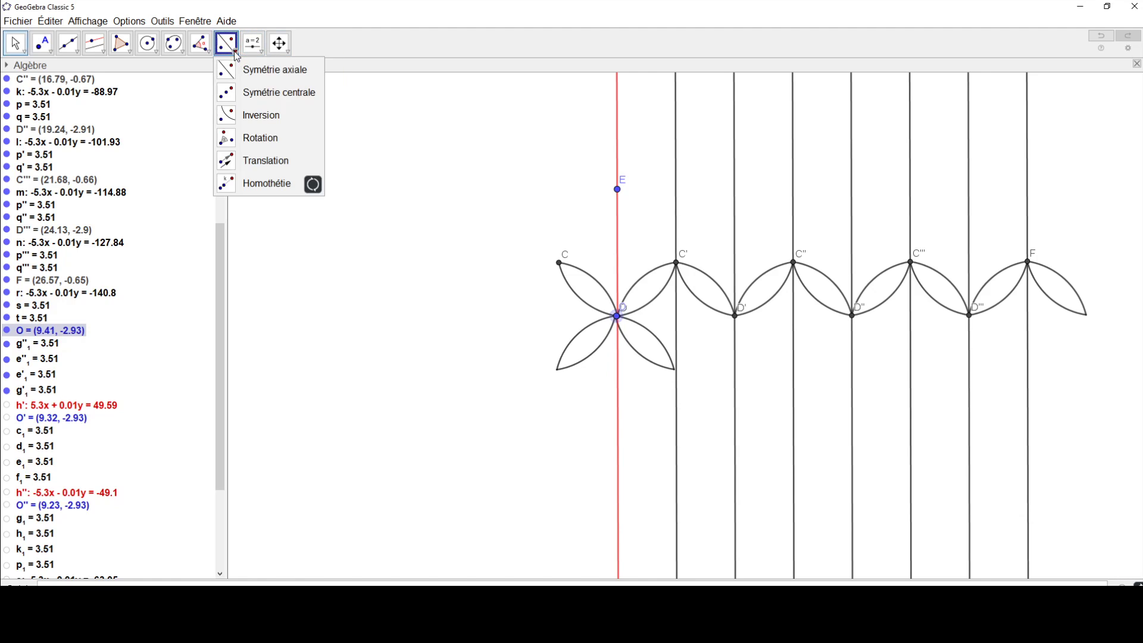
{"action": "left_click", "coordinate": [256, 88]}
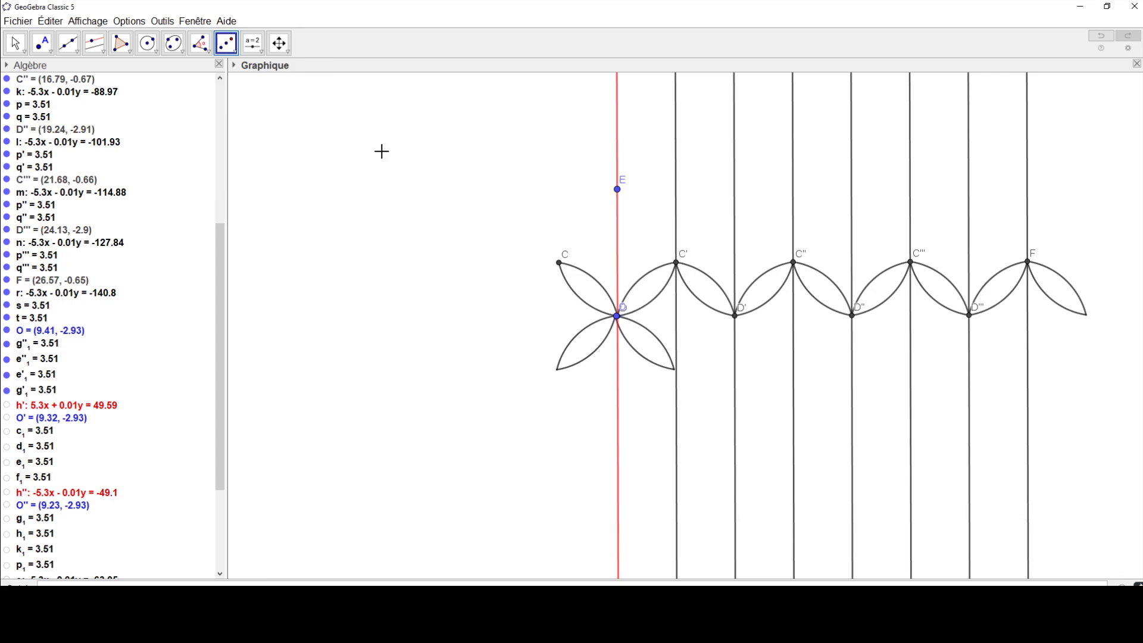
{"action": "left_click", "coordinate": [694, 295]}
{"action": "left_click", "coordinate": [735, 316]}
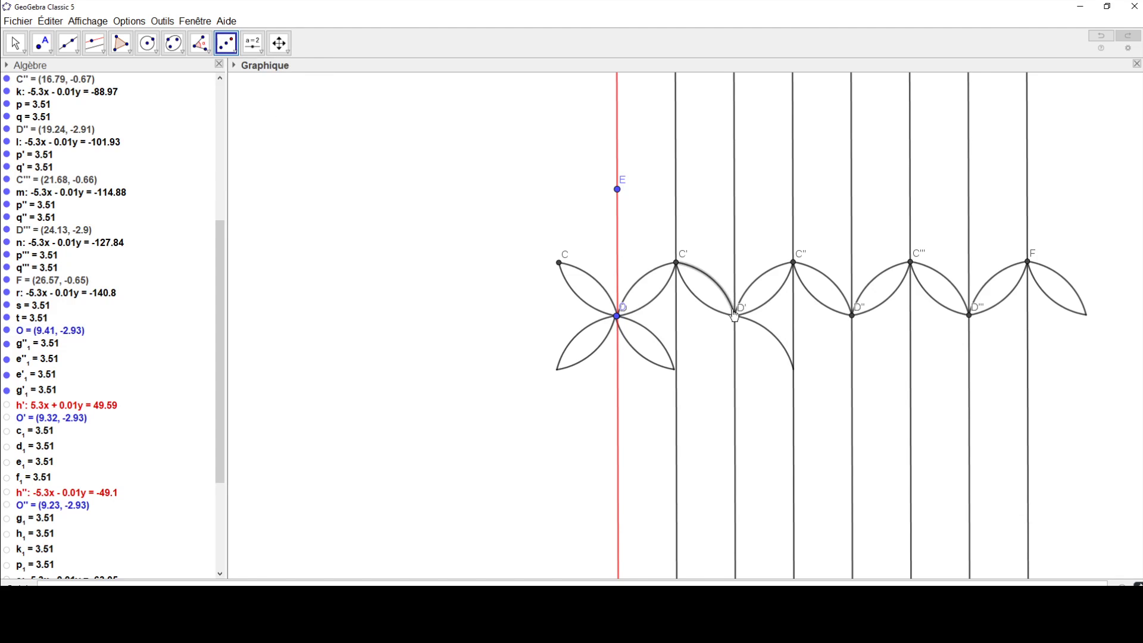
{"action": "left_click", "coordinate": [736, 318]}
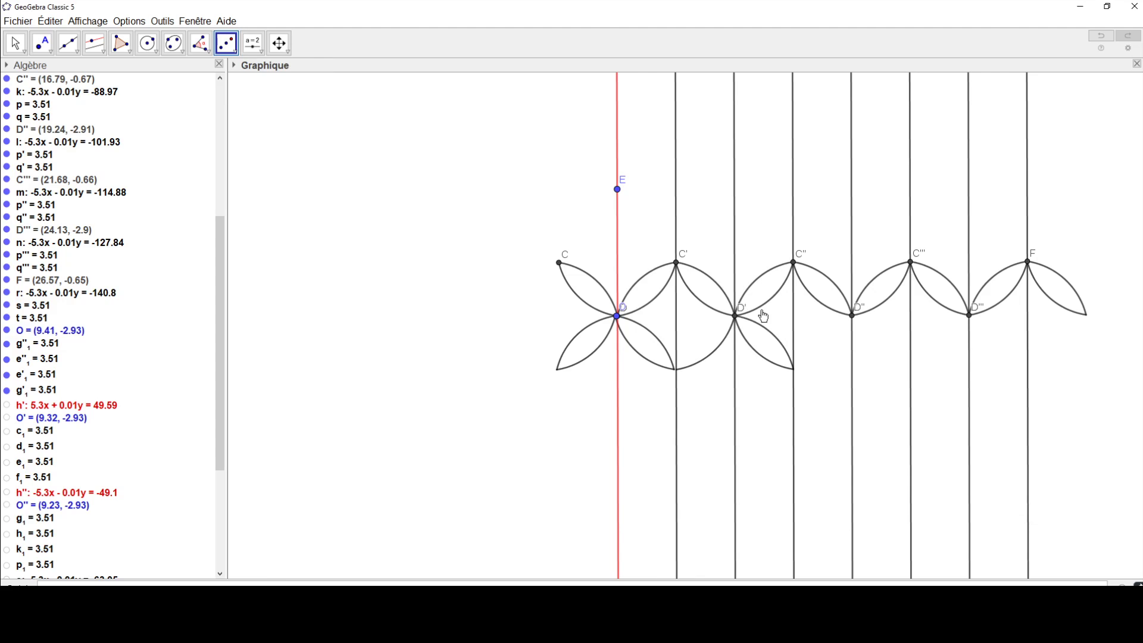
{"action": "left_click", "coordinate": [764, 312]}
{"action": "left_click", "coordinate": [735, 316]}
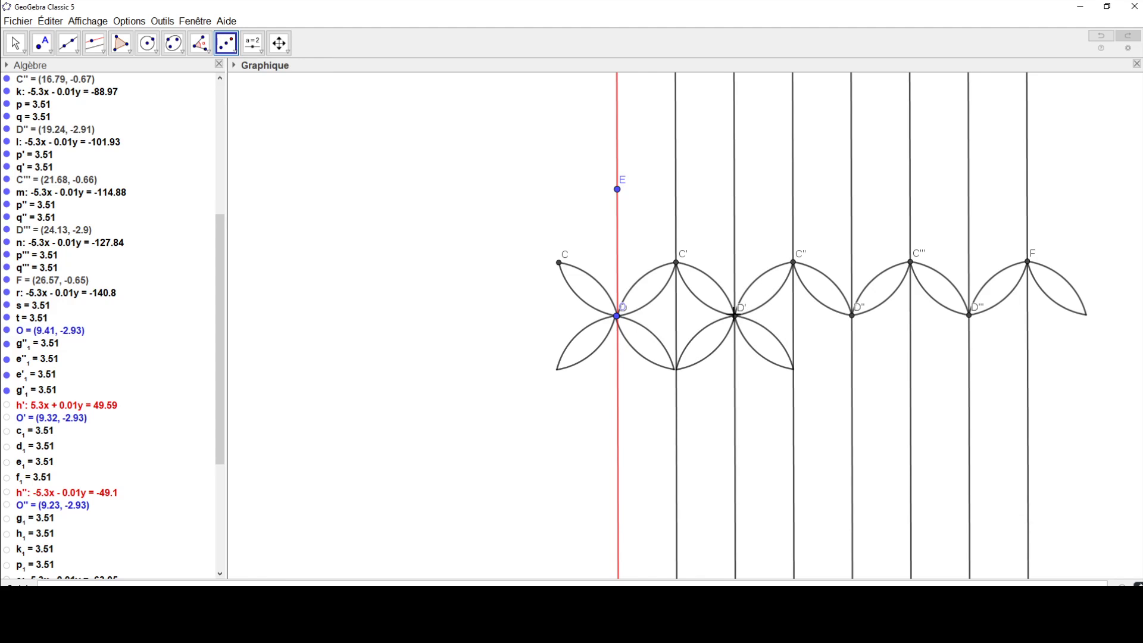
Step: Reflect the four arcs of the two lenses meeting at D'' by central symmetry about D''
{"action": "left_click", "coordinate": [817, 307]}
{"action": "left_click", "coordinate": [852, 319]}
{"action": "left_click", "coordinate": [861, 290]}
{"action": "left_click", "coordinate": [853, 316]}
{"action": "left_click", "coordinate": [876, 306]}
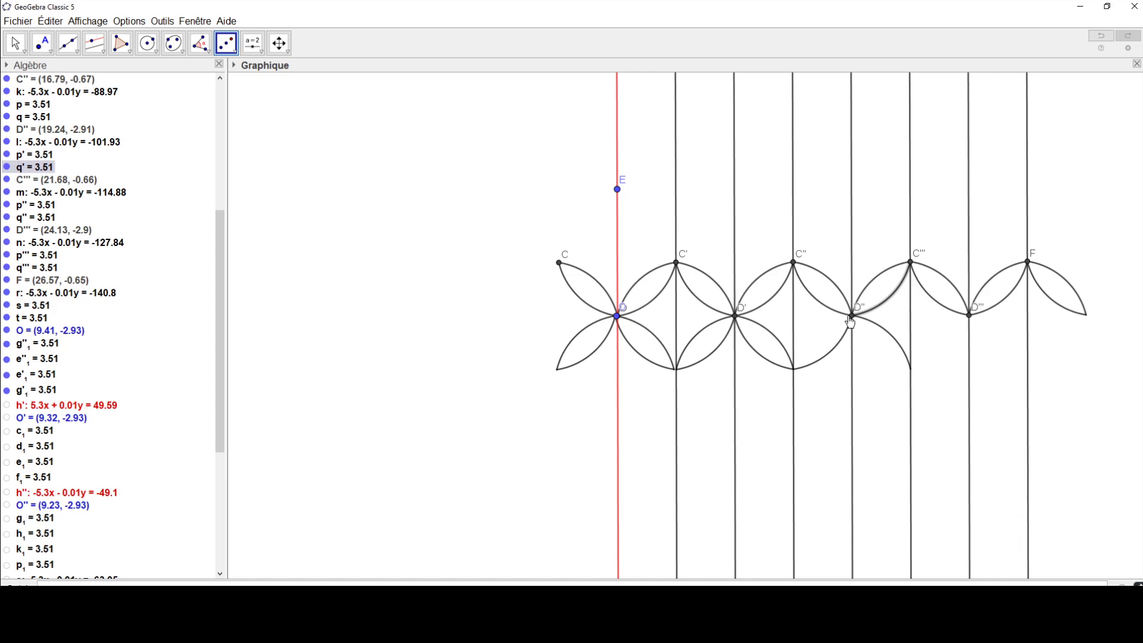
{"action": "left_click", "coordinate": [853, 318]}
{"action": "left_click", "coordinate": [836, 285]}
{"action": "left_click", "coordinate": [853, 318]}
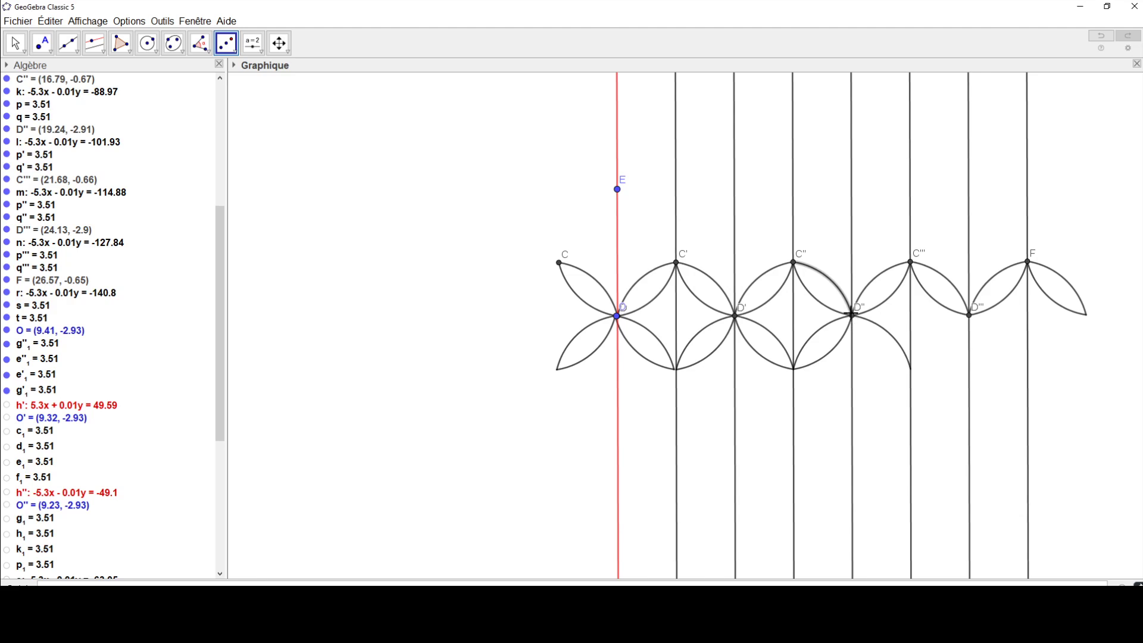
Step: Reflect the four arcs of the two lenses meeting at D''' by central symmetry about D'''
{"action": "left_click", "coordinate": [937, 304]}
{"action": "left_click", "coordinate": [970, 314]}
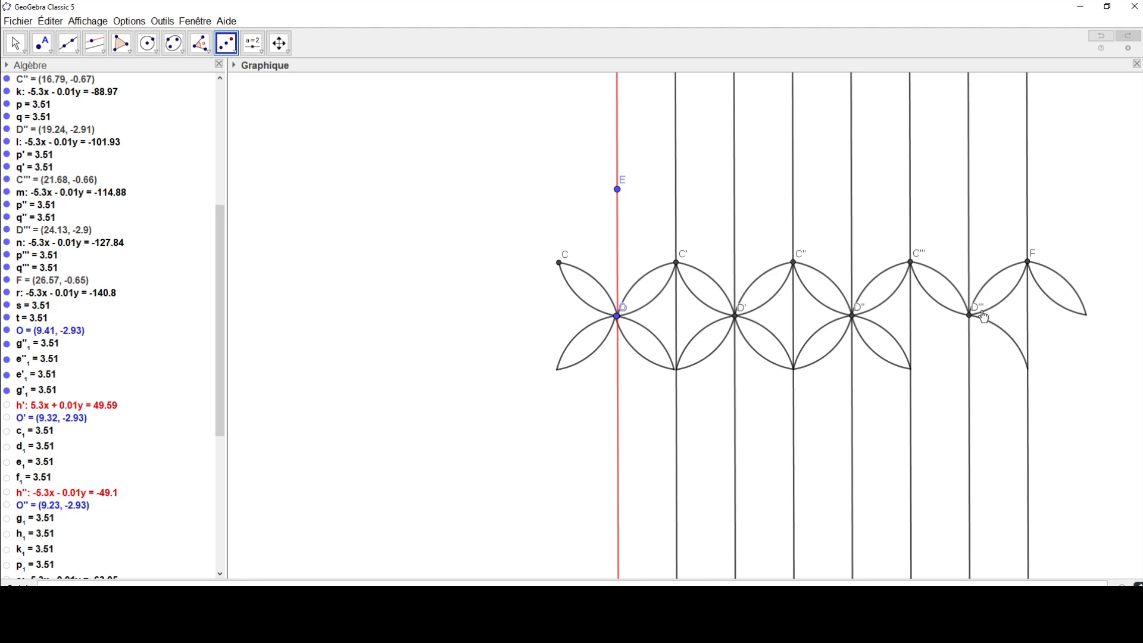
{"action": "left_click", "coordinate": [990, 310]}
{"action": "left_click", "coordinate": [971, 317]}
{"action": "left_click", "coordinate": [982, 296]}
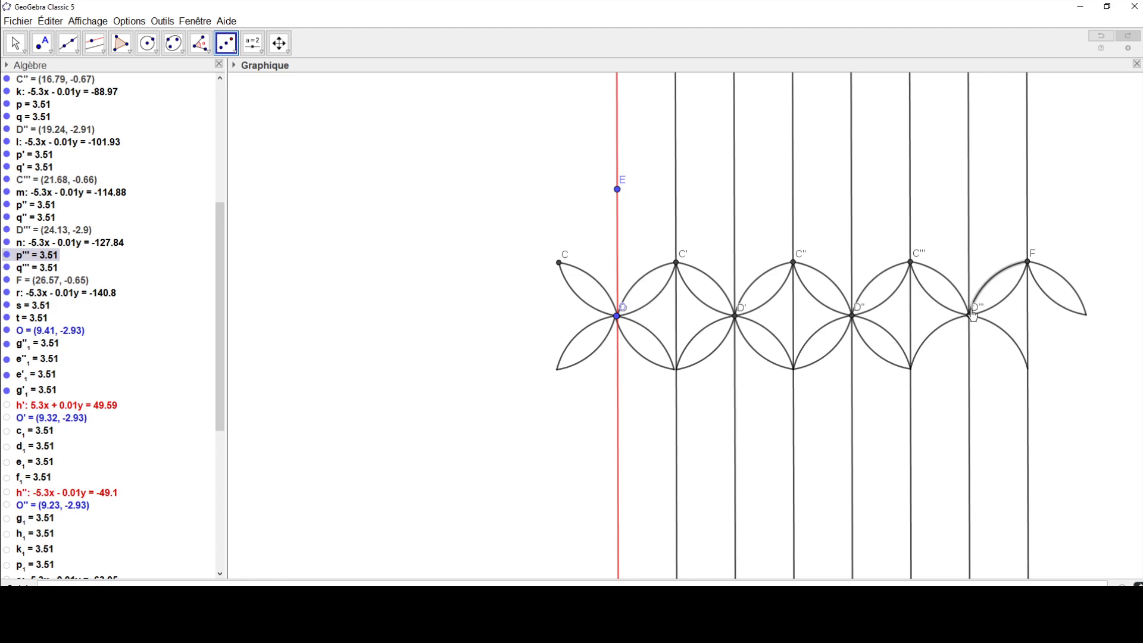
{"action": "left_click", "coordinate": [970, 315]}
{"action": "left_click", "coordinate": [963, 298]}
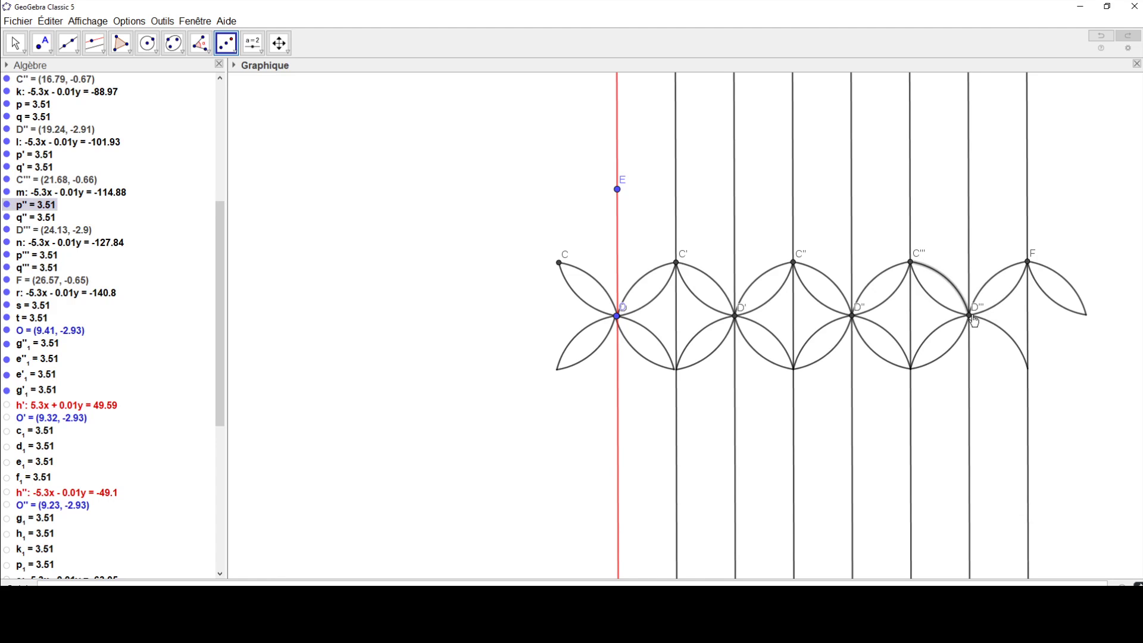
{"action": "left_click", "coordinate": [970, 315]}
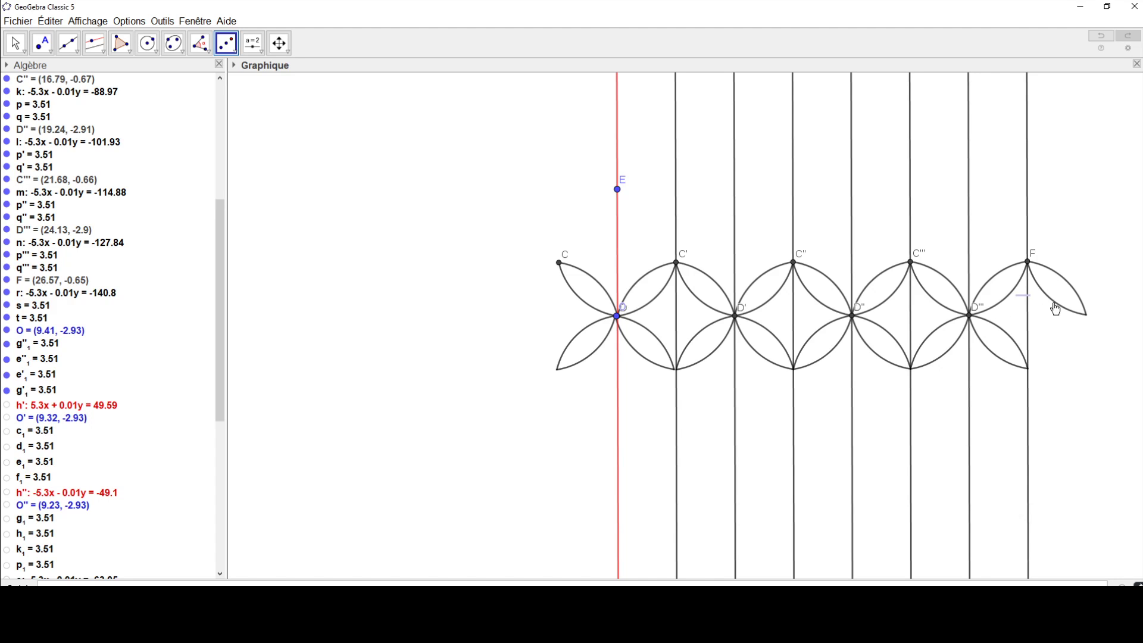
Step: Hide the red line h through D and E, and the lines i and j through C' and D'
{"action": "scroll", "coordinate": [954, 324], "scroll_direction": "down", "scroll_amount": 1}
{"action": "left_click_drag", "start_coordinate": [954, 324], "coordinate": [771, 342]}
{"action": "double_click", "coordinate": [770, 342]}
{"action": "scroll", "coordinate": [770, 342], "scroll_direction": "up", "scroll_amount": 1}
{"action": "left_click", "coordinate": [689, 264]}
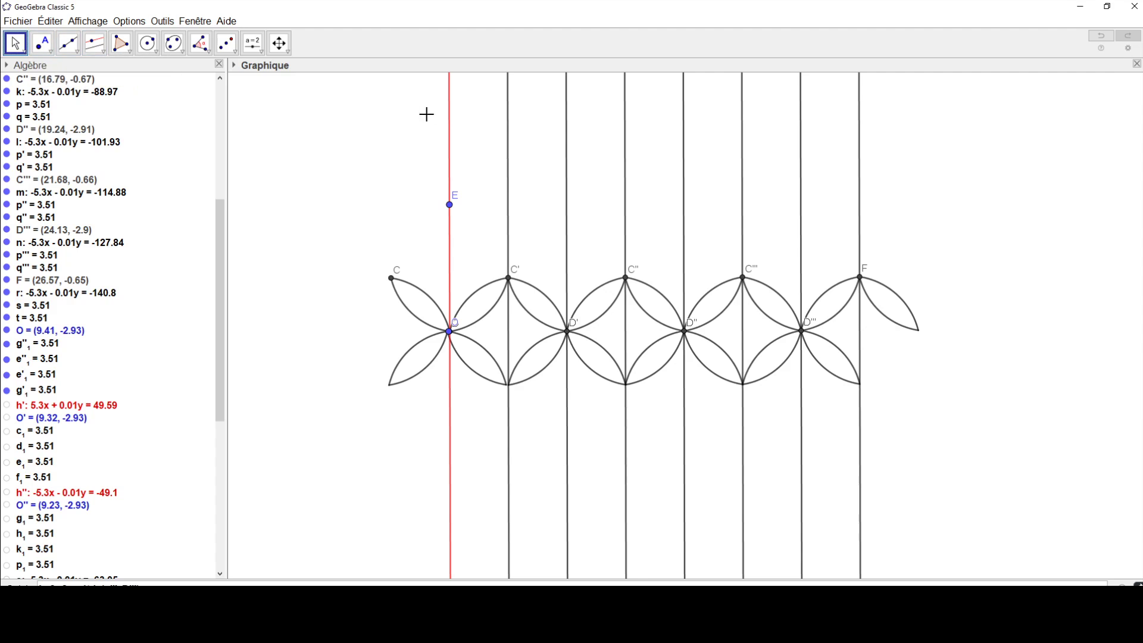
{"action": "right_click", "coordinate": [455, 116]}
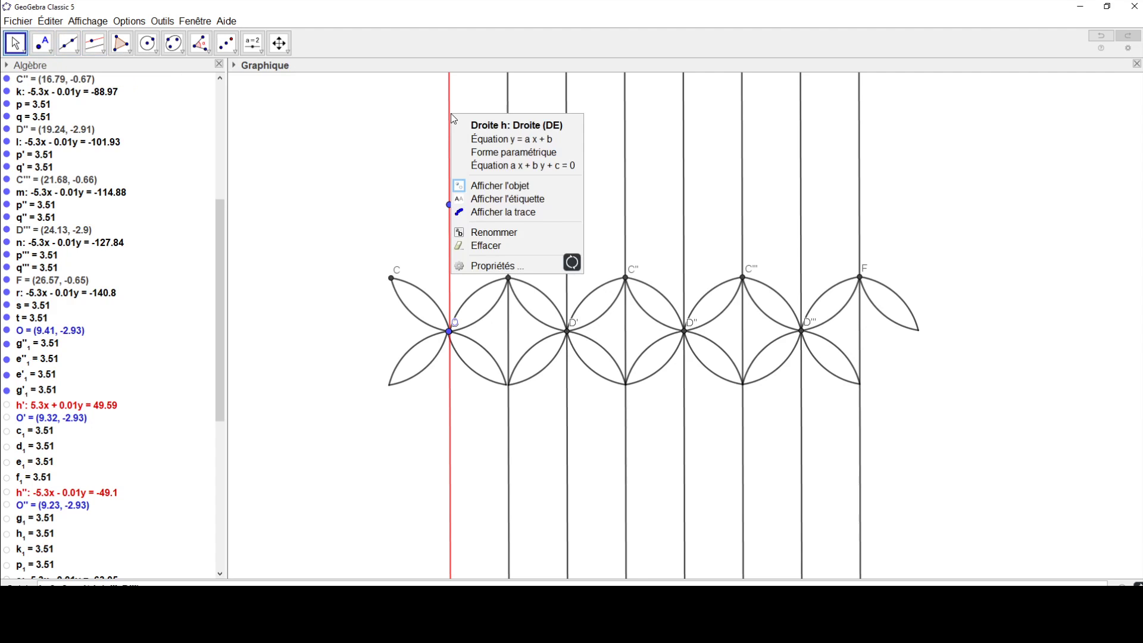
{"action": "left_click", "coordinate": [477, 185]}
{"action": "right_click", "coordinate": [507, 162]}
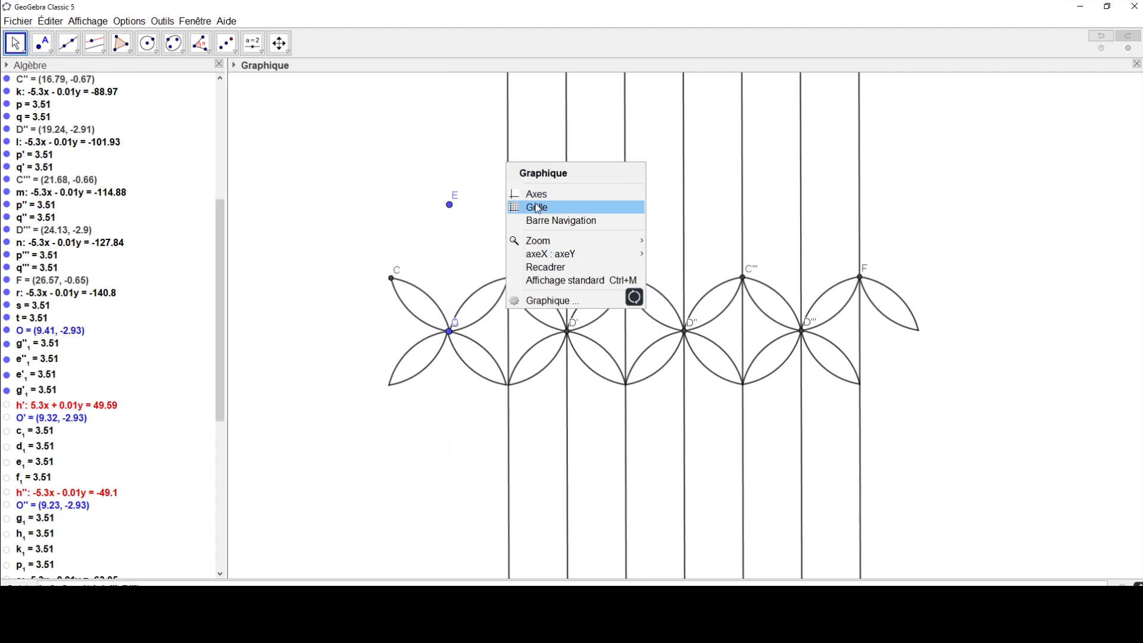
{"action": "right_click", "coordinate": [508, 133]}
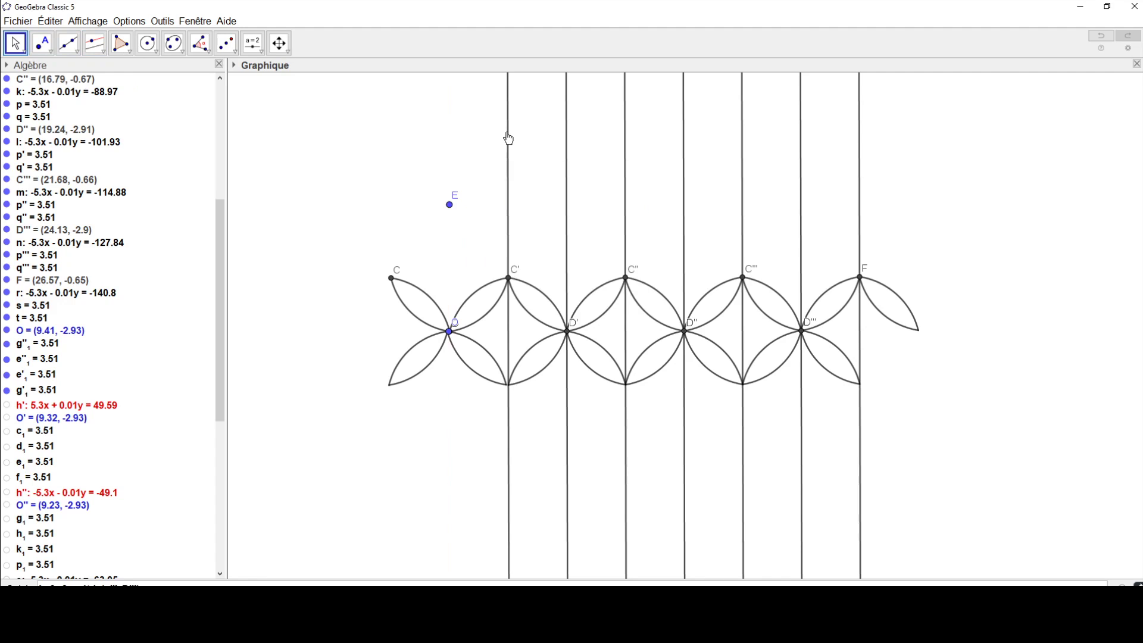
{"action": "left_click", "coordinate": [541, 204]}
{"action": "right_click", "coordinate": [566, 162]}
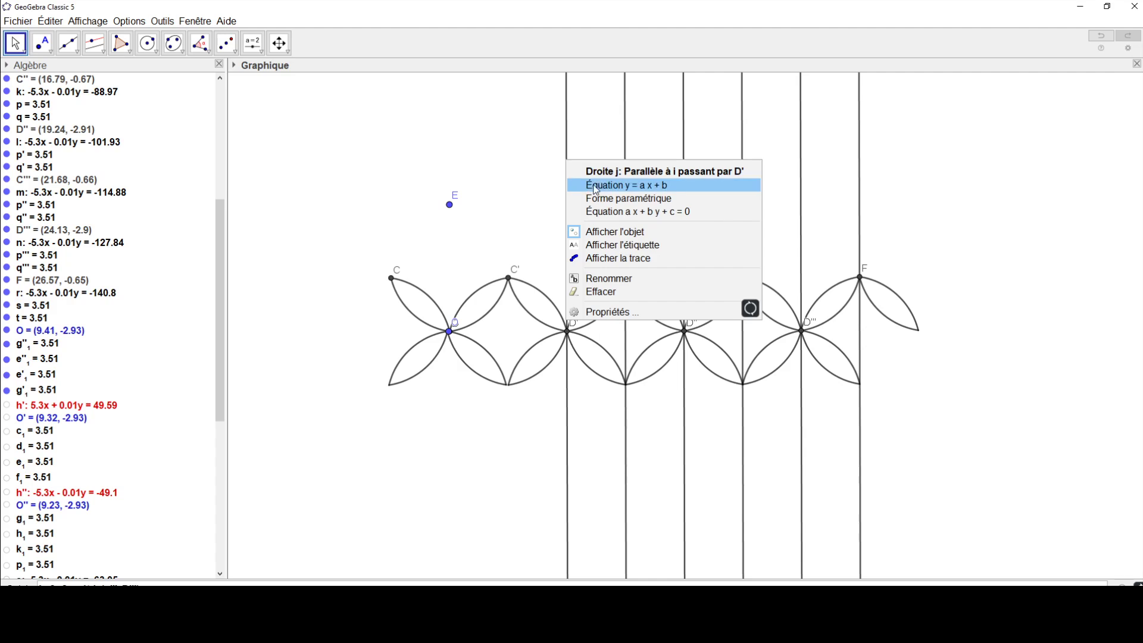
{"action": "left_click", "coordinate": [608, 232]}
Step: Hide the remaining vertical lines k, l, m, n and r, and point E
{"action": "right_click", "coordinate": [625, 177]}
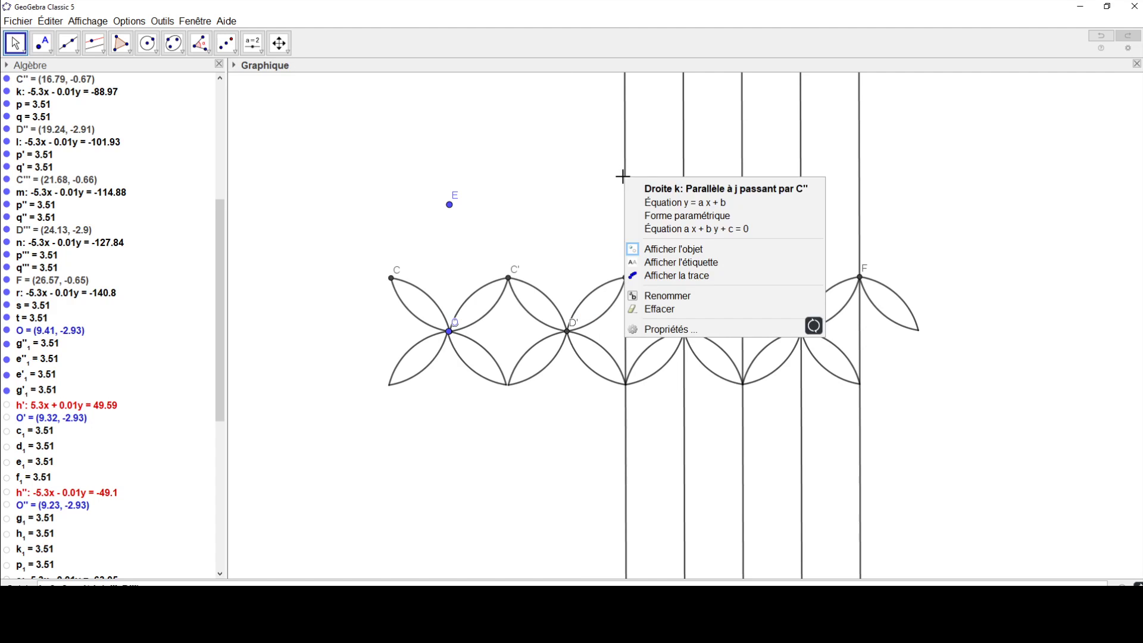
{"action": "left_click", "coordinate": [675, 249]}
{"action": "right_click", "coordinate": [685, 162]}
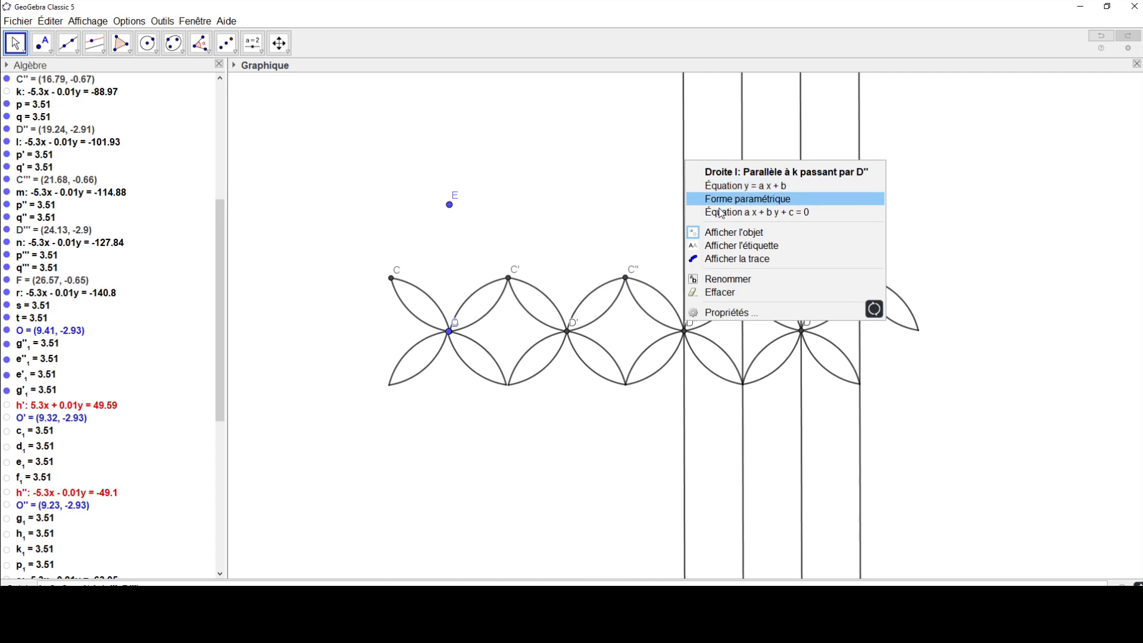
{"action": "left_click", "coordinate": [733, 230]}
{"action": "right_click", "coordinate": [743, 189]}
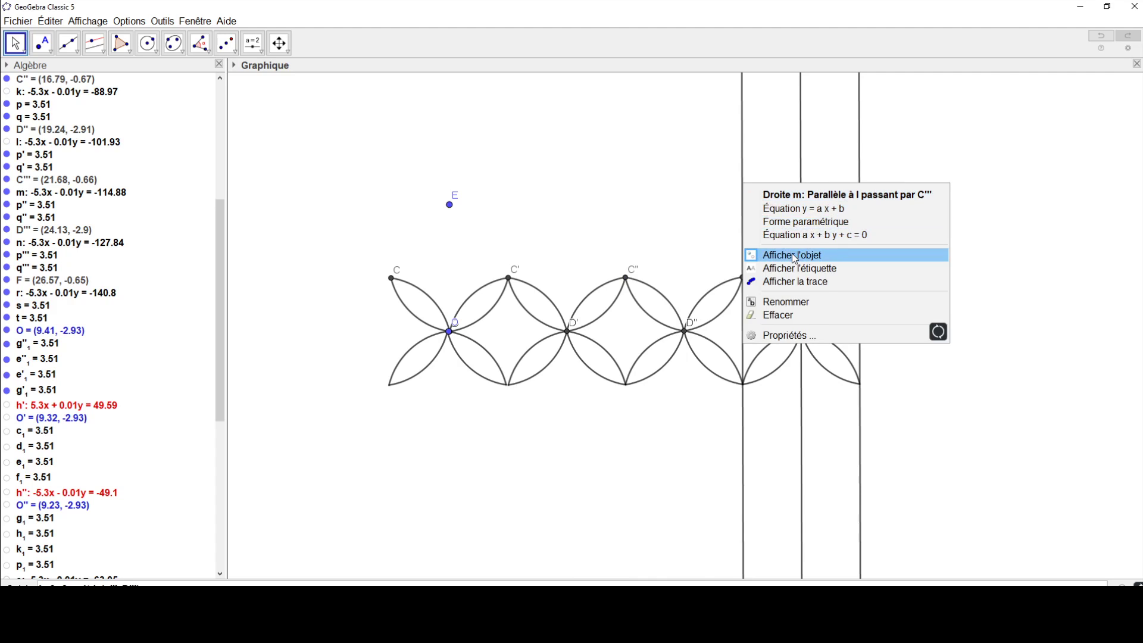
{"action": "left_click", "coordinate": [786, 255]}
{"action": "right_click", "coordinate": [801, 208]}
{"action": "left_click", "coordinate": [848, 274]}
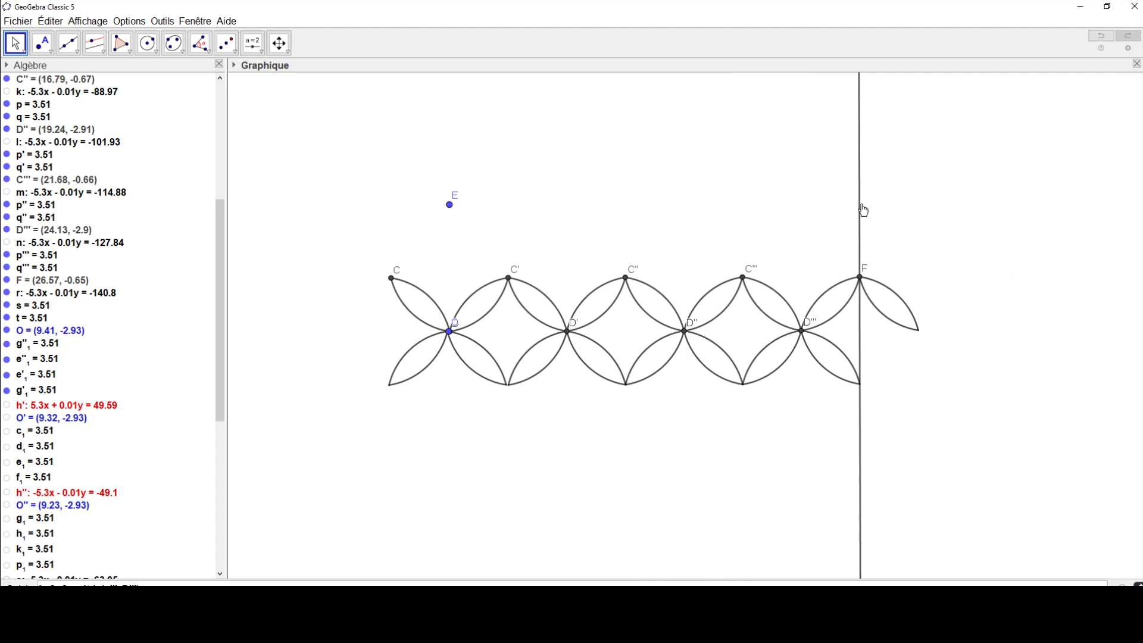
{"action": "right_click", "coordinate": [861, 210]}
{"action": "left_click", "coordinate": [898, 280]}
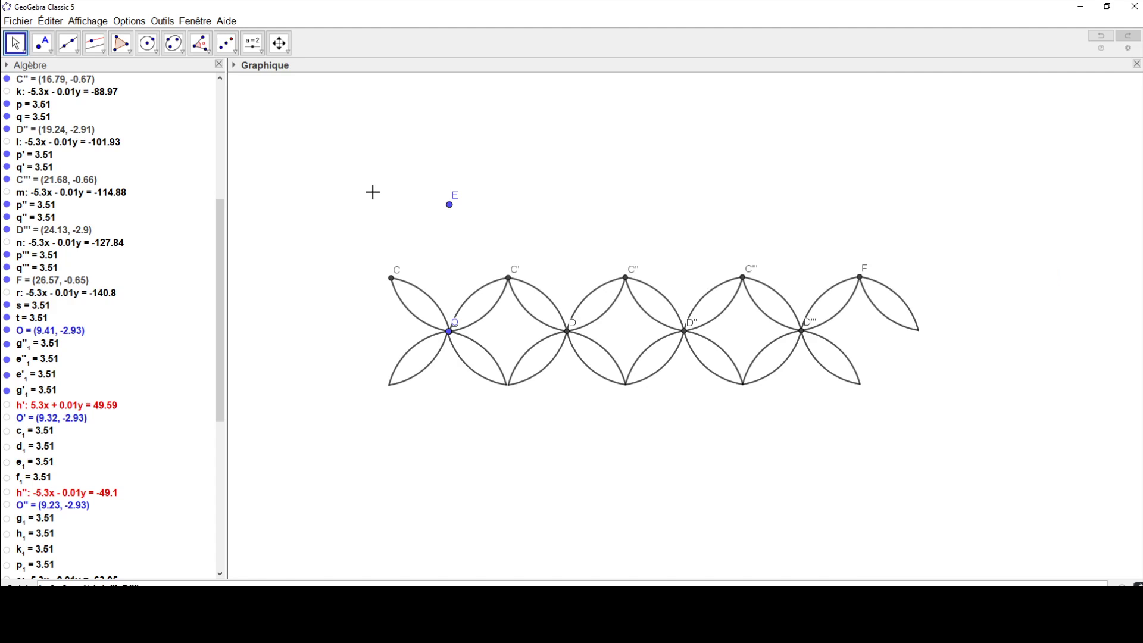
{"action": "right_click", "coordinate": [450, 206]}
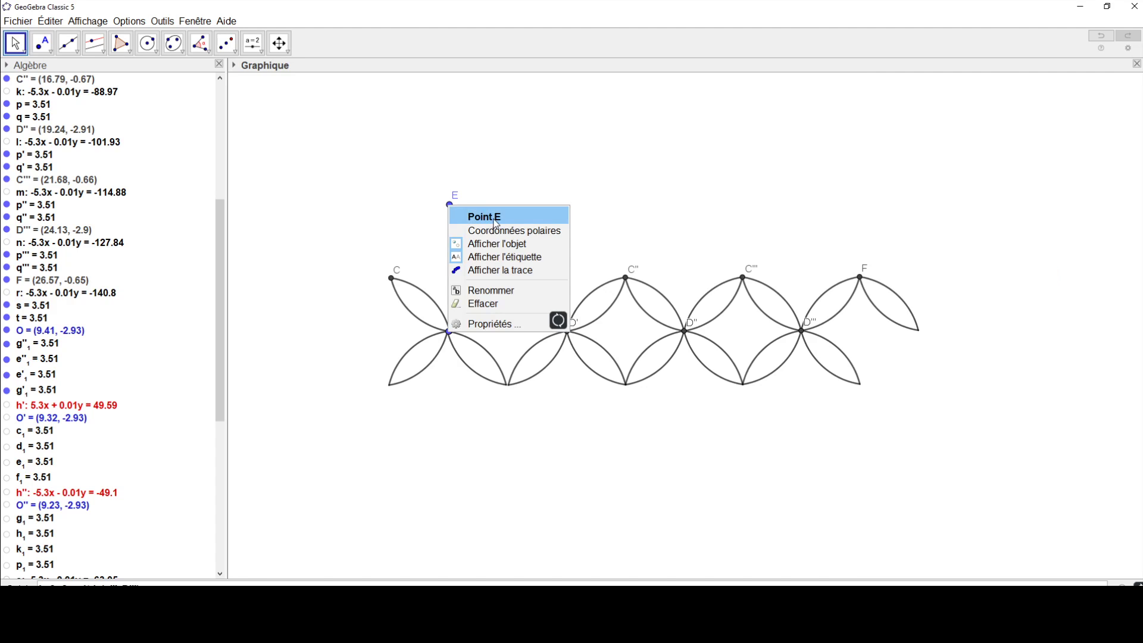
{"action": "left_click", "coordinate": [500, 245]}
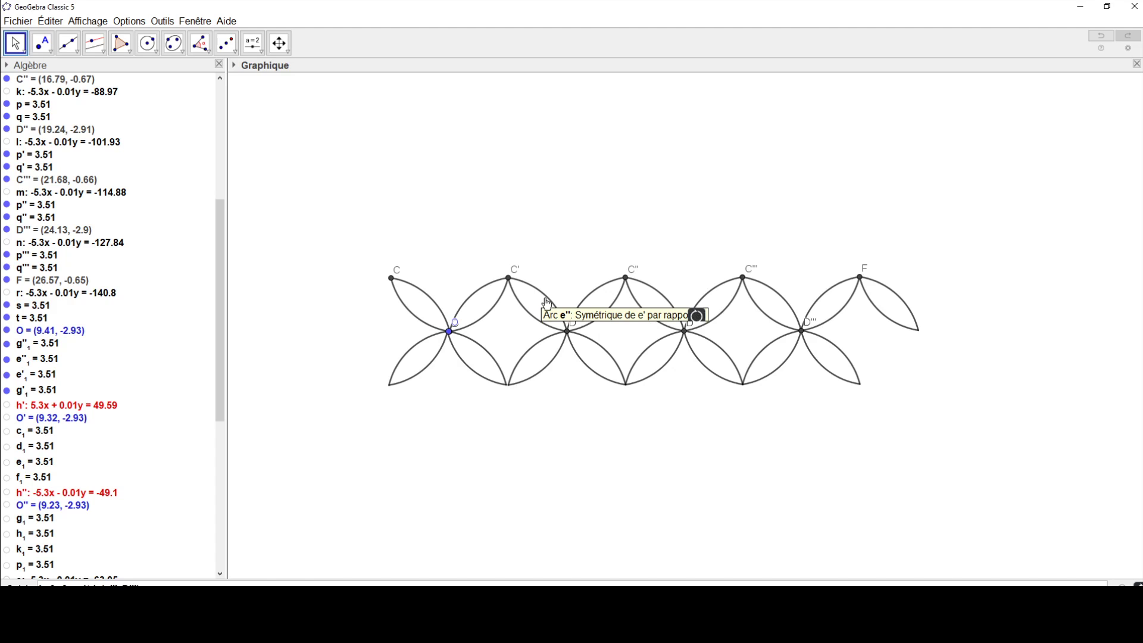
Step: Fill arc p between C'' and D'' with blue 0, 153, 204 (#0099CC) at 100 opacity
{"action": "left_click", "coordinate": [651, 291]}
{"action": "right_click", "coordinate": [652, 288]}
{"action": "left_click", "coordinate": [717, 405]}
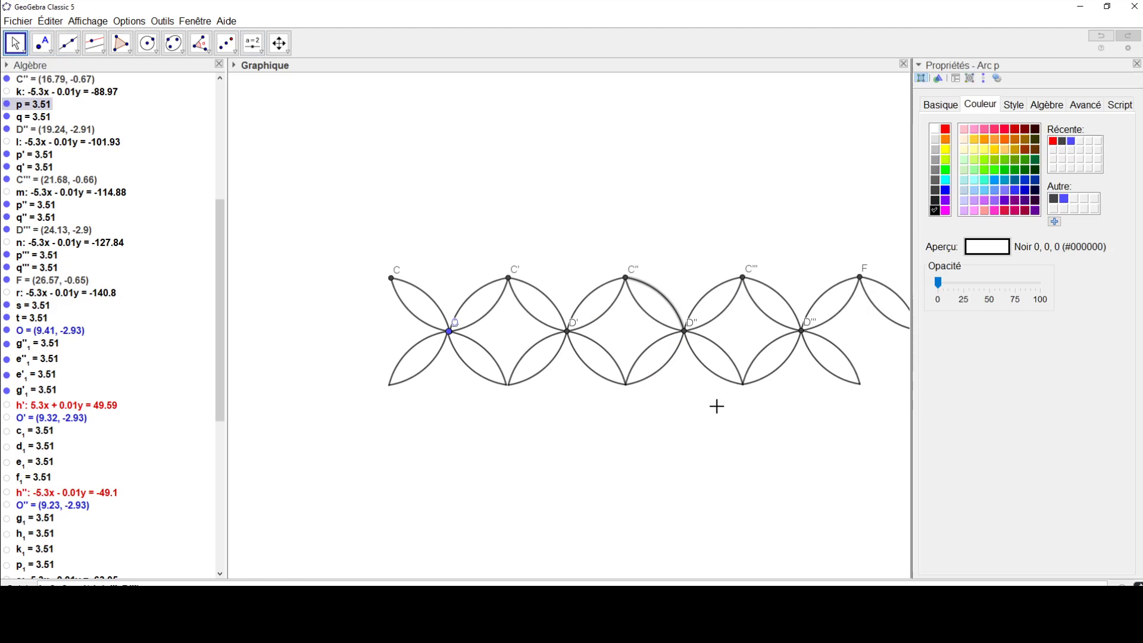
{"action": "left_click", "coordinate": [1013, 160]}
{"action": "left_click", "coordinate": [1006, 169]}
{"action": "left_click", "coordinate": [1000, 181]}
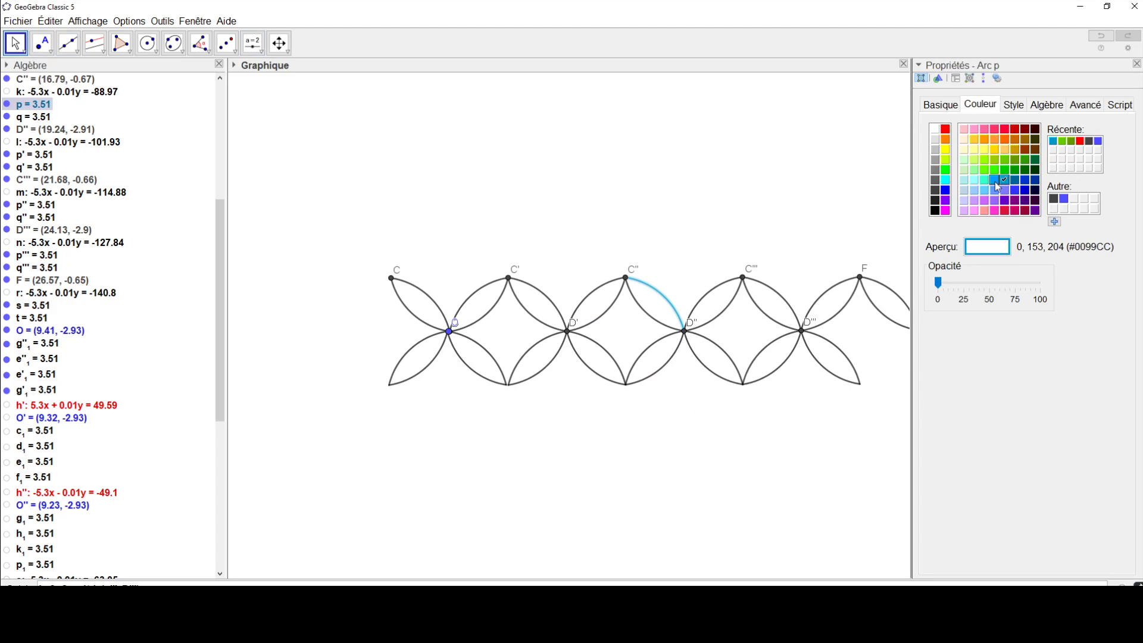
{"action": "left_click_drag", "start_coordinate": [938, 284], "coordinate": [1057, 292]}
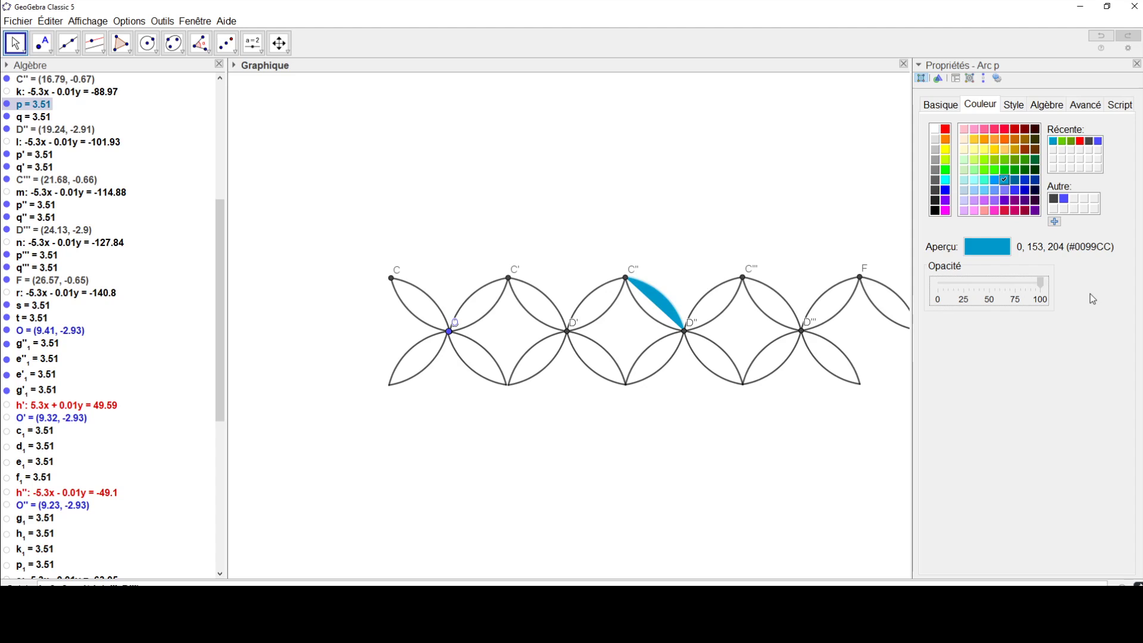
{"action": "left_click", "coordinate": [1136, 65]}
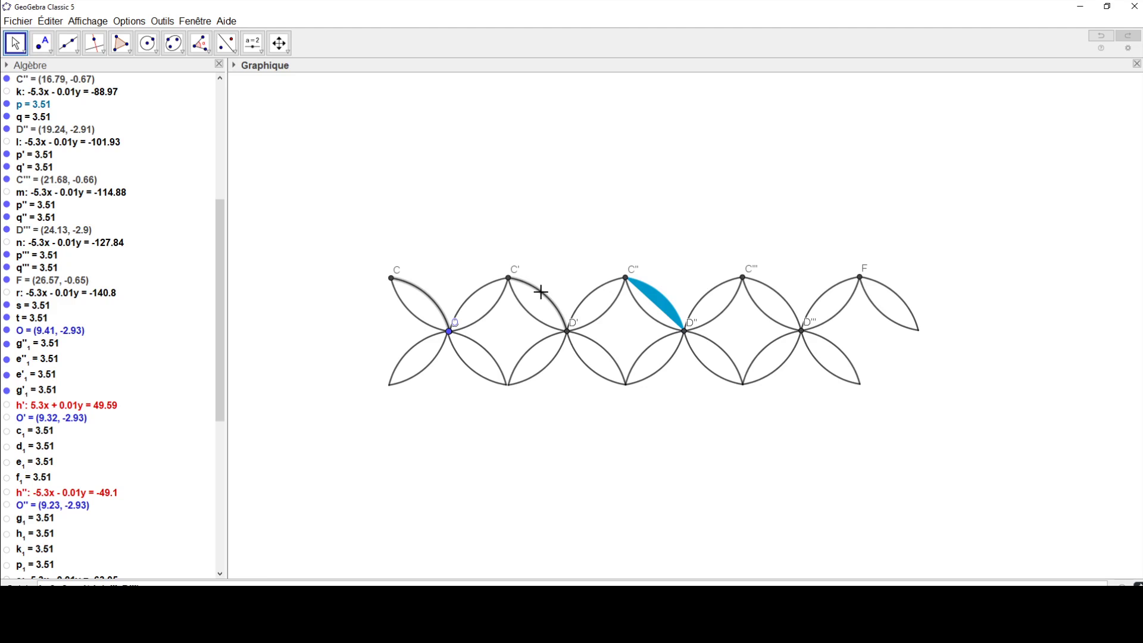
Step: Fill the matching outer arcs of the other lenses descending from C, C', C''' and F and their lower mirror lenses with #0099CC at 100 opacity
{"action": "left_click", "coordinate": [776, 294]}
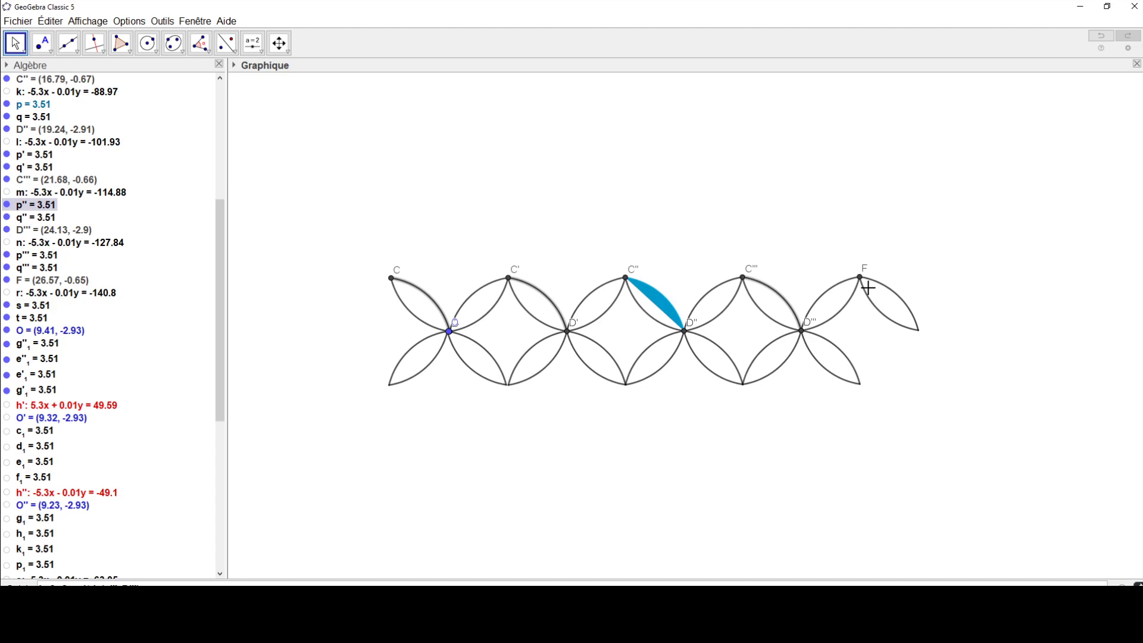
{"action": "left_click", "coordinate": [889, 287], "text": "ctrl"}
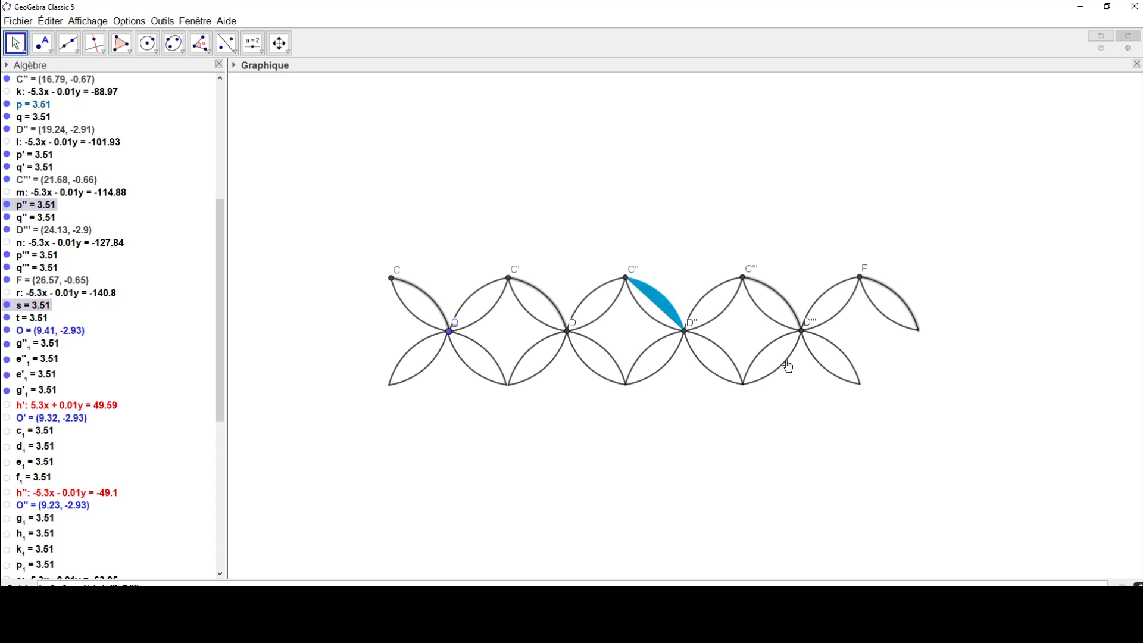
{"action": "left_click", "coordinate": [432, 372], "text": "ctrl"}
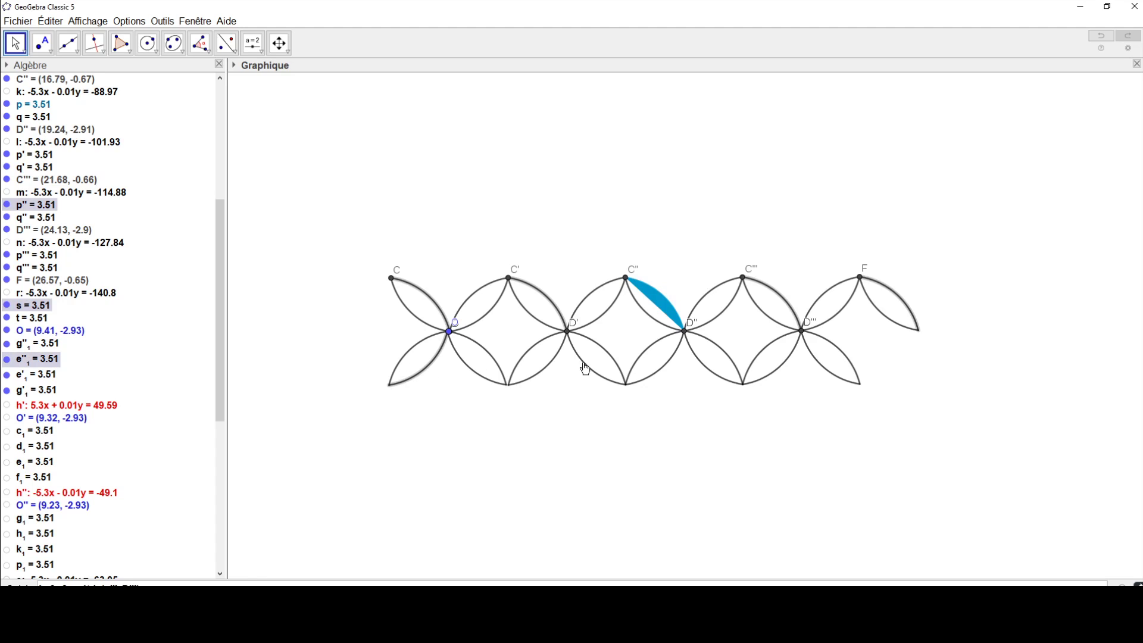
{"action": "left_click", "coordinate": [553, 360], "text": "ctrl"}
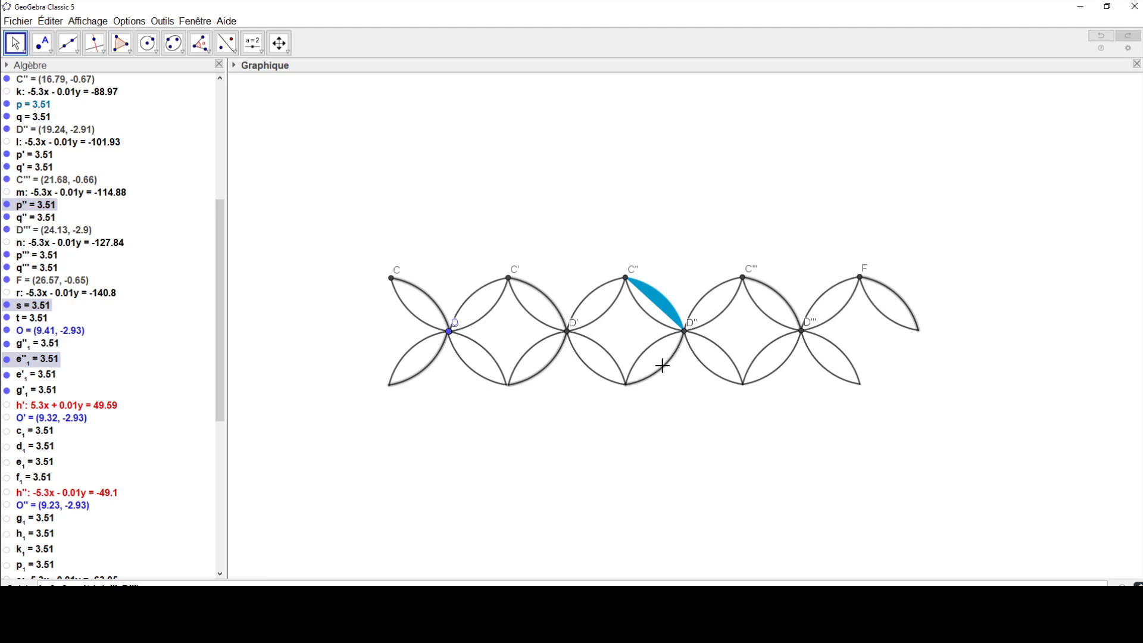
{"action": "left_click", "coordinate": [788, 367], "text": "ctrl"}
{"action": "right_click", "coordinate": [882, 286]}
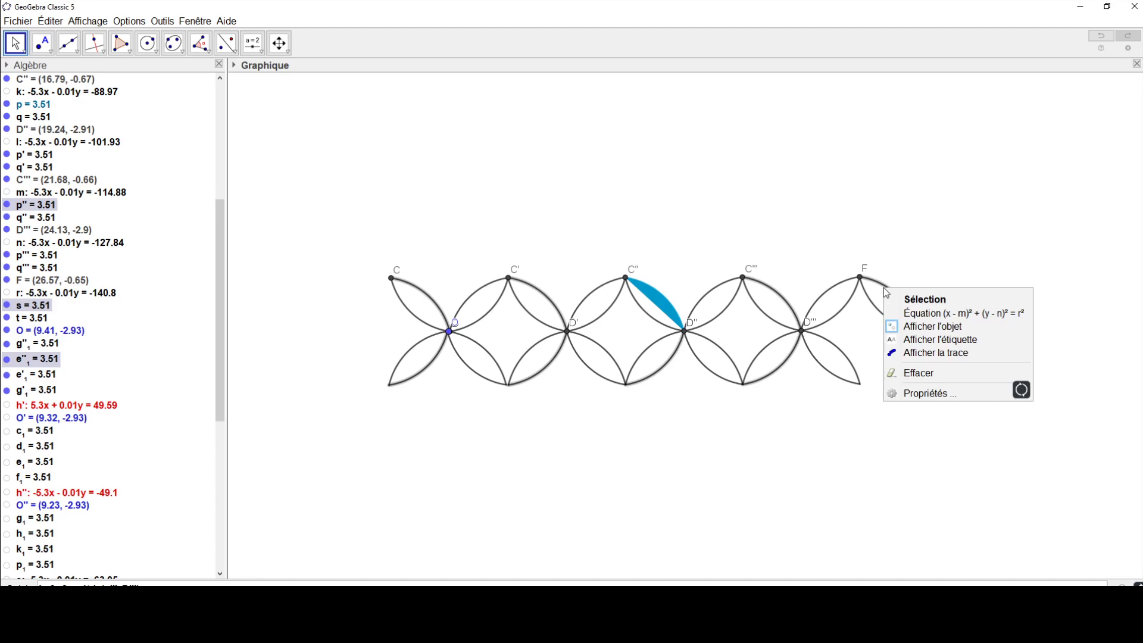
{"action": "left_click", "coordinate": [952, 401]}
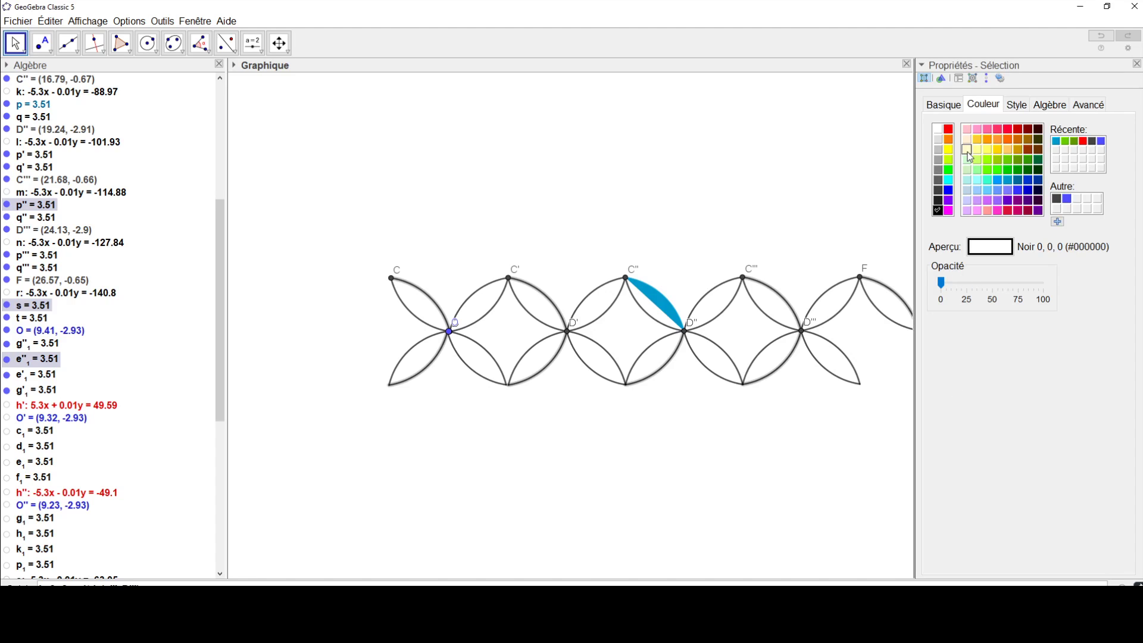
{"action": "left_click", "coordinate": [1007, 180]}
{"action": "left_click_drag", "start_coordinate": [941, 284], "coordinate": [1082, 290]}
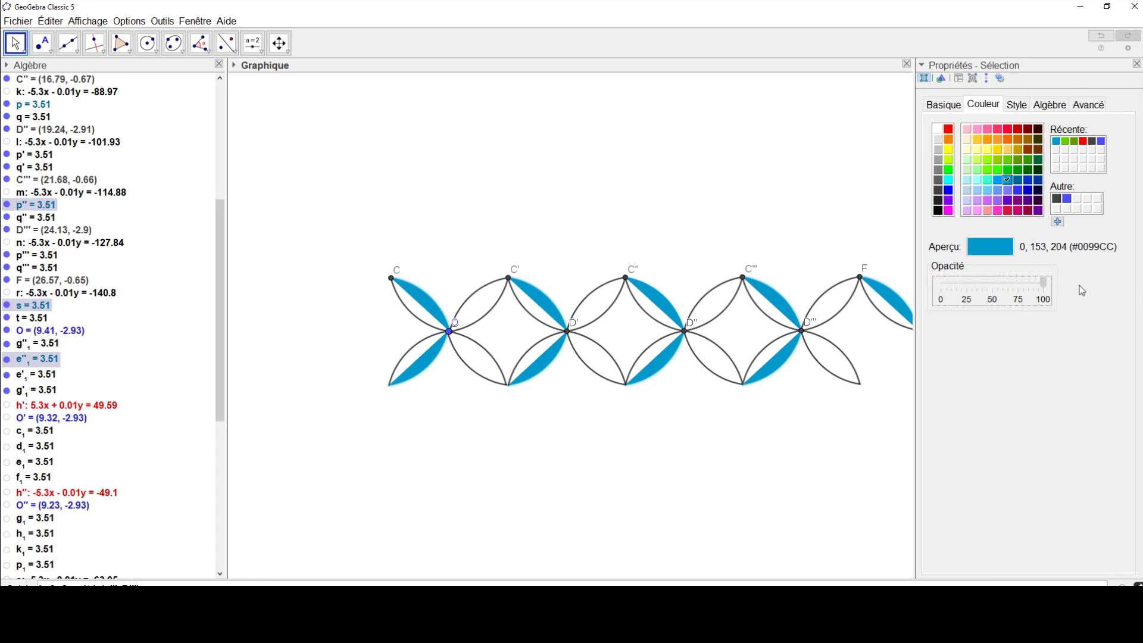
{"action": "left_click", "coordinate": [1137, 63]}
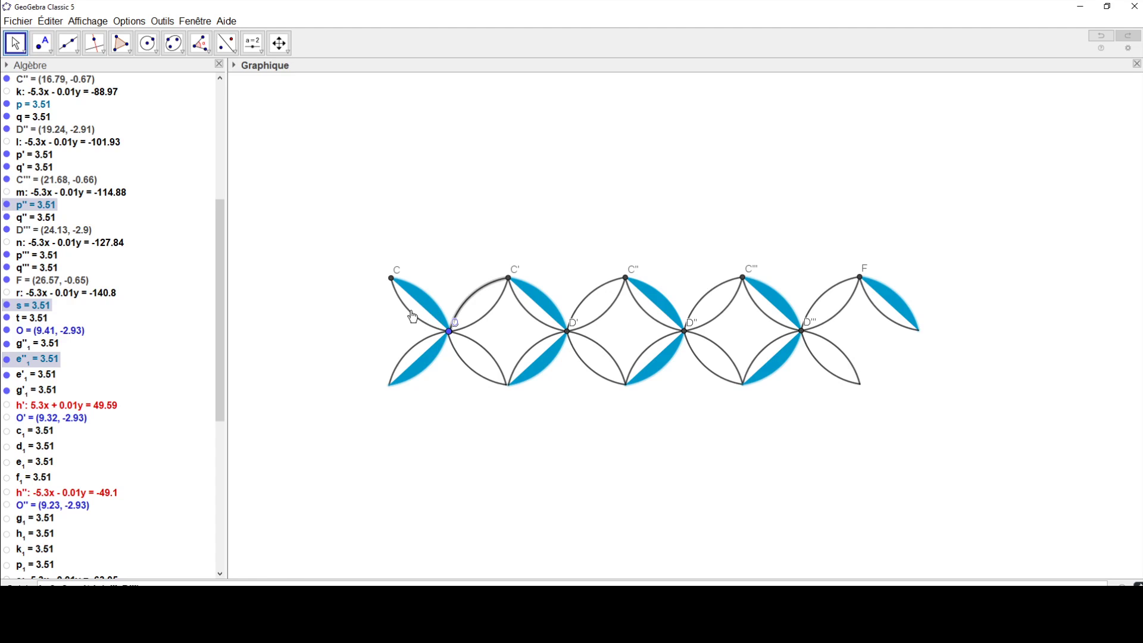
Step: Add the second arcs of the half-blue lenses to the selection and colour it pink 255, 51, 204 (#FF33CC) at about 5 opacity
{"action": "left_click", "coordinate": [415, 355], "text": "ctrl"}
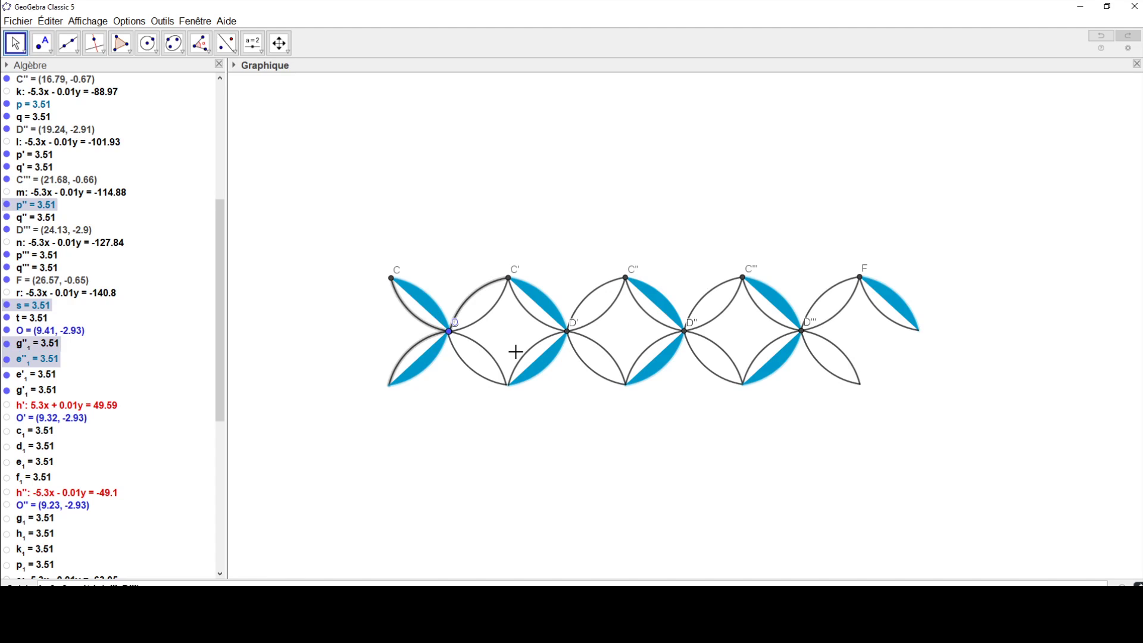
{"action": "left_click", "coordinate": [645, 319], "text": "ctrl"}
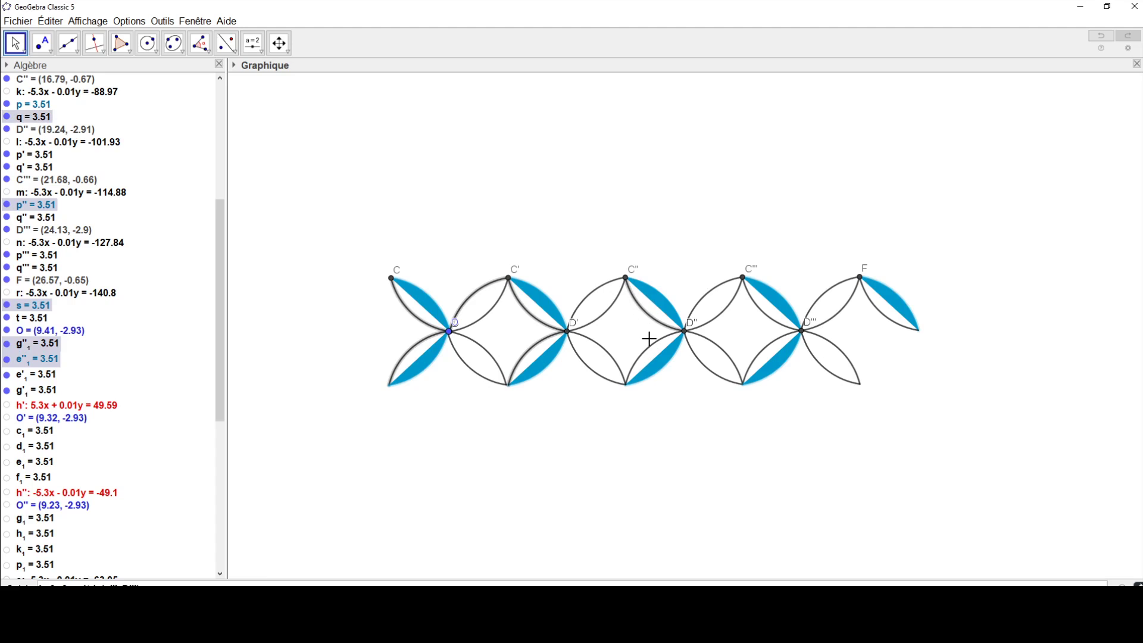
{"action": "left_click", "coordinate": [766, 345], "text": "ctrl"}
{"action": "left_click", "coordinate": [764, 315], "text": "ctrl"}
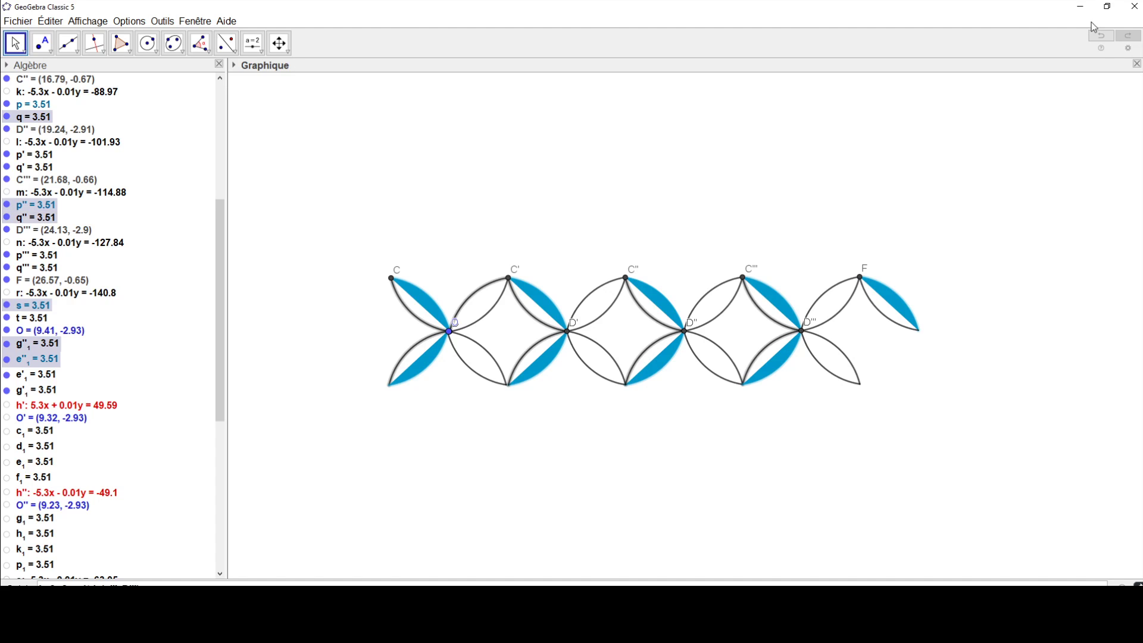
{"action": "right_click", "coordinate": [754, 304]}
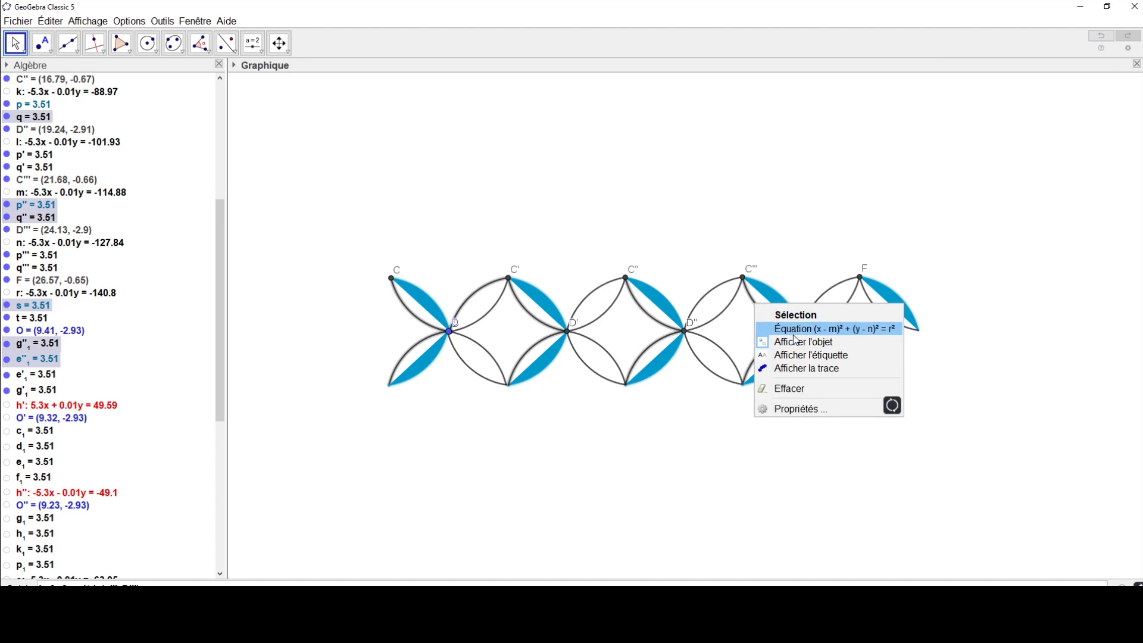
{"action": "left_click", "coordinate": [792, 409]}
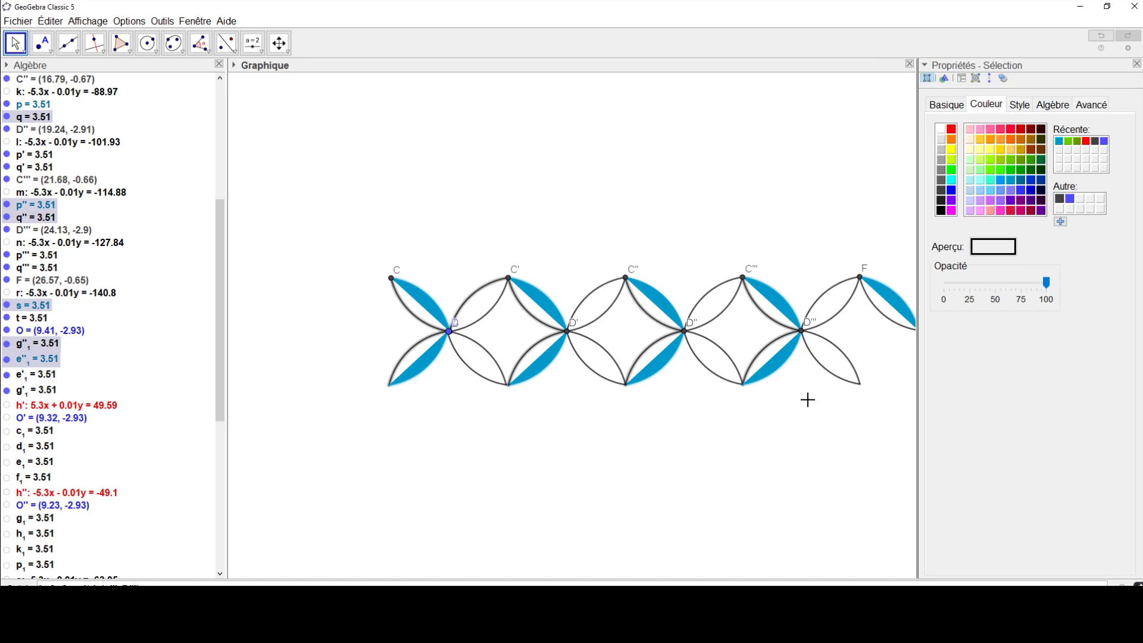
{"action": "left_click", "coordinate": [1001, 210]}
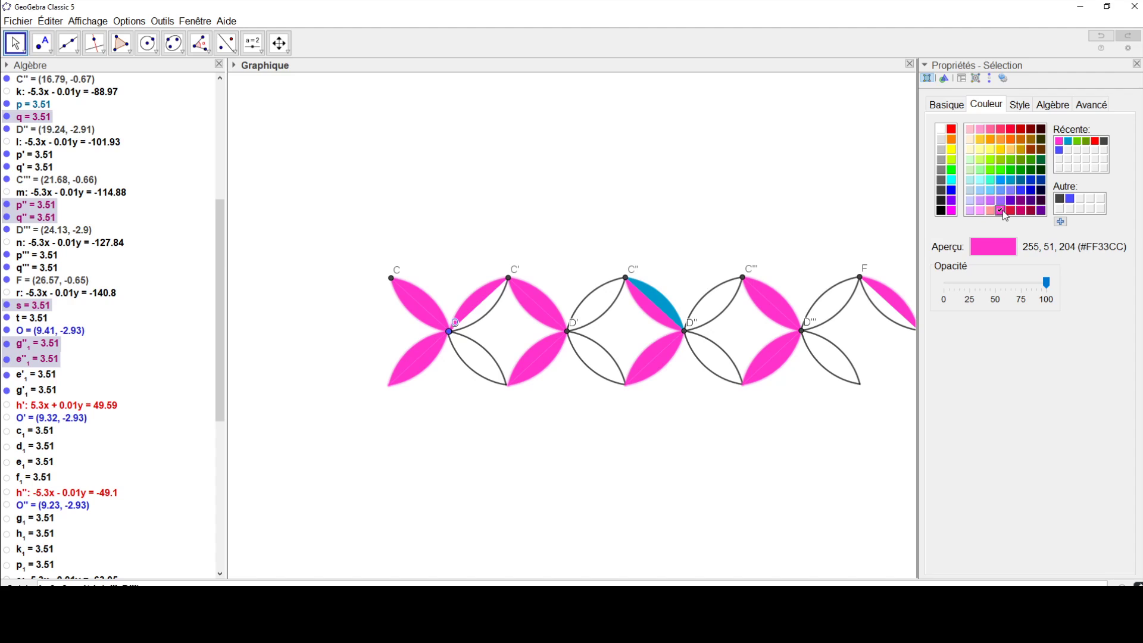
{"action": "left_click_drag", "start_coordinate": [1046, 283], "coordinate": [951, 285]}
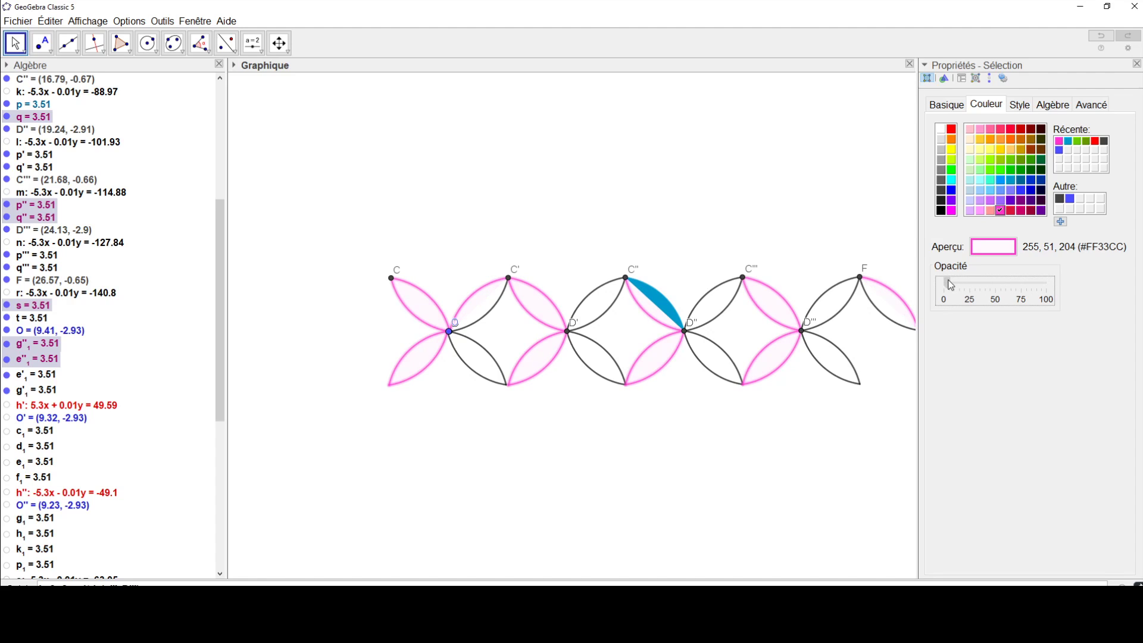
Step: Fill arcs q' and q''' and their lower mirror arcs with blue 0, 153, 204 (#0099CC) at 100 opacity
{"action": "left_click", "coordinate": [721, 307]}
{"action": "left_click", "coordinate": [731, 358], "text": "ctrl"}
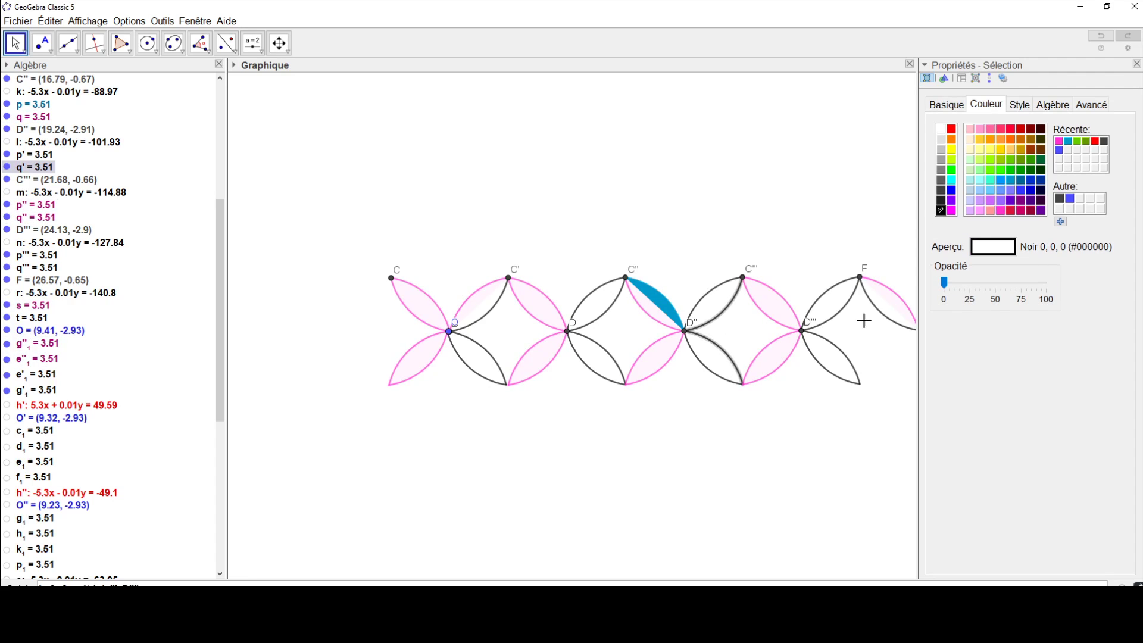
{"action": "left_click", "coordinate": [845, 316], "text": "ctrl"}
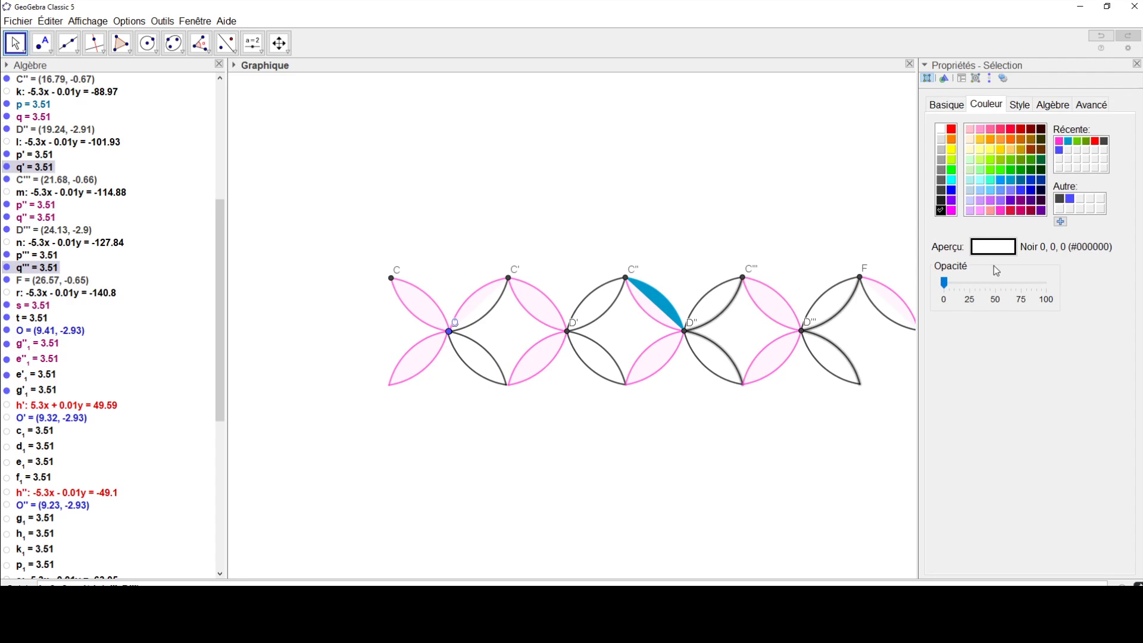
{"action": "left_click", "coordinate": [1068, 141]}
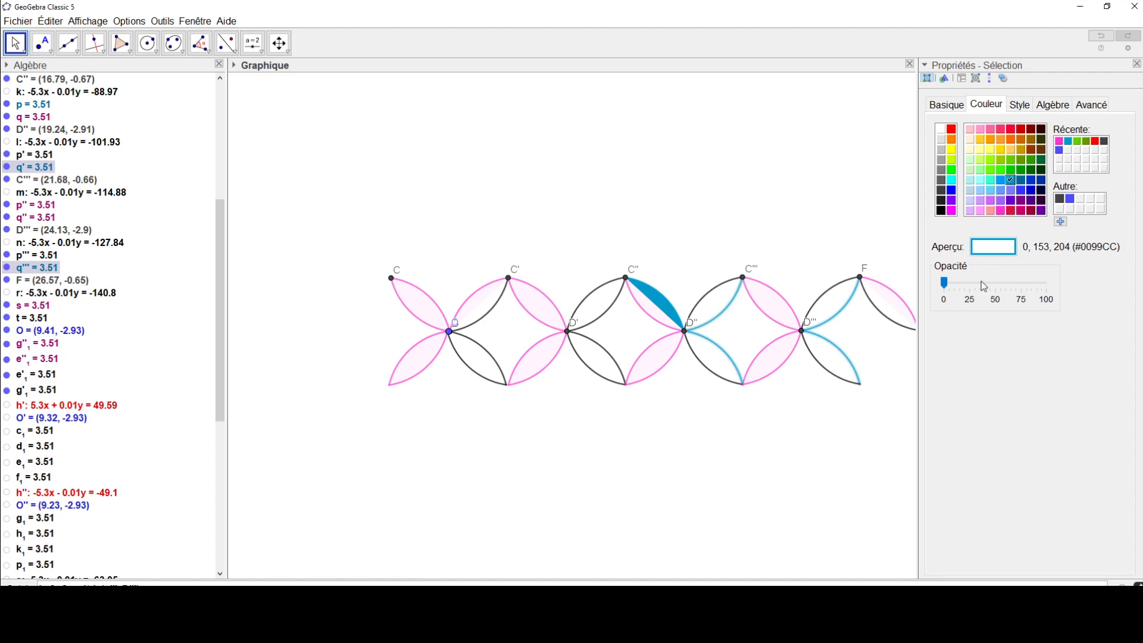
{"action": "left_click_drag", "start_coordinate": [942, 284], "coordinate": [1123, 295]}
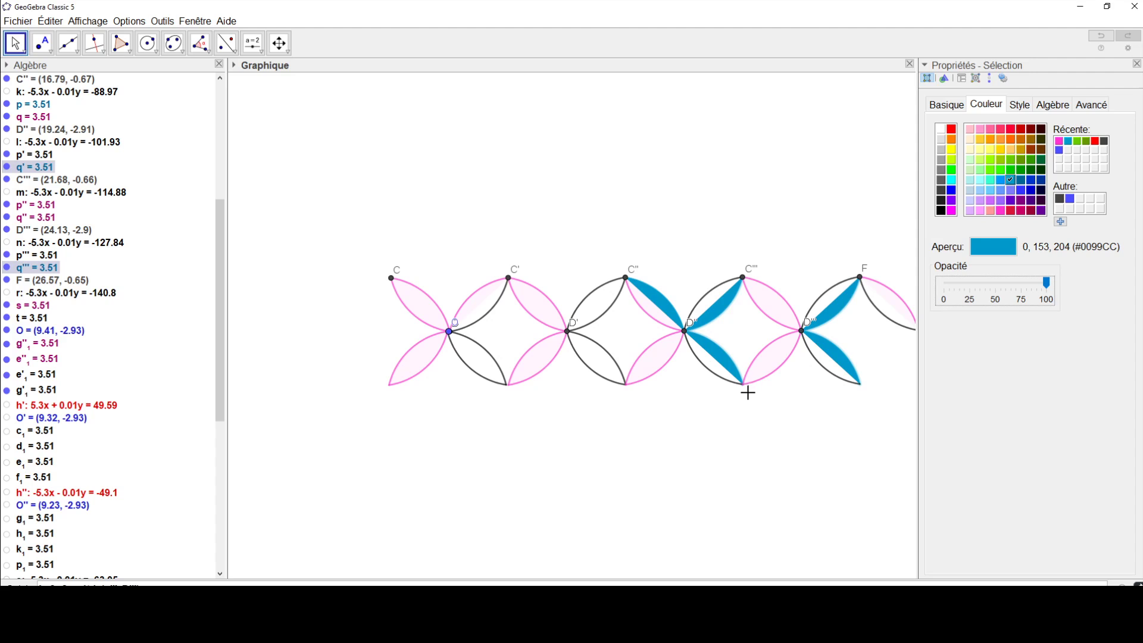
Step: Hide points F, D''', C''' and D'' of the frieze
{"action": "scroll", "coordinate": [794, 378], "scroll_direction": "down", "scroll_amount": 2}
{"action": "left_click_drag", "start_coordinate": [786, 370], "coordinate": [656, 368]}
{"action": "right_click", "coordinate": [720, 296]}
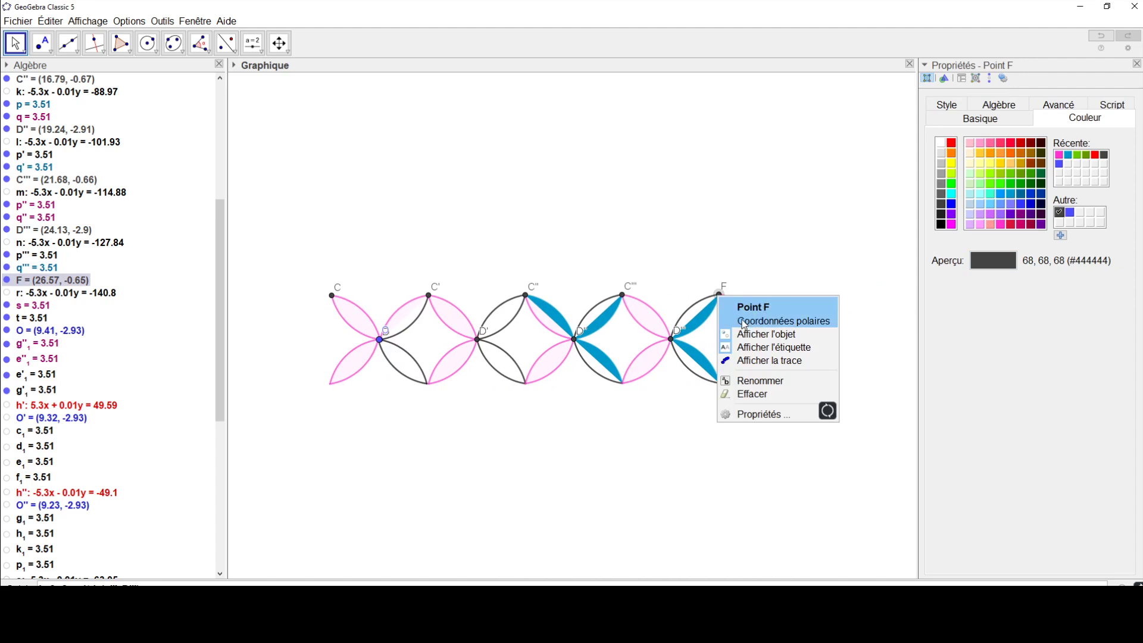
{"action": "left_click", "coordinate": [739, 331]}
{"action": "right_click", "coordinate": [671, 339]}
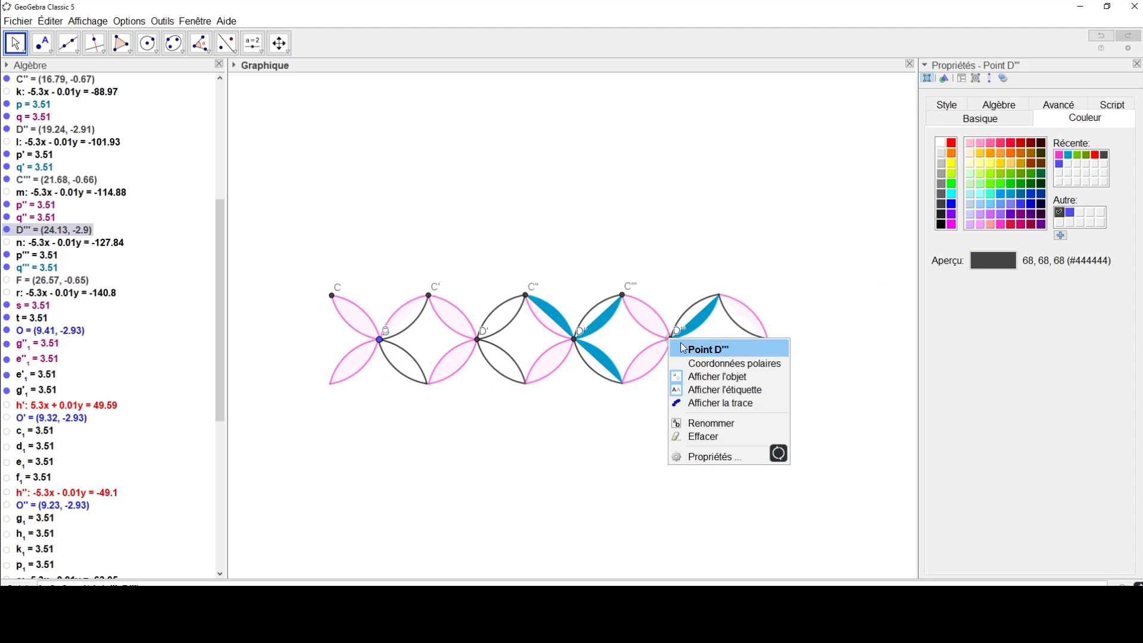
{"action": "left_click", "coordinate": [738, 375]}
{"action": "right_click", "coordinate": [622, 296]}
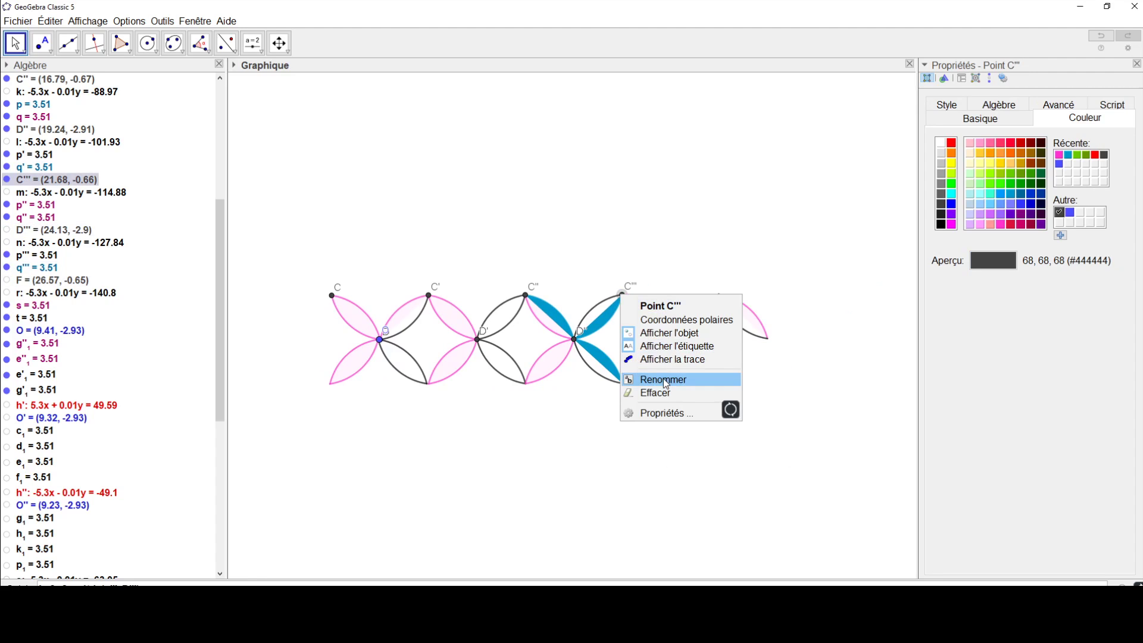
{"action": "left_click", "coordinate": [654, 332]}
{"action": "right_click", "coordinate": [575, 340]}
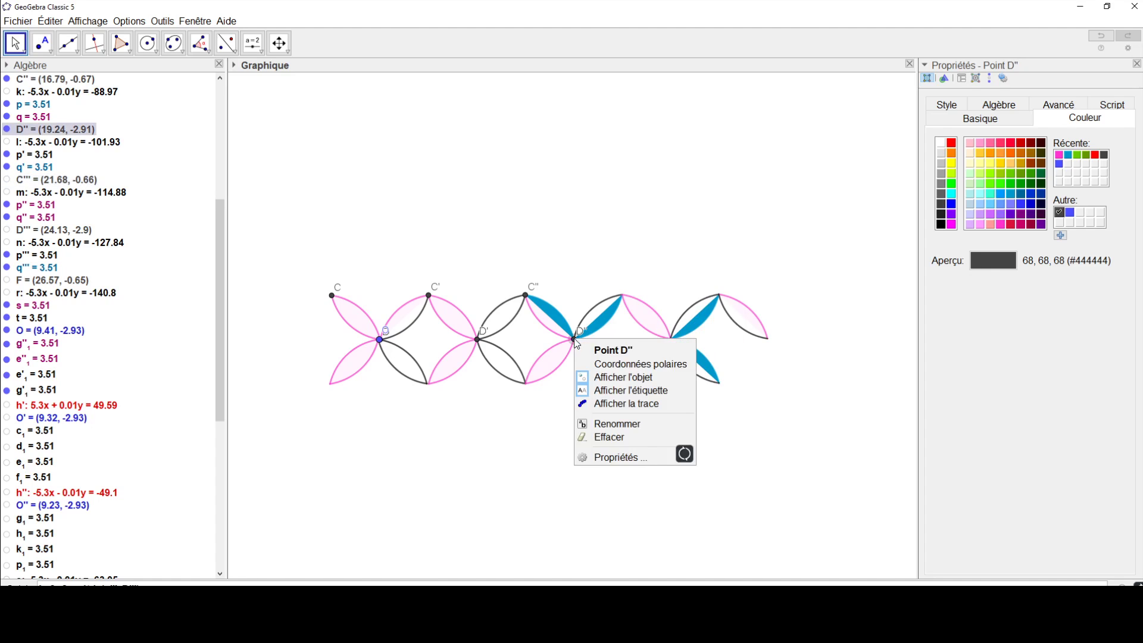
{"action": "left_click", "coordinate": [613, 376]}
Step: Hide the remaining points C'', D', C', C and O
{"action": "right_click", "coordinate": [526, 296]}
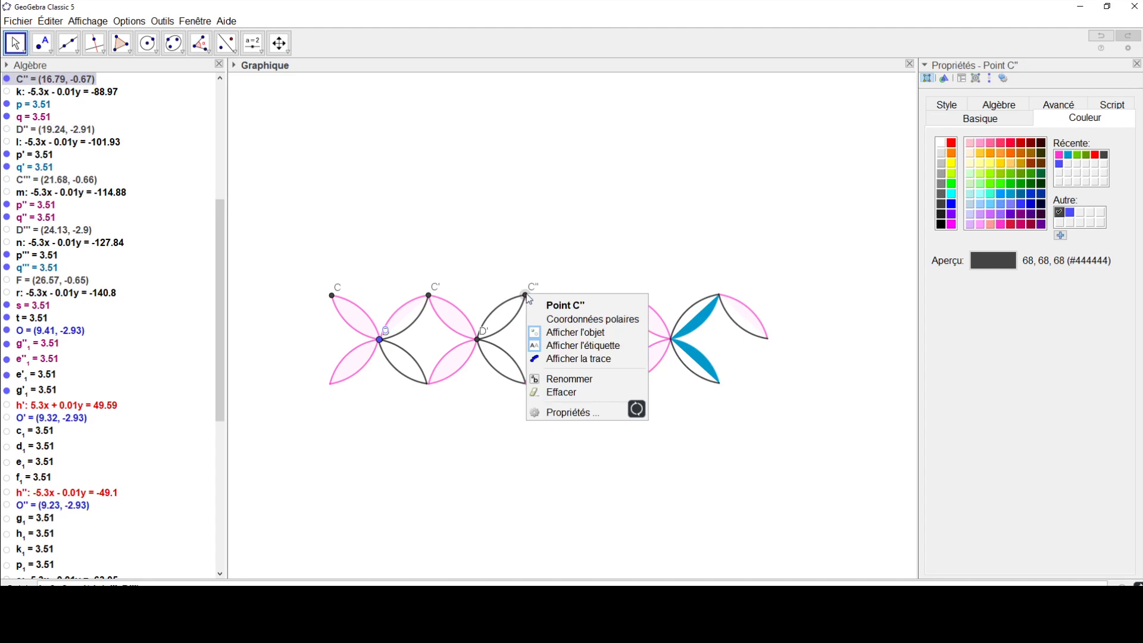
{"action": "left_click", "coordinate": [568, 332]}
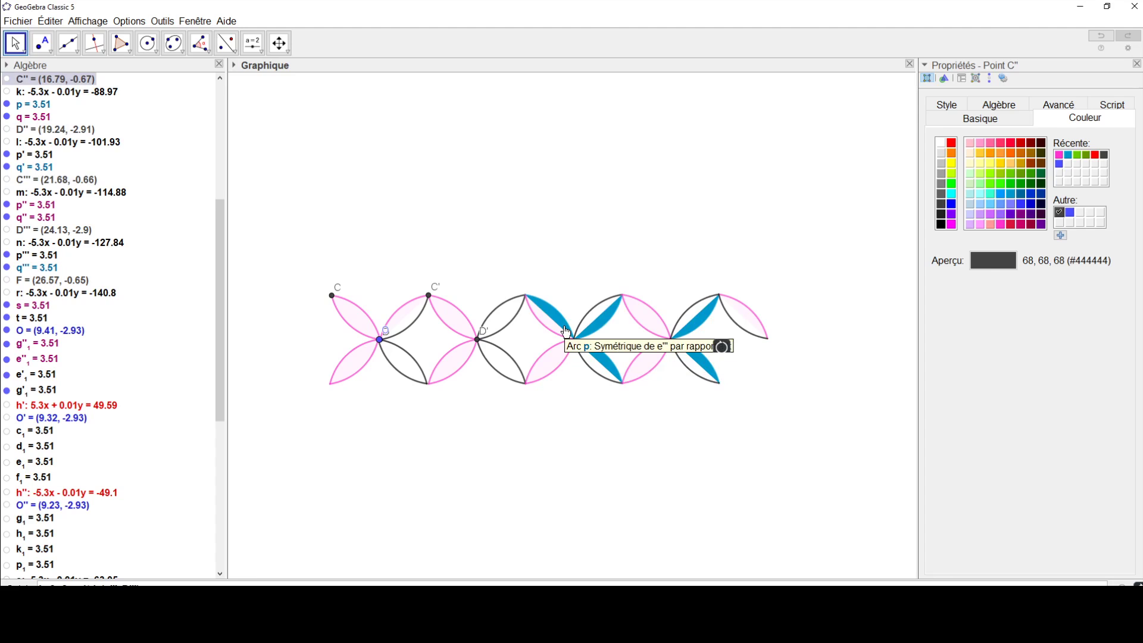
{"action": "right_click", "coordinate": [478, 340]}
{"action": "left_click", "coordinate": [503, 376]}
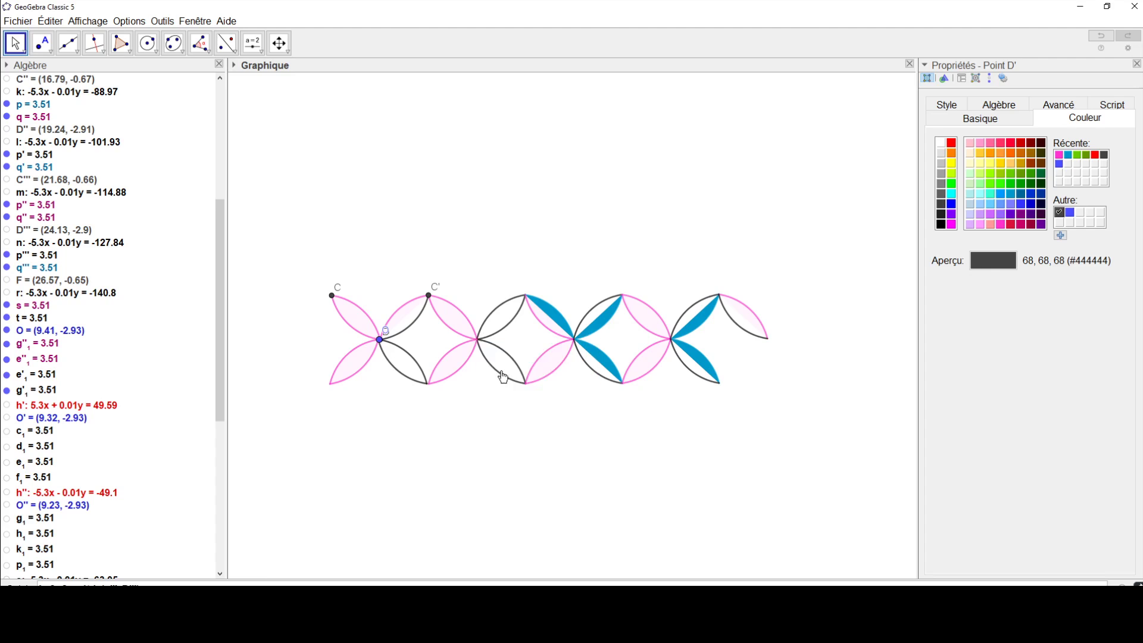
{"action": "right_click", "coordinate": [429, 296]}
{"action": "left_click", "coordinate": [482, 335]}
{"action": "right_click", "coordinate": [381, 342]}
{"action": "right_click", "coordinate": [334, 296]}
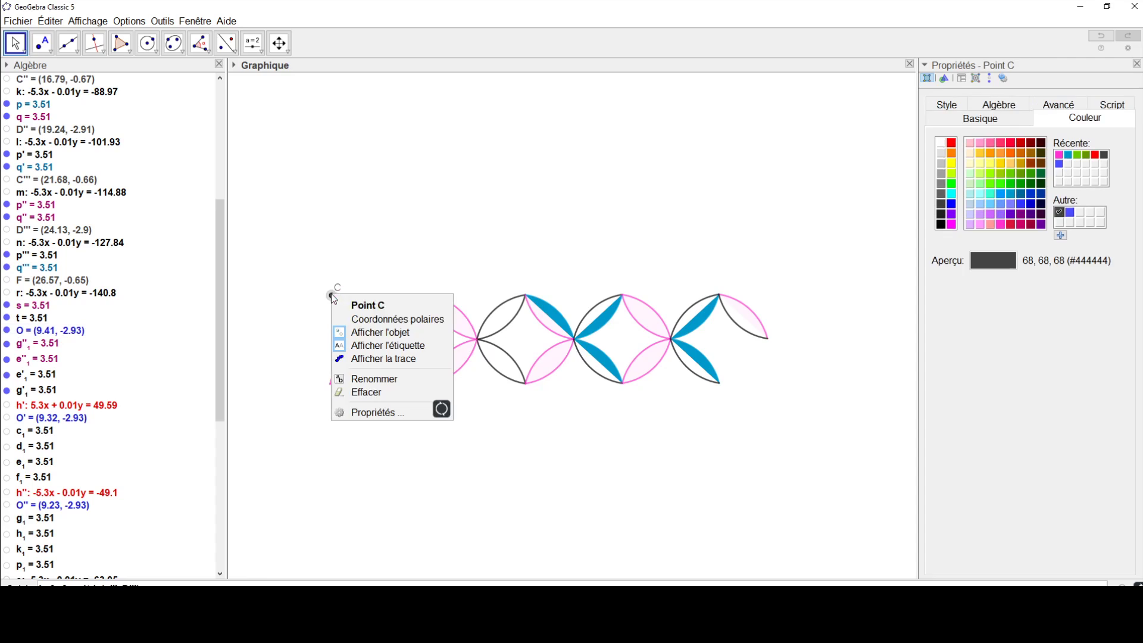
{"action": "left_click", "coordinate": [398, 332]}
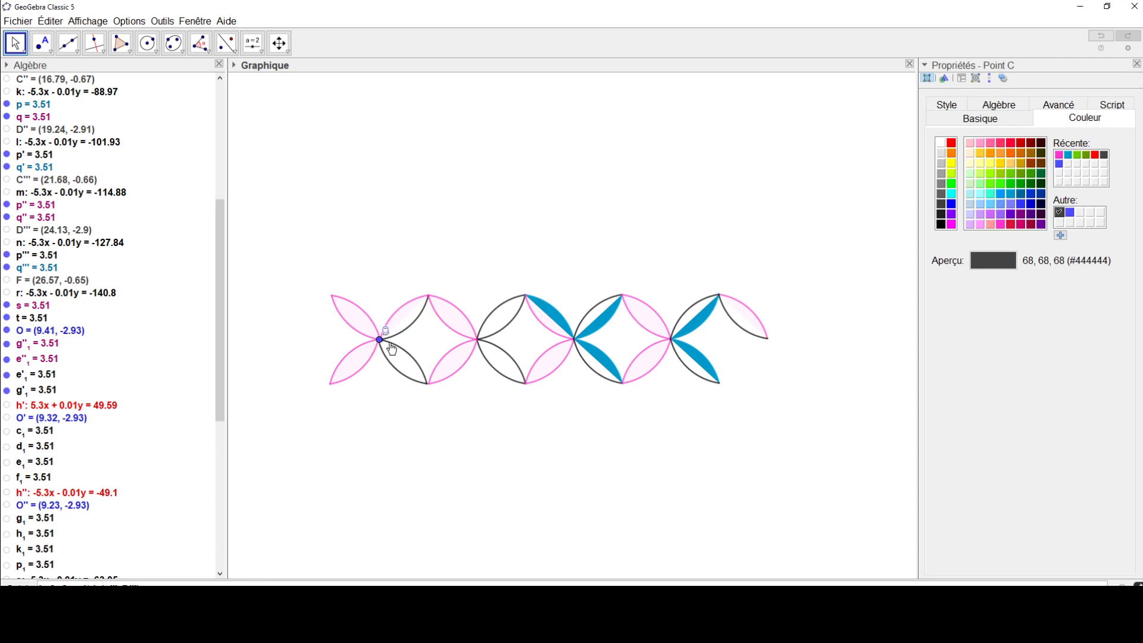
{"action": "right_click", "coordinate": [381, 341]}
{"action": "left_click", "coordinate": [409, 376]}
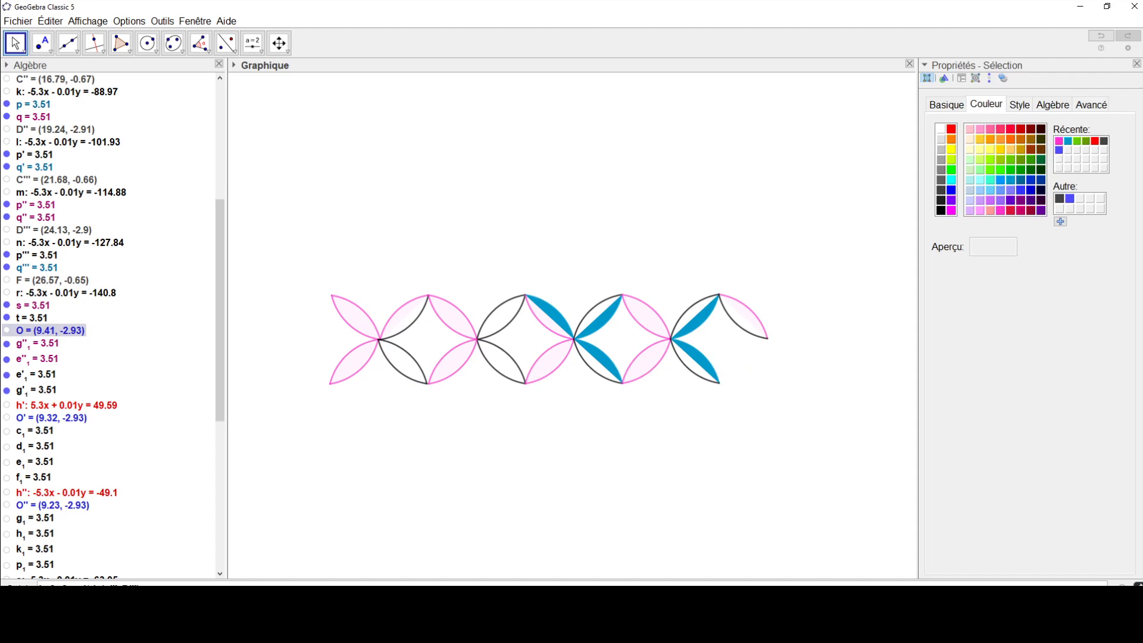
Step: Close the object properties, enlarge and centre the frieze, and copy the graphics view to the clipboard
{"action": "left_click", "coordinate": [1137, 64]}
{"action": "scroll", "coordinate": [475, 357], "scroll_direction": "up", "scroll_amount": 5}
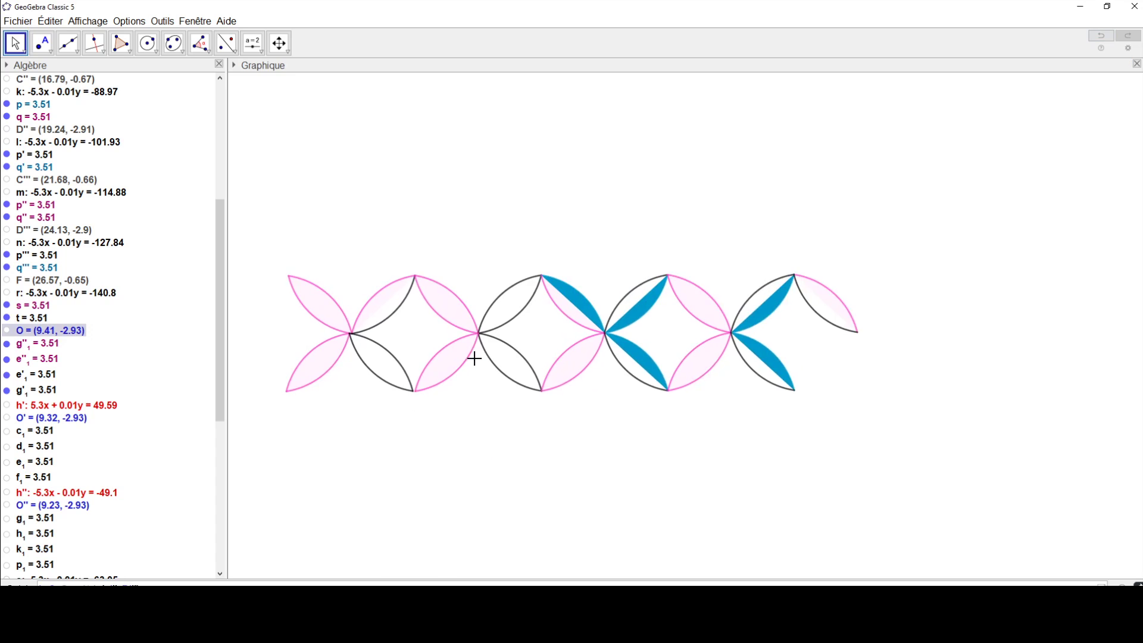
{"action": "left_click_drag", "start_coordinate": [475, 323], "coordinate": [545, 324]}
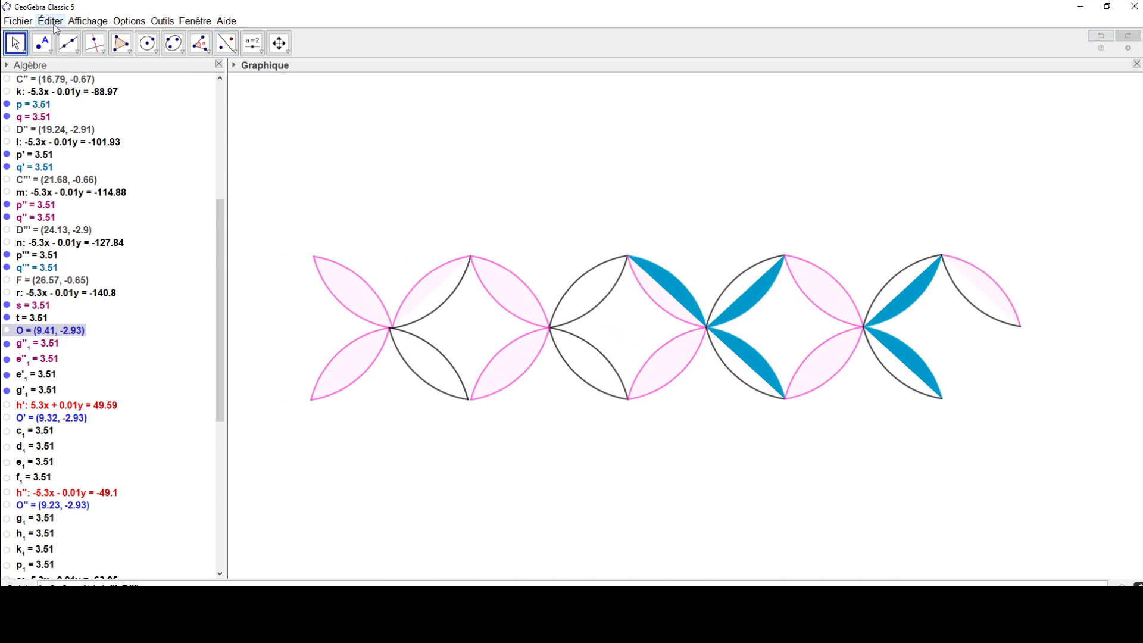
{"action": "left_click", "coordinate": [59, 23]}
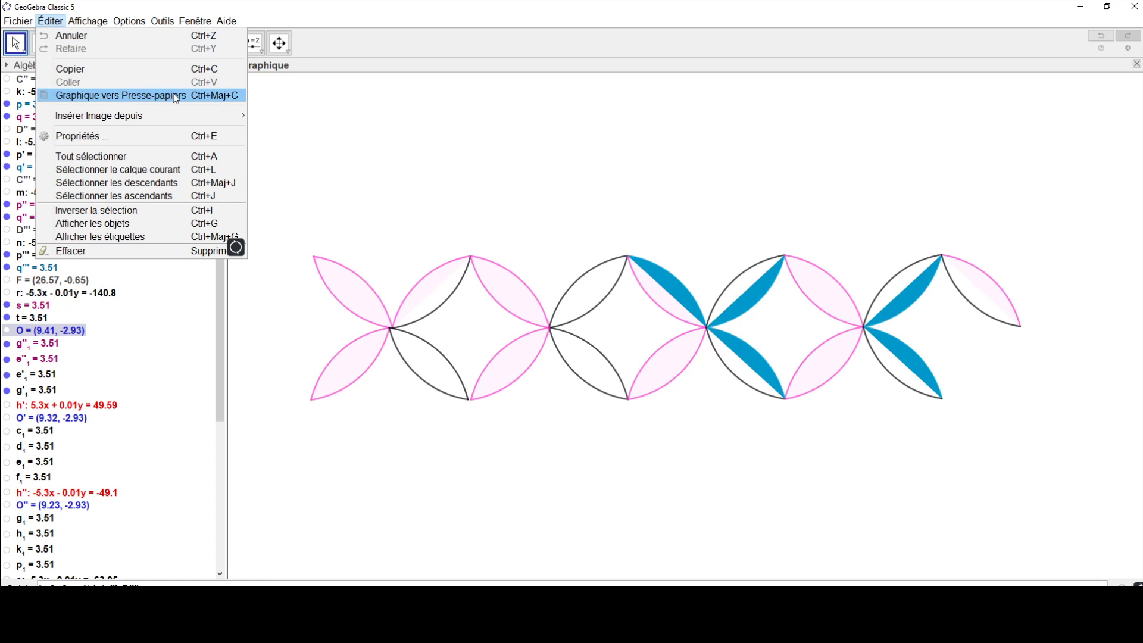
{"action": "left_click", "coordinate": [151, 99]}
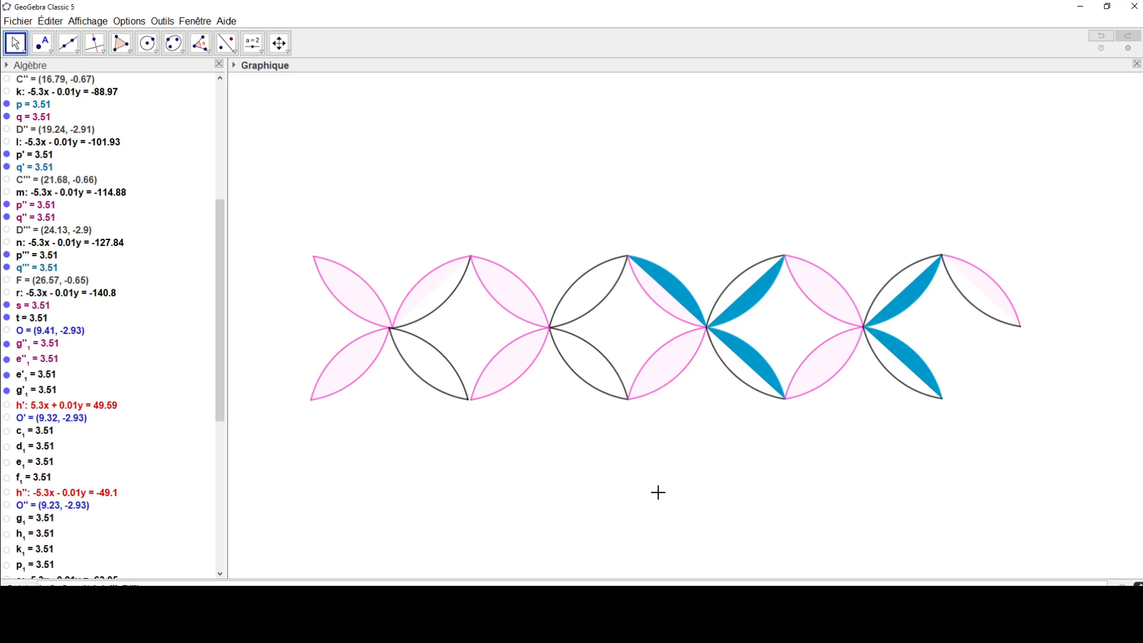
Step: Open Paint and paste the copied frieze onto the blank canvas
{"action": "key", "text": "super"}
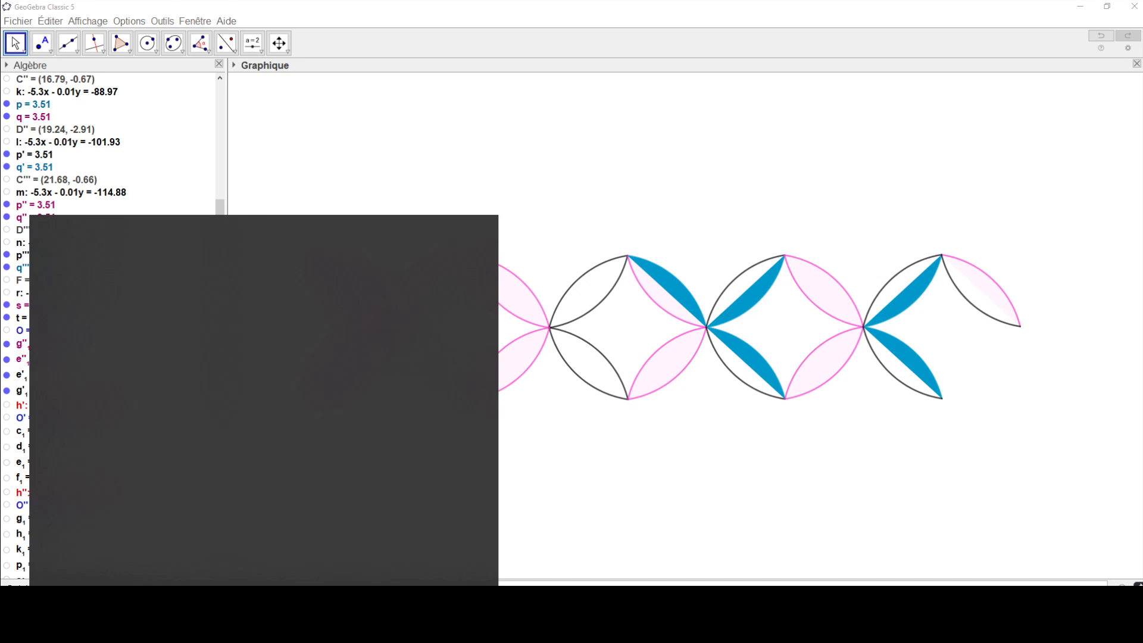
{"action": "type", "text": "paint"}
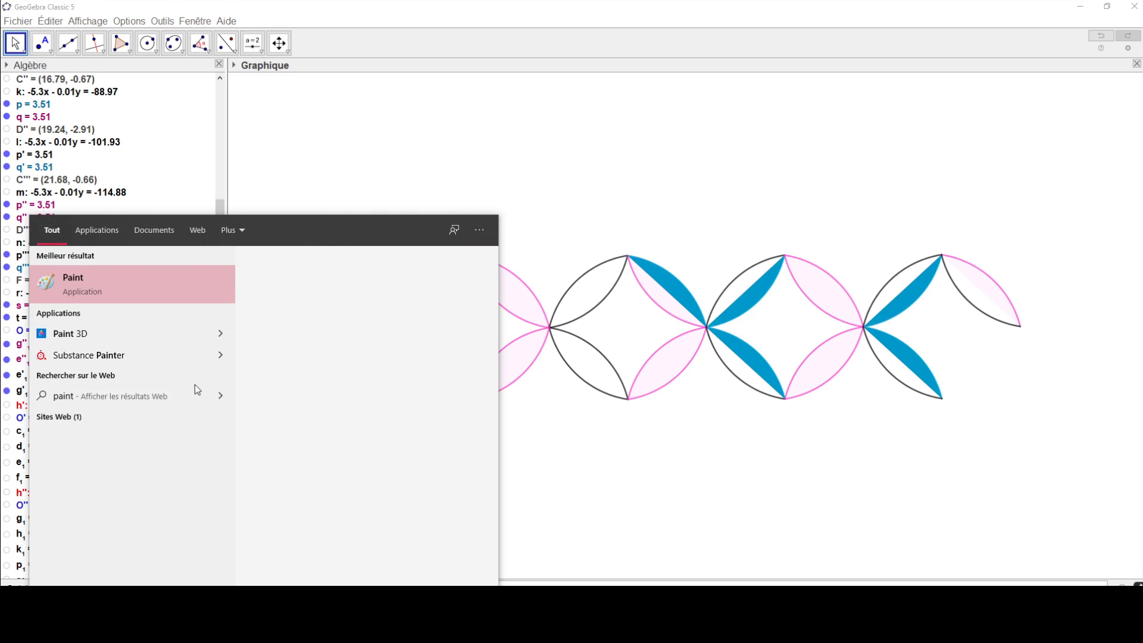
{"action": "left_click", "coordinate": [124, 290]}
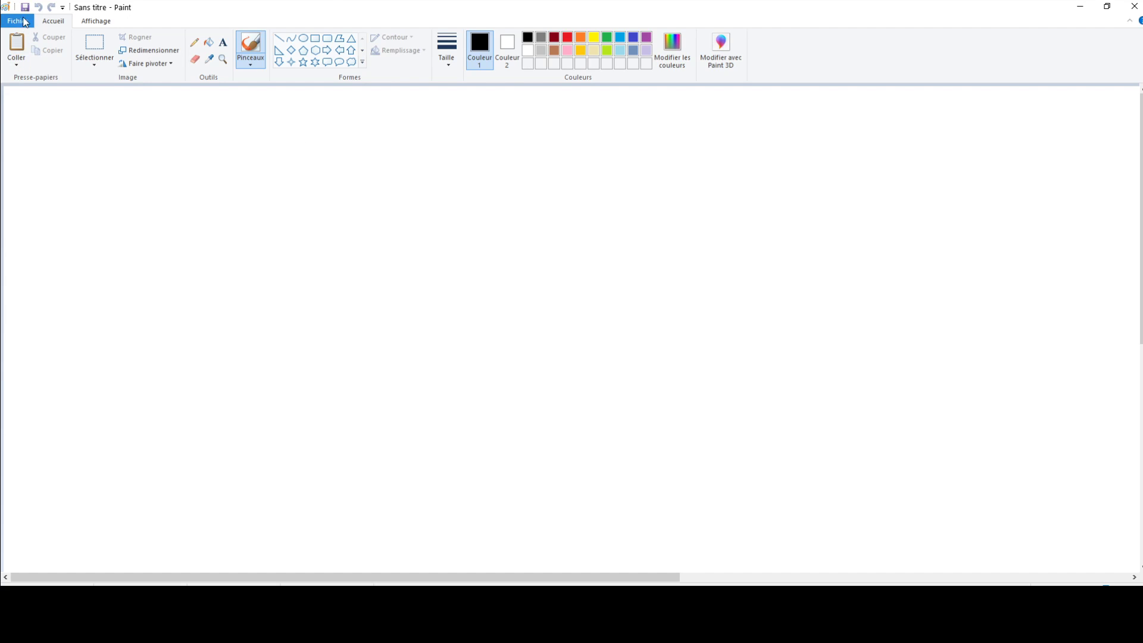
{"action": "left_click", "coordinate": [16, 63]}
{"action": "left_click", "coordinate": [24, 82]}
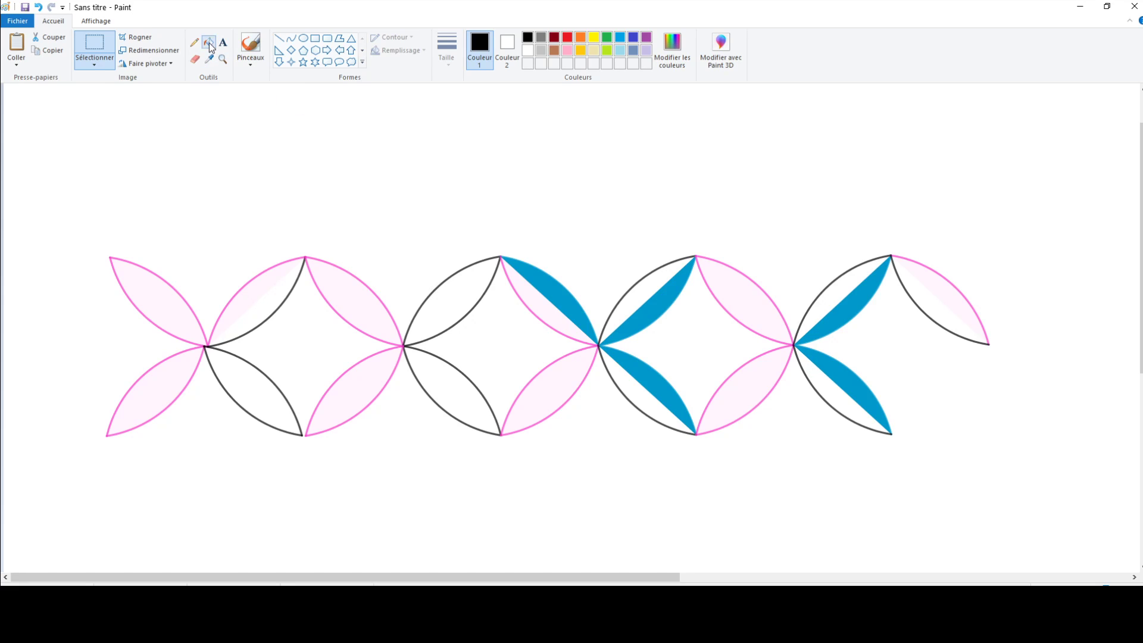
Step: Fill the first four upper descending lenses and their lower mirror lenses with green, covering the blue half of the third upper one
{"action": "left_click", "coordinate": [206, 44]}
{"action": "left_click", "coordinate": [607, 40]}
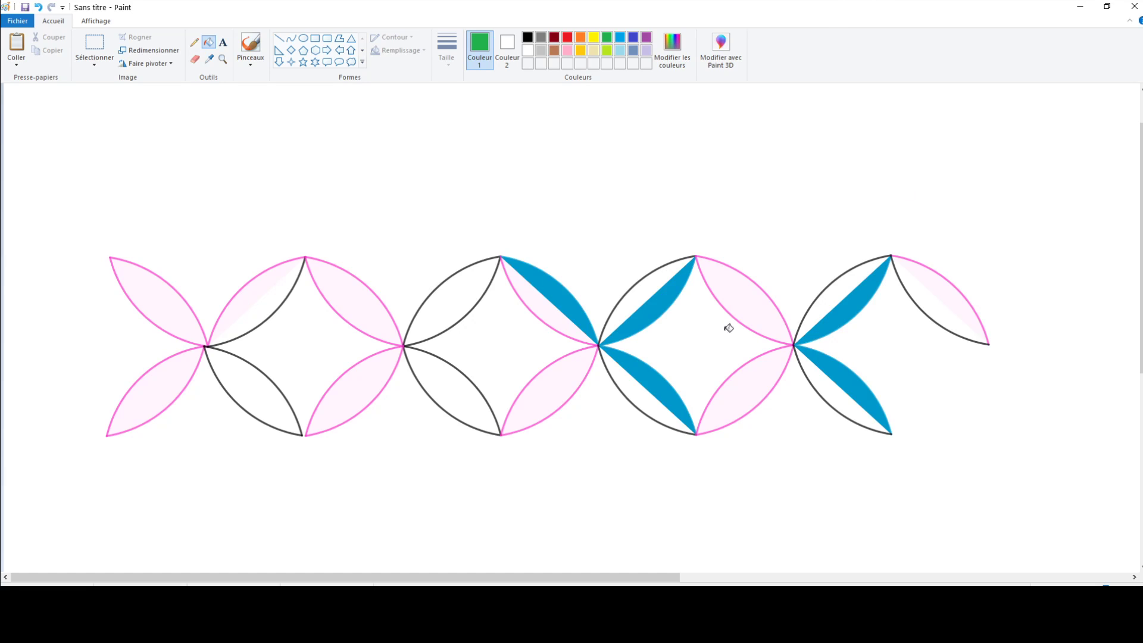
{"action": "left_click", "coordinate": [747, 299]}
{"action": "left_click", "coordinate": [757, 370]}
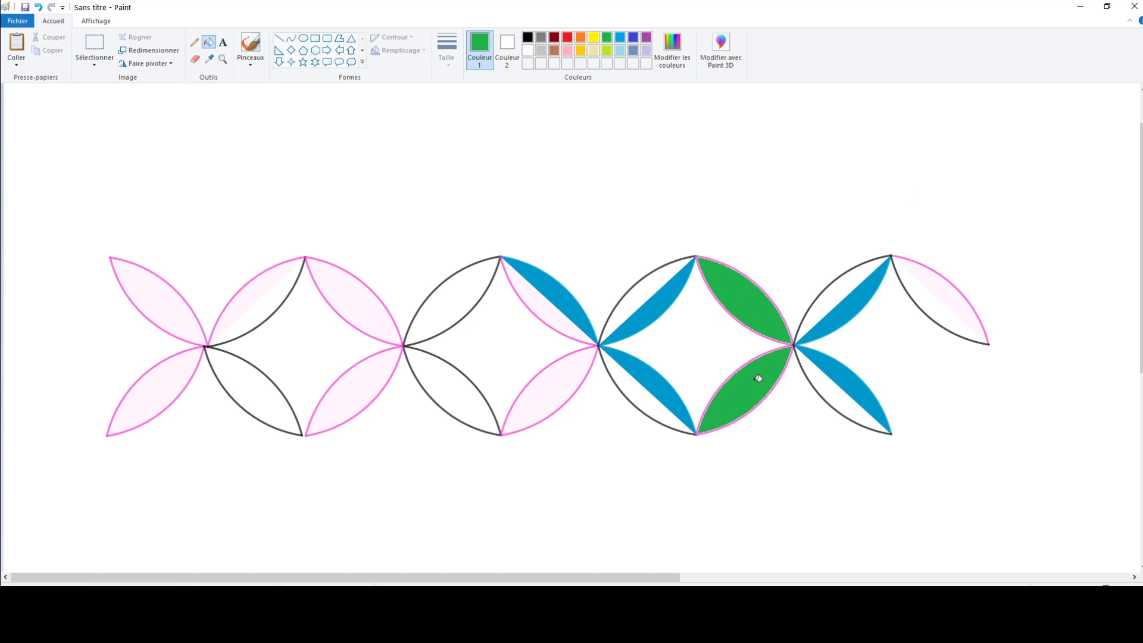
{"action": "left_click", "coordinate": [565, 372]}
{"action": "left_click", "coordinate": [541, 302]}
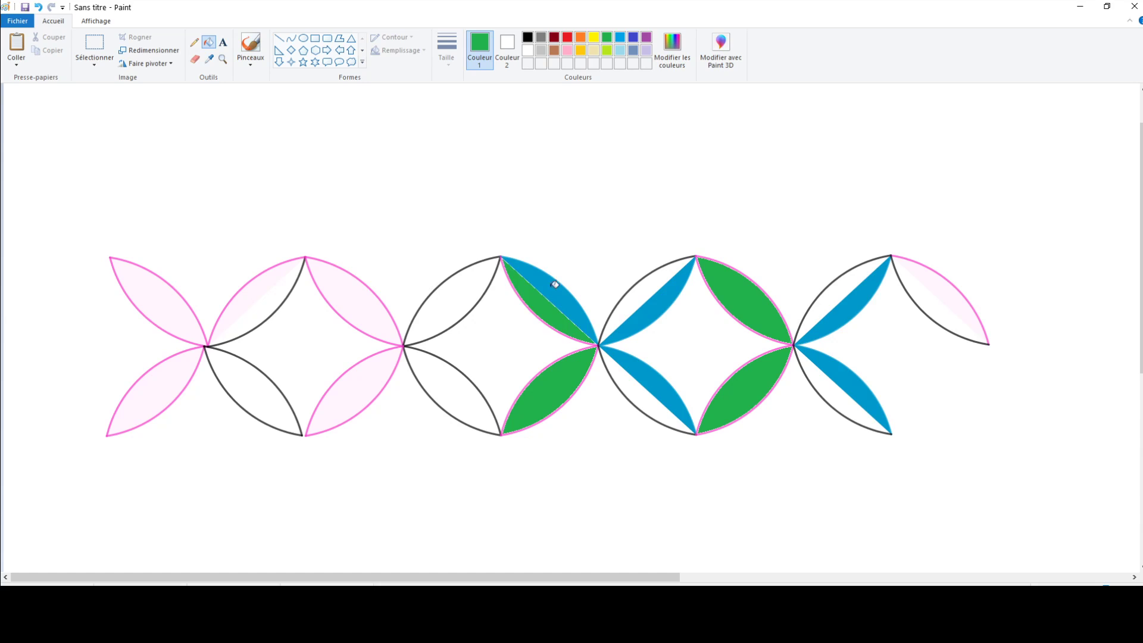
{"action": "left_click", "coordinate": [558, 287]}
{"action": "left_click", "coordinate": [372, 305]}
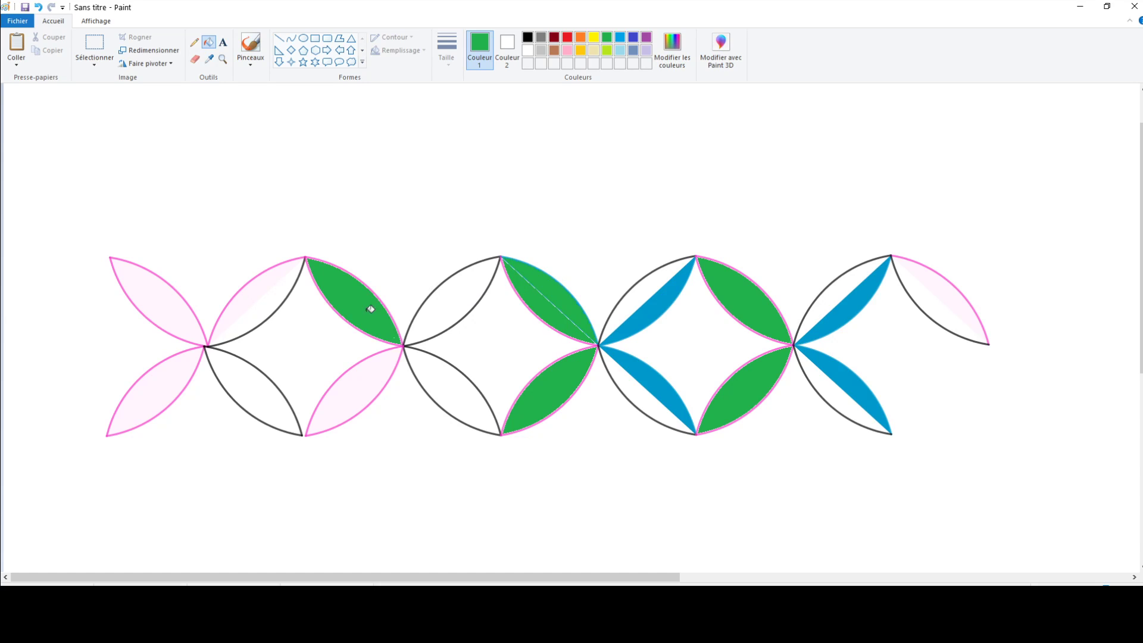
{"action": "left_click", "coordinate": [370, 377]}
{"action": "left_click", "coordinate": [174, 301]}
{"action": "left_click", "coordinate": [179, 382]}
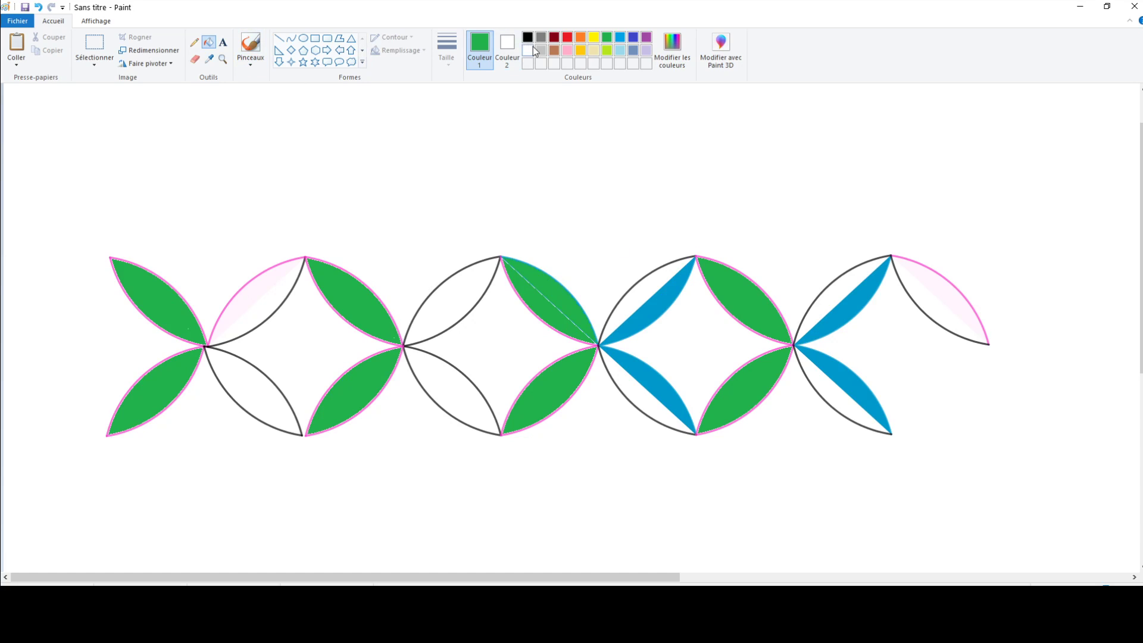
Step: Fill the background and the first two diamond-shaped gaps of the frieze with yellow
{"action": "left_click", "coordinate": [594, 38]}
{"action": "left_click", "coordinate": [519, 336]}
{"action": "left_click", "coordinate": [365, 336]}
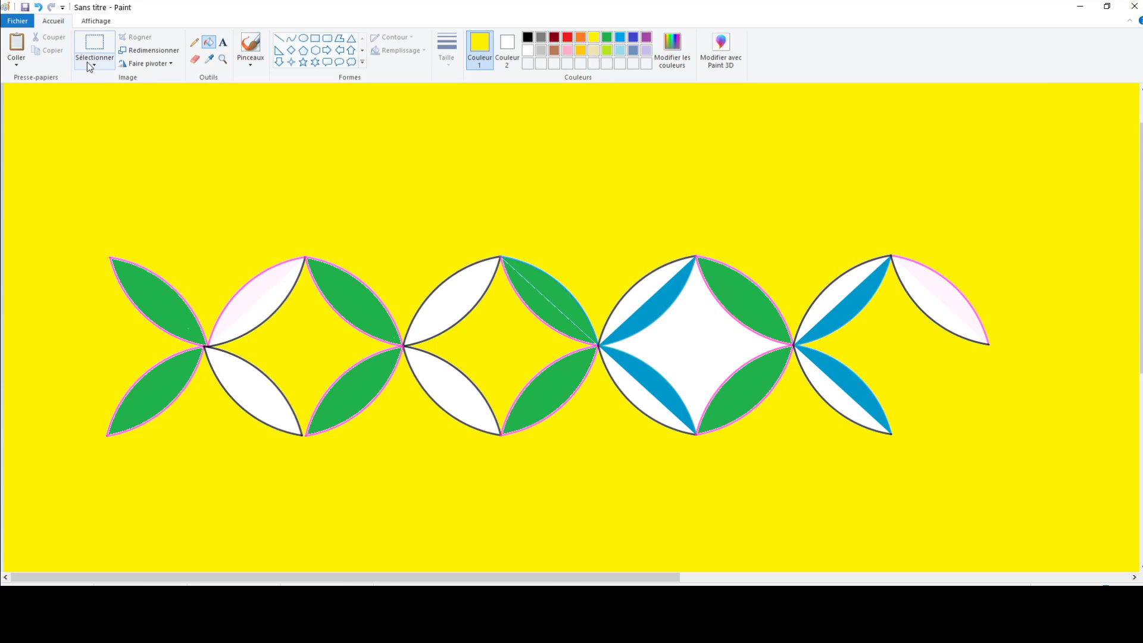
Step: Undo the yellow fill that covered the background and first gap, and fill the third diamond-shaped gap with yellow
{"action": "left_click", "coordinate": [38, 7]}
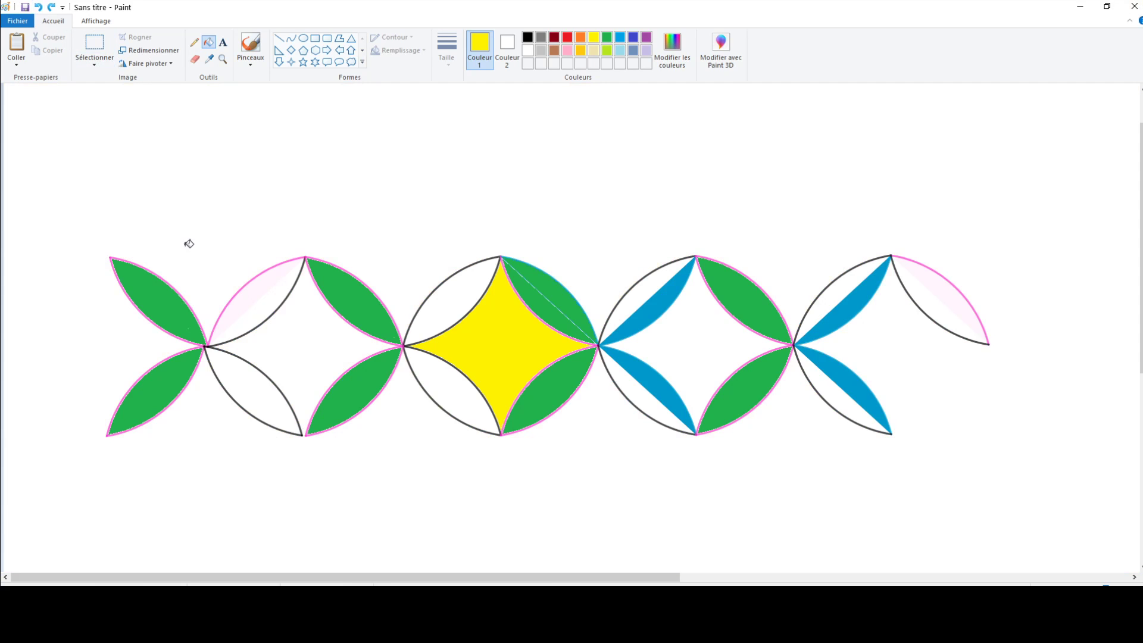
{"action": "left_click", "coordinate": [686, 347]}
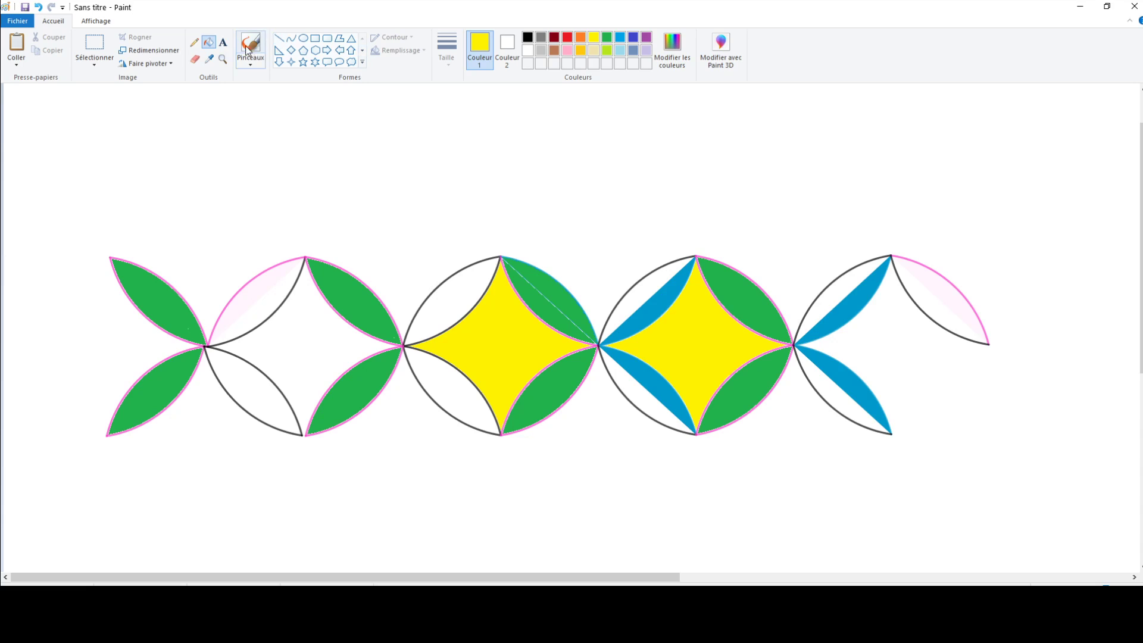
Step: Close the outline gap at the first diamond's lower tip with the pencil, and fill that diamond and the last lens's lower half yellow
{"action": "left_click", "coordinate": [194, 44]}
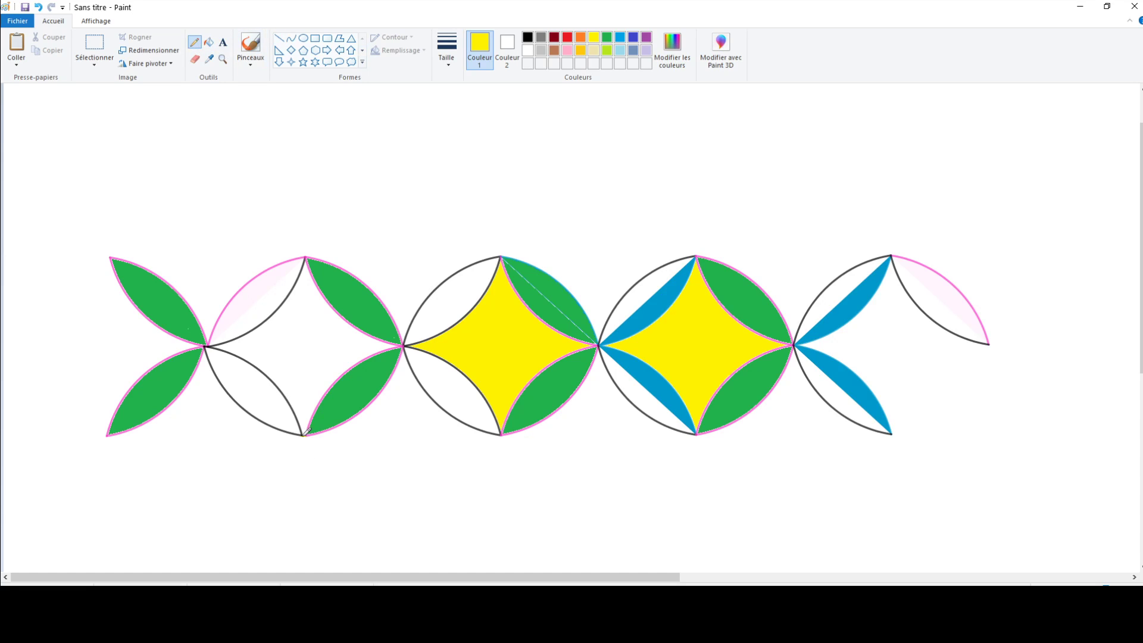
{"action": "left_click", "coordinate": [528, 37]}
{"action": "left_click", "coordinate": [596, 41]}
{"action": "left_click", "coordinate": [208, 42]}
{"action": "left_click", "coordinate": [304, 324]}
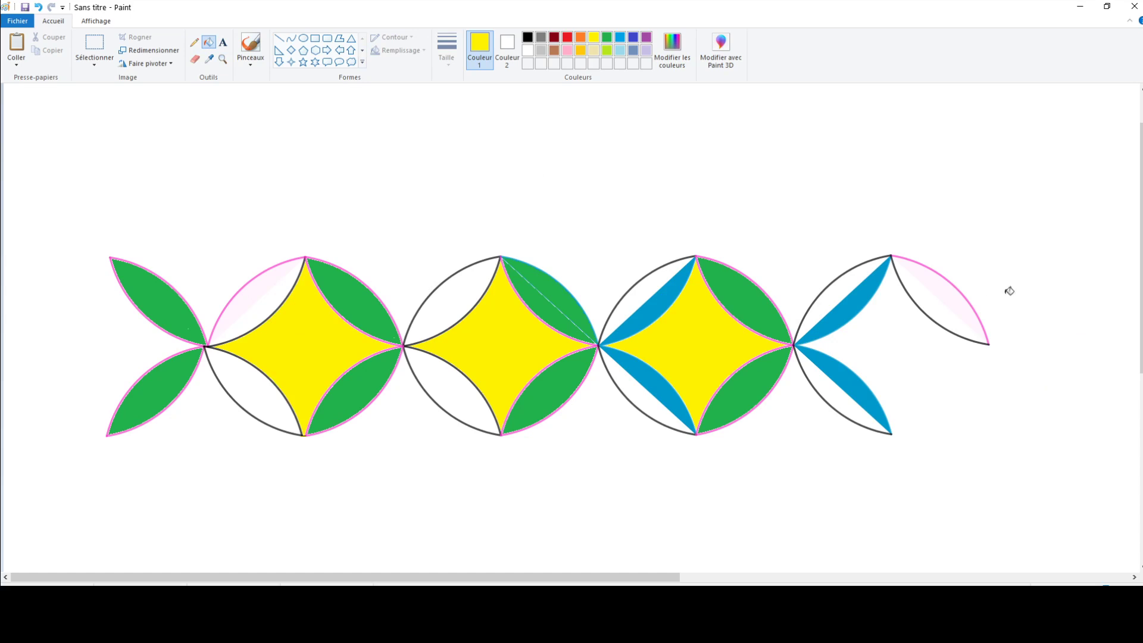
{"action": "left_click", "coordinate": [928, 298]}
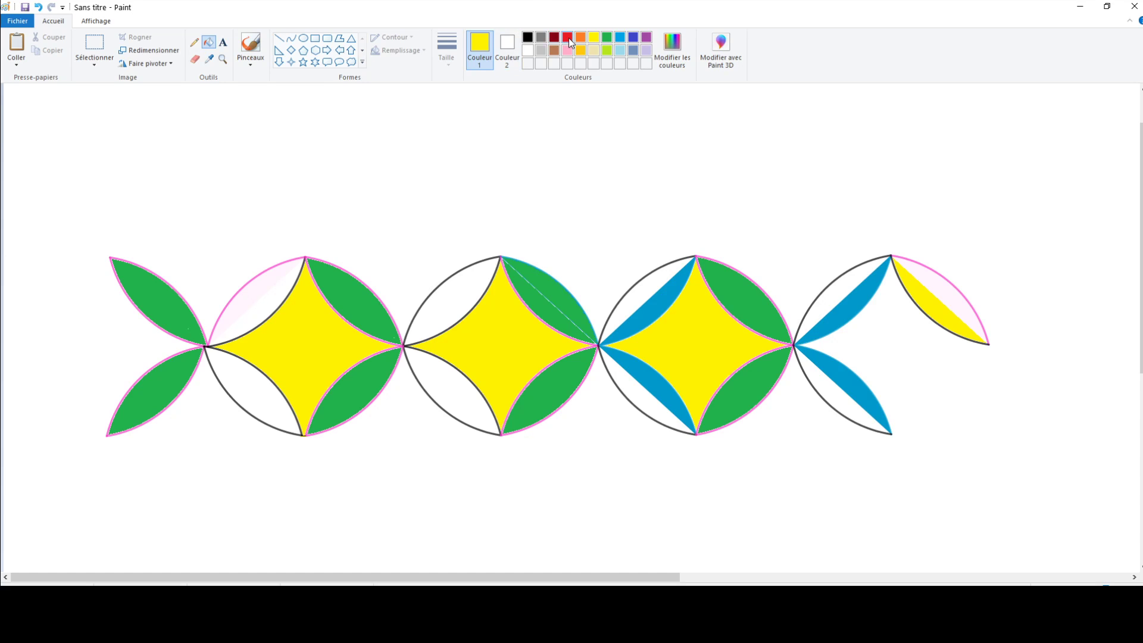
Step: Fill the non-blue areas of the four upper ascending lenses and their lower mirror lenses with pink
{"action": "left_click", "coordinate": [567, 50]}
{"action": "left_click", "coordinate": [655, 280]}
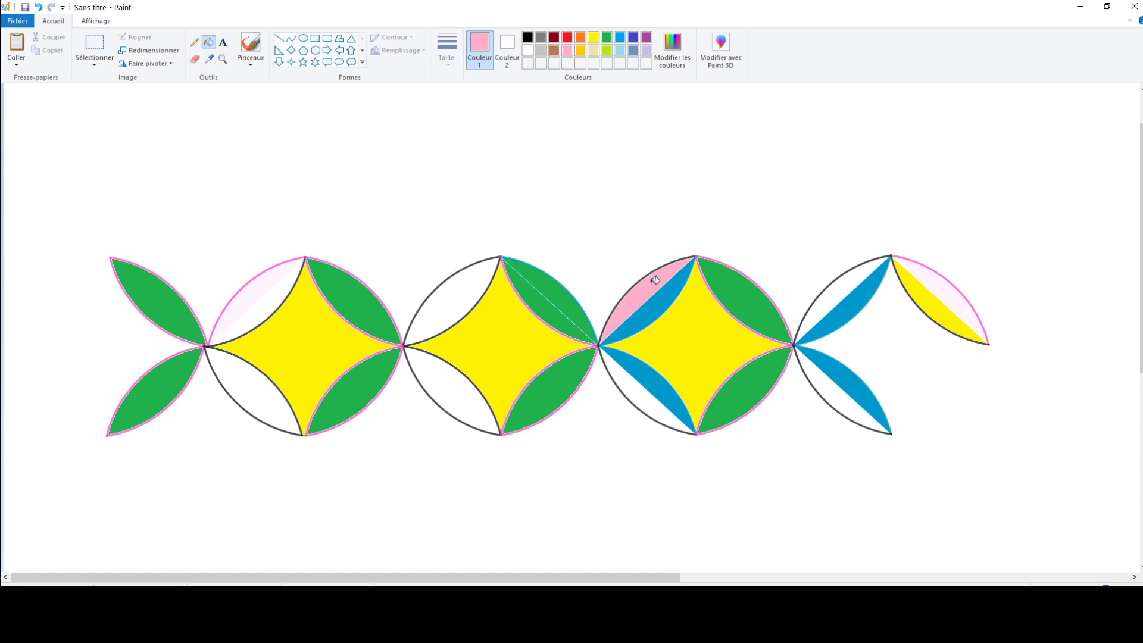
{"action": "left_click", "coordinate": [641, 401]}
{"action": "left_click", "coordinate": [452, 387]}
{"action": "left_click", "coordinate": [442, 316]}
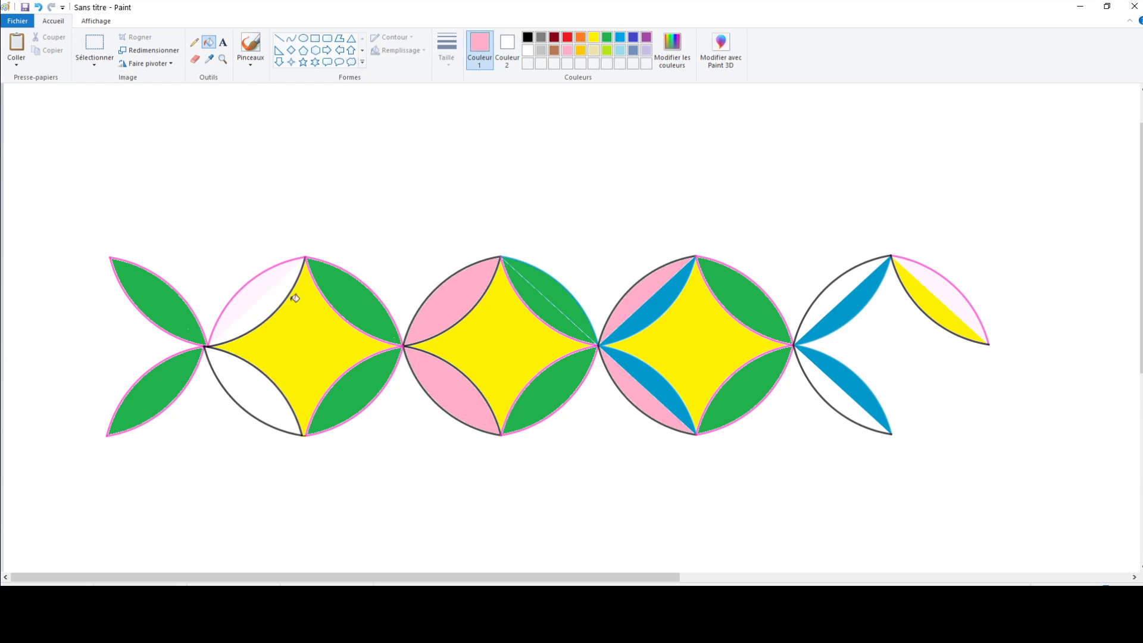
{"action": "left_click", "coordinate": [274, 296]}
{"action": "left_click", "coordinate": [258, 394]}
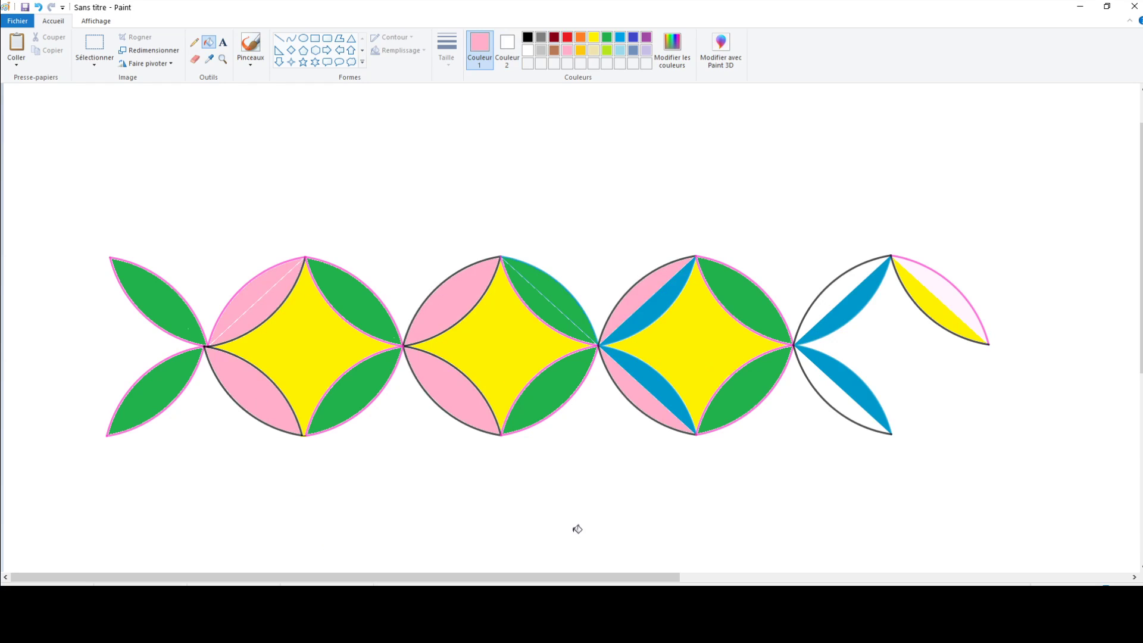
{"action": "left_click", "coordinate": [852, 282]}
{"action": "left_click", "coordinate": [849, 399]}
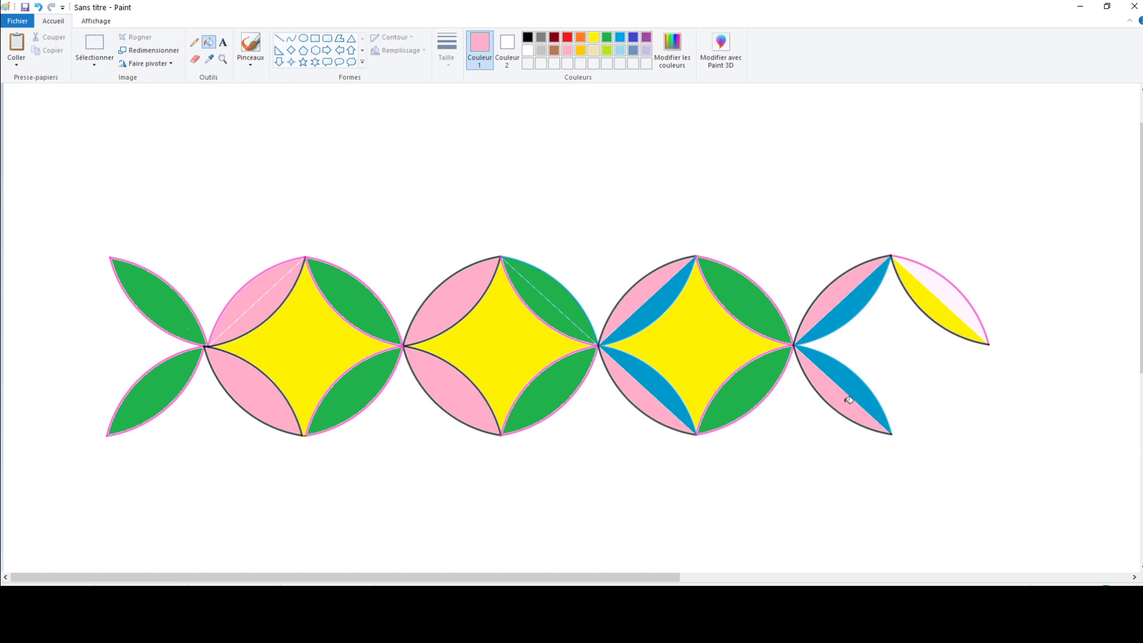